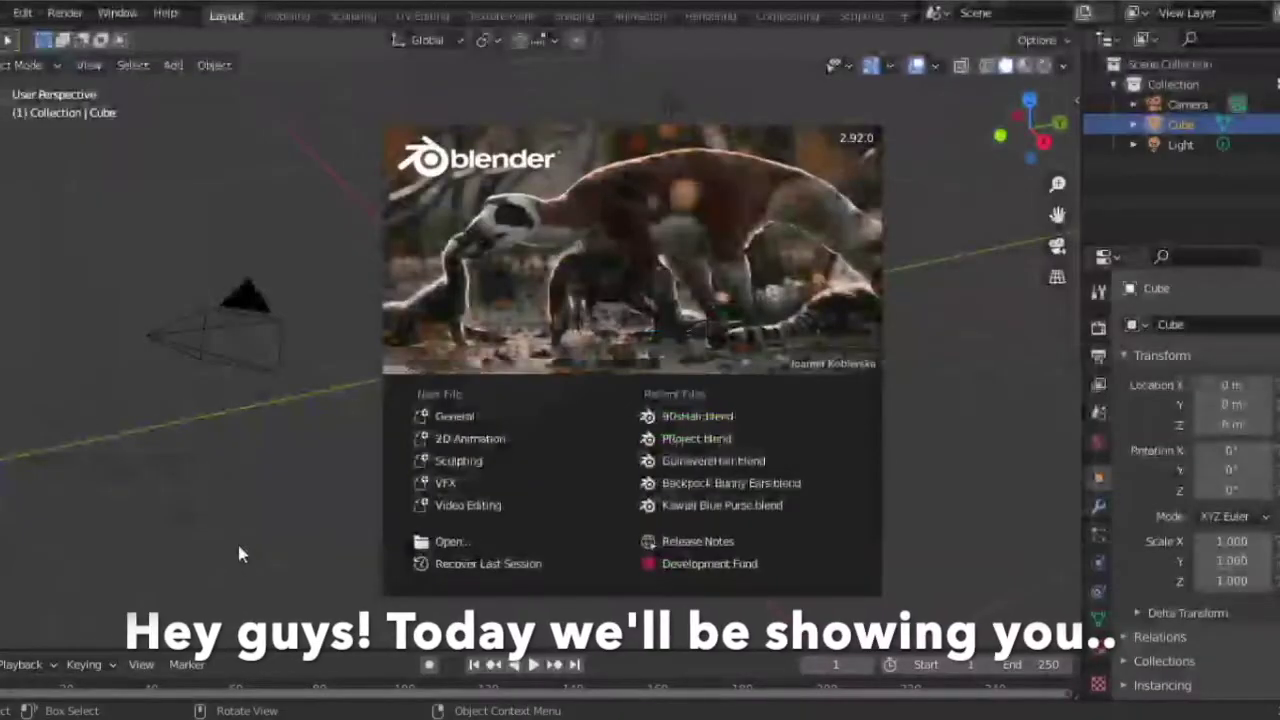
Step: Dismiss the startup splash to reveal the default cube, camera and light scene
left_click(238, 545)
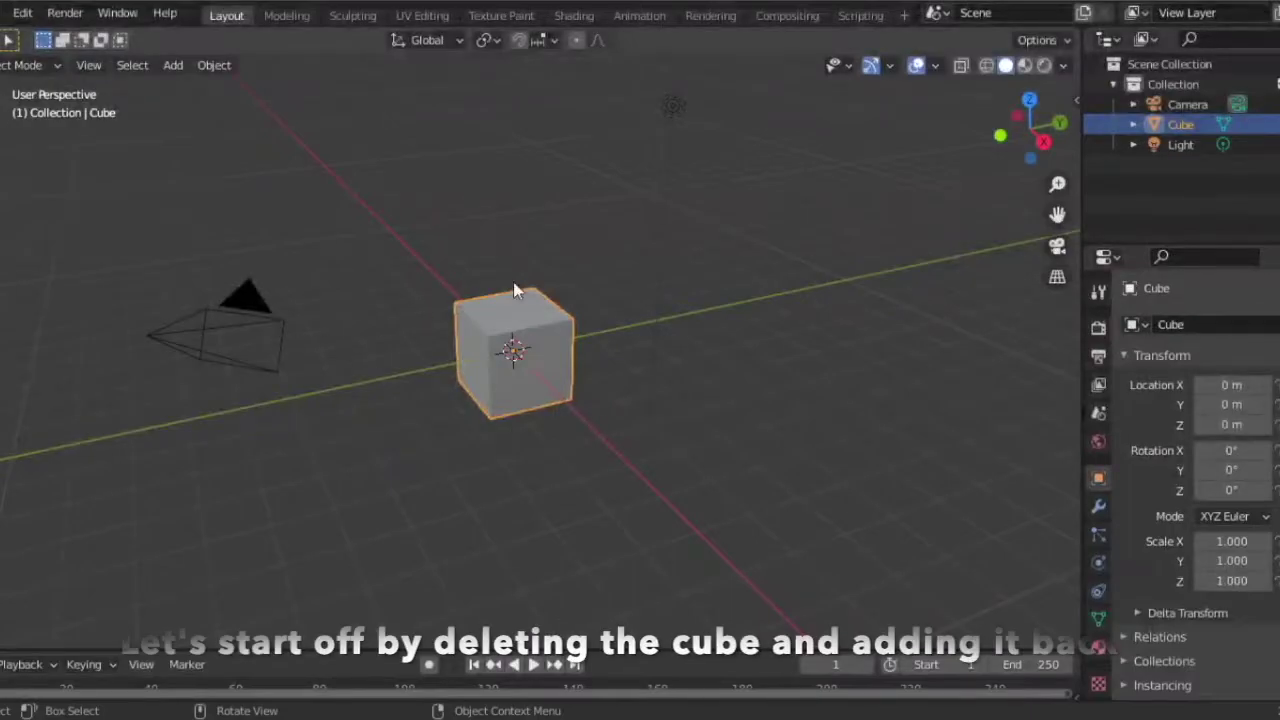
Step: Delete the camera and light, leaving the cube selected in a close-up view
key("Delete")
left_click(526, 345)
scroll(526, 345, "up", 2)
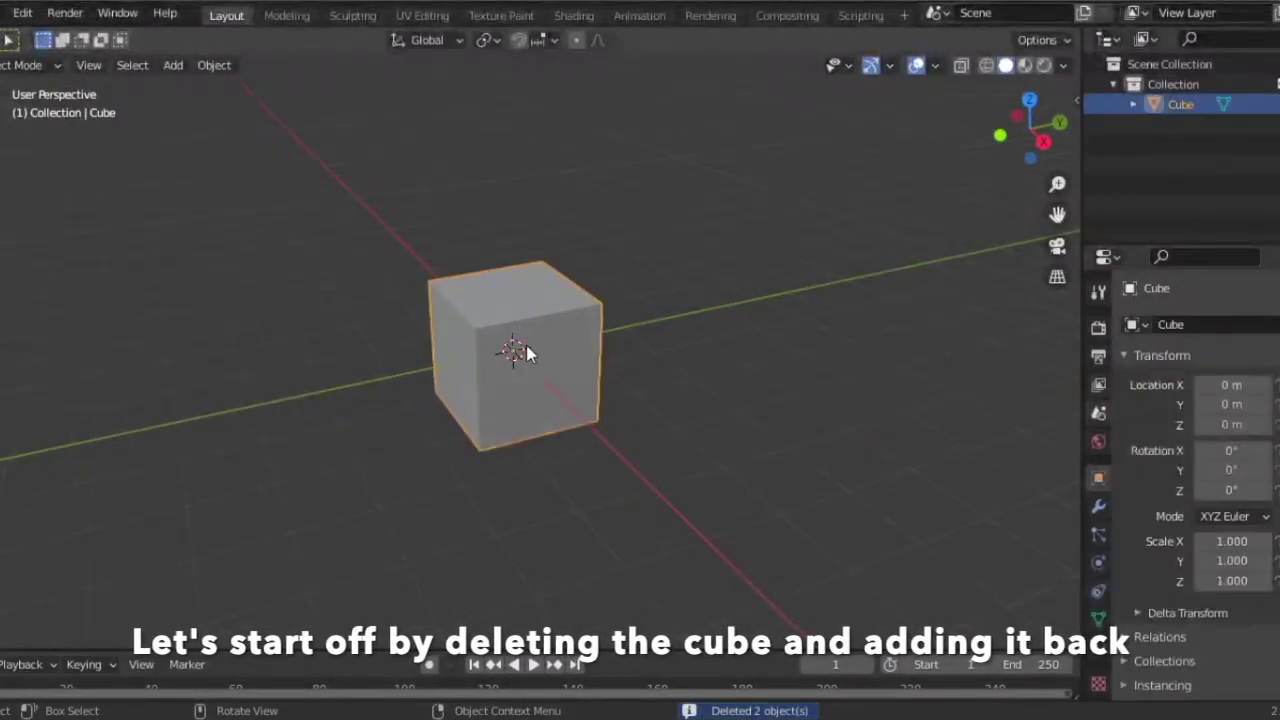
left_click(1043, 141)
scroll(807, 205, "up", 5)
middle_click_drag(807, 205, 1127, 320)
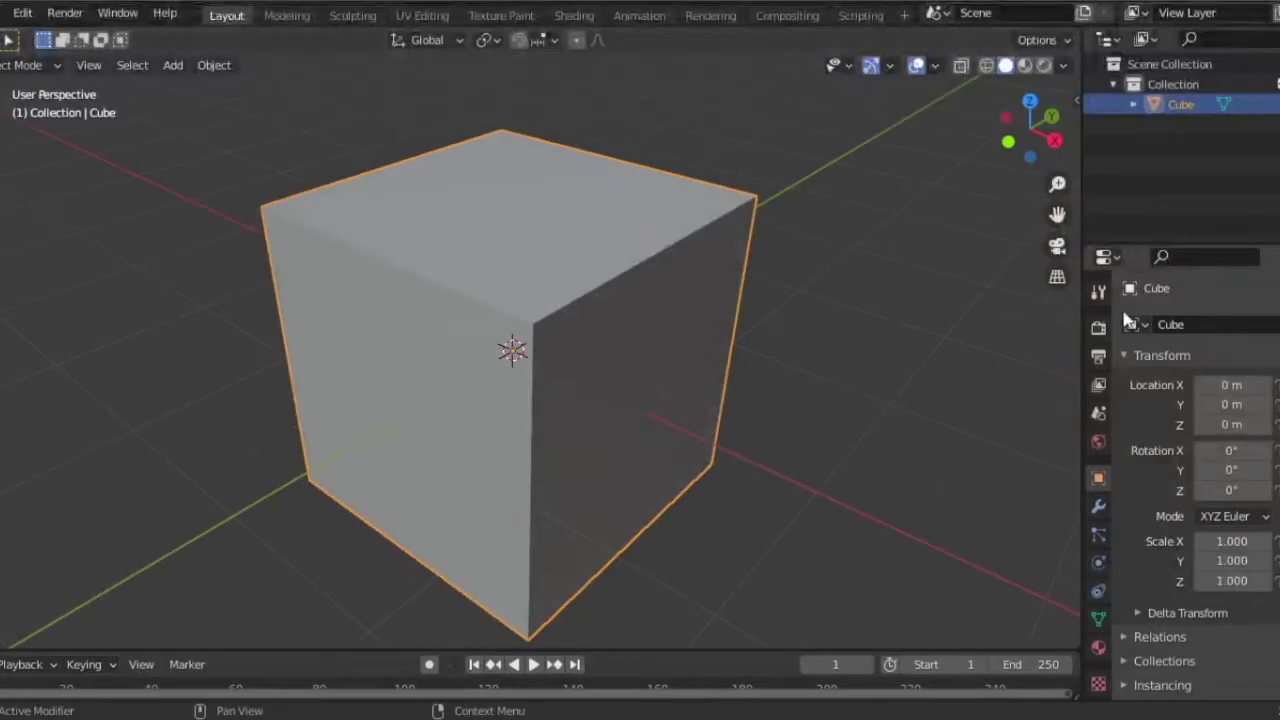
Step: Add a Subdivision Surface modifier to round the cube
left_click(1099, 504)
left_click(1157, 324)
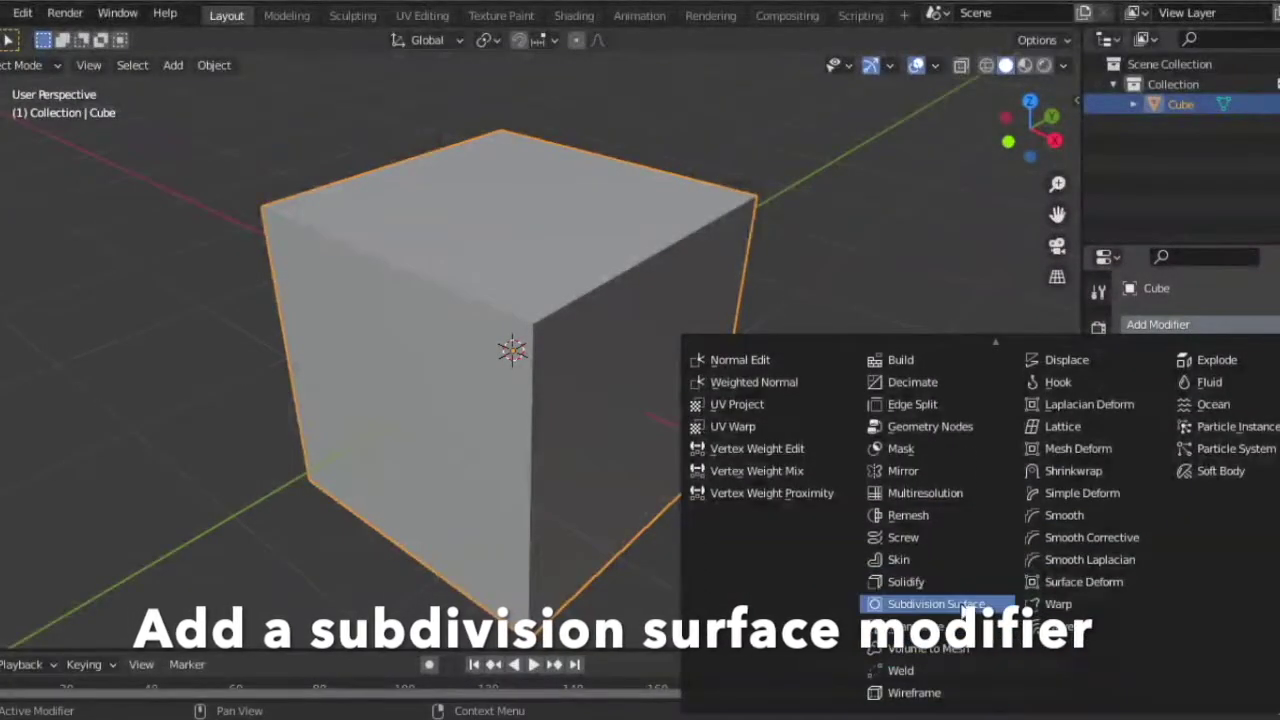
left_click(918, 683)
left_click_drag(1030, 128, 1000, 140)
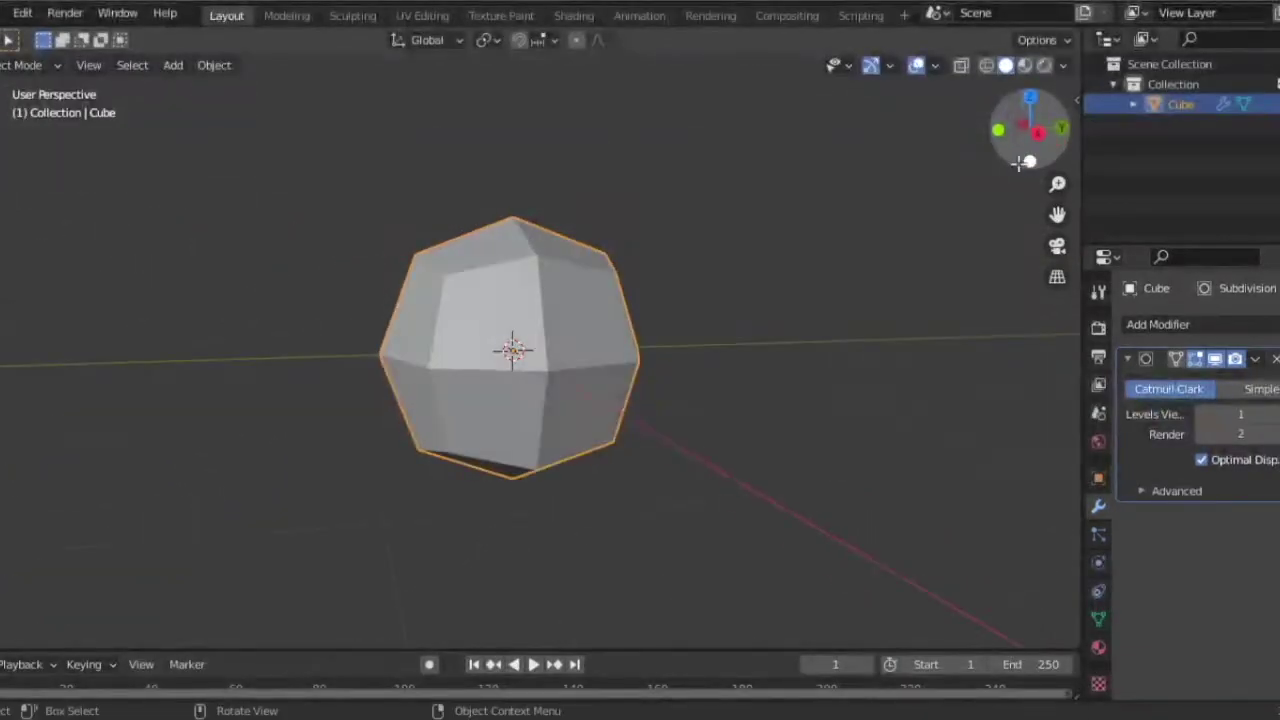
Step: Rescale the whole cube mesh in Edit Mode
key("Tab")
key("s")
left_click(677, 323)
key("s")
left_click(819, 269)
key("Escape")
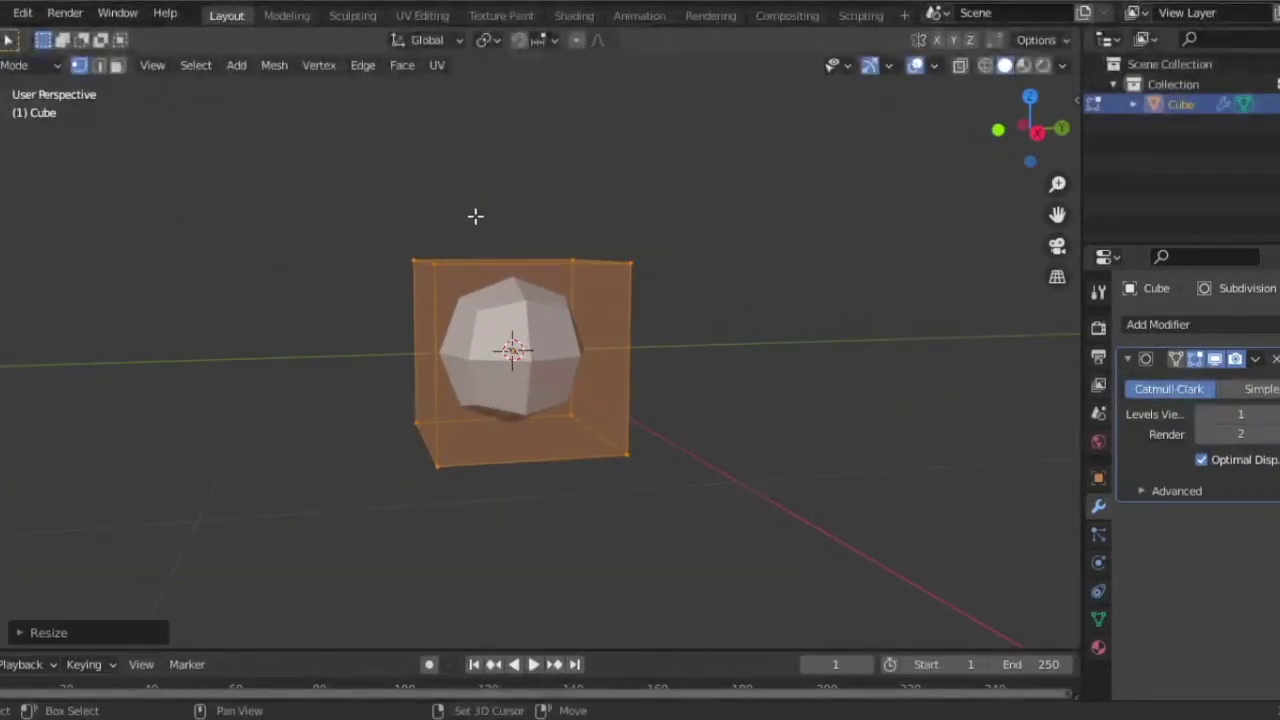
Step: Select the cube's top vertices in X-ray and scale them to taper the stem
key("alt+z")
left_click_drag(370, 200, 732, 314)
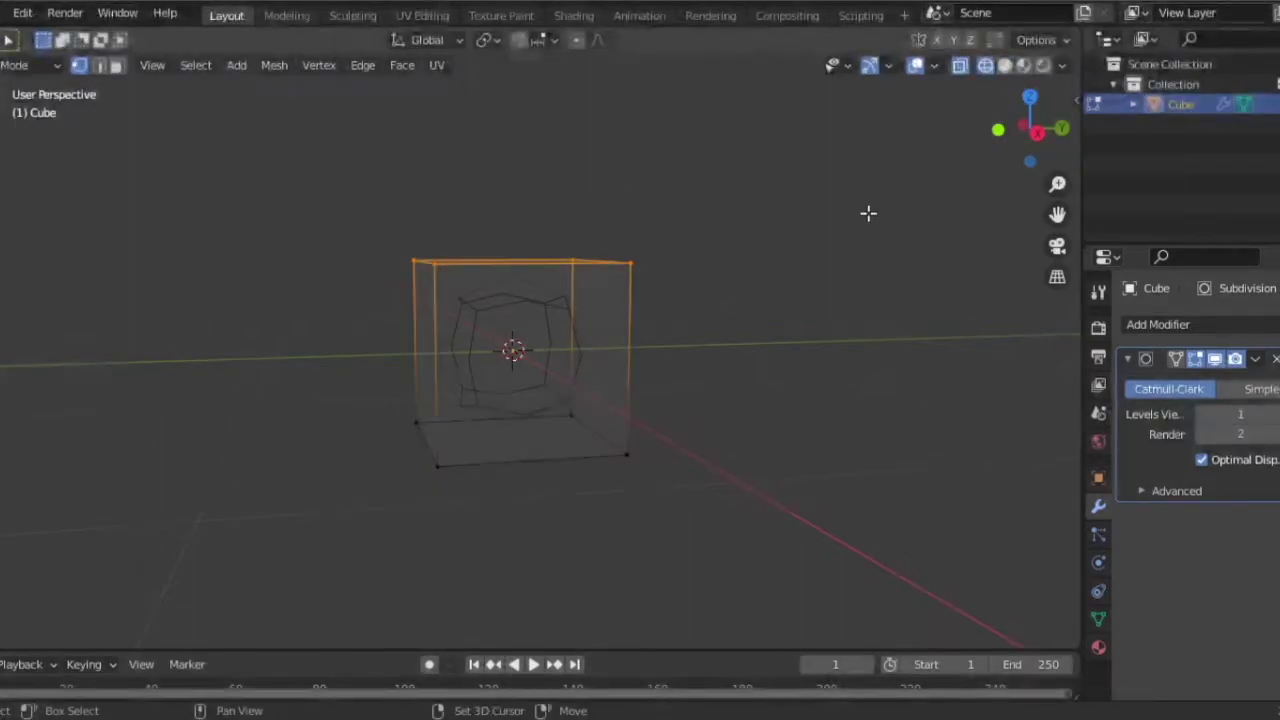
key("alt+z")
key("s")
left_click(780, 233)
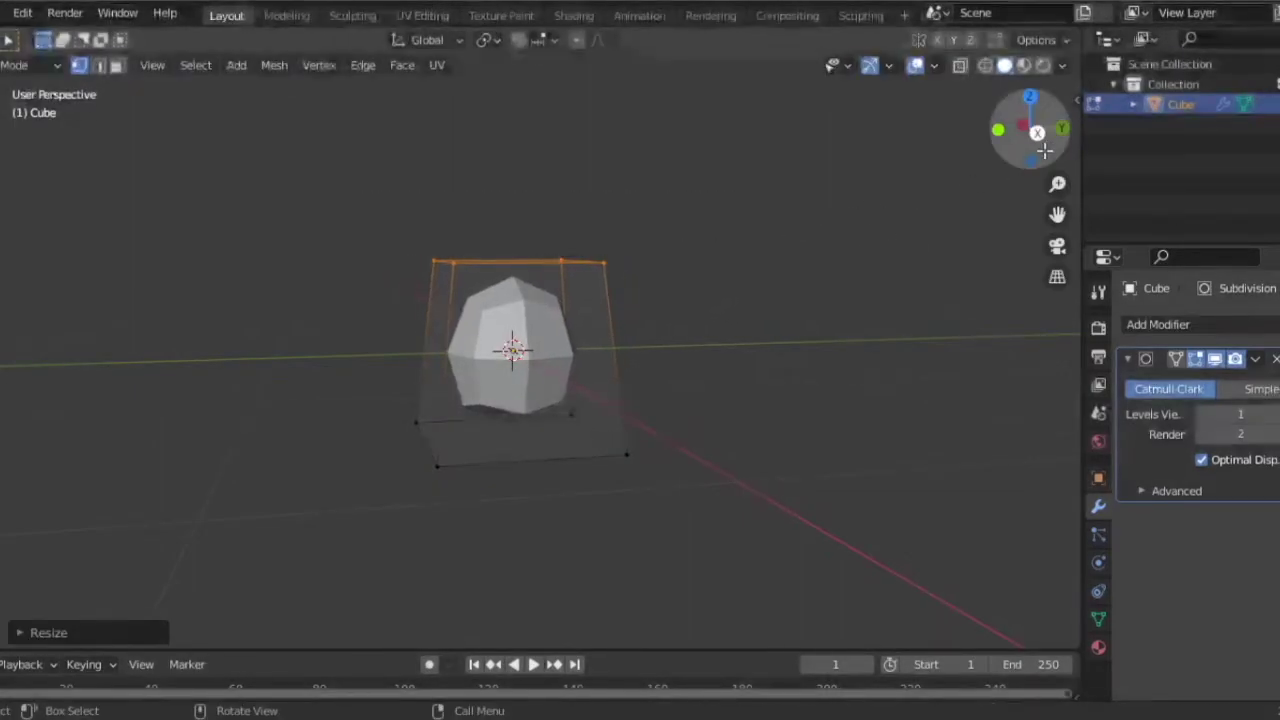
Step: Tilt and raise the stem's top, previewing subdivision level 2 before returning to 1
key("KP_3")
key("r")
left_click(760, 321)
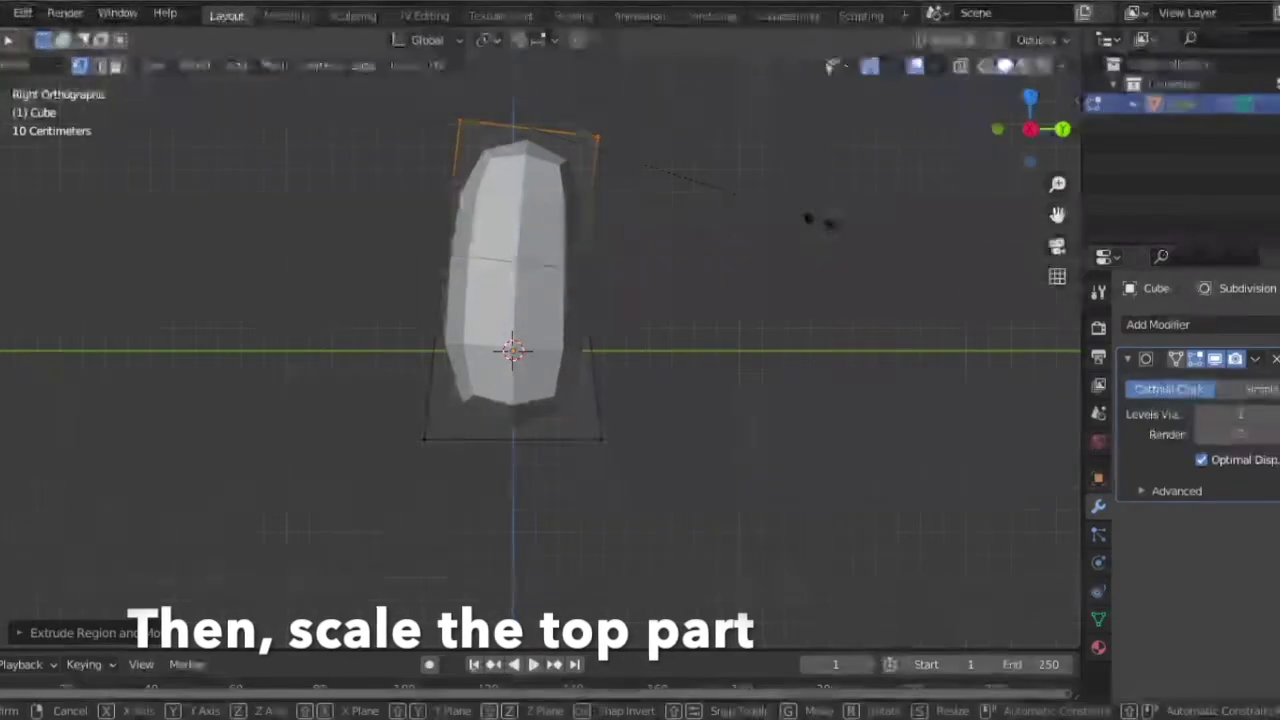
left_click(748, 200)
left_click(1276, 415)
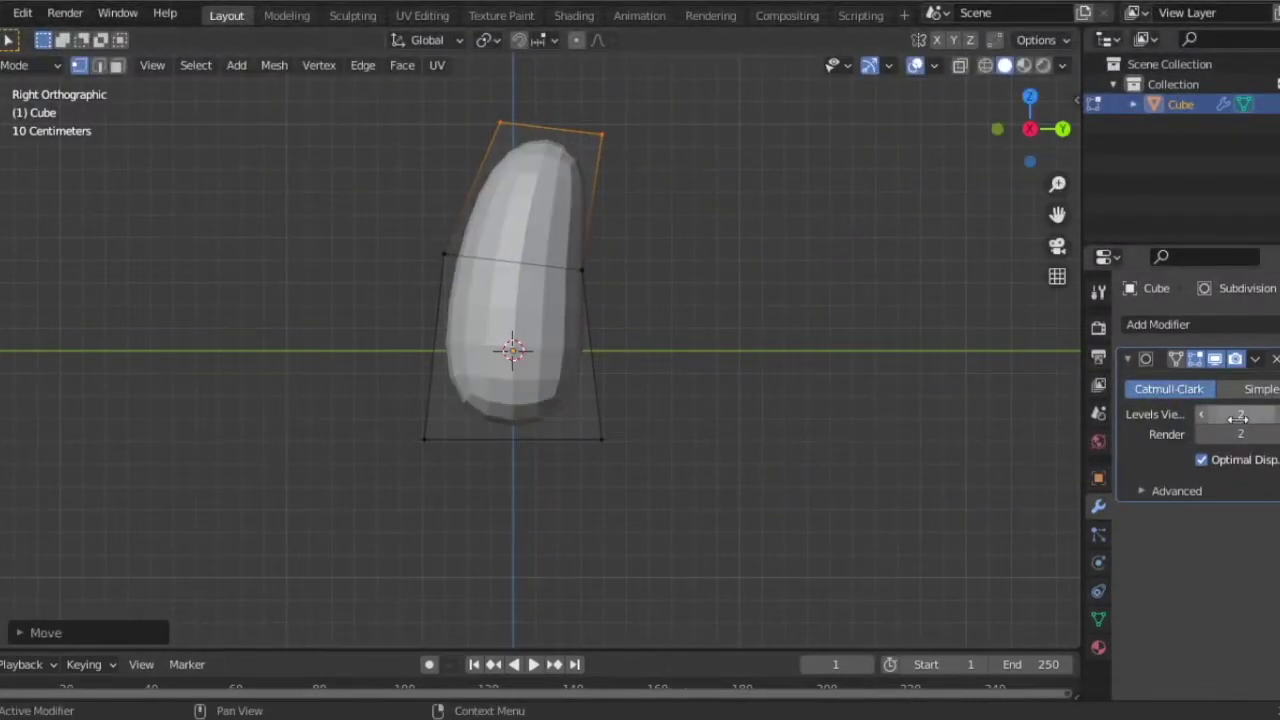
left_click(1204, 415)
left_click_drag(1029, 128, 1031, 135)
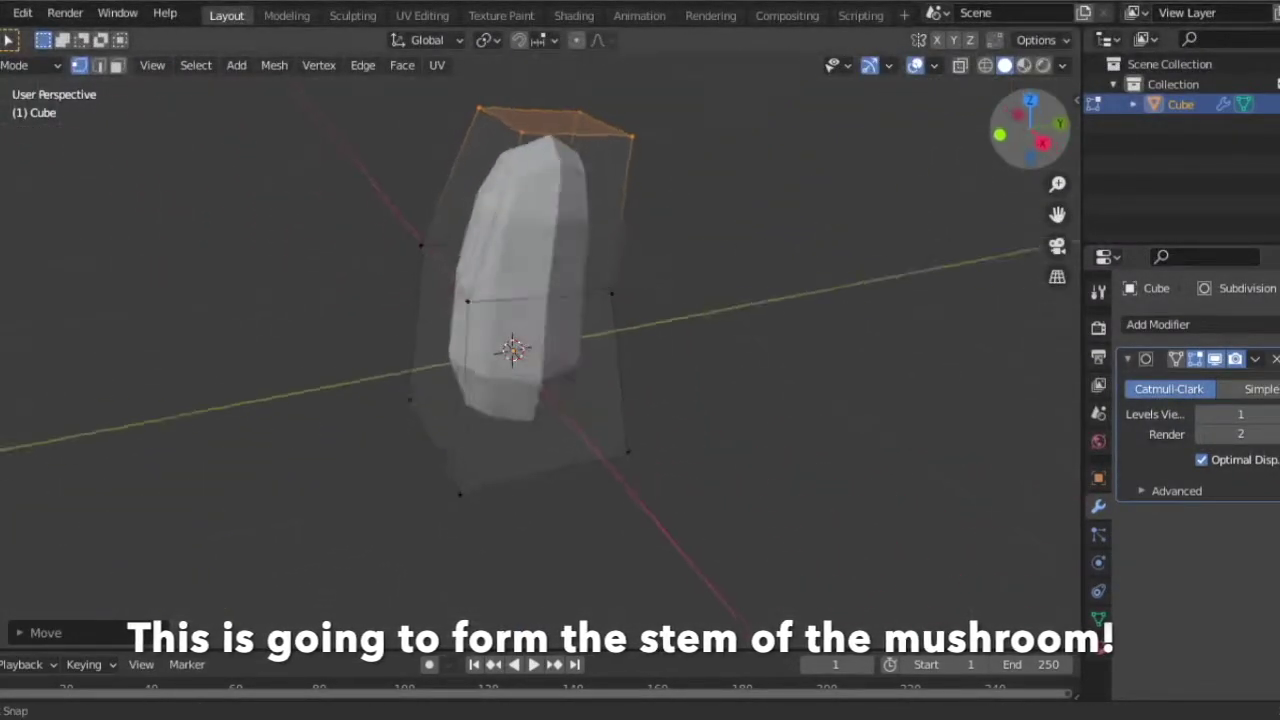
left_click(1031, 135)
Step: Add a loop cut near the stem's base and return to Object Mode
key("ctrl+r")
left_click(629, 445)
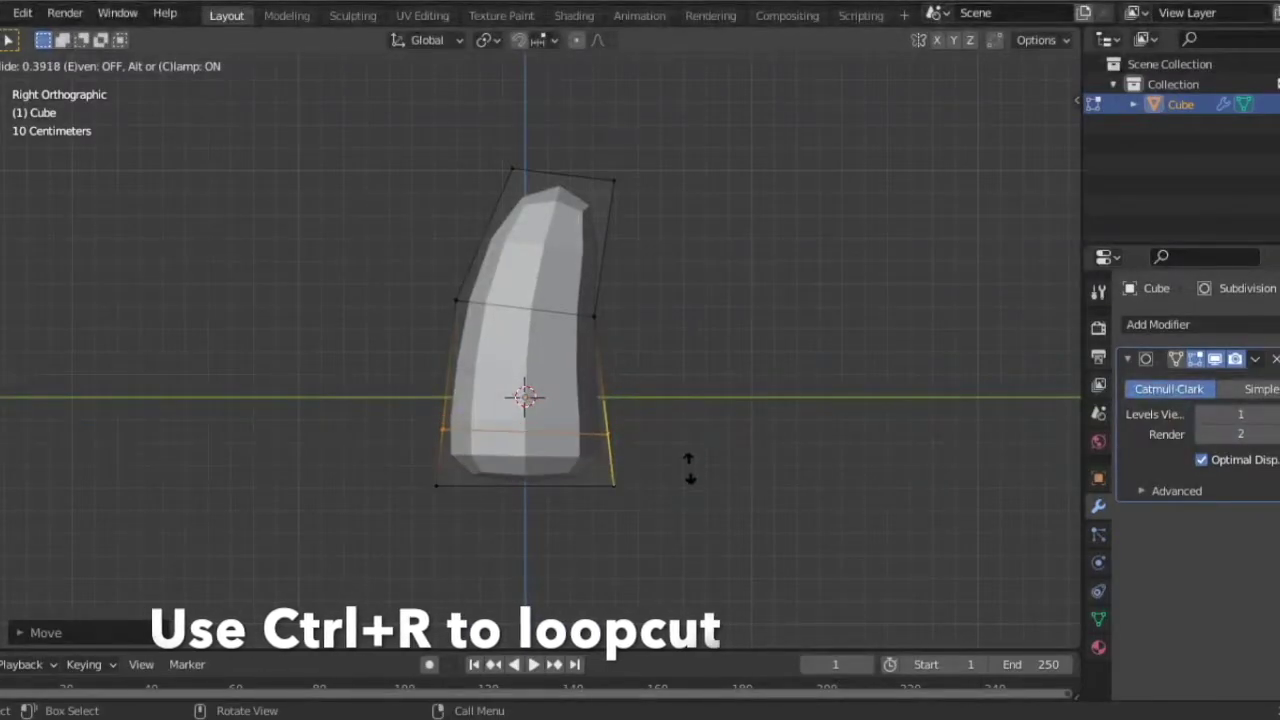
left_click(688, 468)
key("Tab")
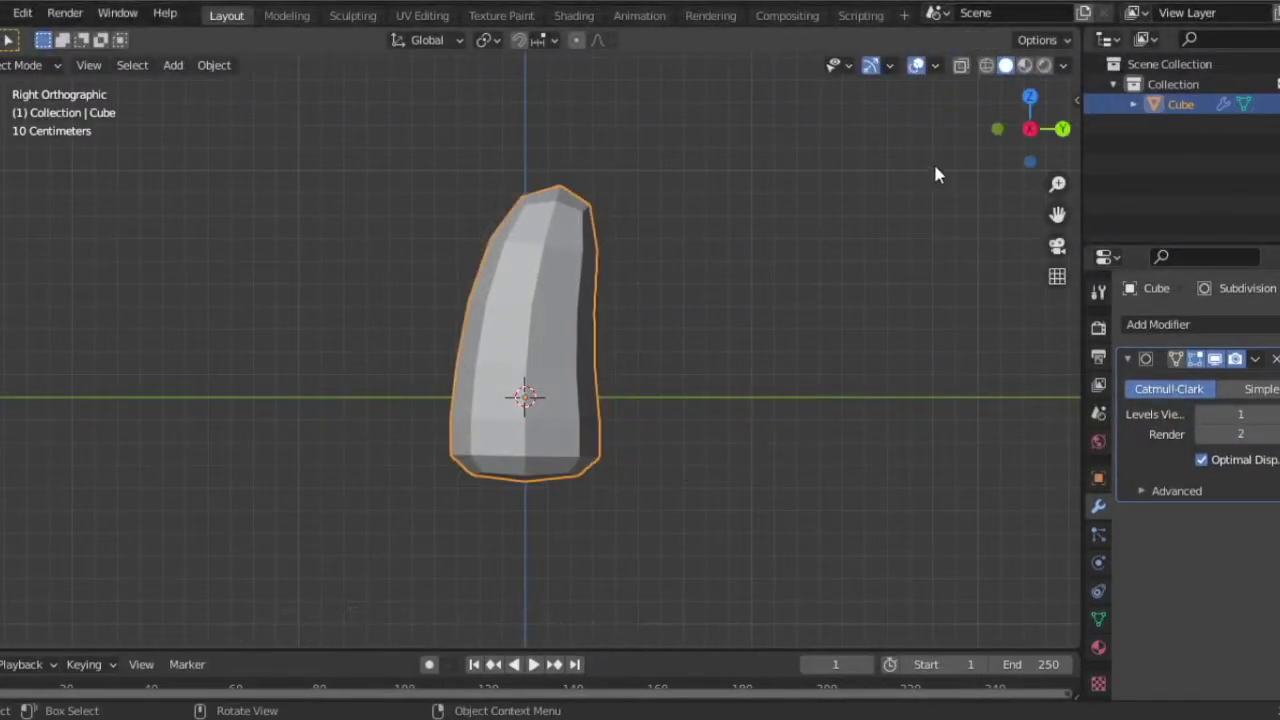
scroll(813, 371, "down", 4)
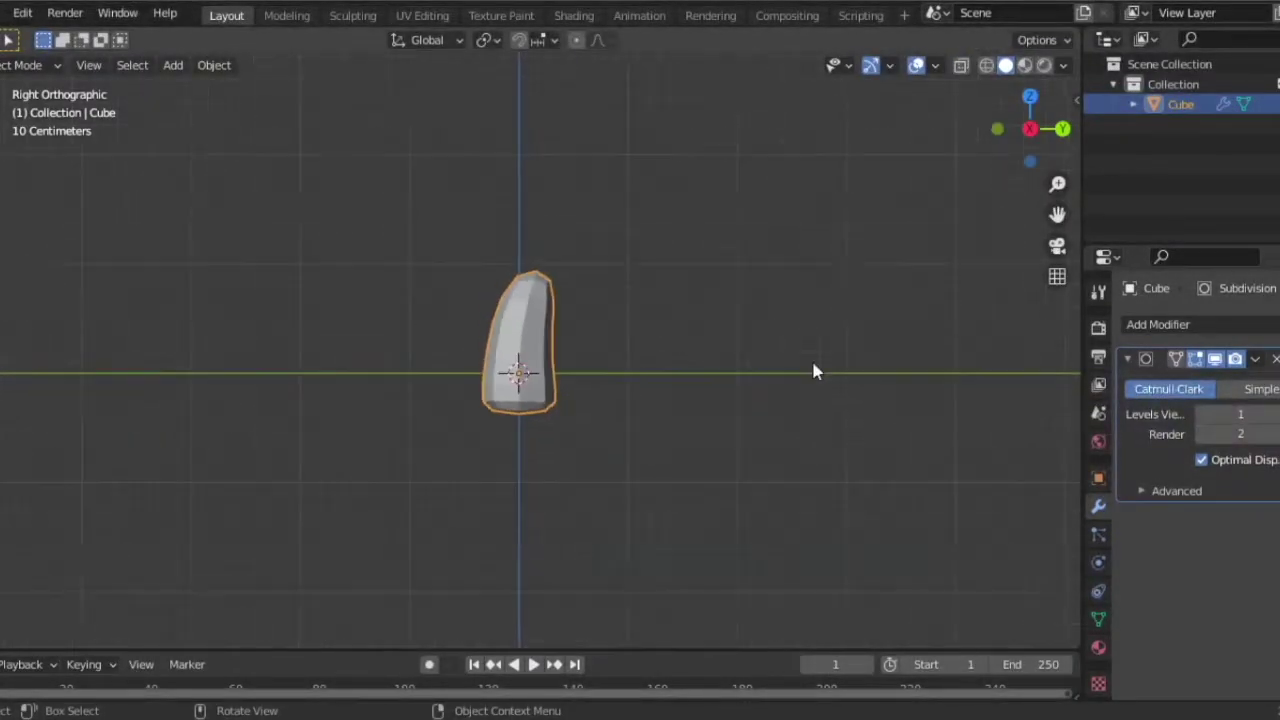
left_click_drag(1007, 170, 857, 194)
Step: Add a new cube, scale it down and move it straight up above the stem
left_click(172, 65)
left_click(362, 100)
key("s")
left_click(680, 377)
key("g")
key("z")
left_click(725, 257)
Step: Give the new cube a Subdivision Surface modifier
left_click(1200, 324)
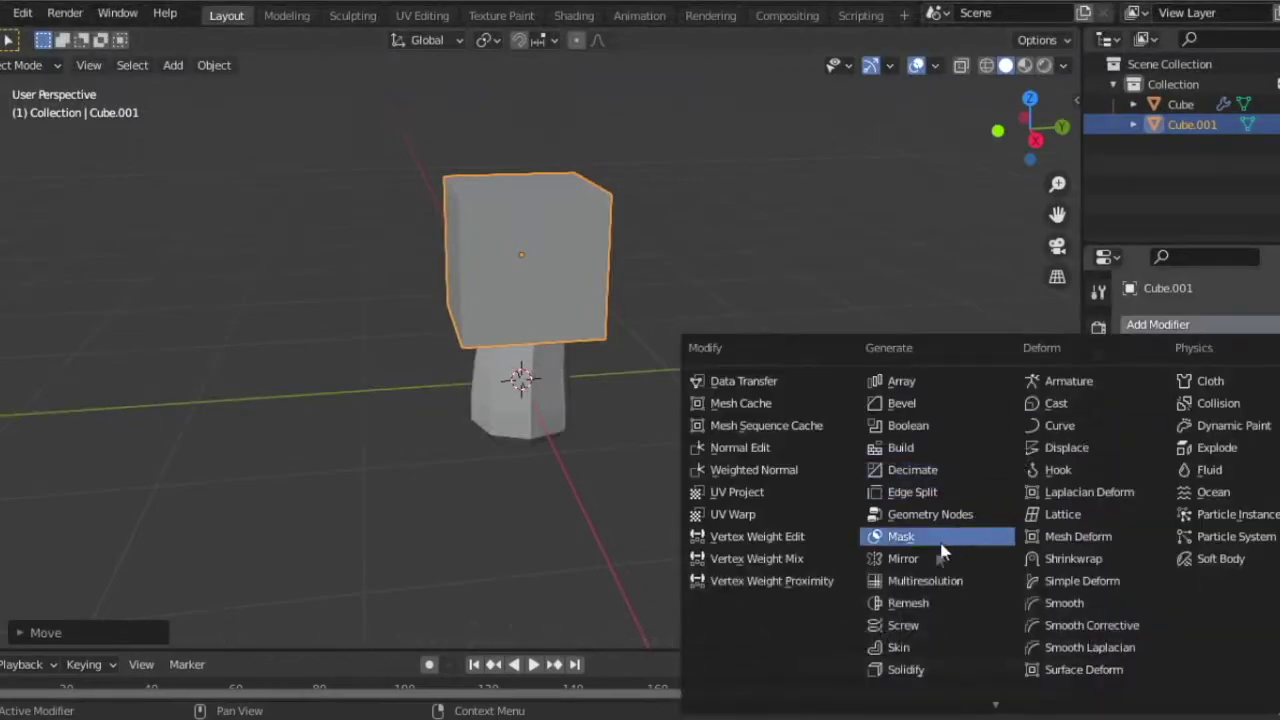
scroll(943, 610, "down", 3)
left_click(940, 603)
left_click_drag(1030, 128, 1032, 128)
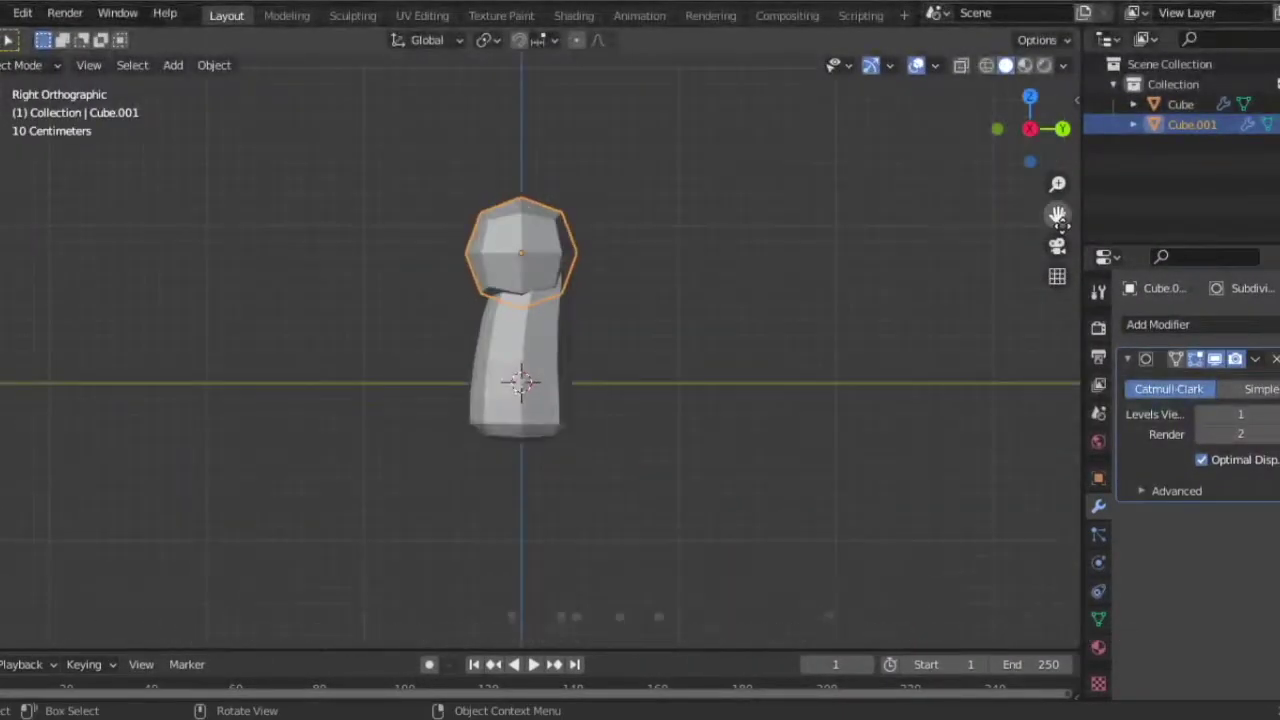
Step: Select the cap's bottom edge in X-ray and scale it wider
key("Tab")
key("alt+z")
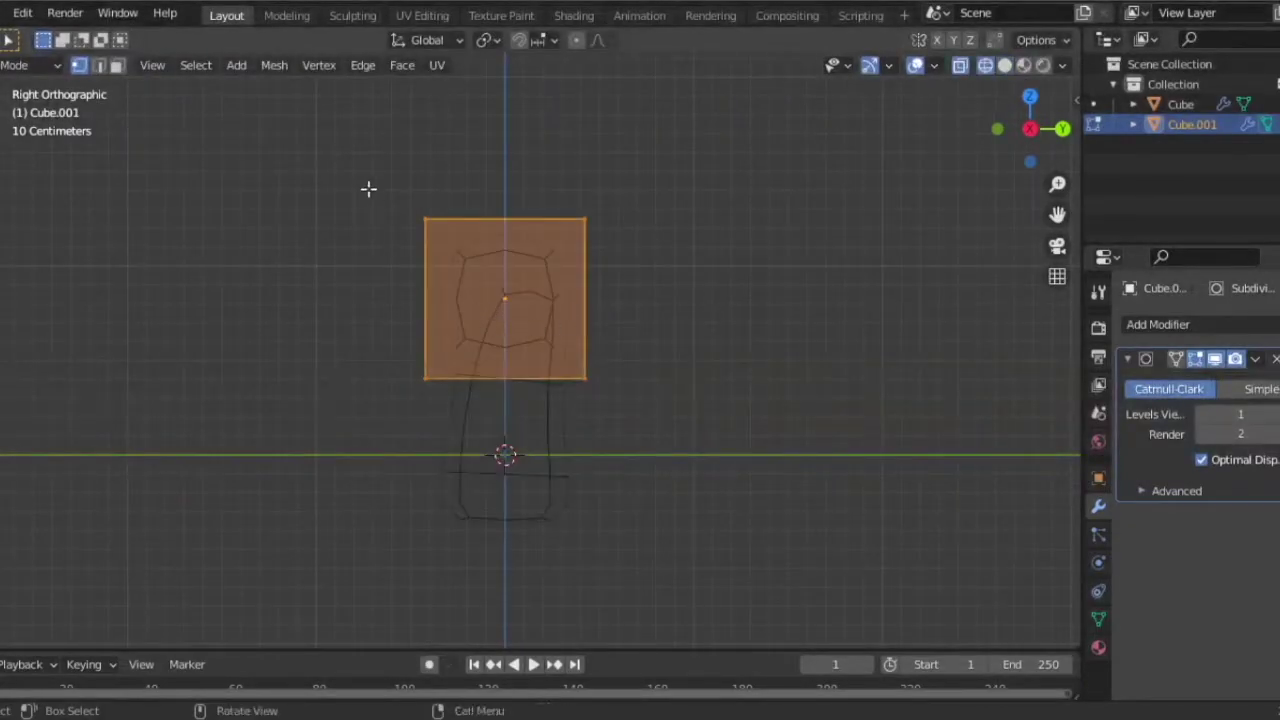
left_click(380, 291)
left_click_drag(380, 291, 743, 445)
key("alt+z")
key("s")
left_click(935, 458)
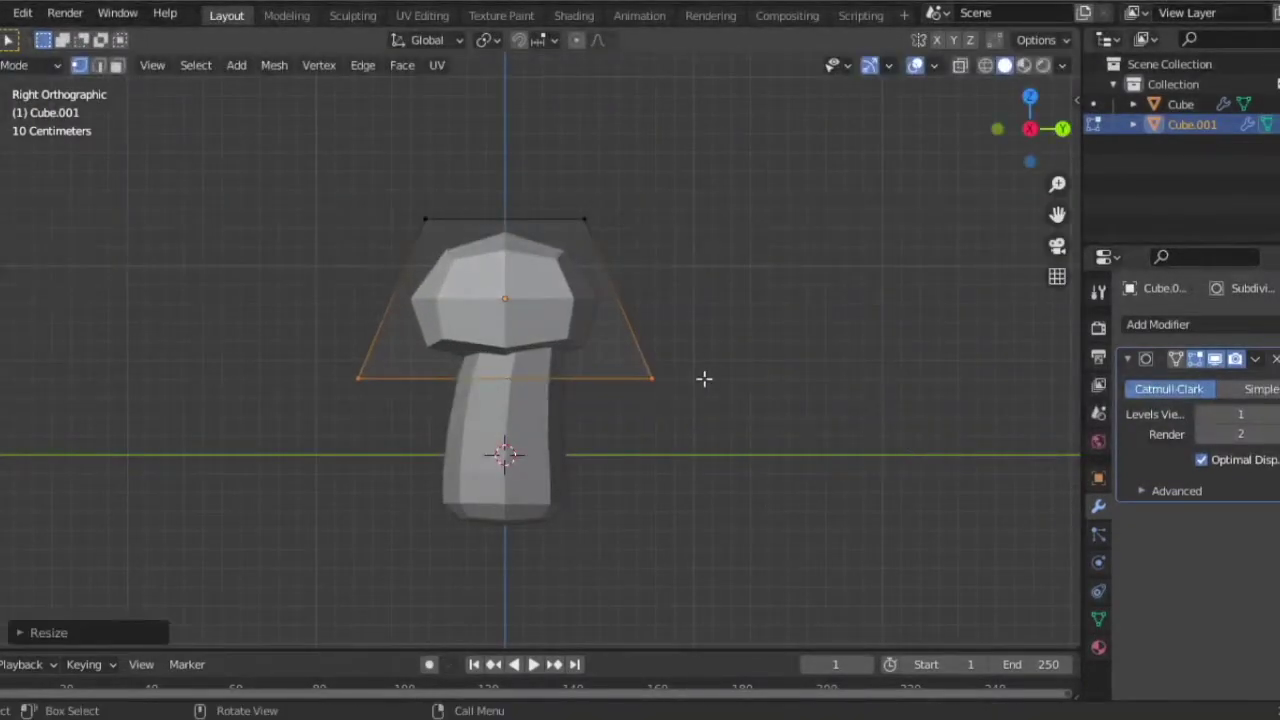
scroll(706, 382, "up", 1)
left_click(1268, 414)
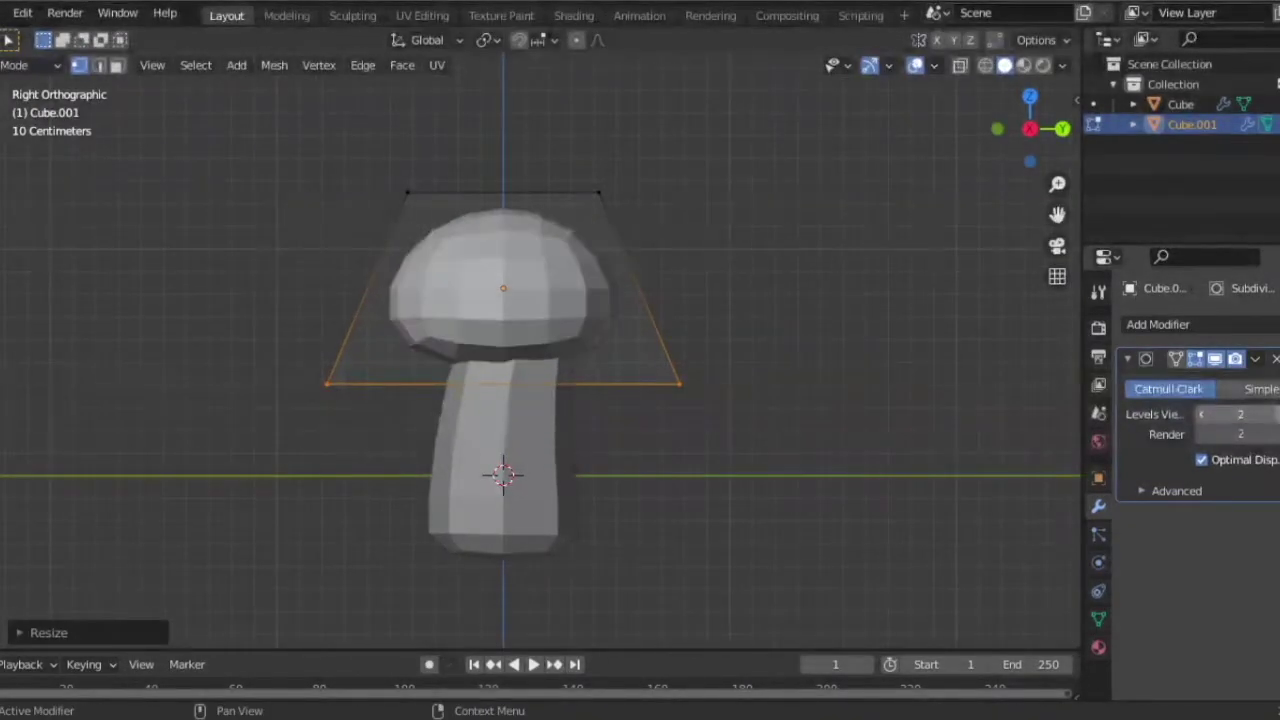
left_click(1210, 413)
Step: Add two horizontal loop cuts to the cap, widening the first one
key("ctrl+r")
left_click(608, 221)
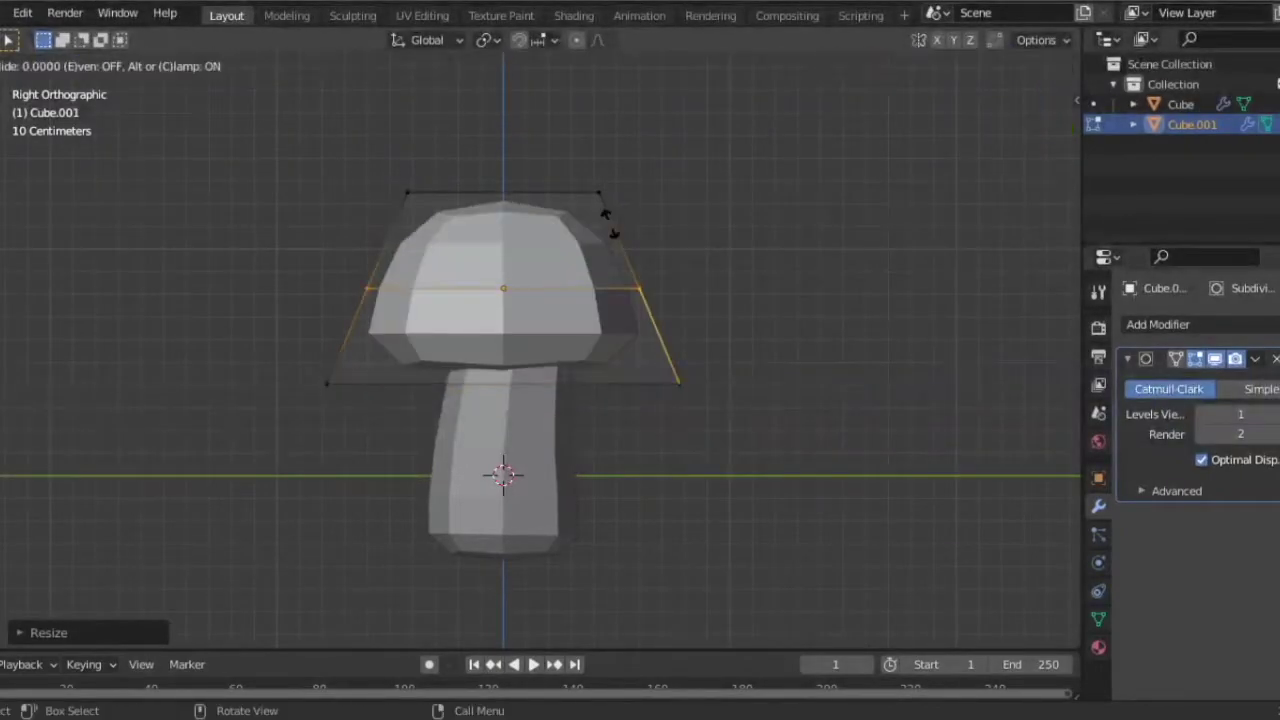
key("s")
left_click(792, 224)
key("ctrl+r")
left_click(665, 330)
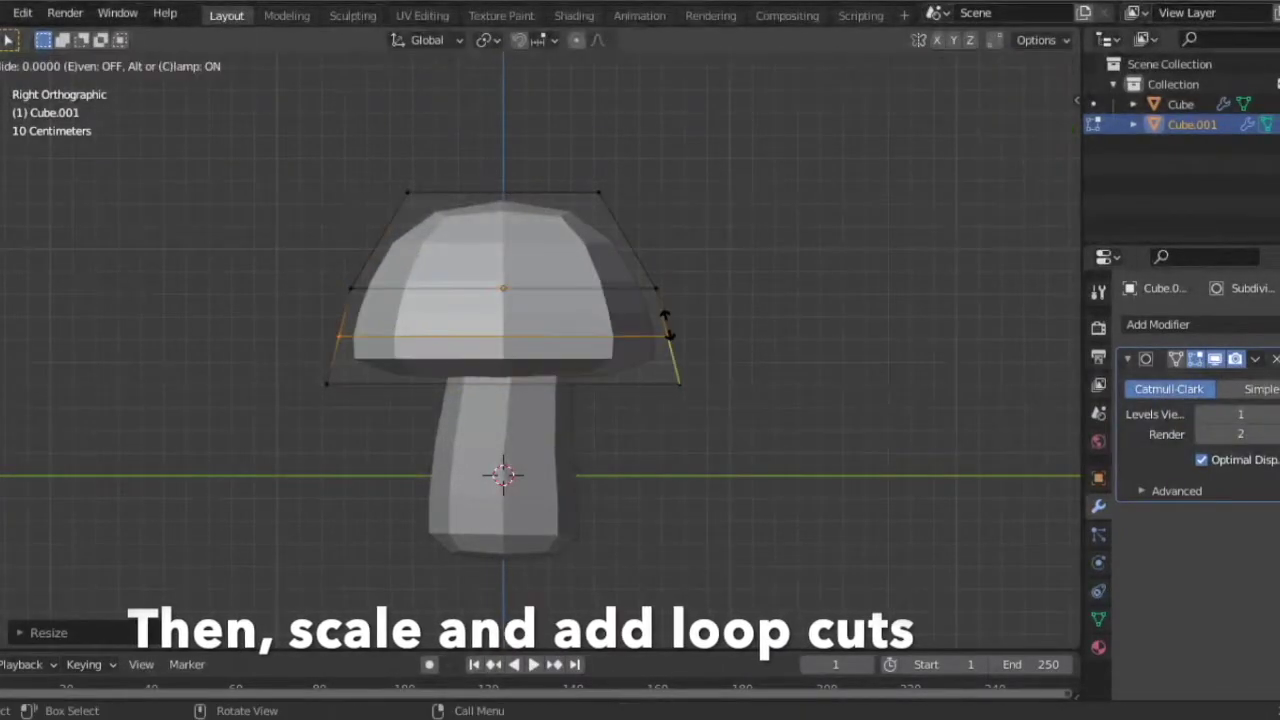
left_click(672, 345)
Step: Raise, extrude and scale the cap's top loop into a pointed tip
left_click(500, 192, "alt")
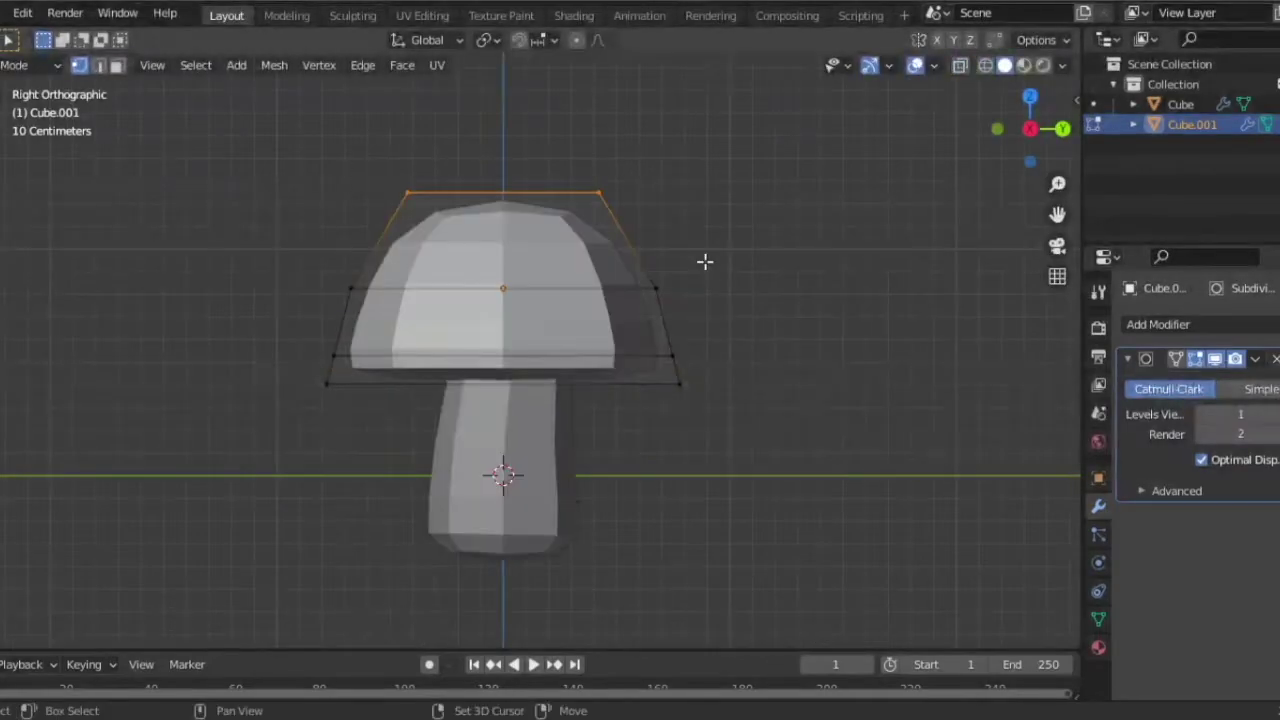
key("g")
left_click(670, 215)
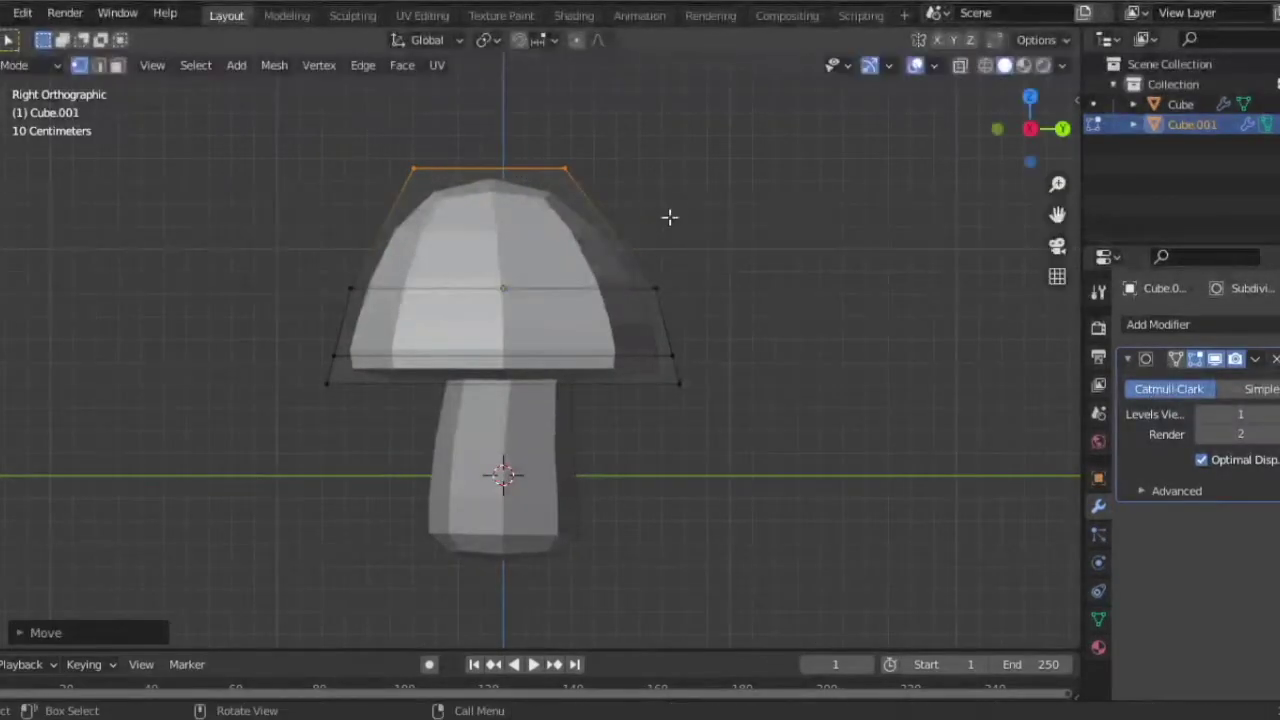
key("e")
left_click(648, 115)
key("s")
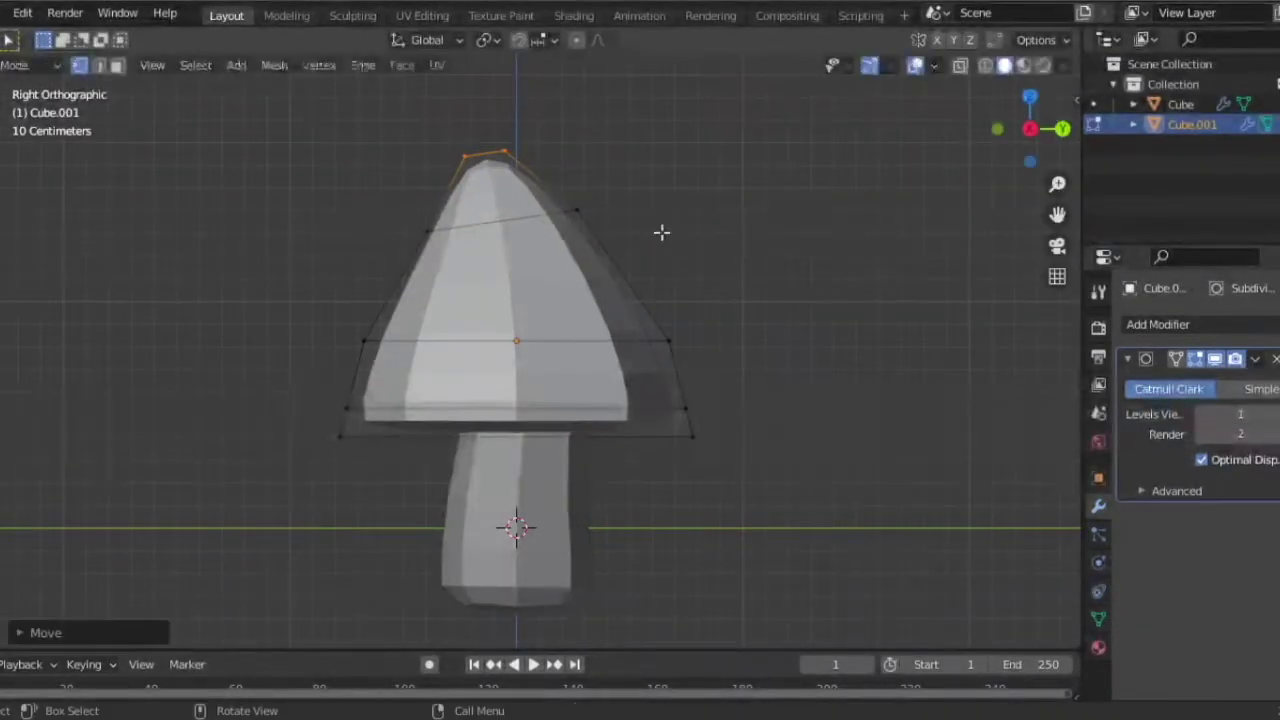
left_click_drag(1012, 101, 1027, 140)
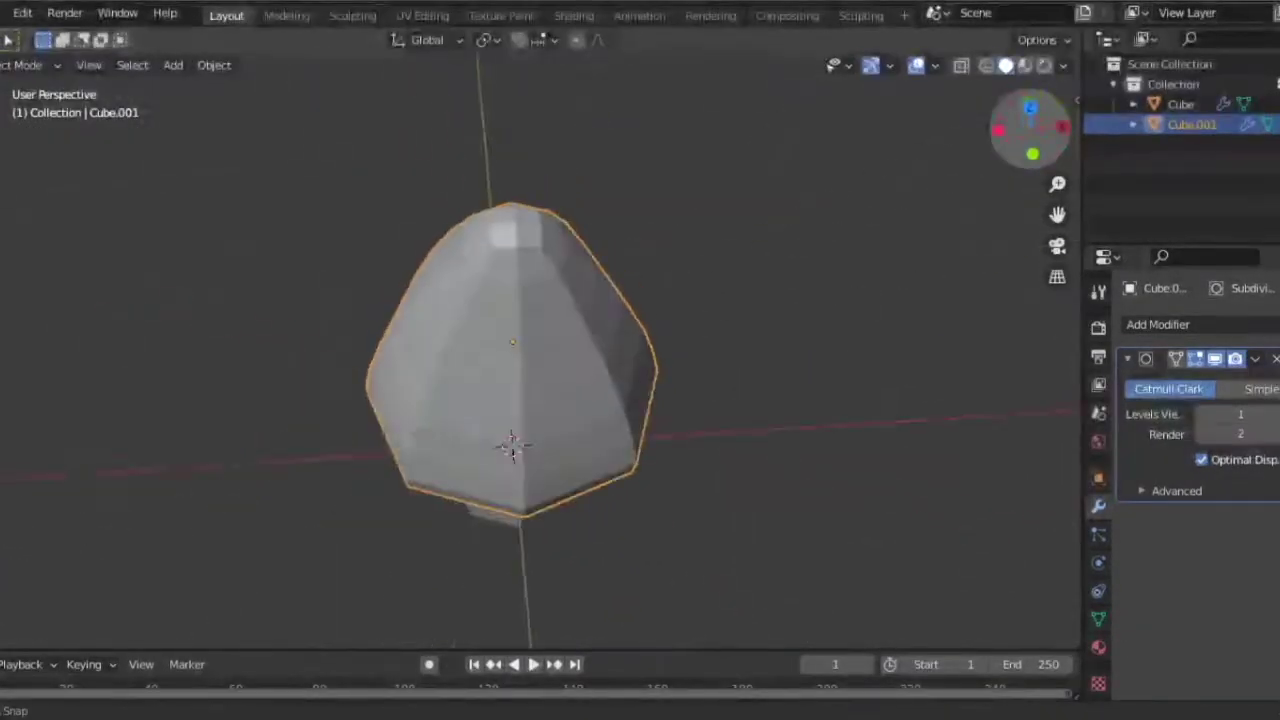
Step: Scale the cap's top vertices and reposition a vertex on the cap's left
left_click(1027, 140)
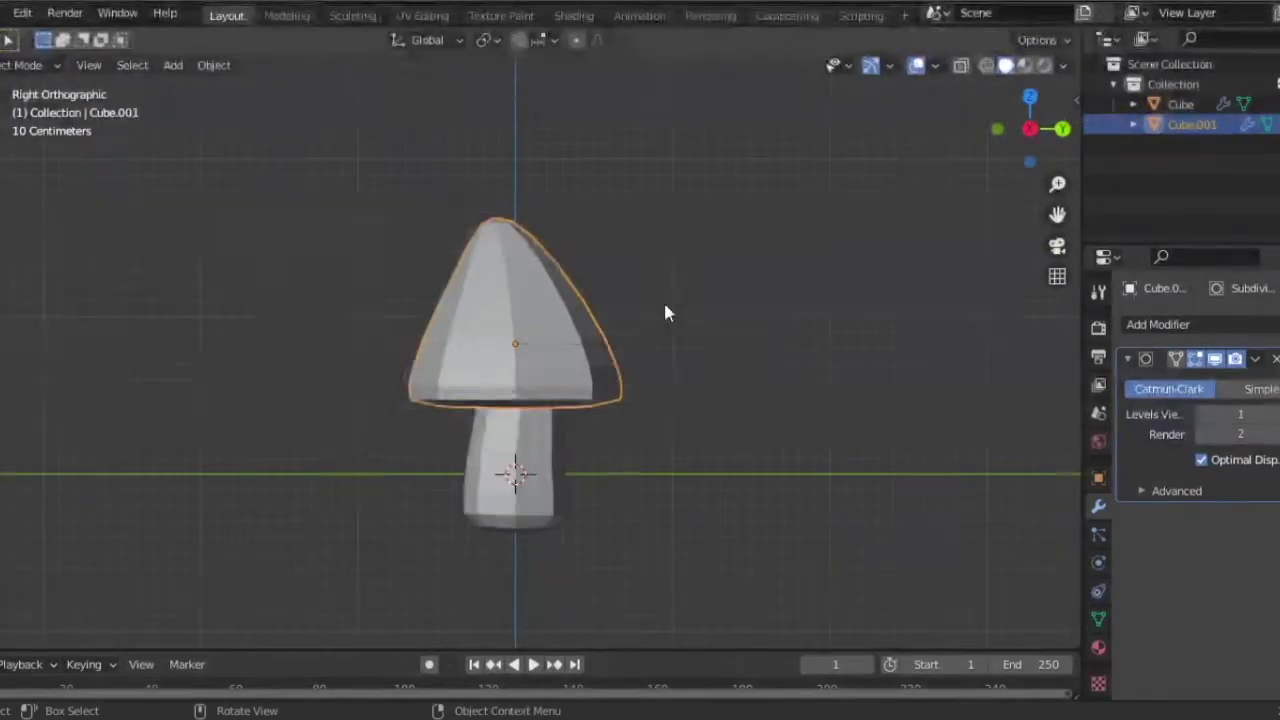
key("Tab")
key("s")
left_click(581, 233)
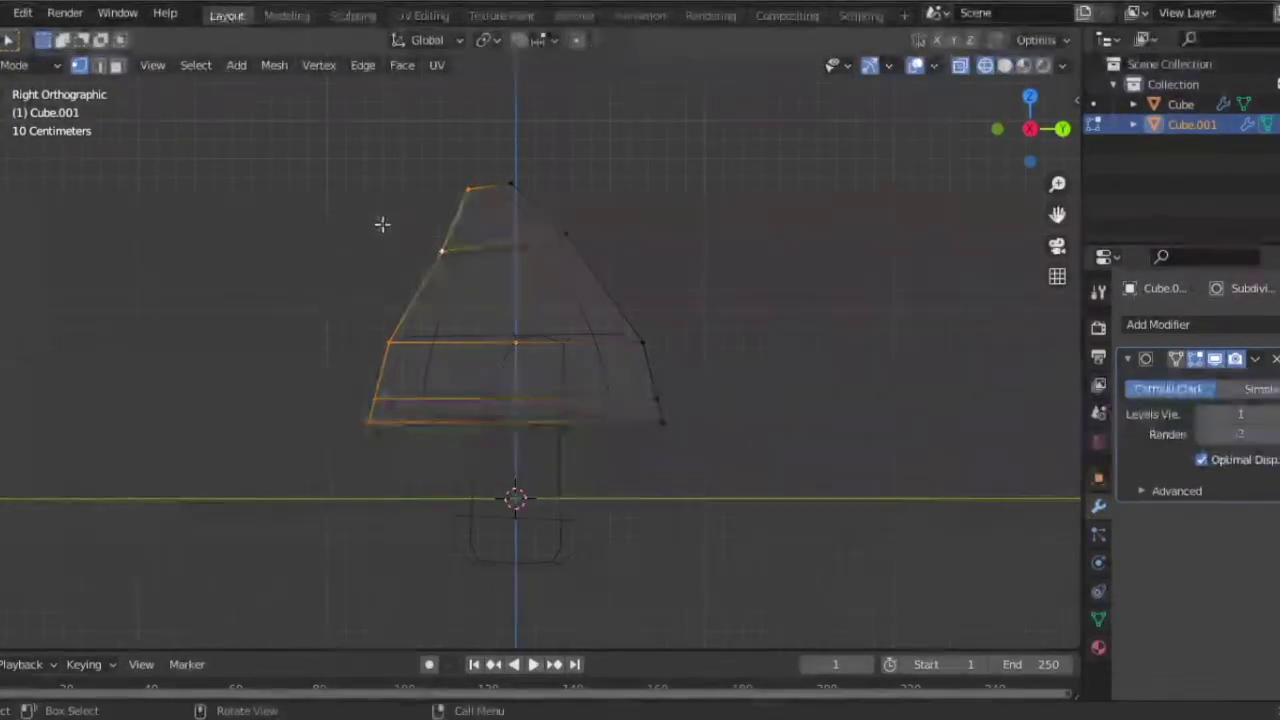
left_click(441, 251)
key("g")
left_click(531, 305)
Step: Tilt the cap's bottom rim and adjust a left-side cap vertex
key("Tab")
key("Tab")
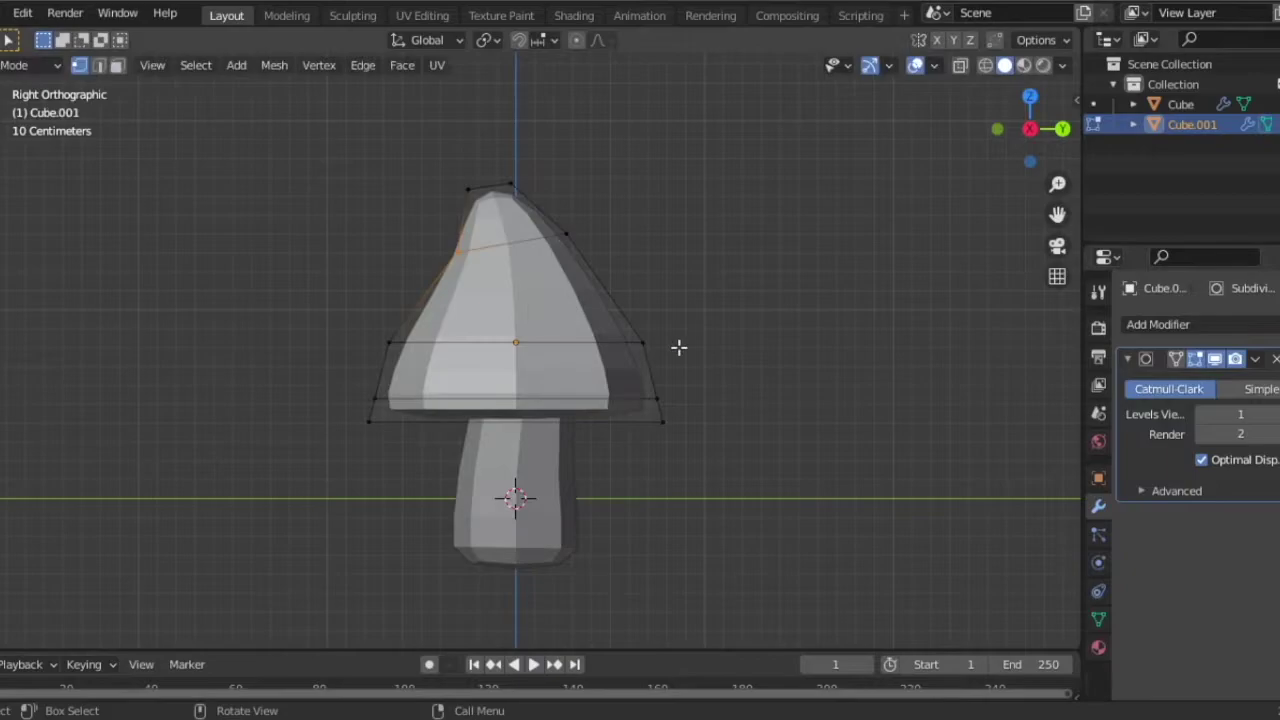
key("shift+z")
left_click_drag(346, 380, 842, 450)
key("shift+z")
key("r")
left_click(837, 468)
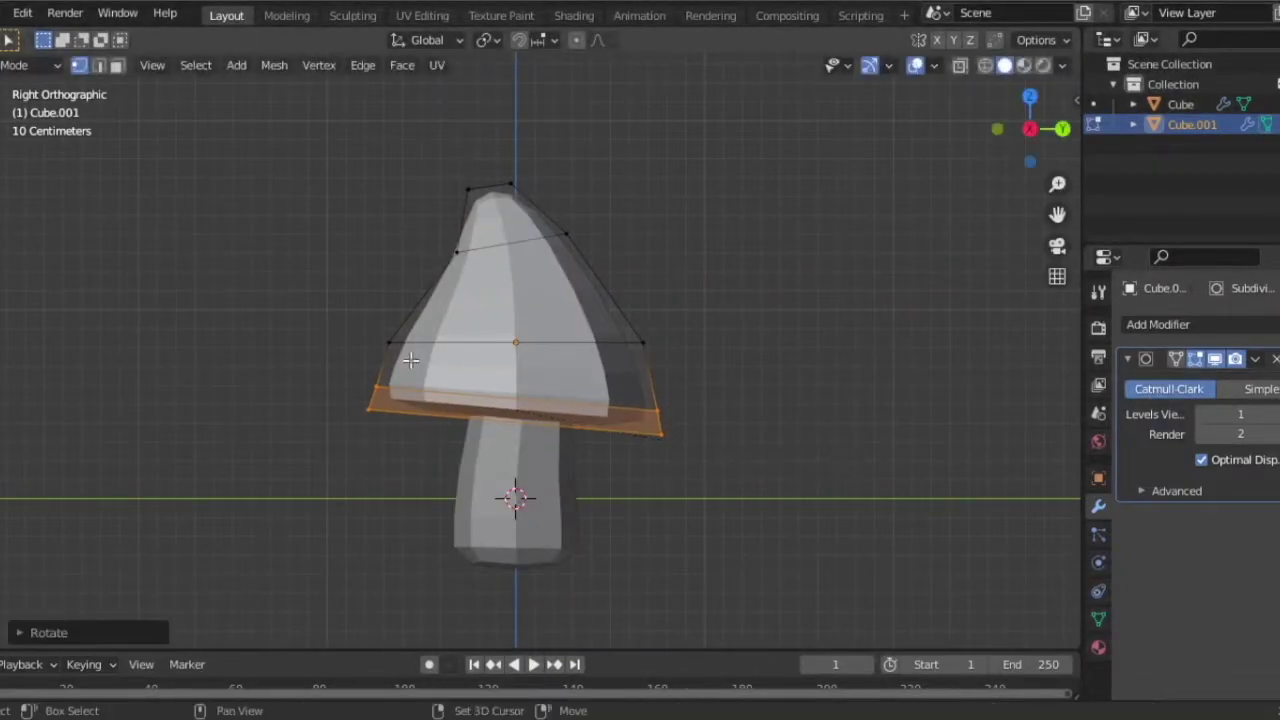
left_click(392, 336)
key("g")
left_click(489, 363)
key("Tab")
key("Tab")
key("Tab")
key("g")
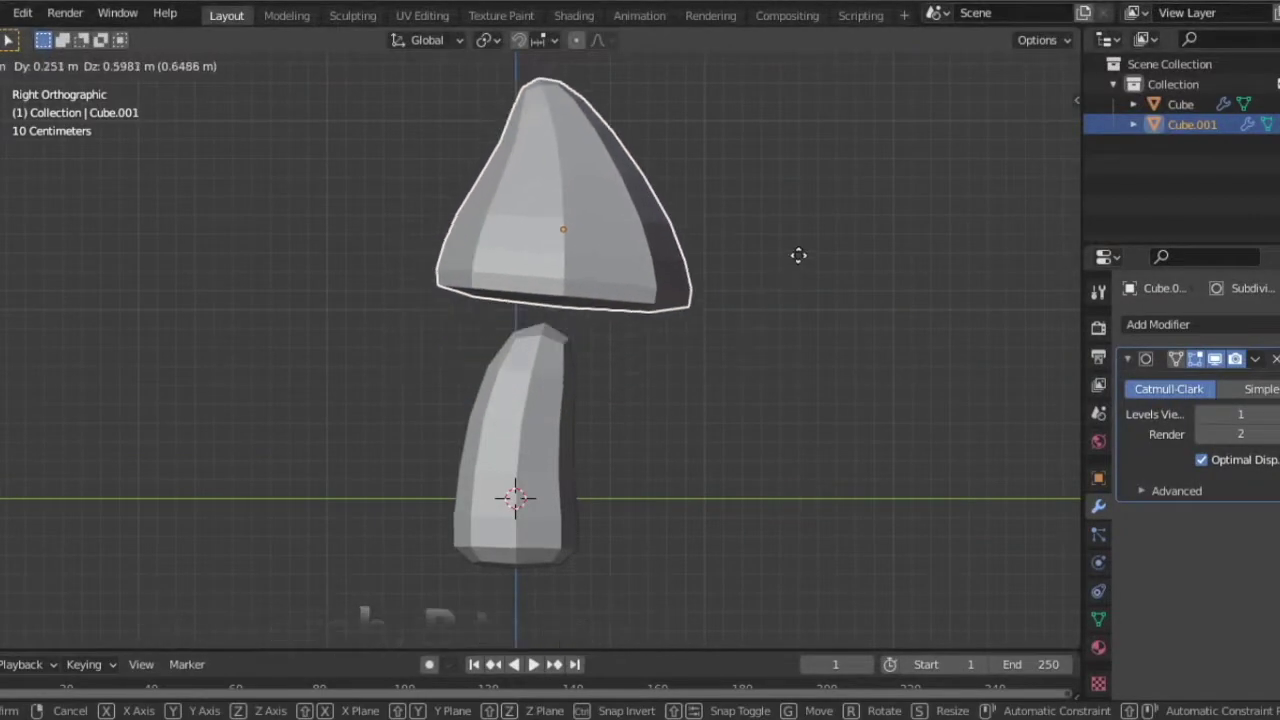
left_click(772, 324)
Step: Shift the cap's top vertices to the right so the tip leans
key("Tab")
key("alt+z")
left_click_drag(443, 114, 594, 157)
key("g")
key("alt+z")
Step: Push a cap edge loop further right, then return to Object Mode
key("alt+z")
left_click(466, 177)
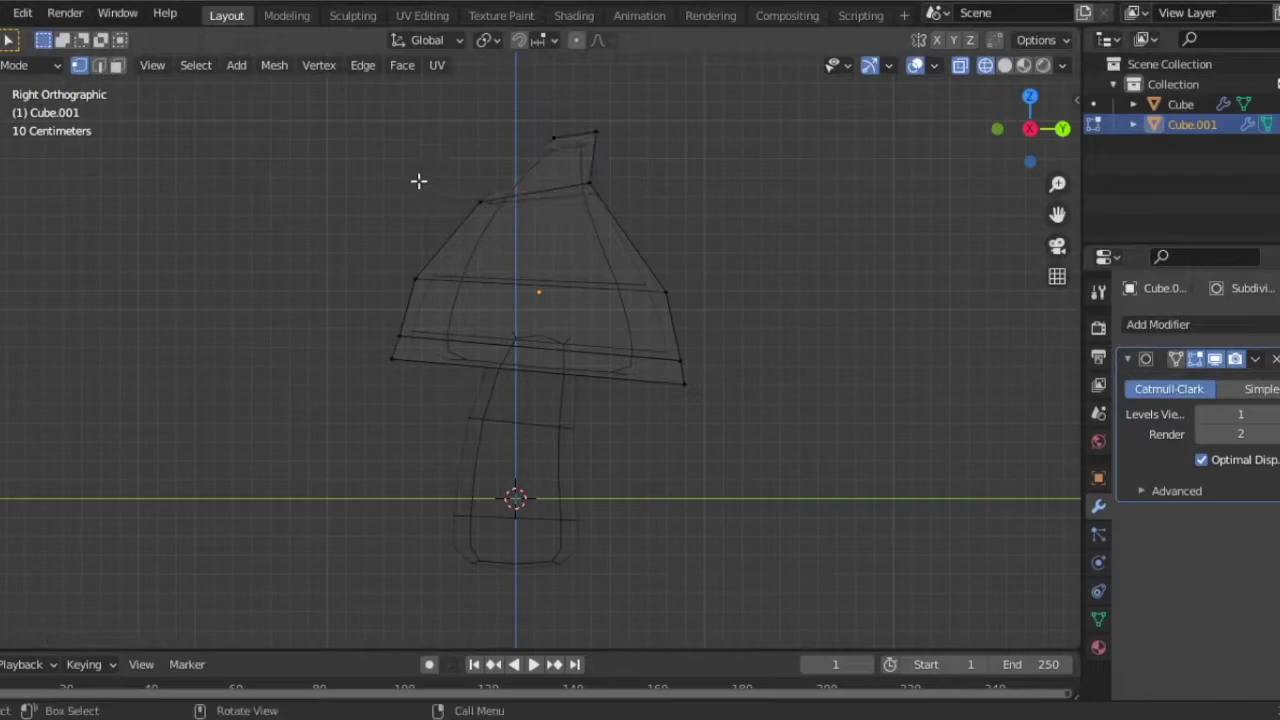
left_click(540, 192, "alt")
key("alt+z")
key("g")
left_click(640, 190)
key("alt+z")
key("alt+z")
key("g")
left_click(703, 226)
key("Tab")
scroll(706, 237, "down", 2)
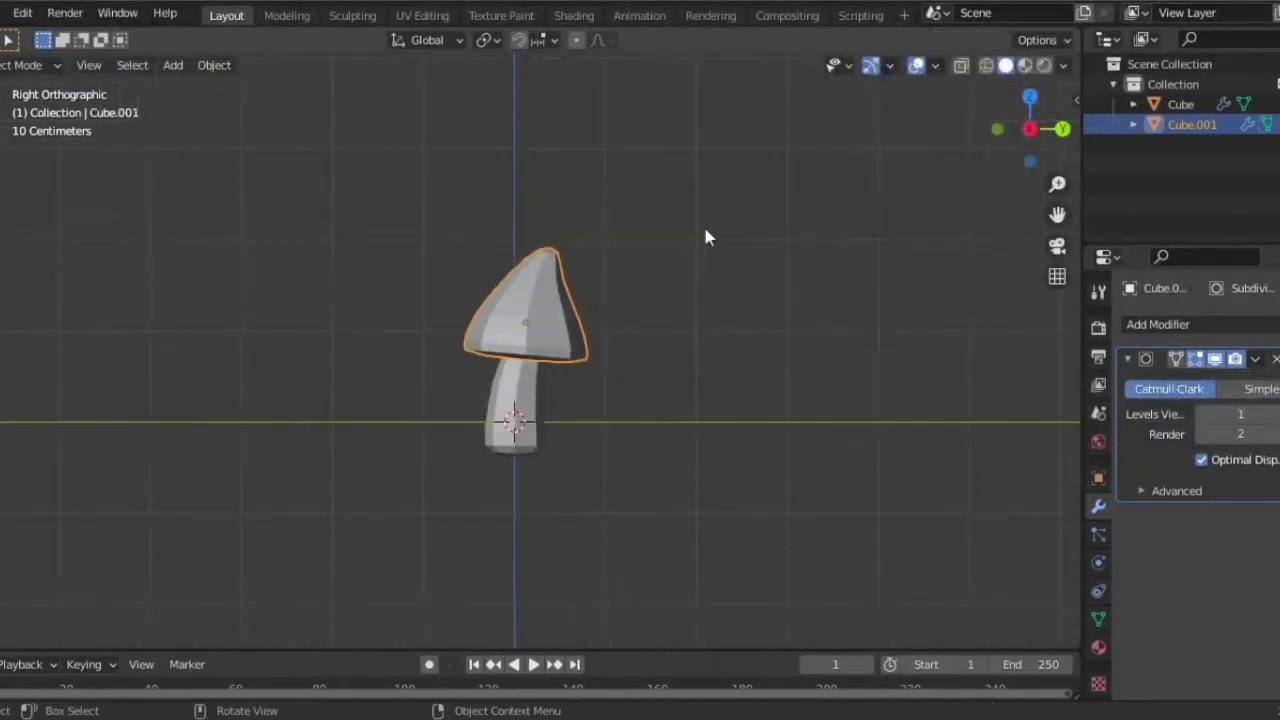
Step: Remove the Subdivision Surface modifier from the mushroom
left_click(706, 237)
left_click_drag(1030, 128, 1010, 140)
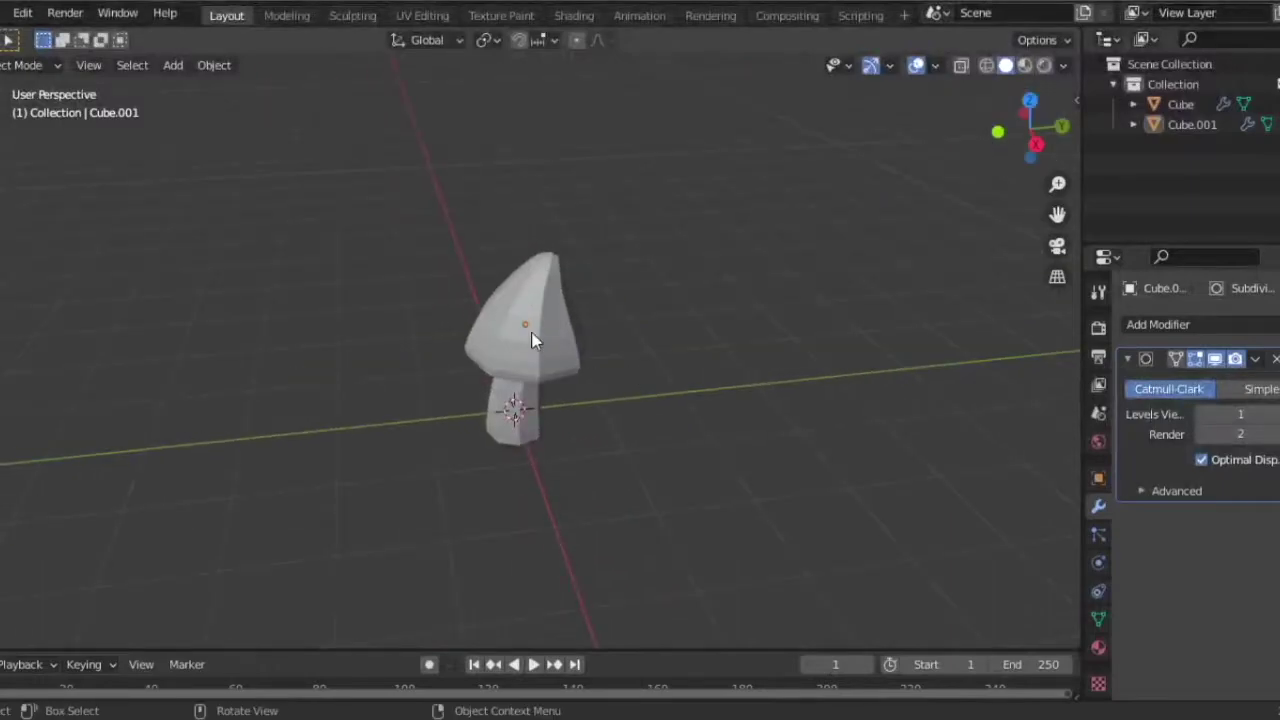
left_click(531, 340)
left_click(1275, 358)
key("KP_3")
scroll(793, 165, "up", 3)
Step: Extrude the ring of faces under the cap along normals and scale it inward
key("Tab")
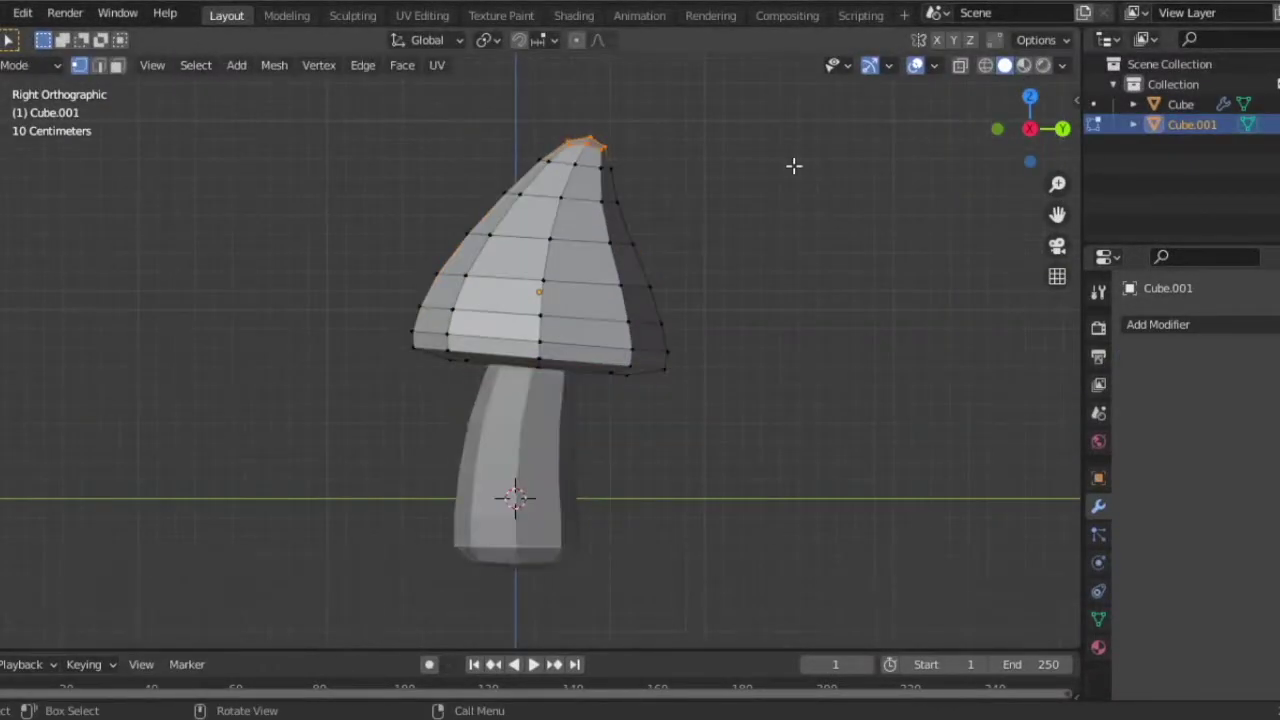
scroll(748, 236, "up", 1)
left_click_drag(1030, 128, 1015, 135)
scroll(165, 85, "up", 2)
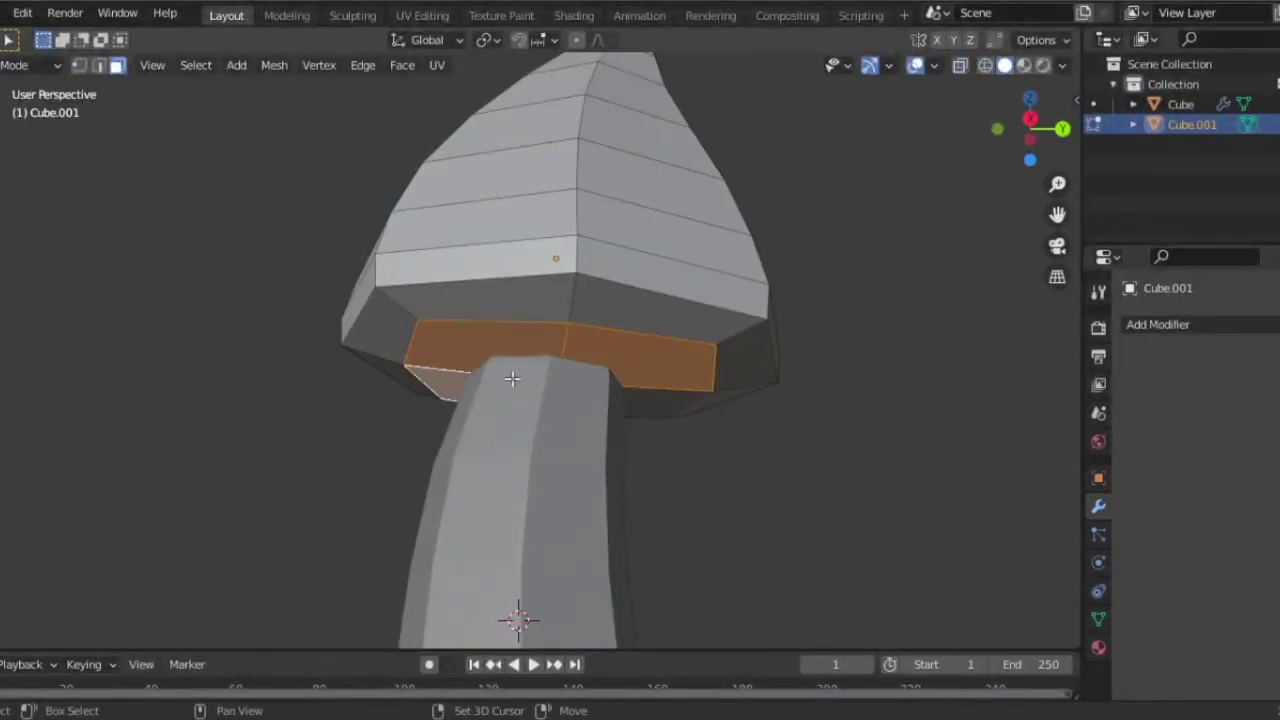
left_click(645, 394, "alt+shift")
key("e")
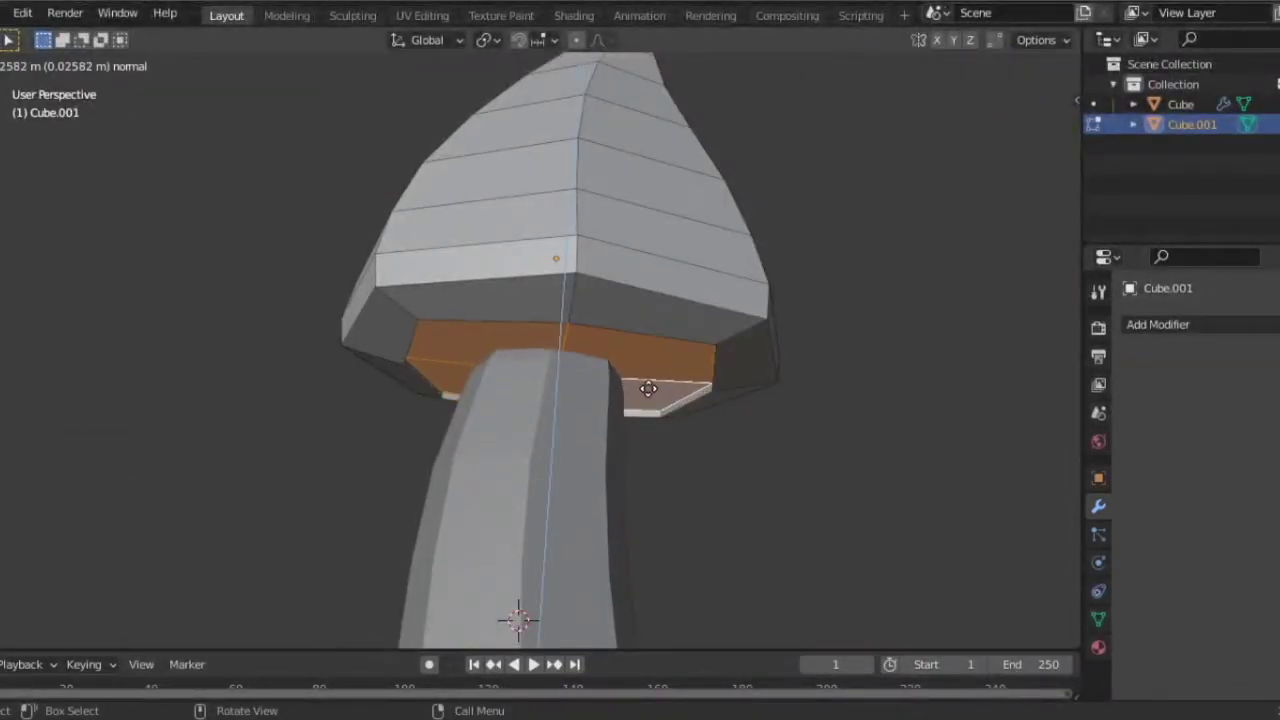
left_click(650, 385)
key("s")
left_click(166, 149)
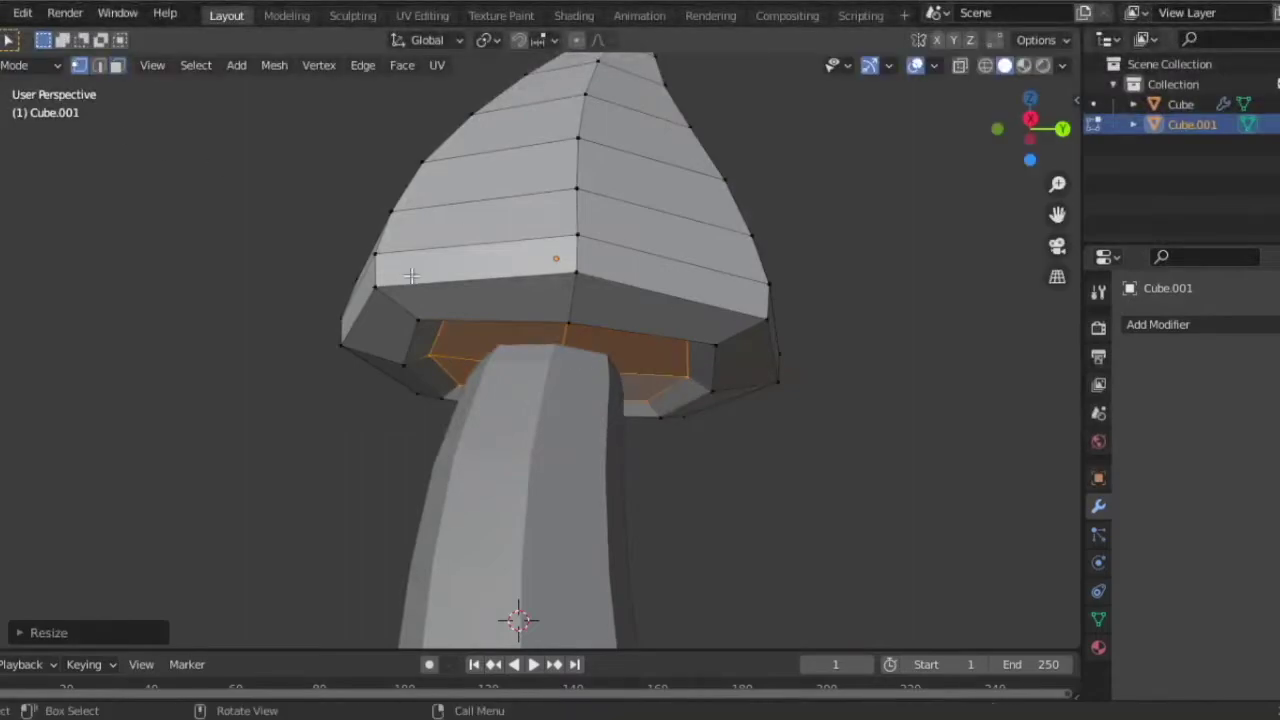
Step: Rescale the underside ring and slightly enlarge the rim edges to form the lip
key("s")
left_click(900, 318)
mouse_move(900, 318)
middle_mouse_down()
mouse_move(760, 300)
mouse_move(737, 387)
middle_mouse_up()
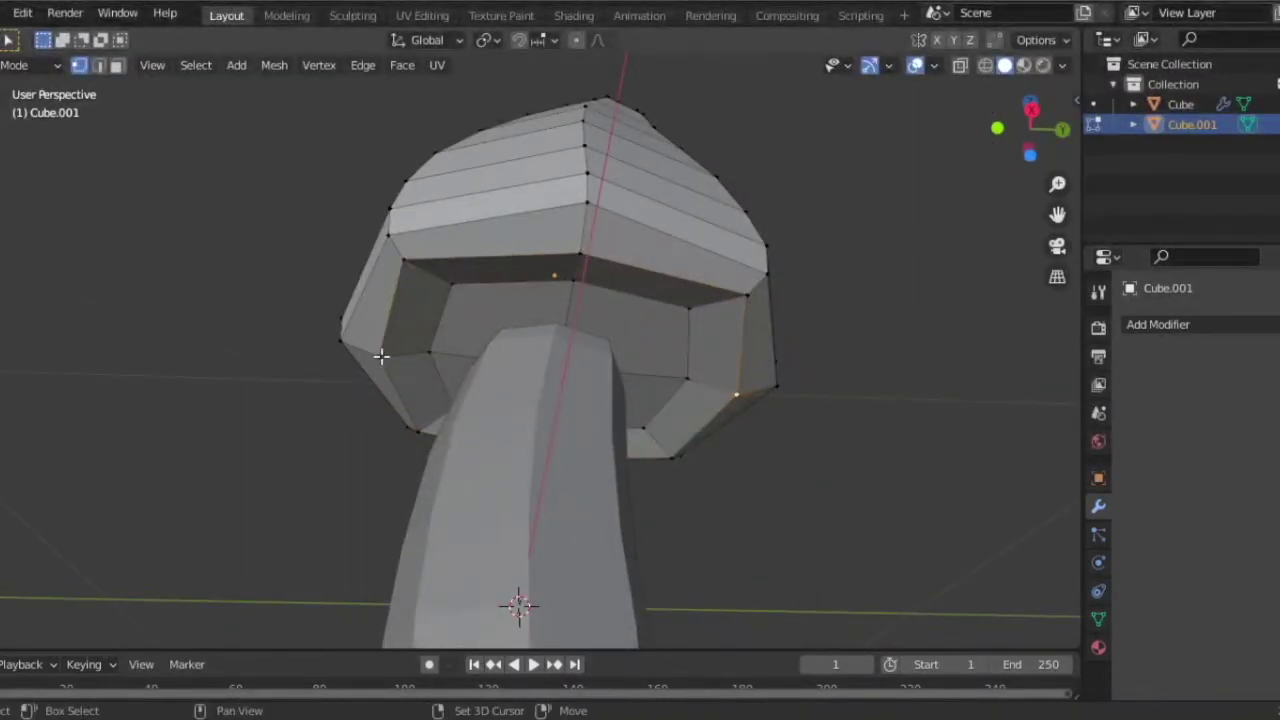
key("shift+z")
key("s")
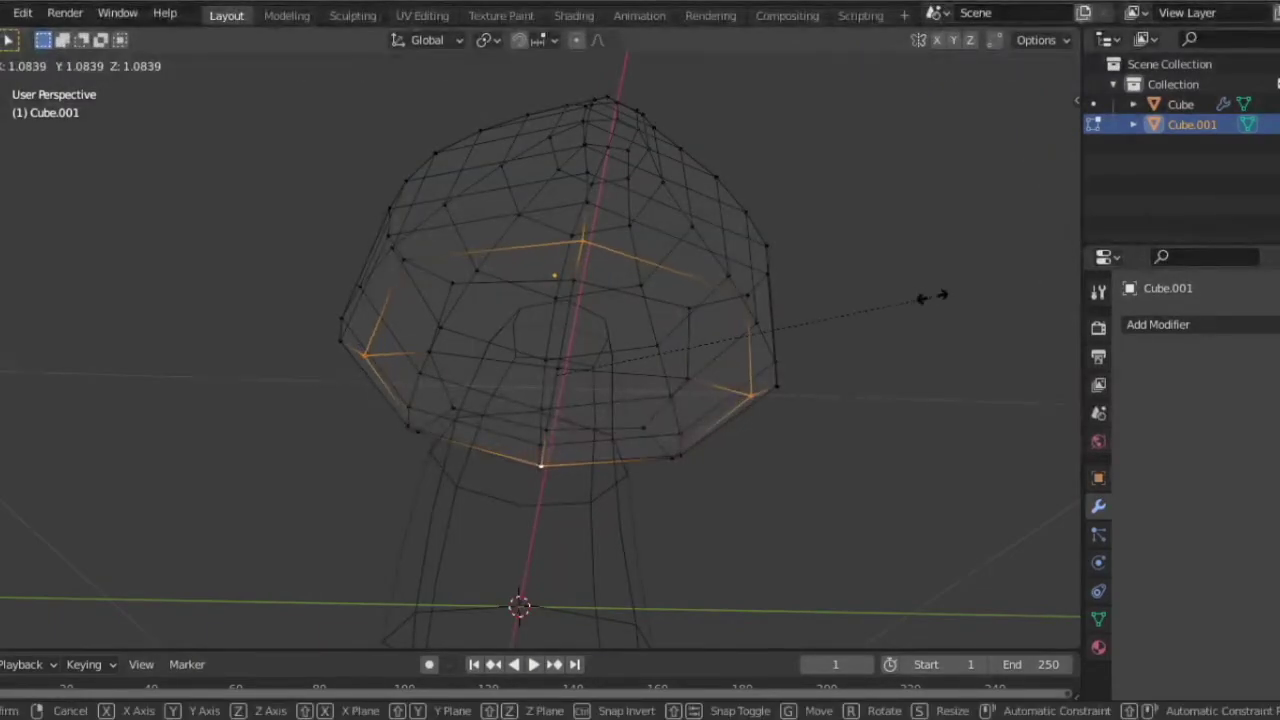
left_click(940, 297)
key("shift+z")
middle_click_drag(940, 297, 913, 320)
key("Tab")
Step: Try Shade Smooth on the mushroom, then set it back to Shade Flat
left_click_drag(1040, 130, 1000, 150)
right_click(762, 220)
left_click(762, 193)
right_click(868, 216)
left_click(868, 240)
Step: Switch to the Sculpting workspace from the right-side view
left_click(1036, 129)
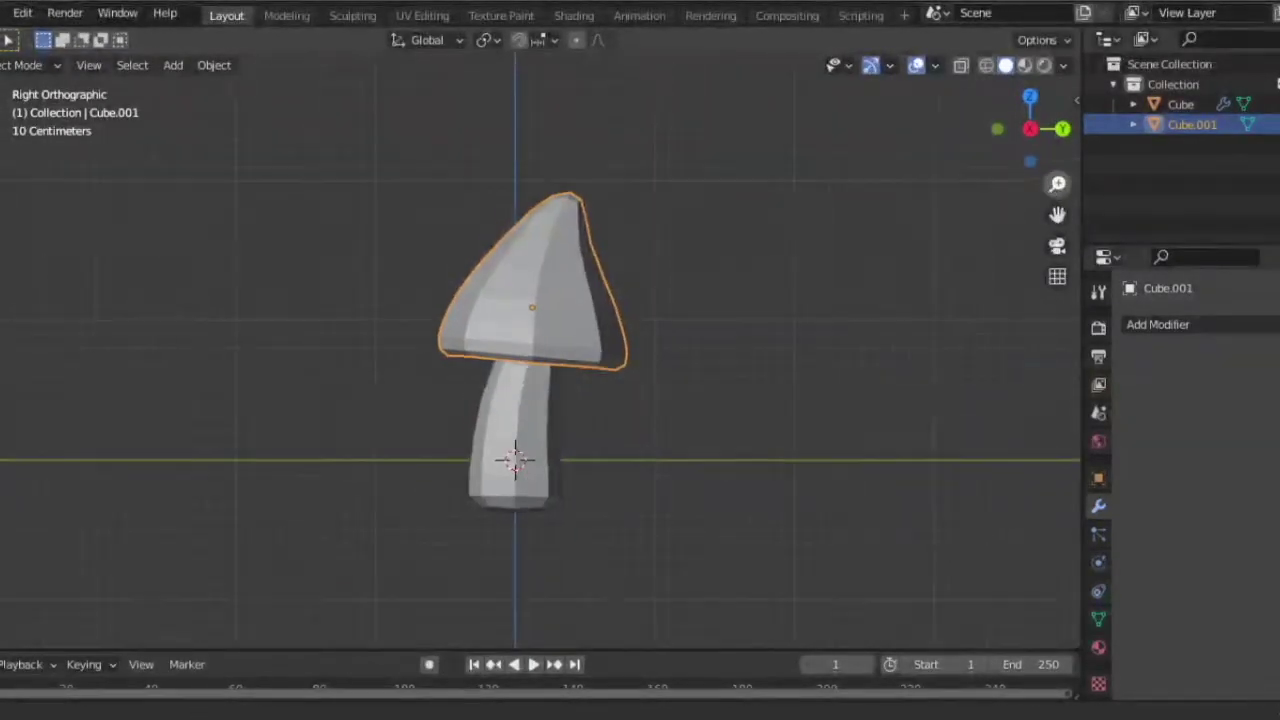
scroll(736, 255, "up", 2)
key("Tab")
key("Tab")
left_click(352, 15)
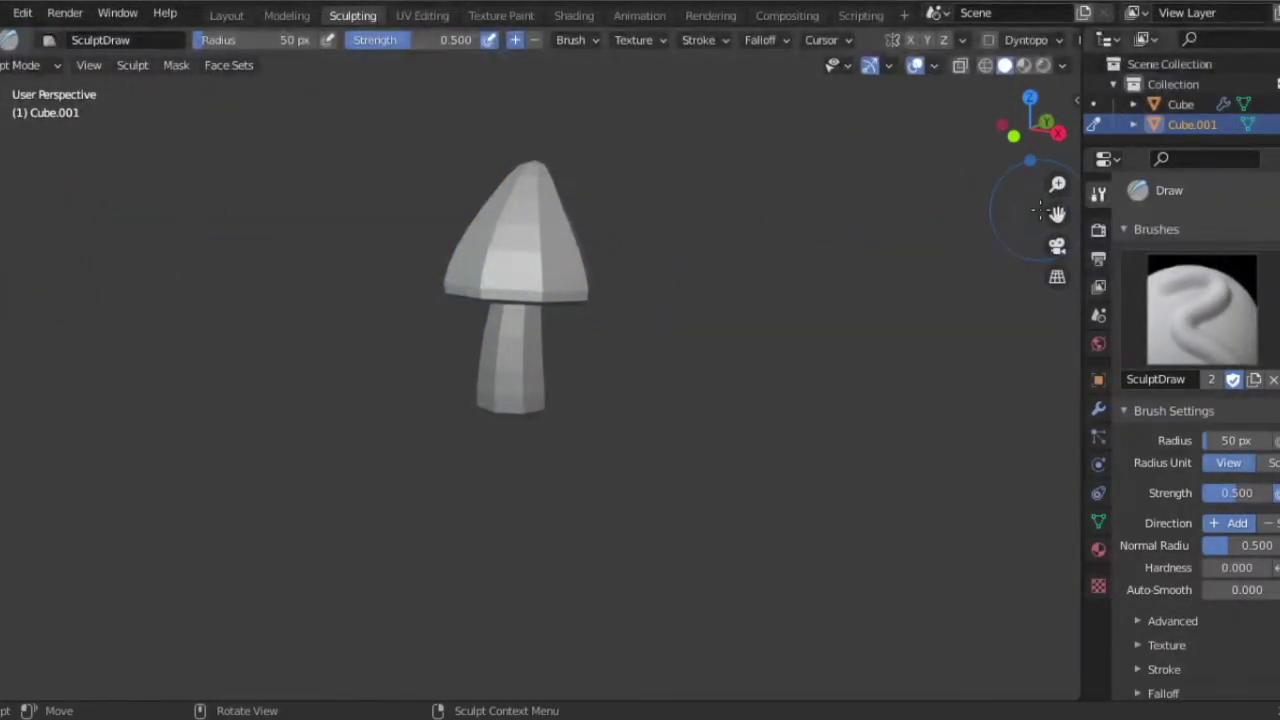
left_click_drag(1043, 129, 1035, 138)
scroll(1065, 197, "up", 2)
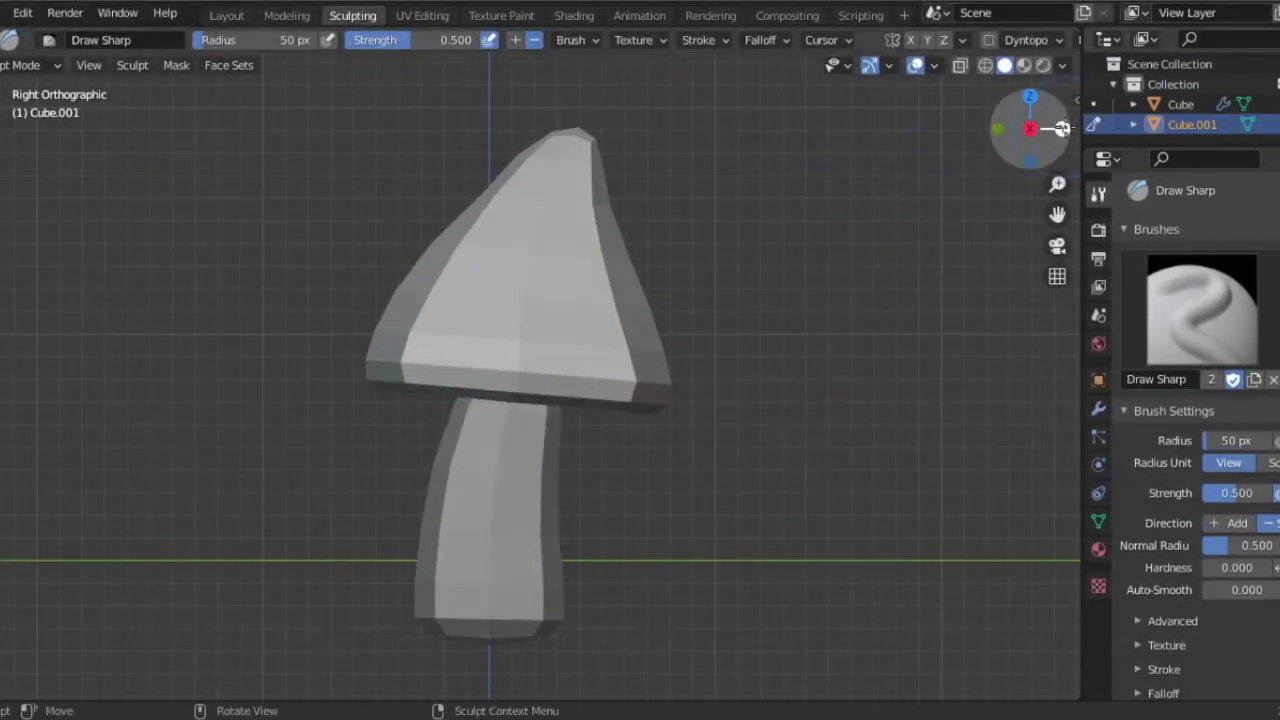
left_click(1062, 128)
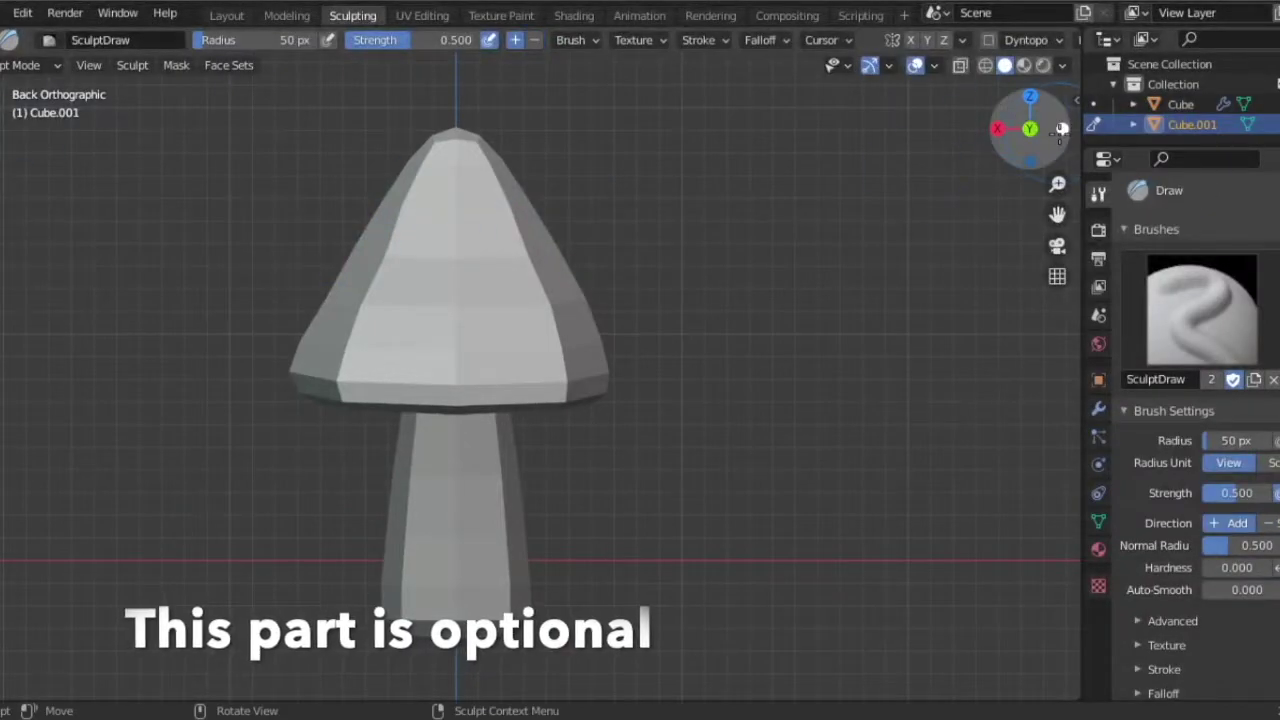
left_click(1062, 128)
left_click_drag(1062, 128, 1040, 140)
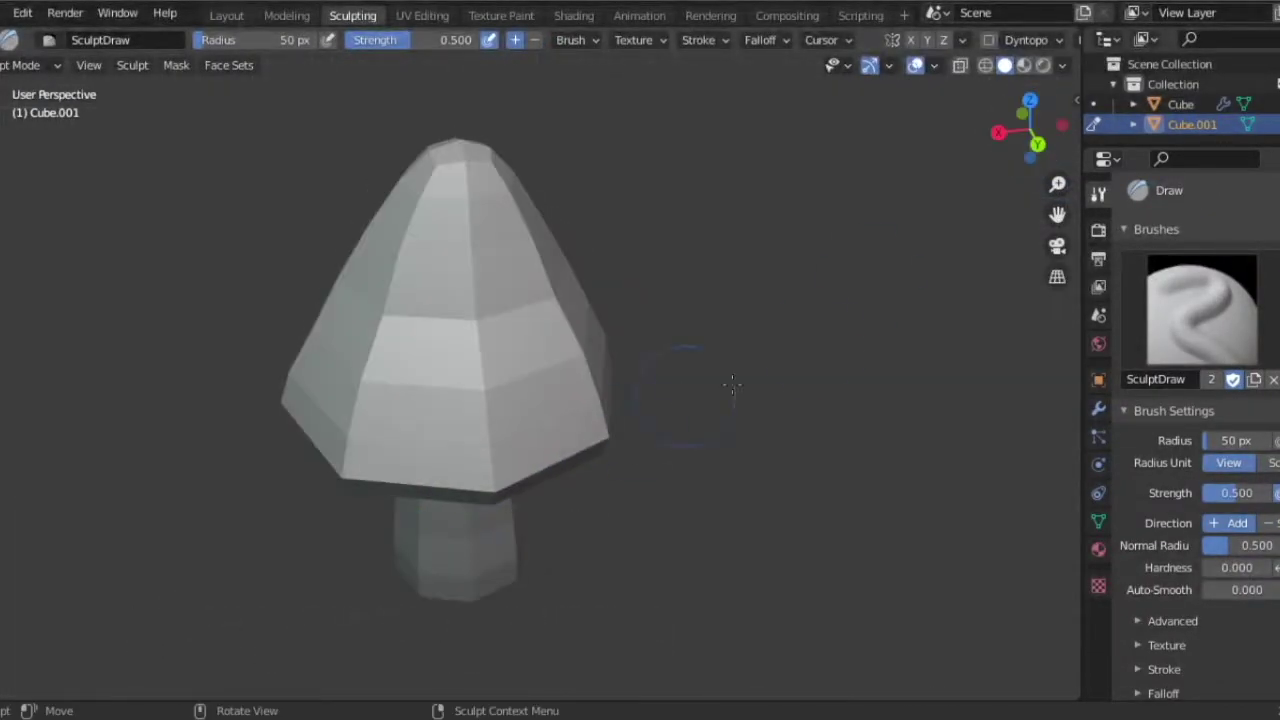
left_click(998, 132)
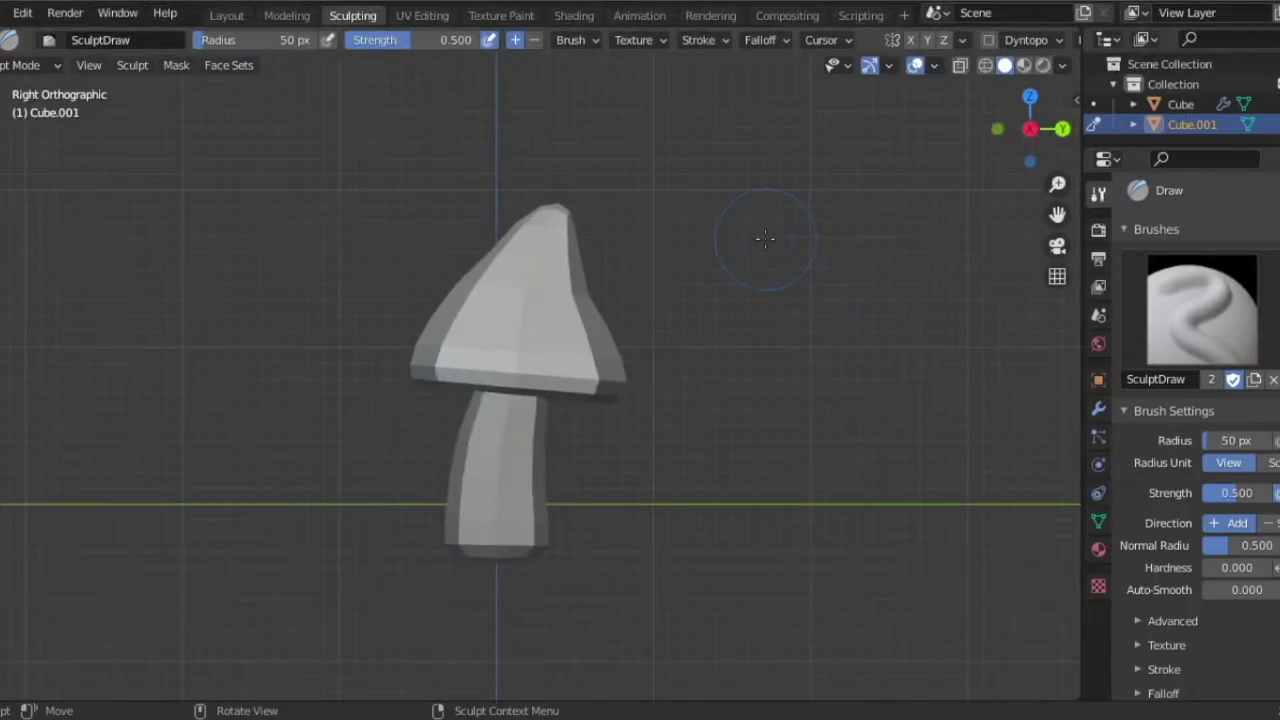
left_click(226, 15)
right_click(400, 114)
left_click(400, 114)
scroll(1030, 128, "down", 3)
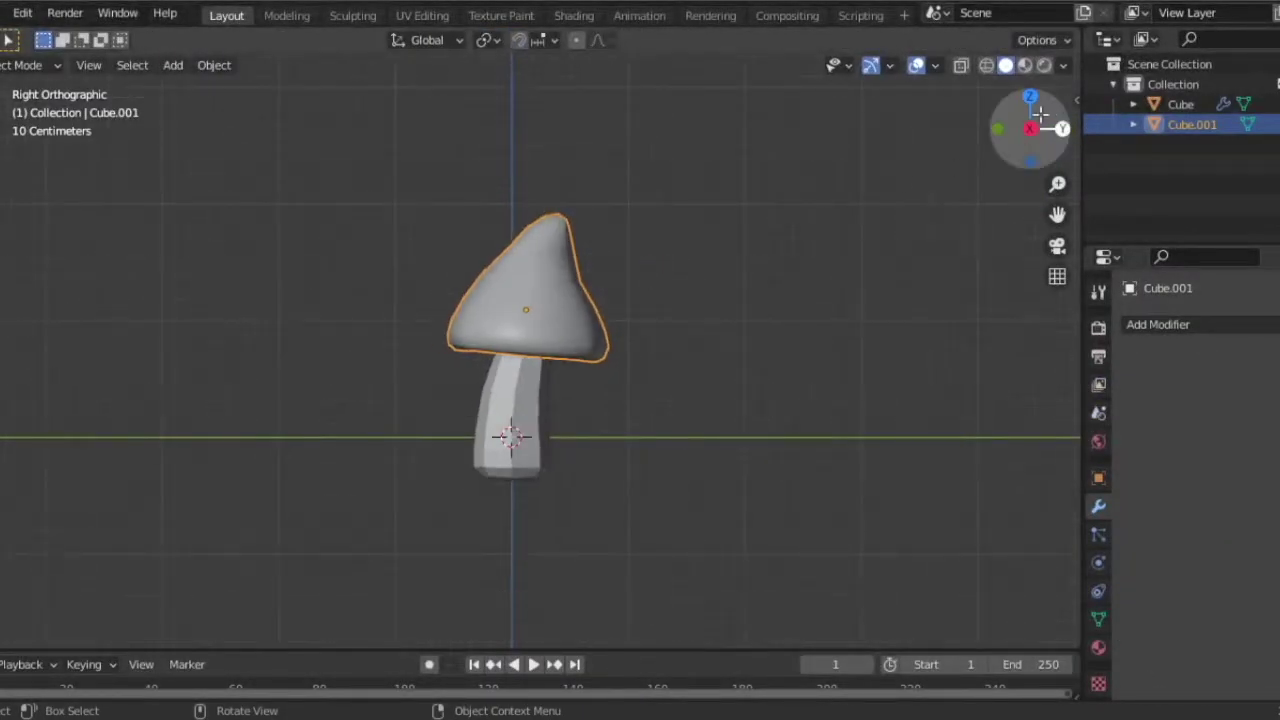
left_click_drag(1040, 128, 1020, 110)
right_click(796, 205)
left_click(837, 223)
left_click(1024, 128)
Step: In edge mode, mark the edge loop under the mushroom cap as a seam
left_click_drag(389, 177, 822, 568)
scroll(895, 413, "up", 2)
key("Tab")
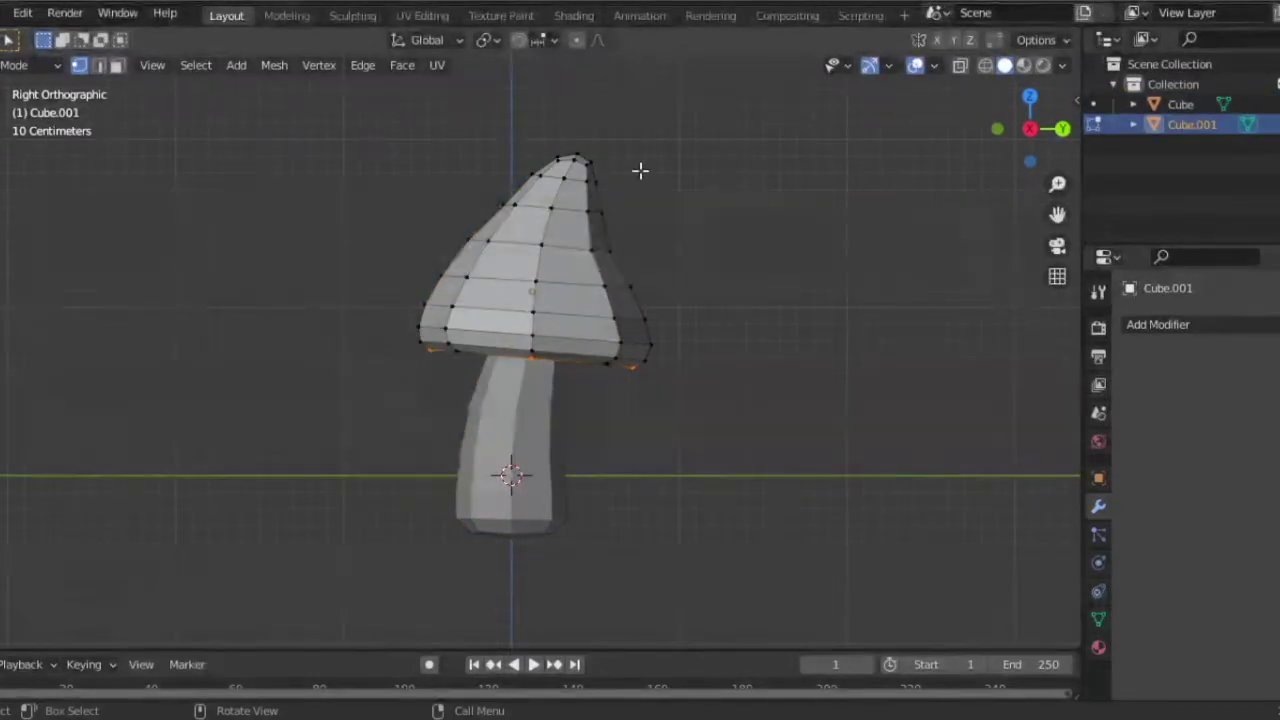
left_click_drag(1035, 128, 963, 133)
left_click(99, 65)
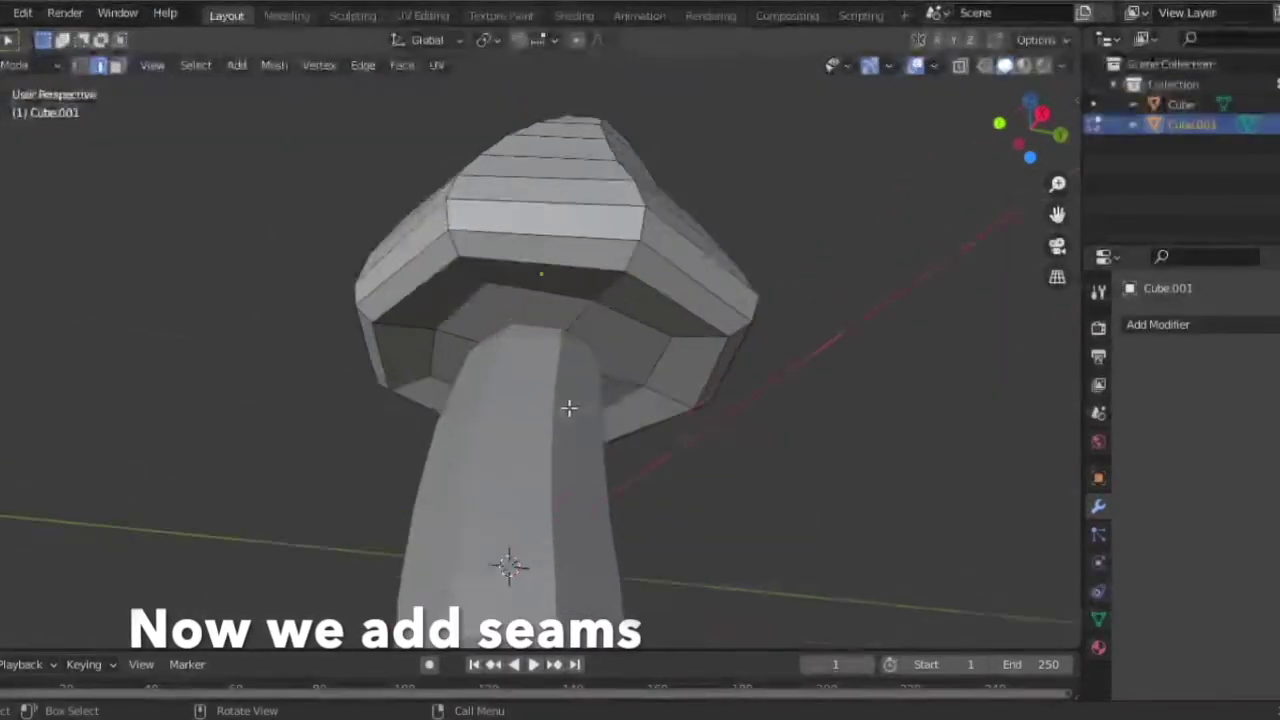
middle_click_drag(566, 409, 536, 241)
scroll(536, 241, "up", 2)
left_click_drag(1031, 88, 1010, 160)
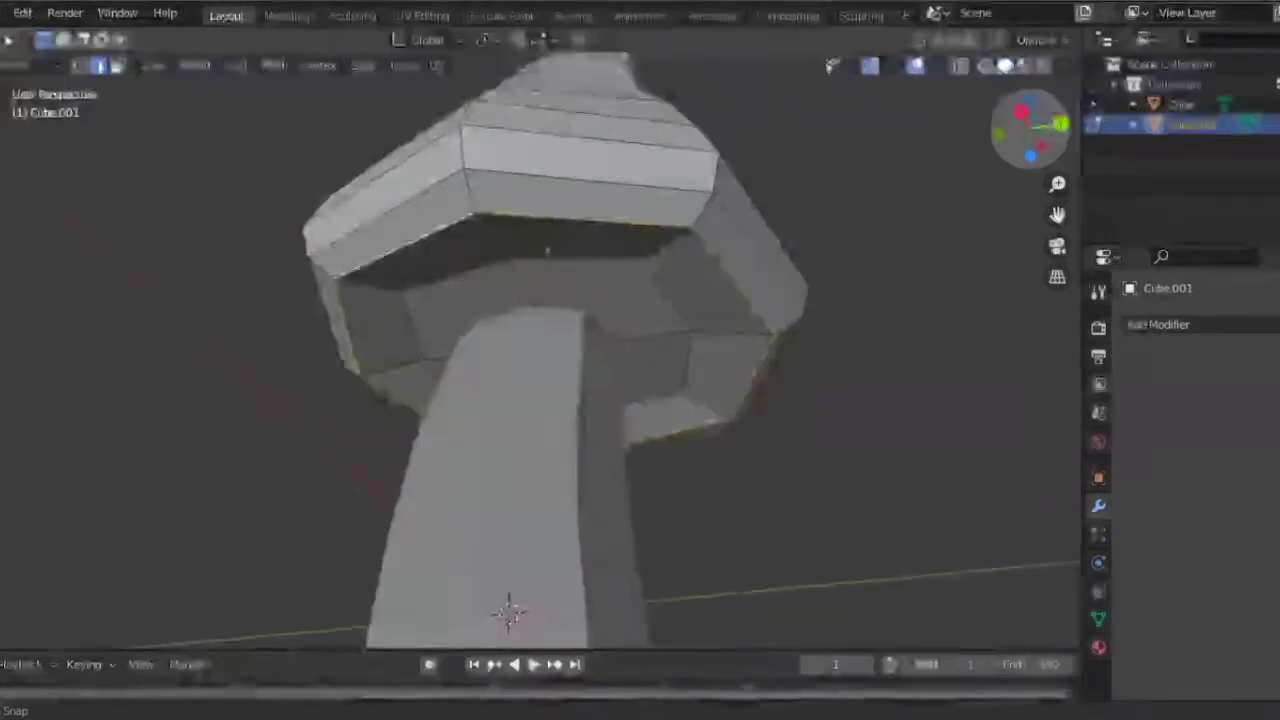
right_click(591, 214)
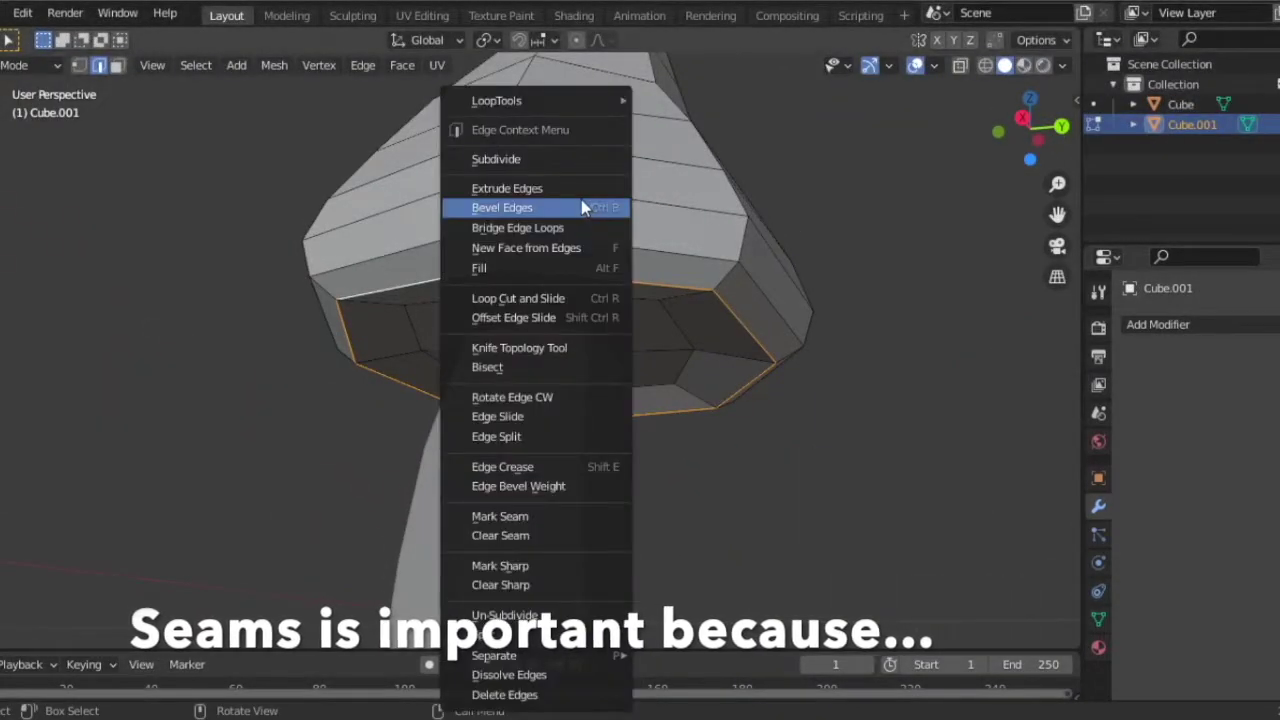
left_click(543, 516)
Step: Select the cap's linked faces in face mode and switch to the UV Editing workspace
key("Tab")
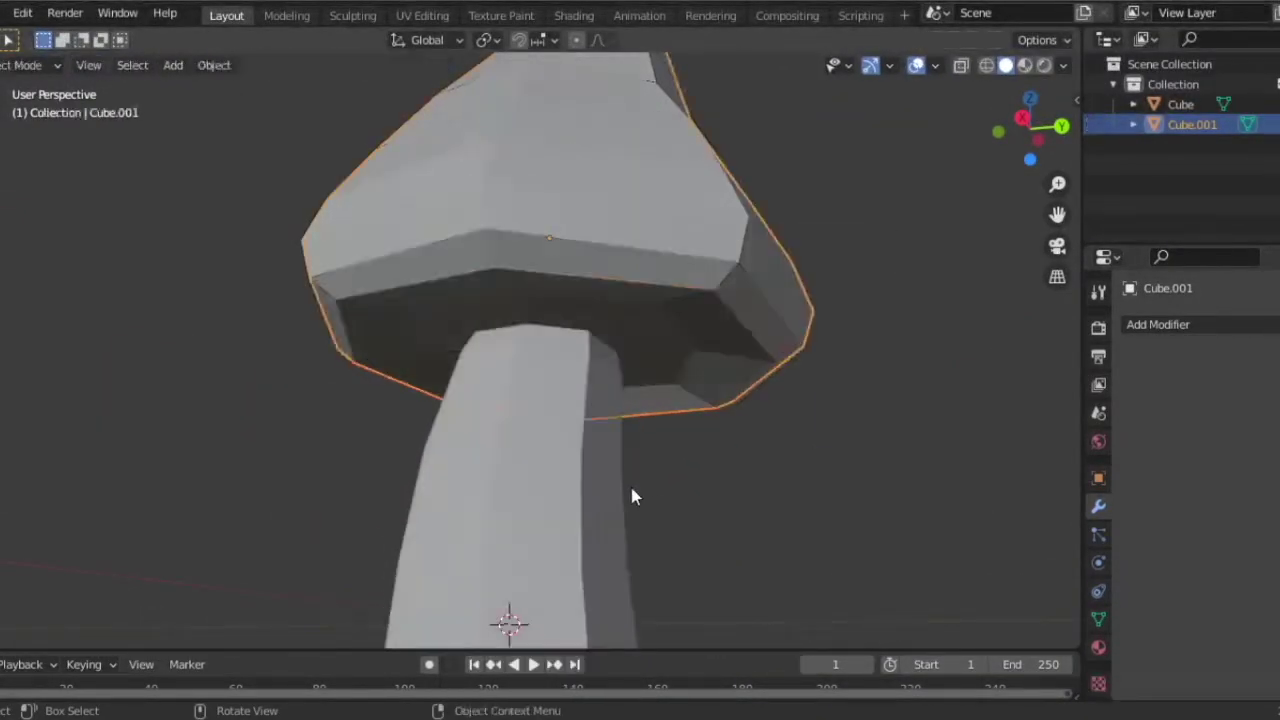
key("Tab")
left_click_drag(1025, 128, 1020, 136)
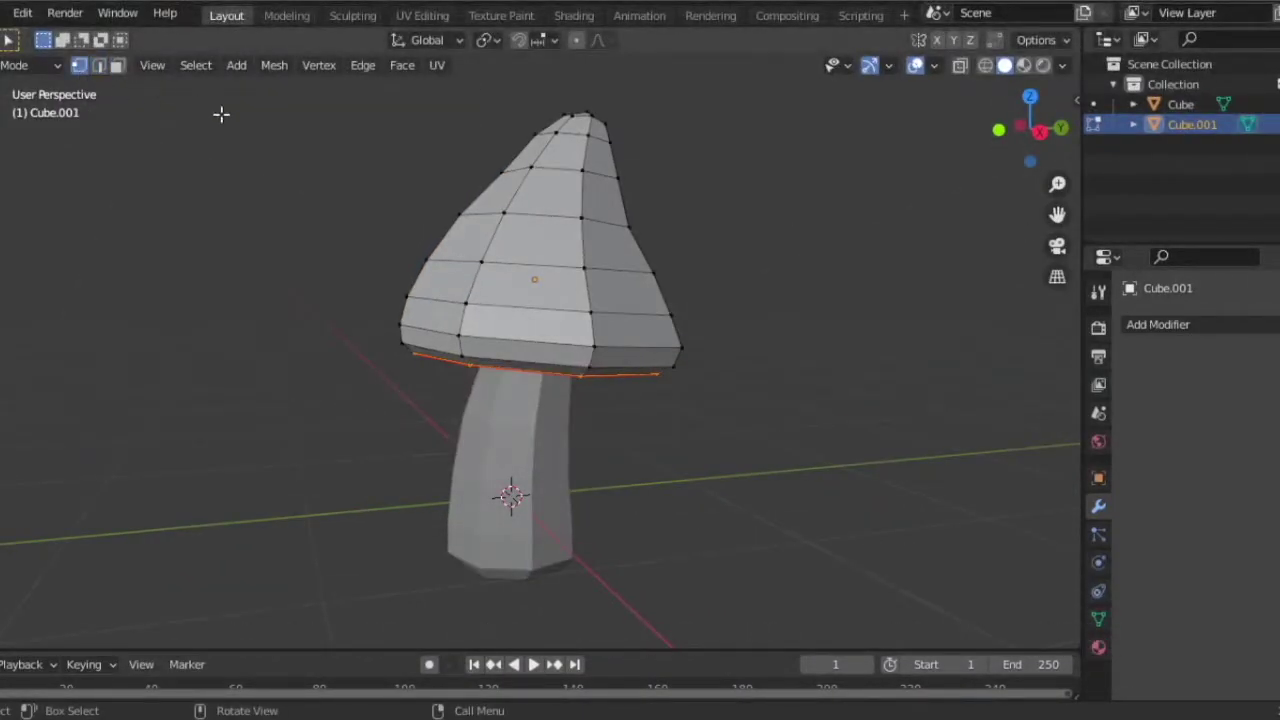
left_click(117, 65)
key("ctrl+l")
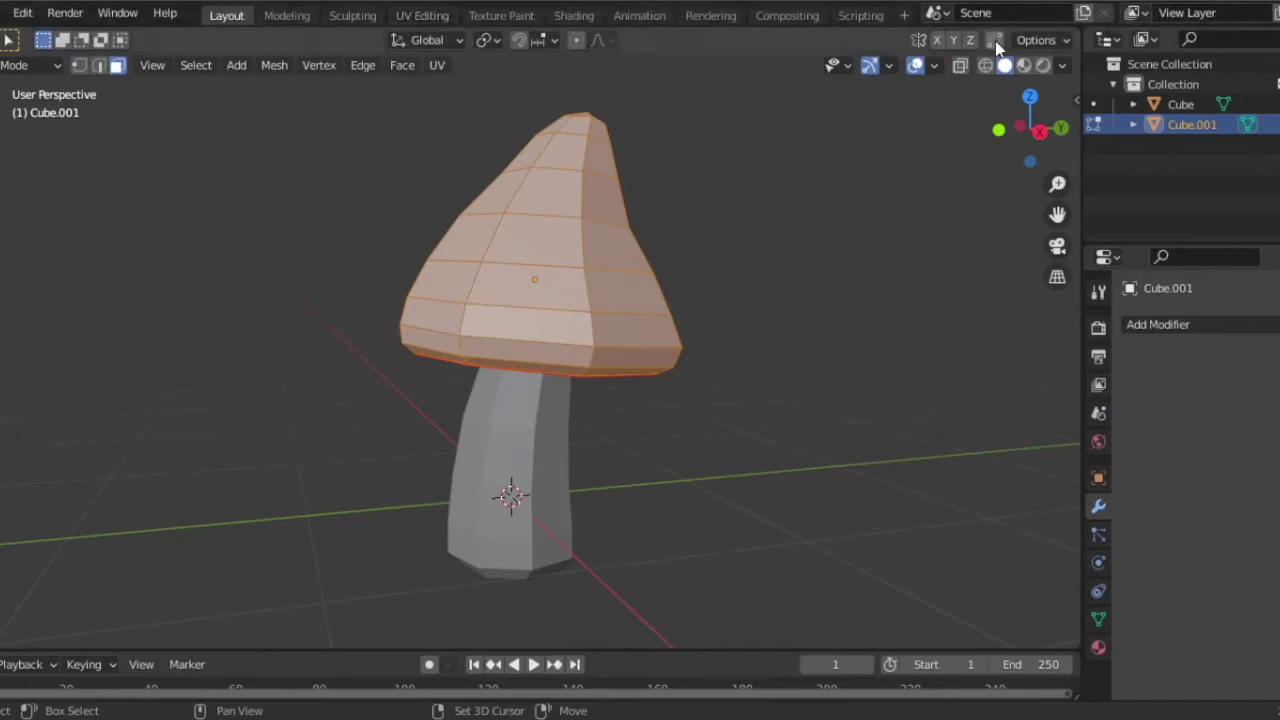
left_click(1040, 130)
left_click(422, 15)
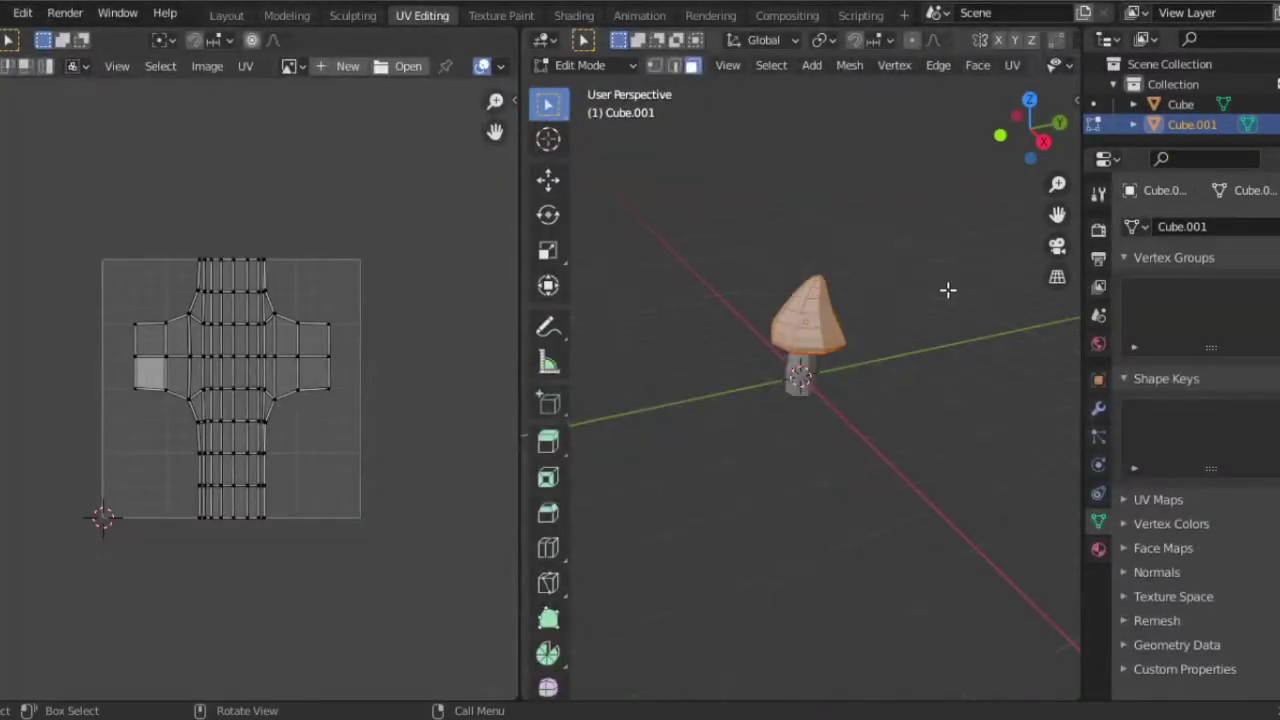
Step: Unwrap the cap's UVs and move the cap island straight up along Y
key("KP_3")
key("u")
left_click(869, 262)
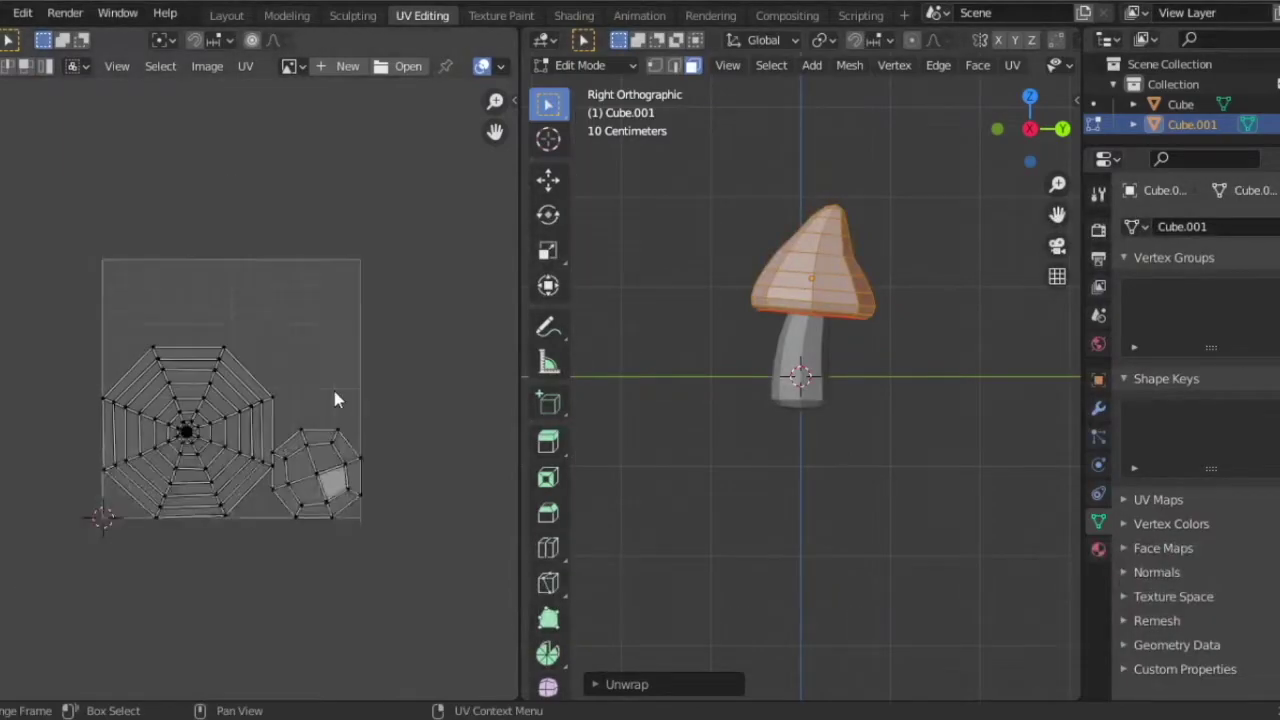
scroll(229, 388, "up", 1)
left_click_drag(63, 308, 253, 555)
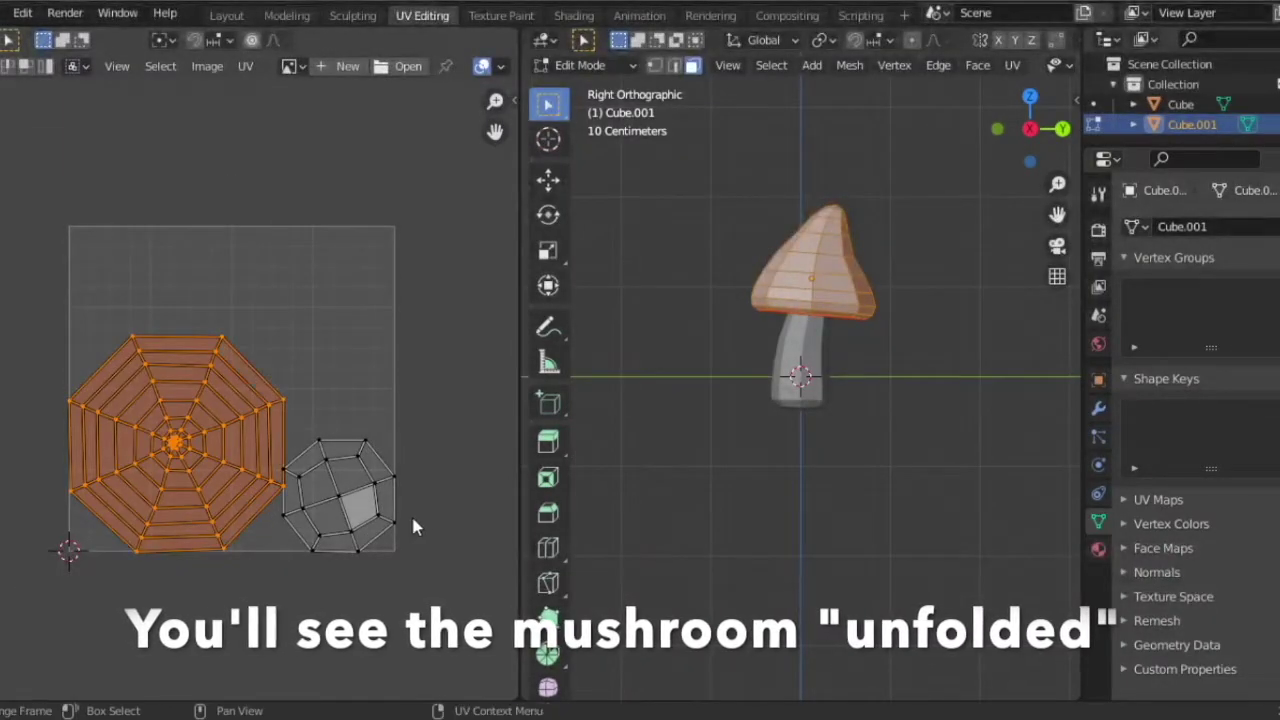
key("g")
key("y")
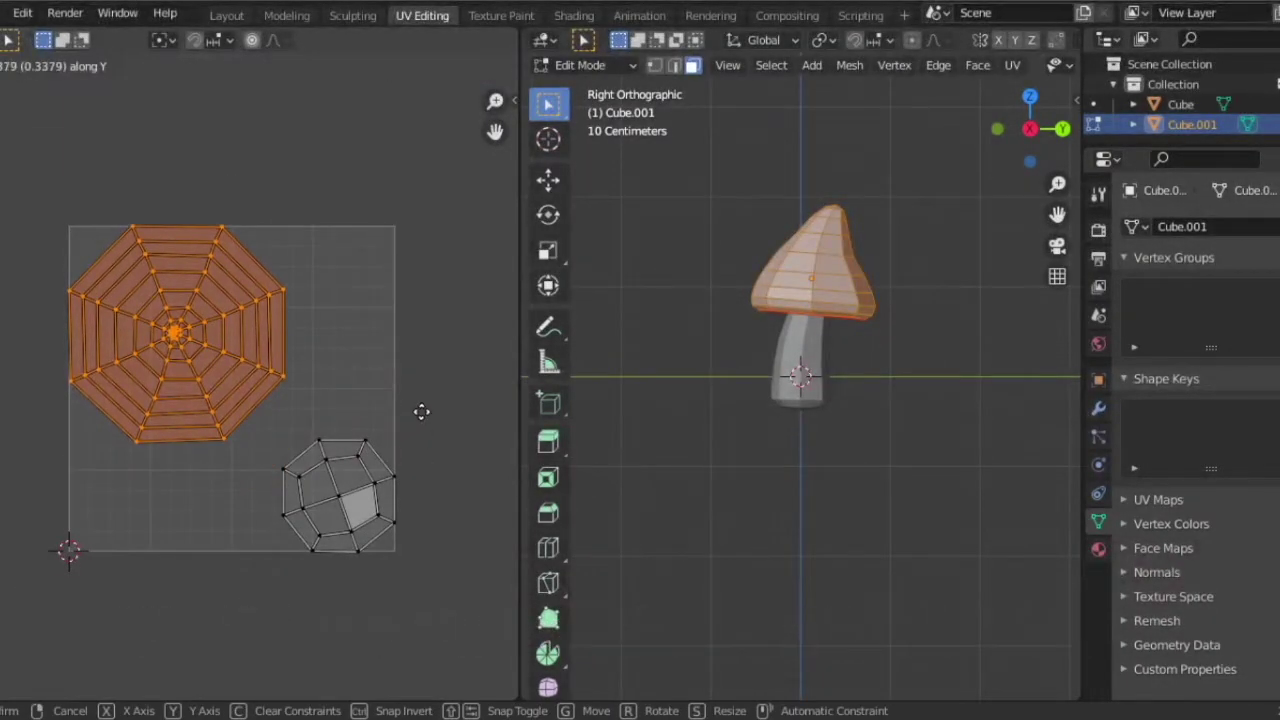
left_click(421, 412)
Step: Scale the cap's main UV island down to a smaller size
left_click(253, 425)
mouse_move(43, 168)
left_mouse_down()
mouse_move(133, 283)
mouse_move(301, 439)
left_mouse_up()
key("s")
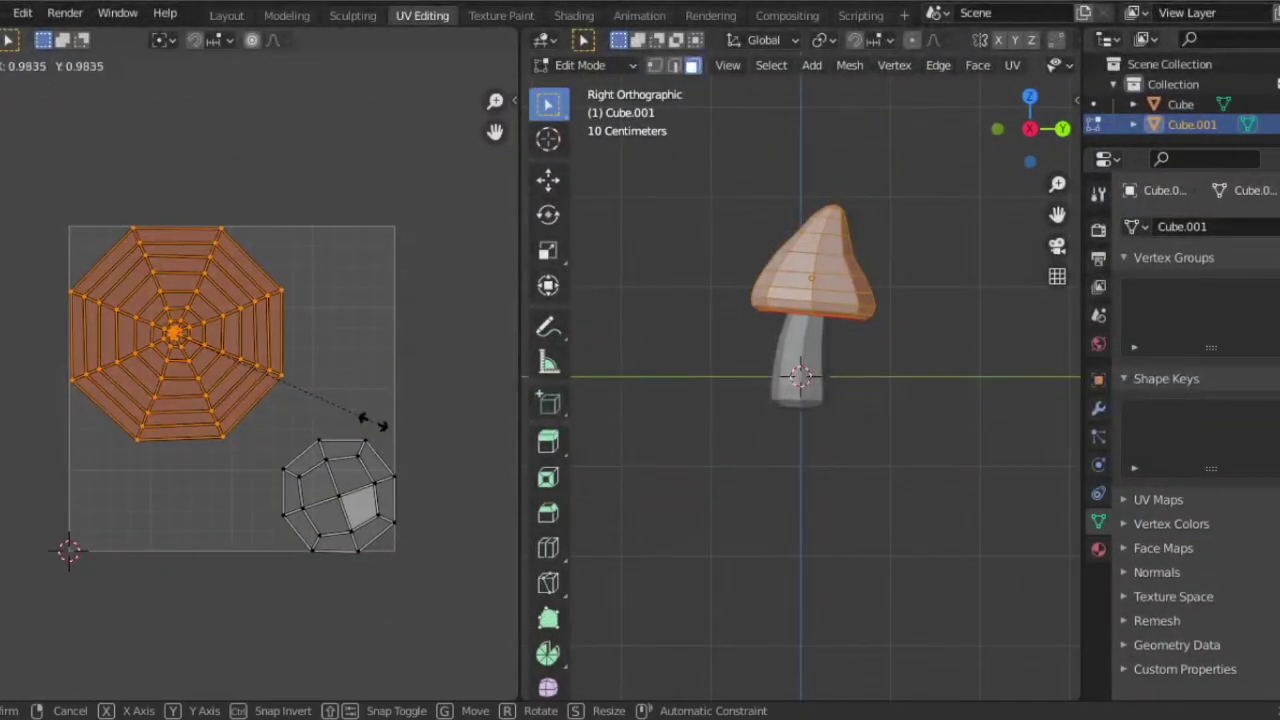
left_click(336, 415)
key("g")
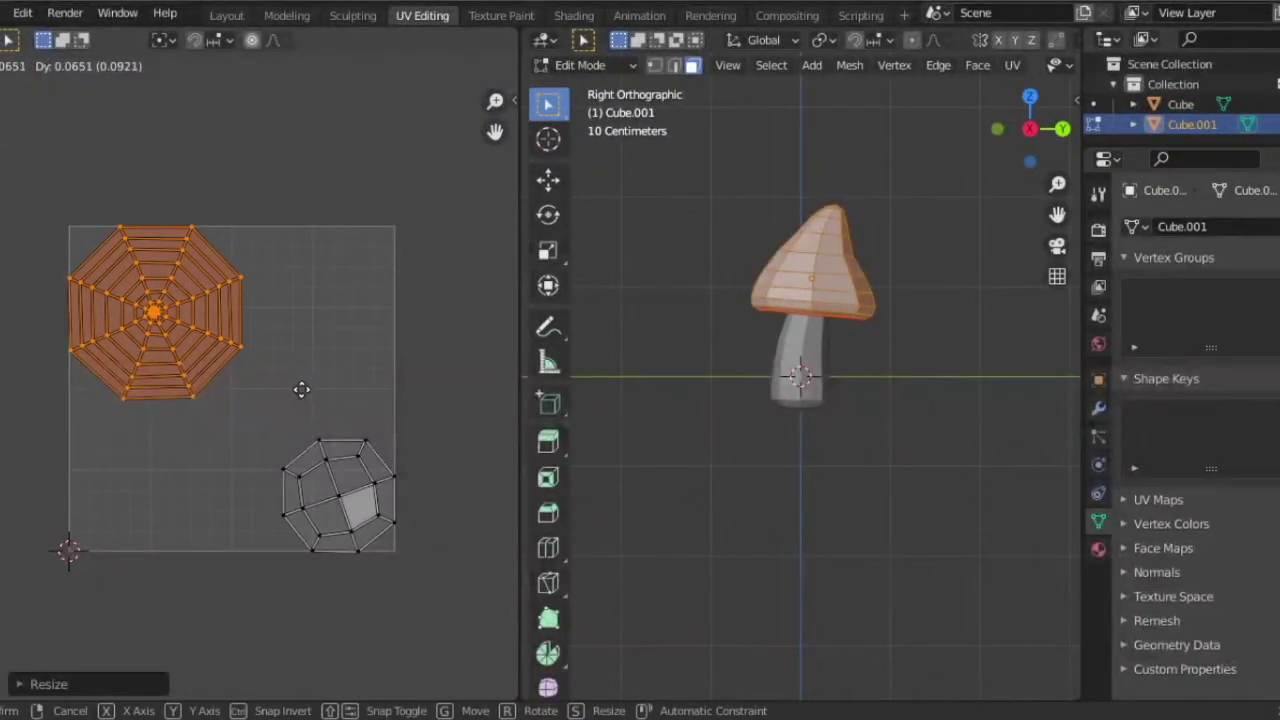
Step: Rotate, scale and place the smaller cap island top-right, beside the main cap island
left_click(340, 478)
key("g")
key("r")
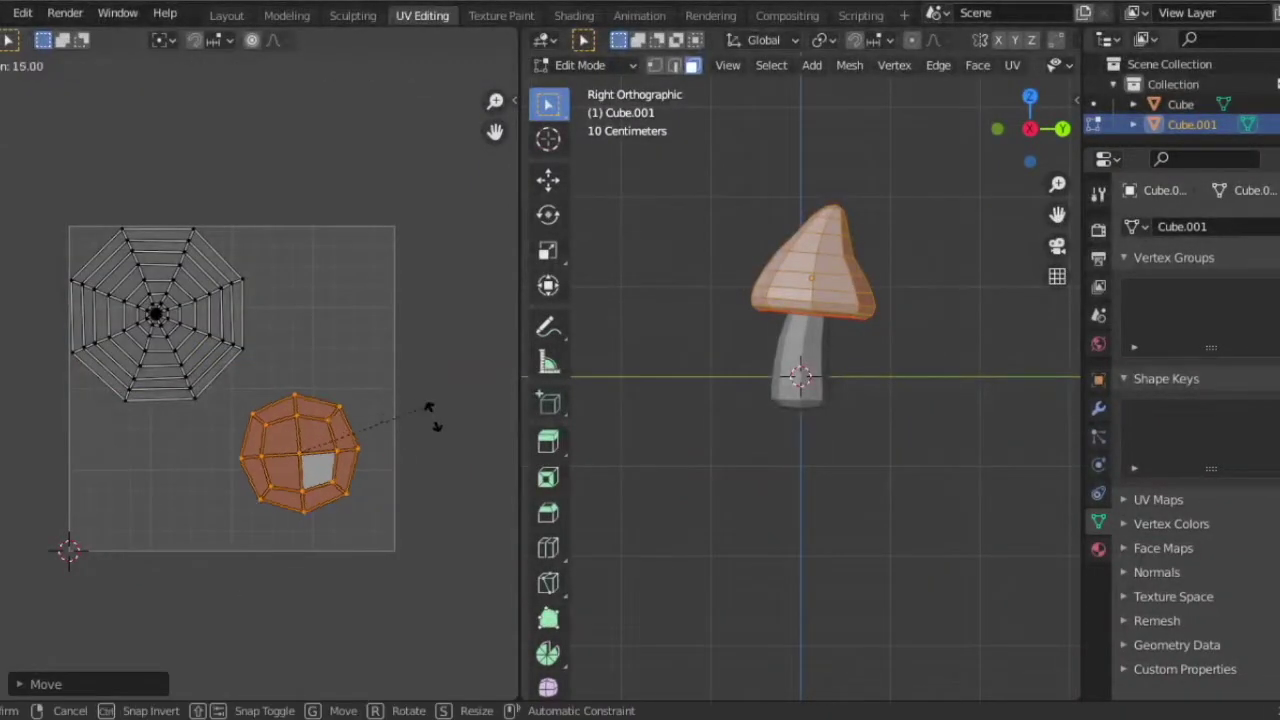
key("g")
left_click(445, 376)
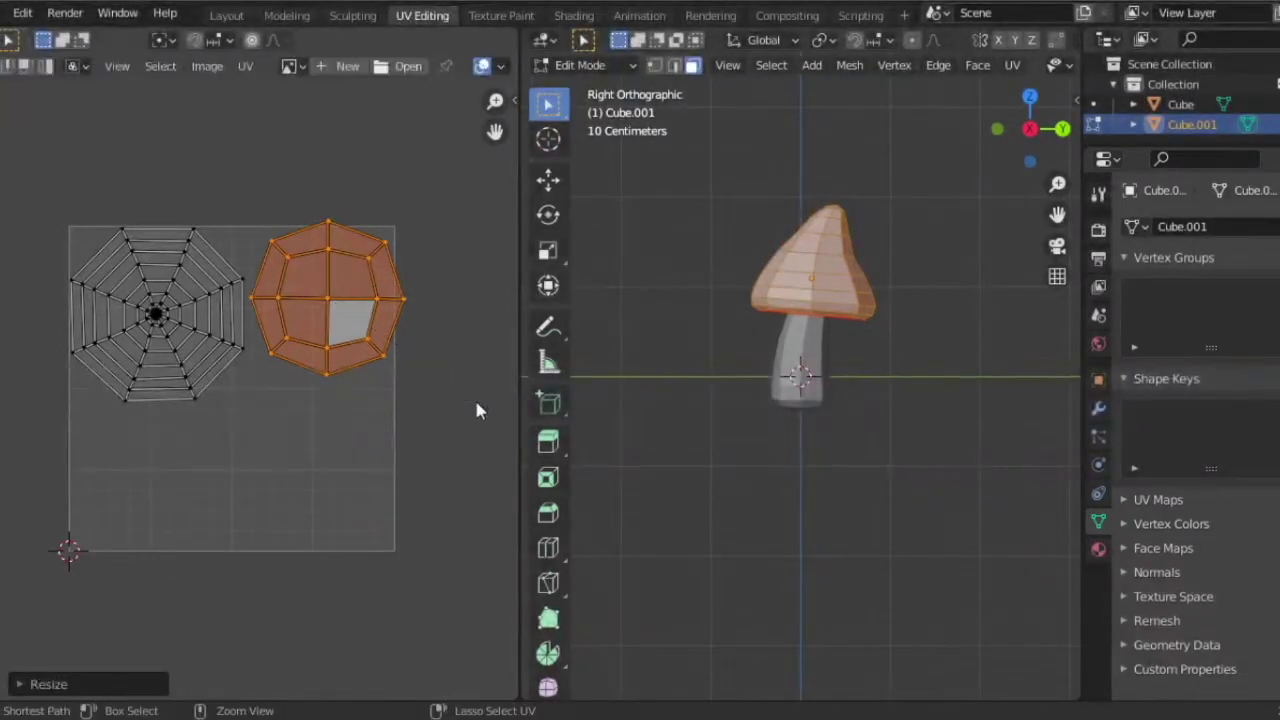
key("g")
left_click(480, 392)
key("s")
key("g")
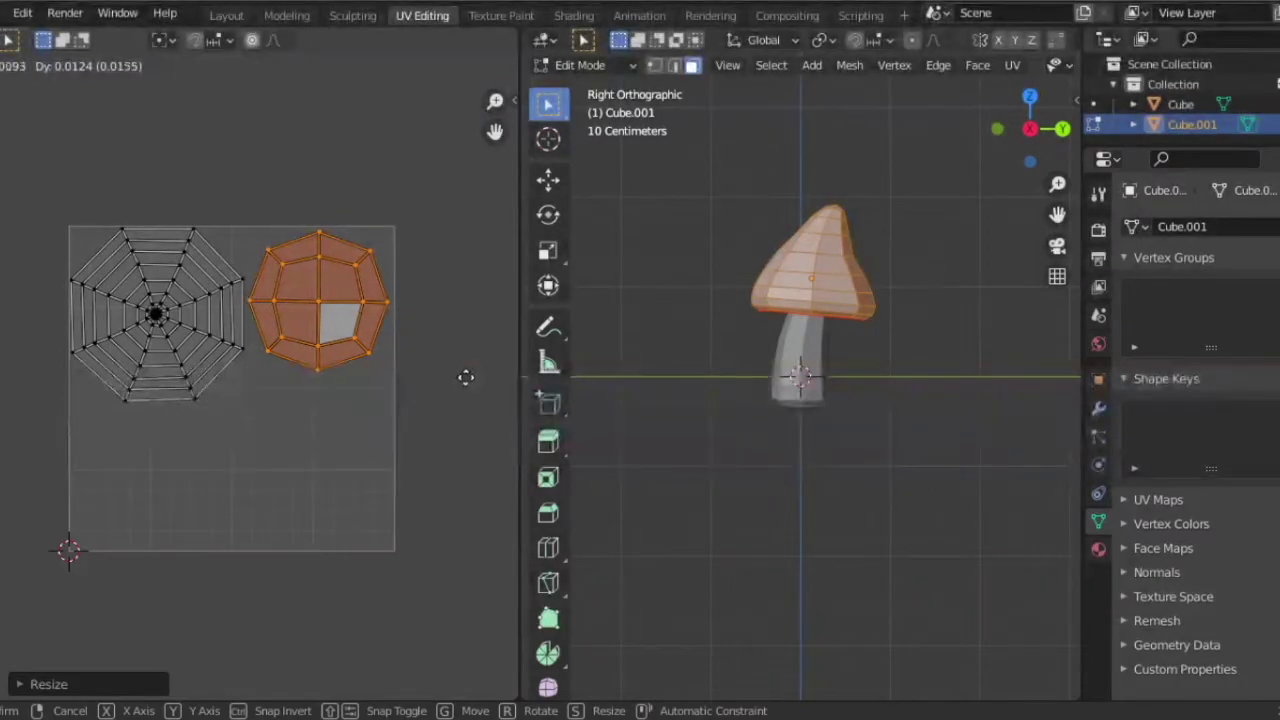
left_click(238, 17)
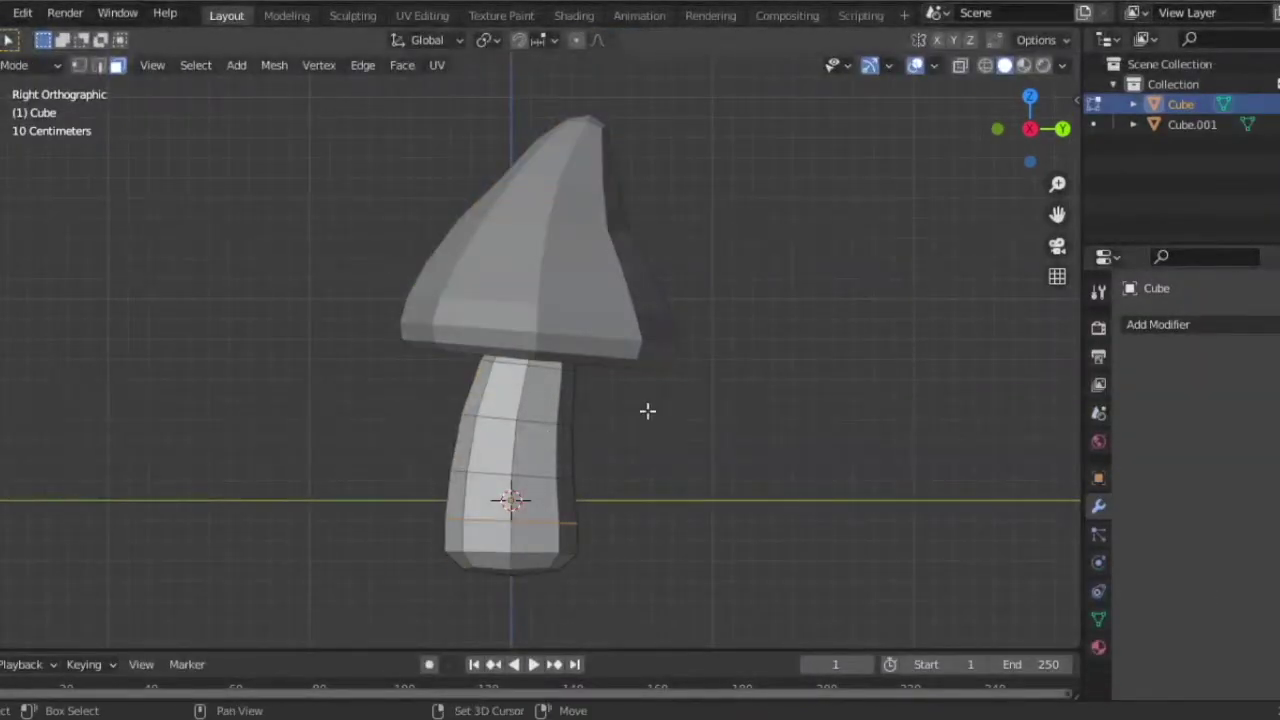
Step: Select the whole stem in see-through edit mode and give it an initial unwrap
scroll(703, 363, "down", 5, "shift")
key("shift+z")
key("Tab")
key("a")
left_click(421, 15)
key("u")
left_click(663, 340)
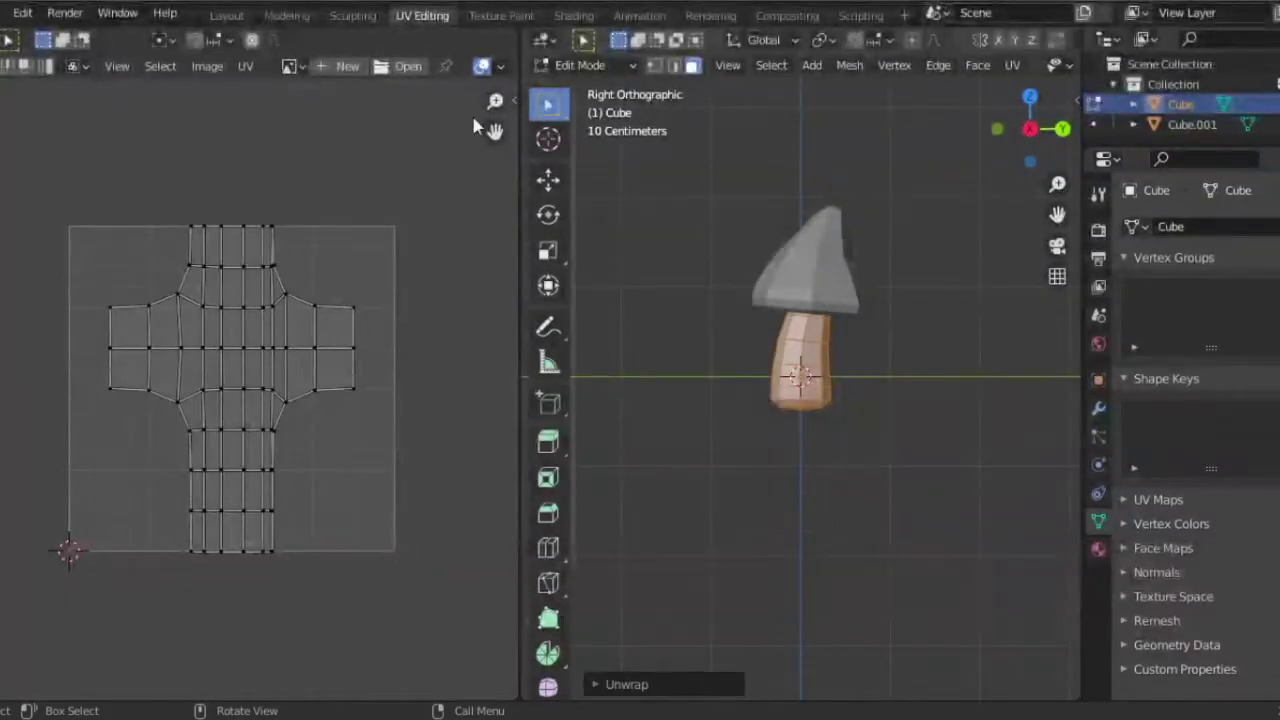
left_click(226, 15)
key("Tab")
key("shift+z")
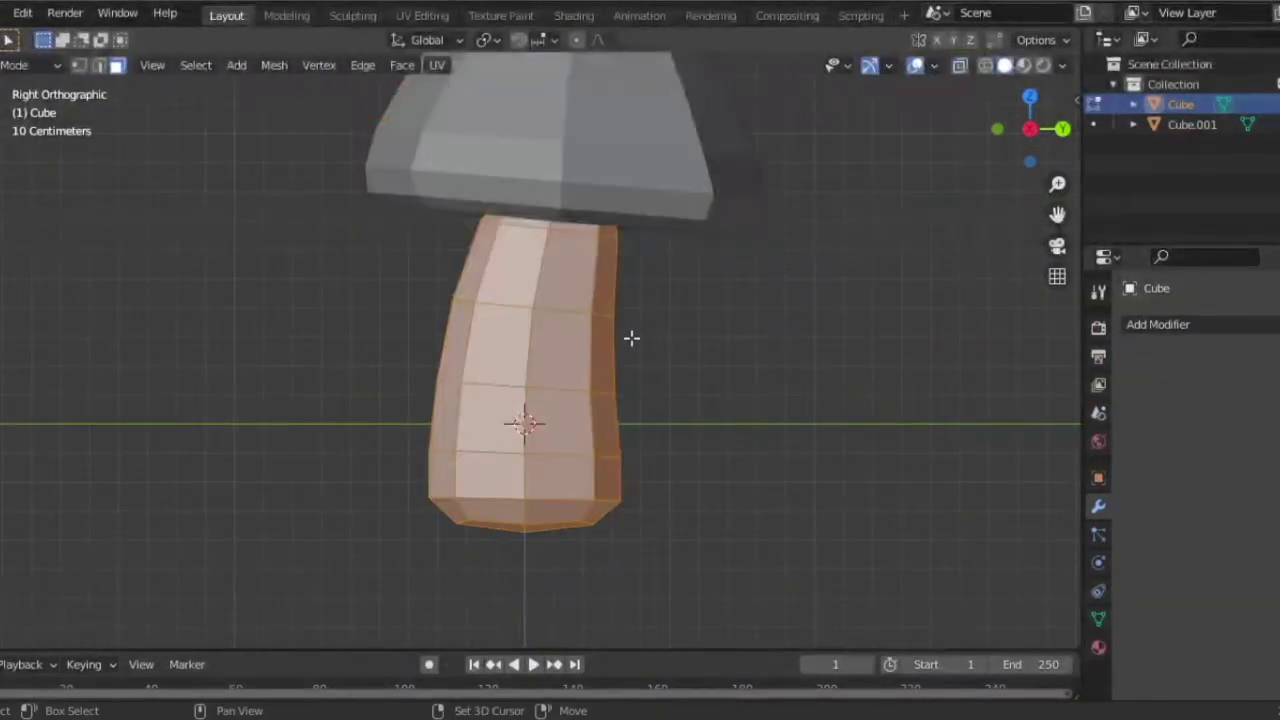
Step: Mark the stem's bottom edge loop as a seam and unwrap the stem again
left_click(98, 65)
left_click(556, 510, "alt")
right_click(490, 440)
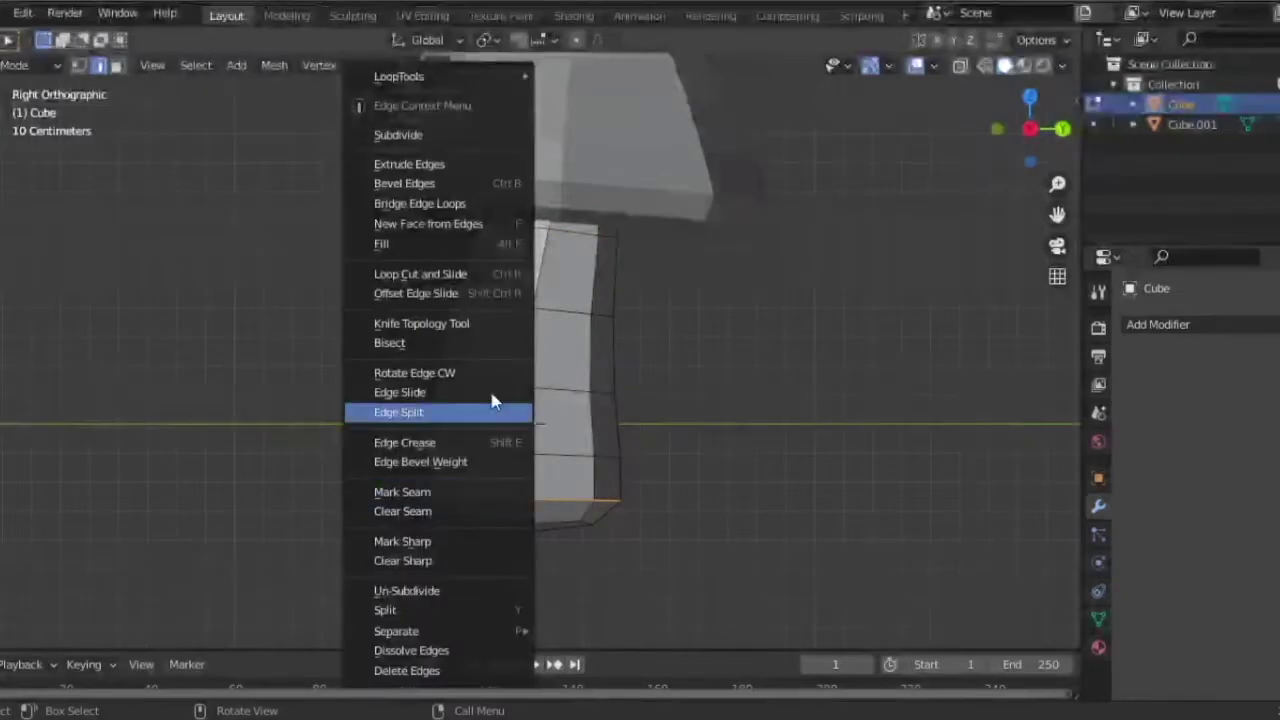
left_click(405, 491)
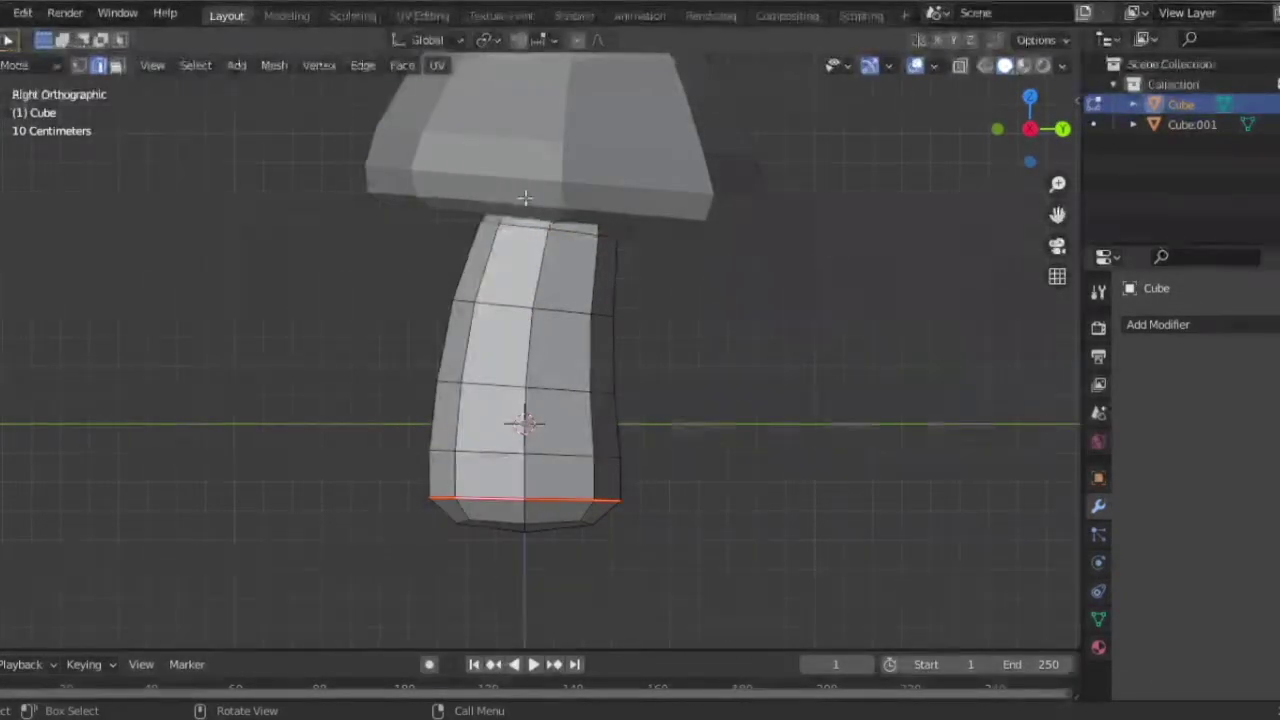
left_click(420, 15)
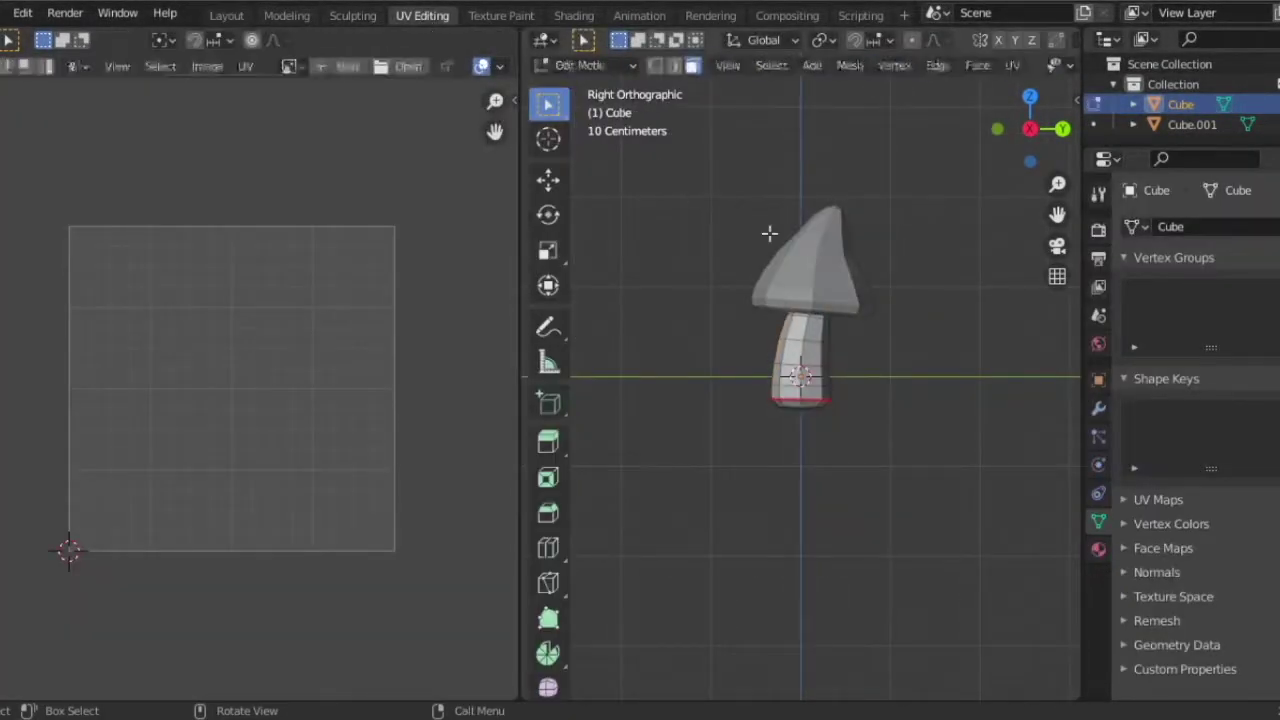
key("a")
key("u")
left_click(738, 420)
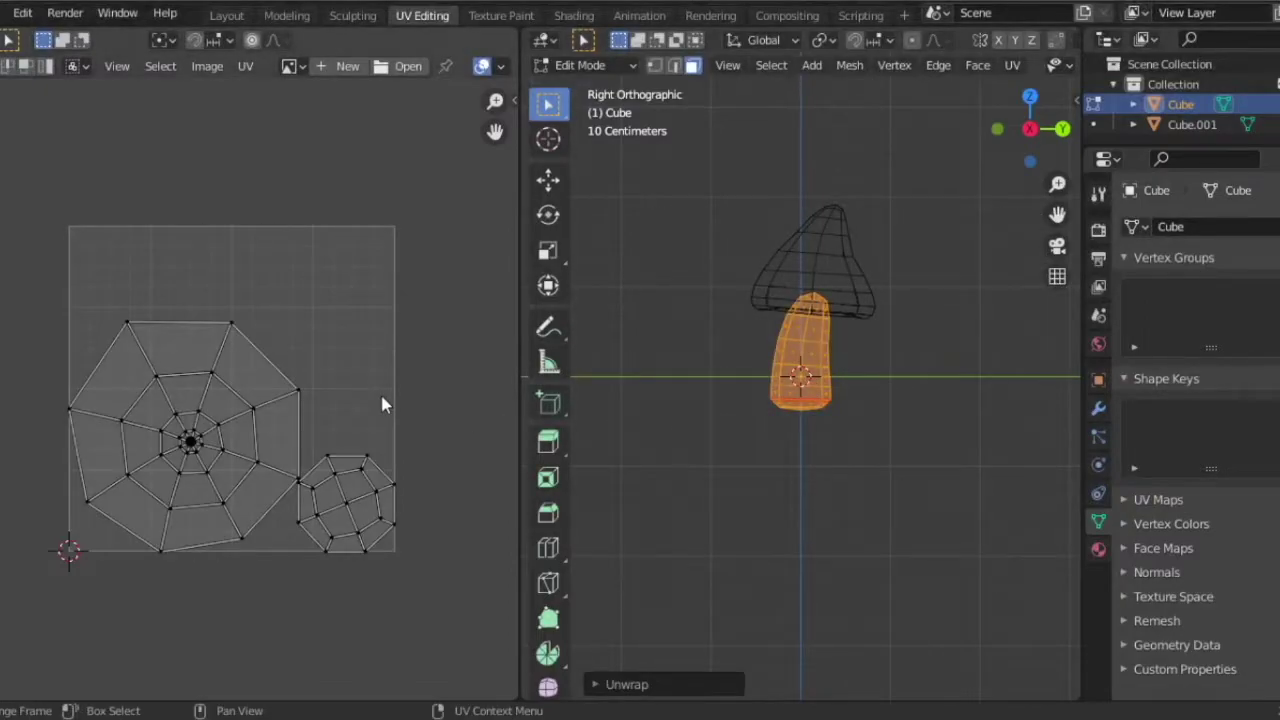
Step: Shrink both stem UV islands and move them into the empty lower area
scroll(383, 404, "down", 1)
left_click_drag(90, 238, 433, 557)
key("s")
left_click(416, 511)
key("g")
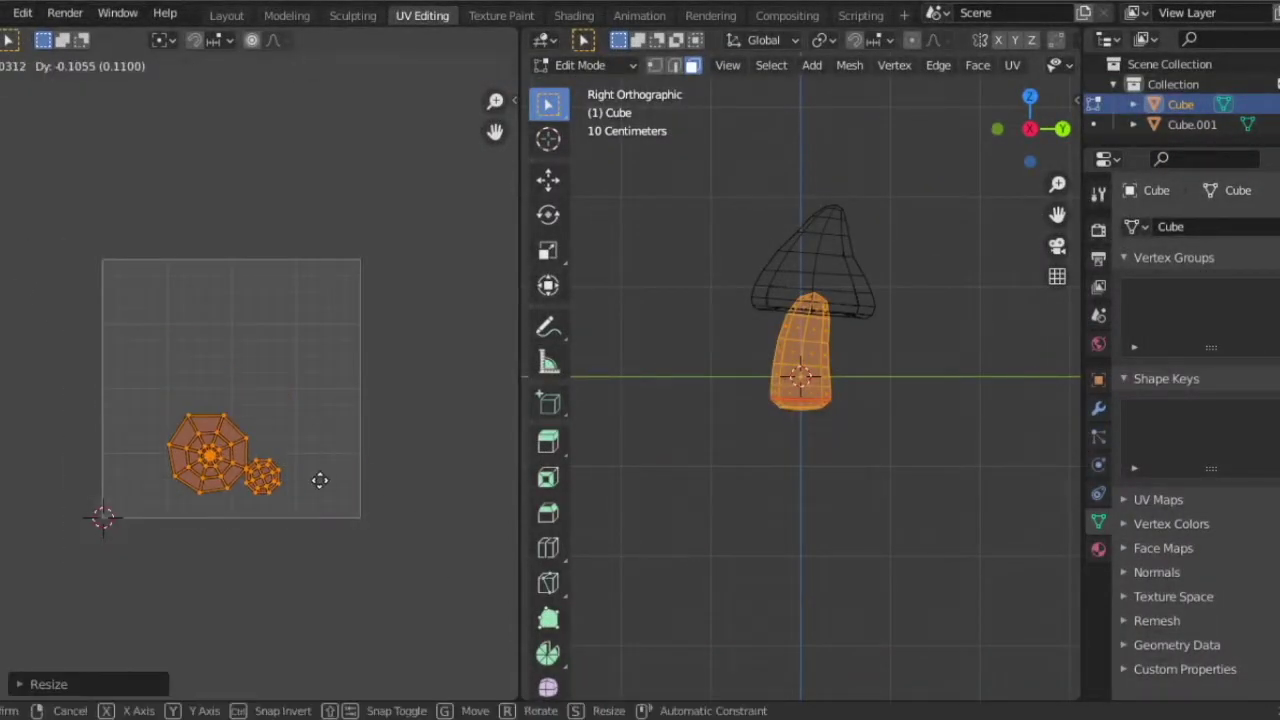
left_click(422, 484)
key("ctrl+z")
key("ctrl+z")
key("s")
left_click(357, 466)
key("g")
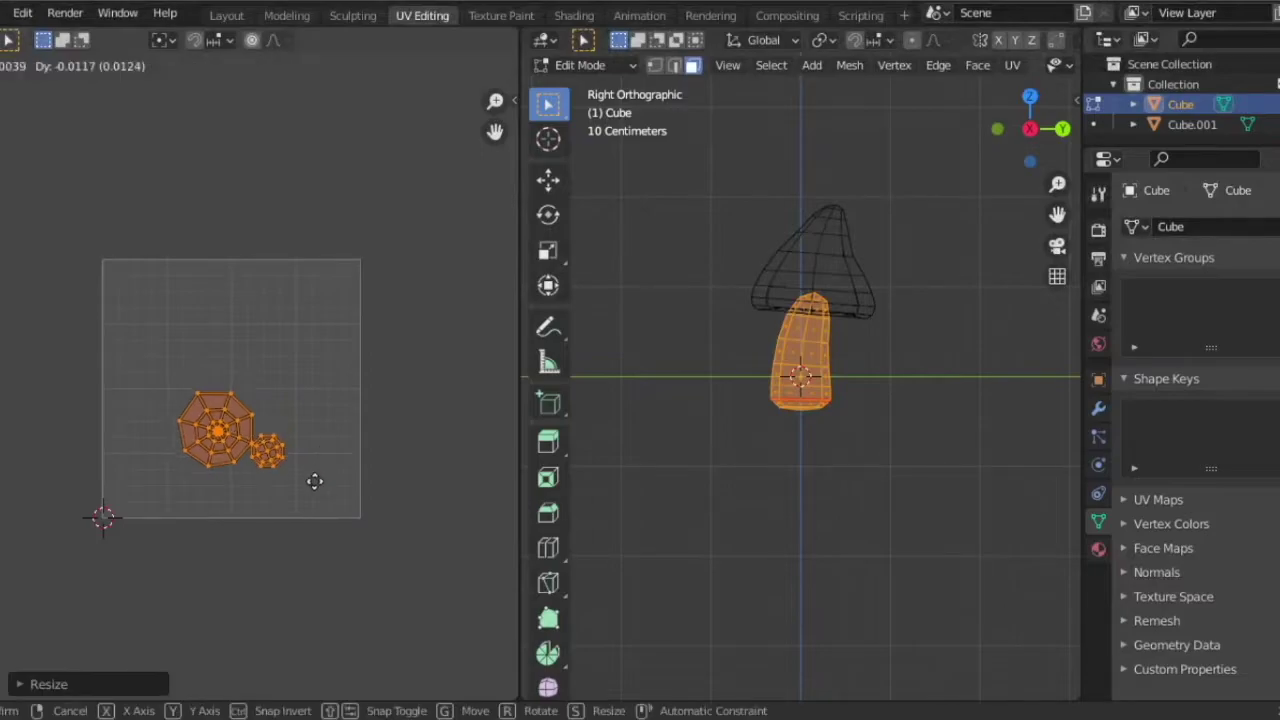
left_click(300, 525)
Step: Edit the stem and cap together, then move, rotate and enlarge the larger stem island
key("Tab")
left_click(785, 255, "shift")
key("Tab")
scroll(457, 468, "up", 1)
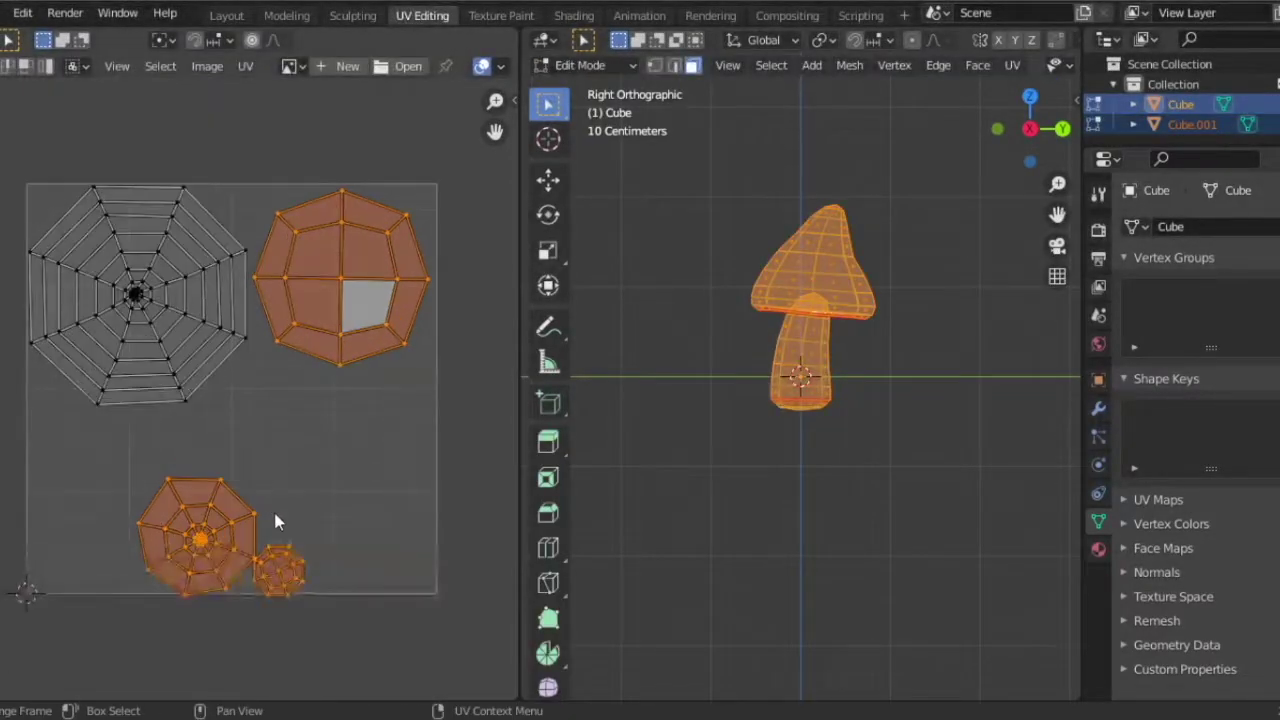
left_click_drag(143, 477, 250, 590)
key("g")
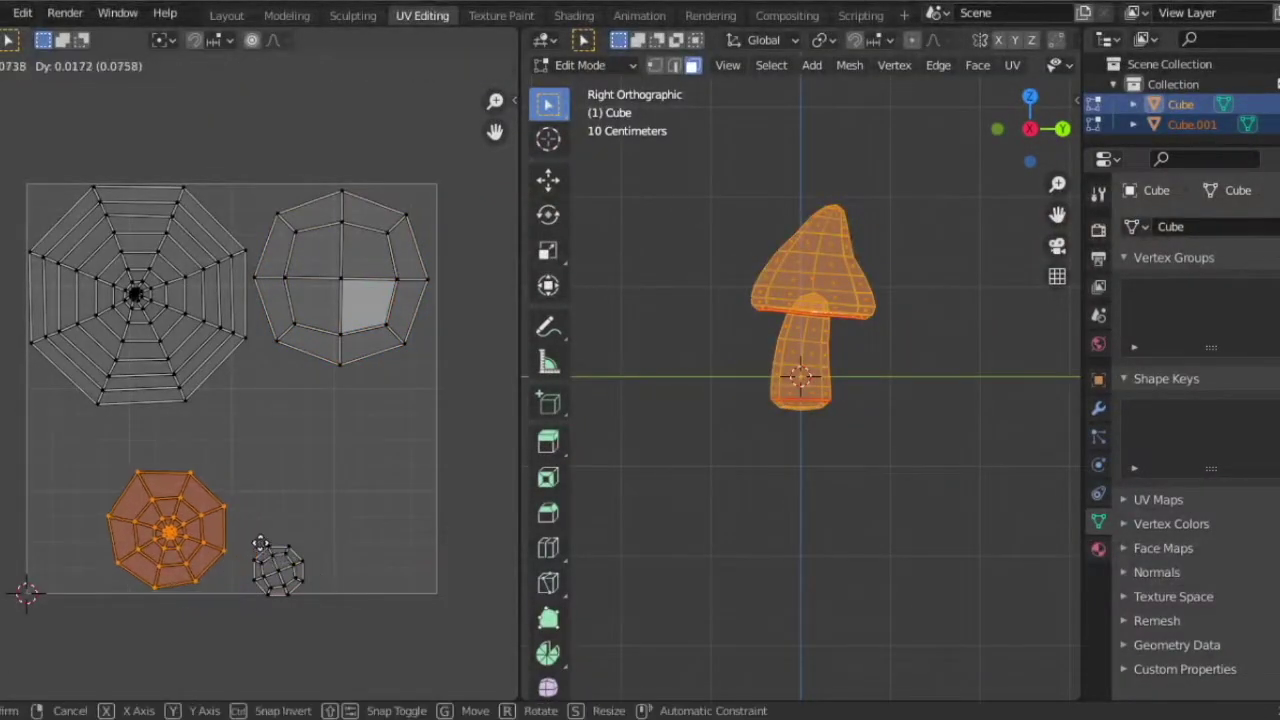
left_click(258, 545)
key("r")
left_click(290, 528)
key("s")
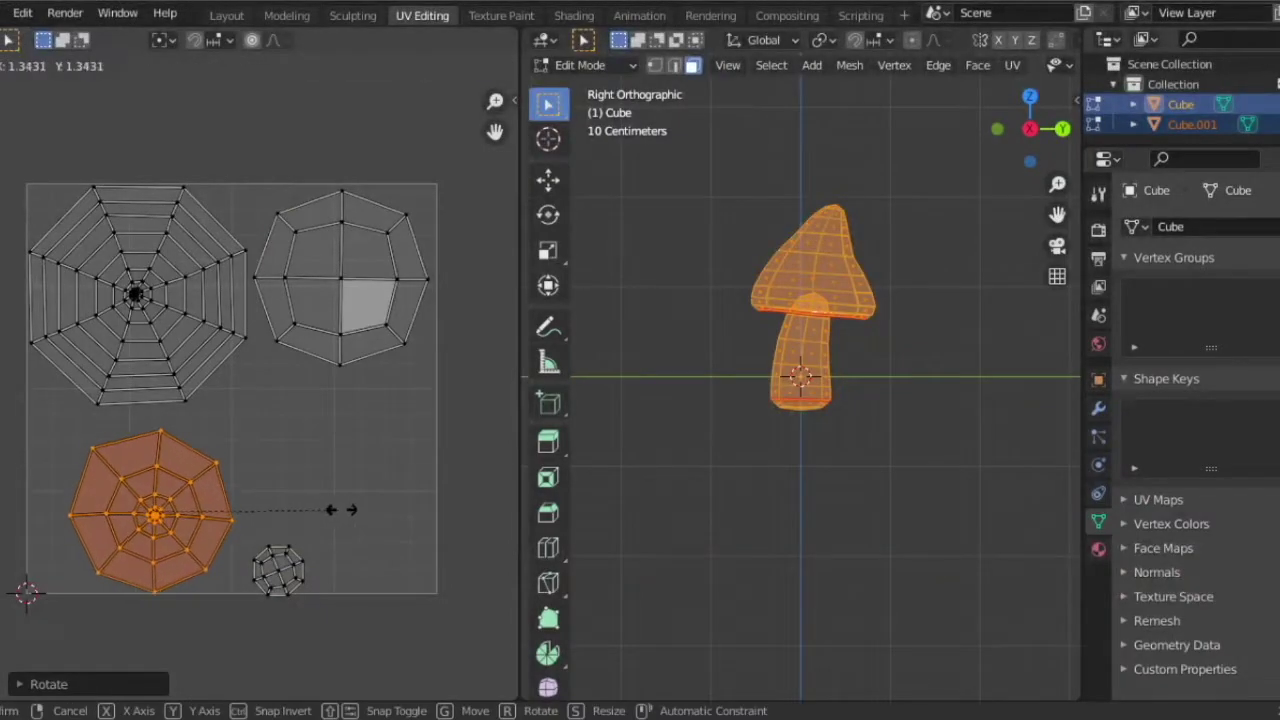
left_click(377, 503)
Step: Move the small stem island aside and enlarge the larger island across the lower half
left_click_drag(250, 542, 377, 632)
scroll(390, 615, "down", 2)
key("g")
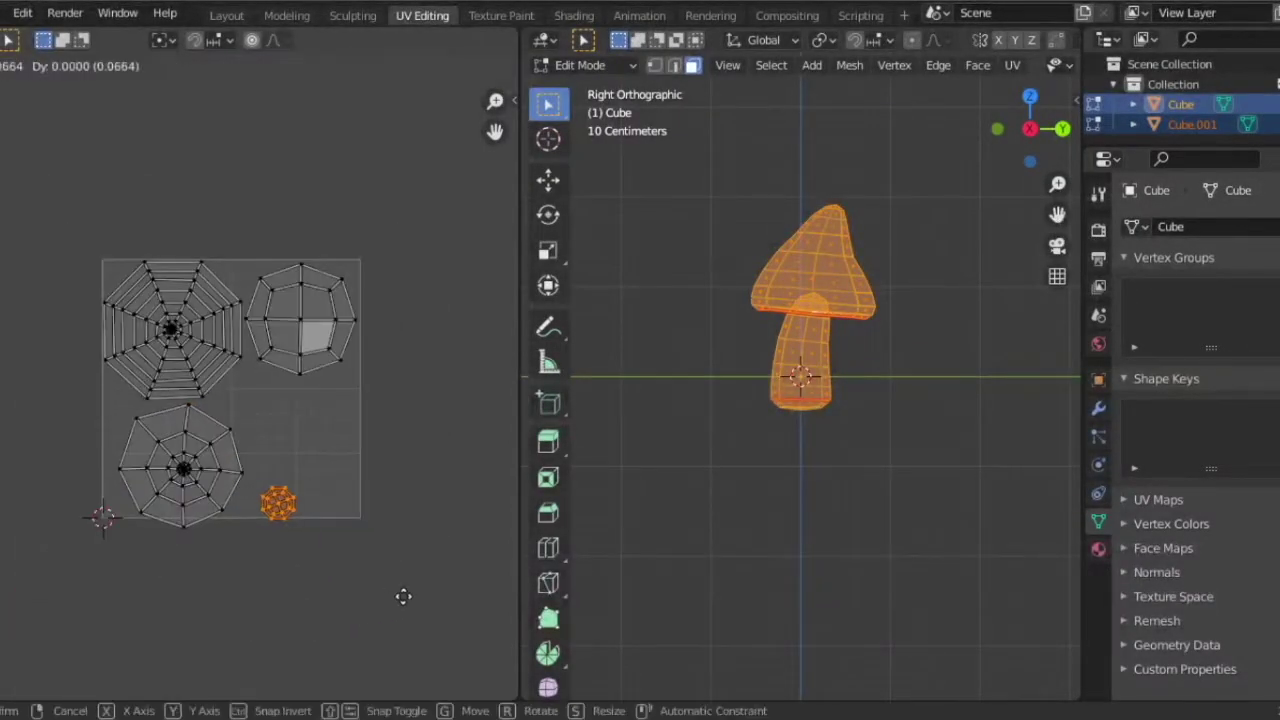
left_click(500, 610)
scroll(329, 563, "up", 2)
left_click_drag(294, 594, 152, 476)
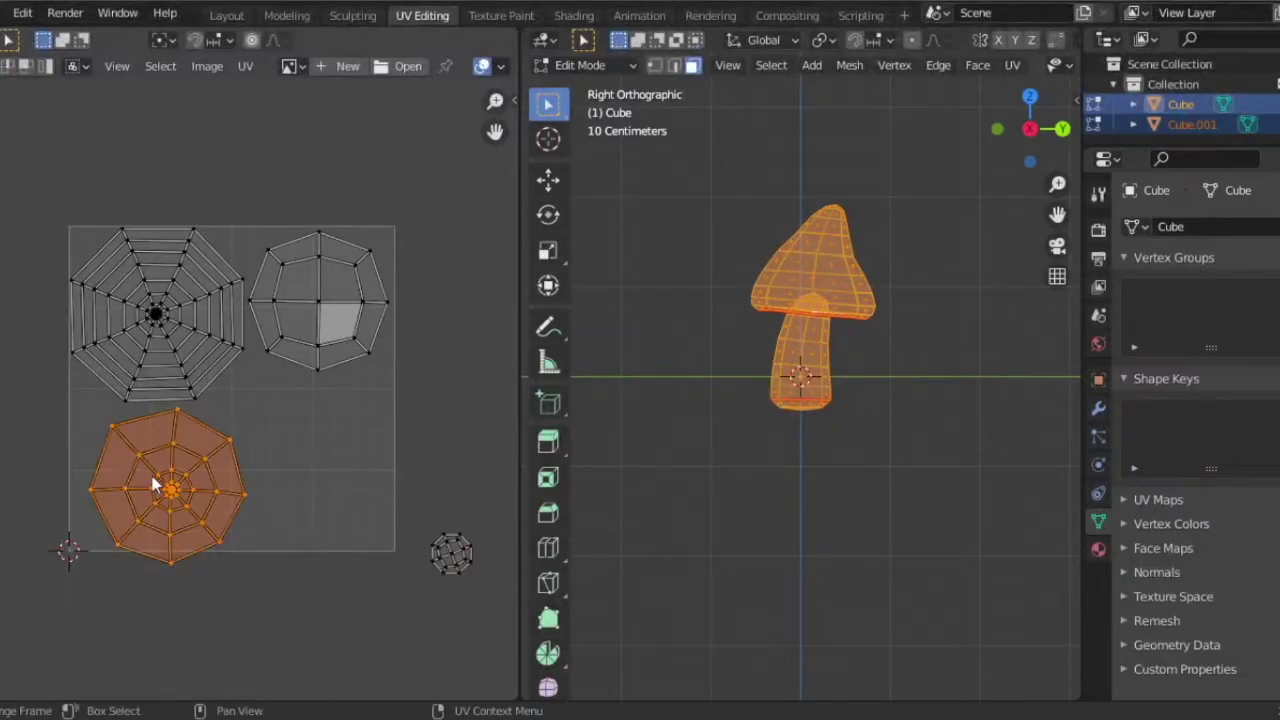
key("g")
left_click(285, 452)
key("s")
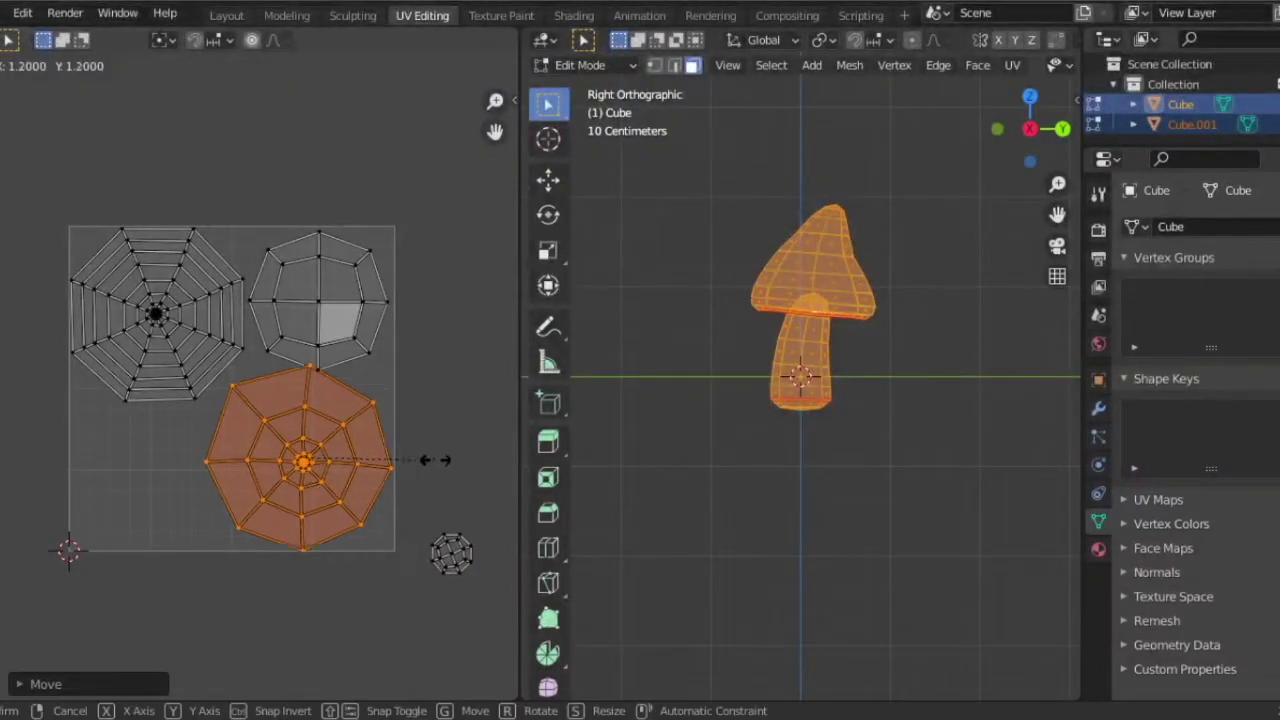
left_click(431, 460)
left_click(478, 418)
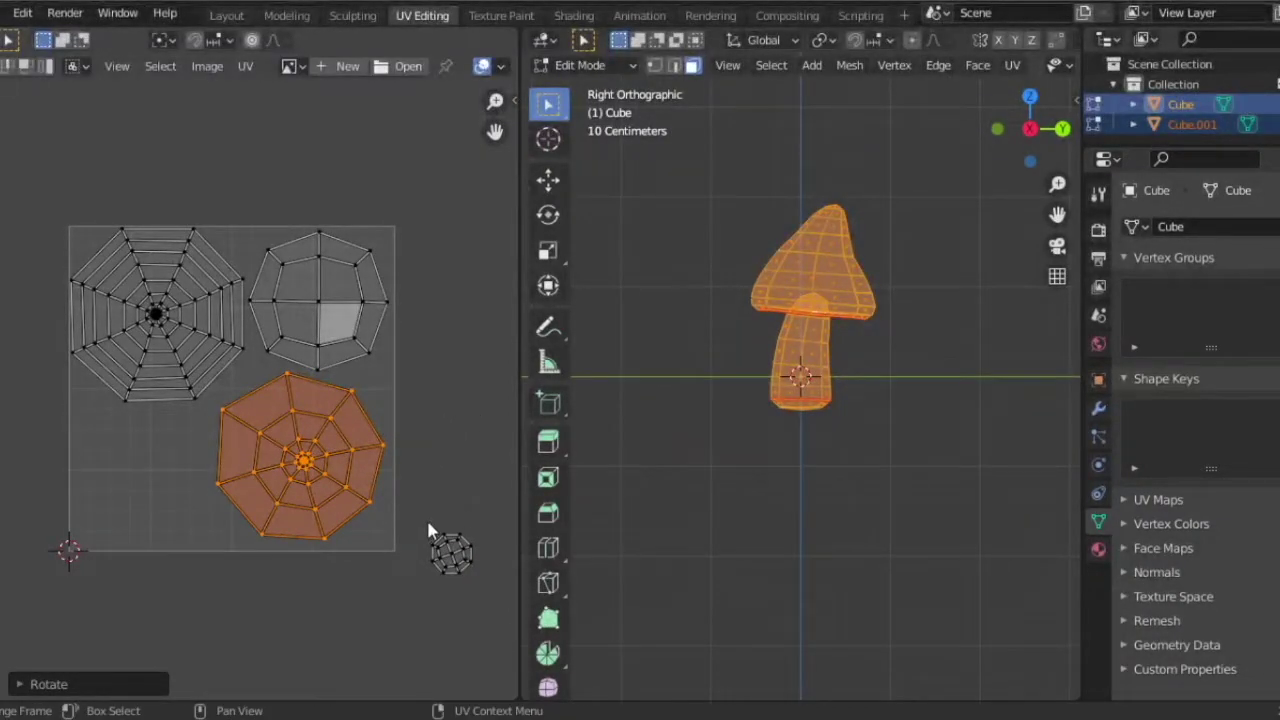
Step: Place the small stem island bottom-left, enlarged about threefold and rotated
left_click_drag(428, 530, 498, 590)
key("g")
left_click(177, 523)
key("s")
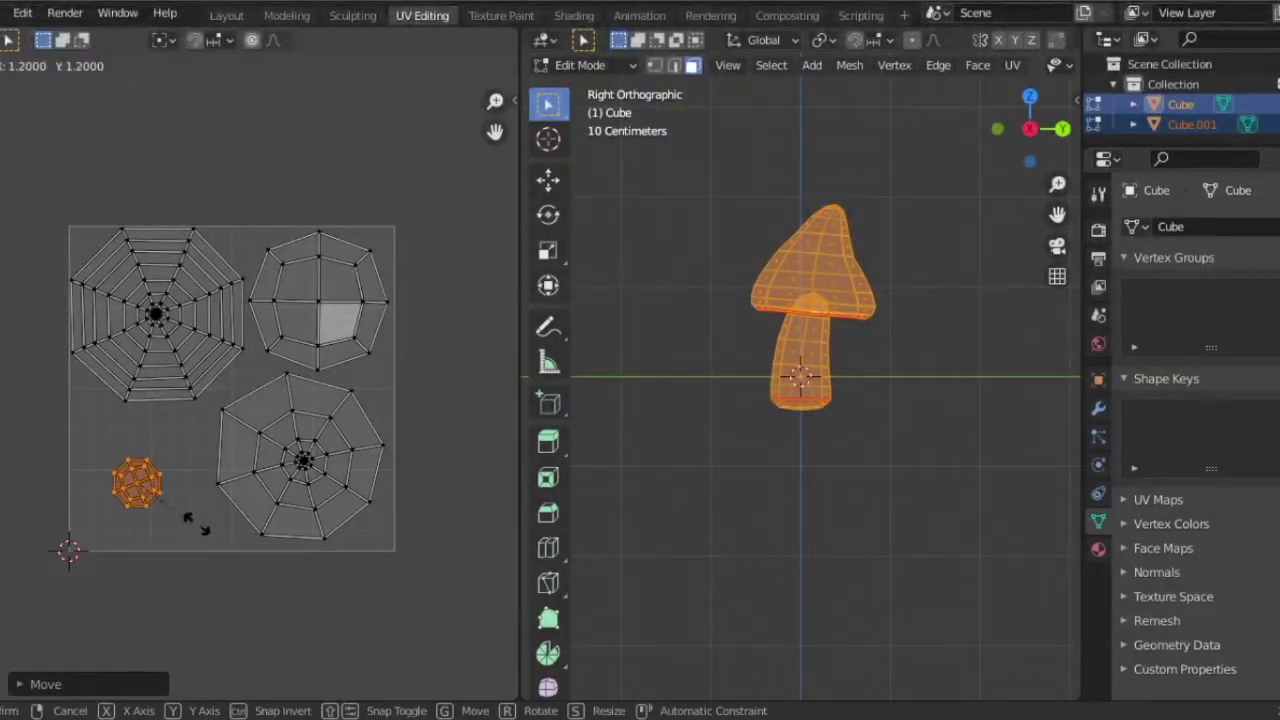
left_click(321, 547)
key("g")
left_click(321, 545)
key("r")
left_click(377, 556)
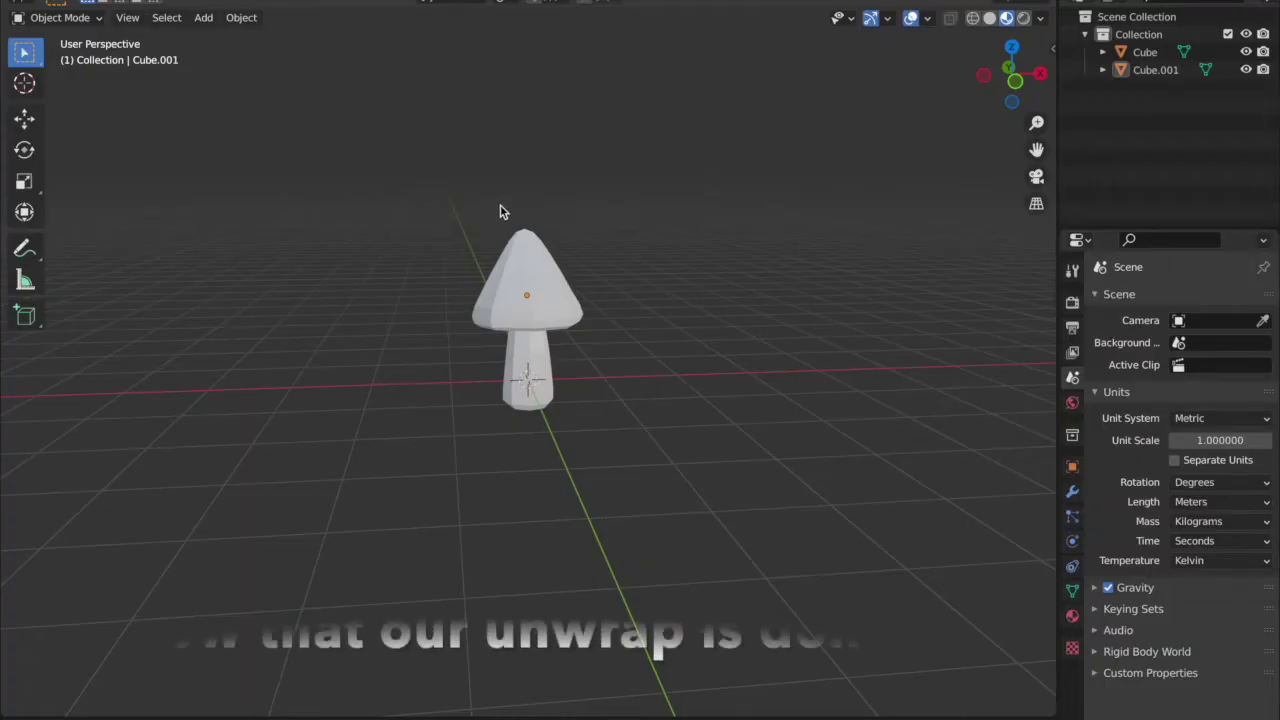
Step: From the front view, clear the selection and turn on viewport scene statistics
left_click(1015, 80)
scroll(663, 163, "up", 3)
left_click(567, 262)
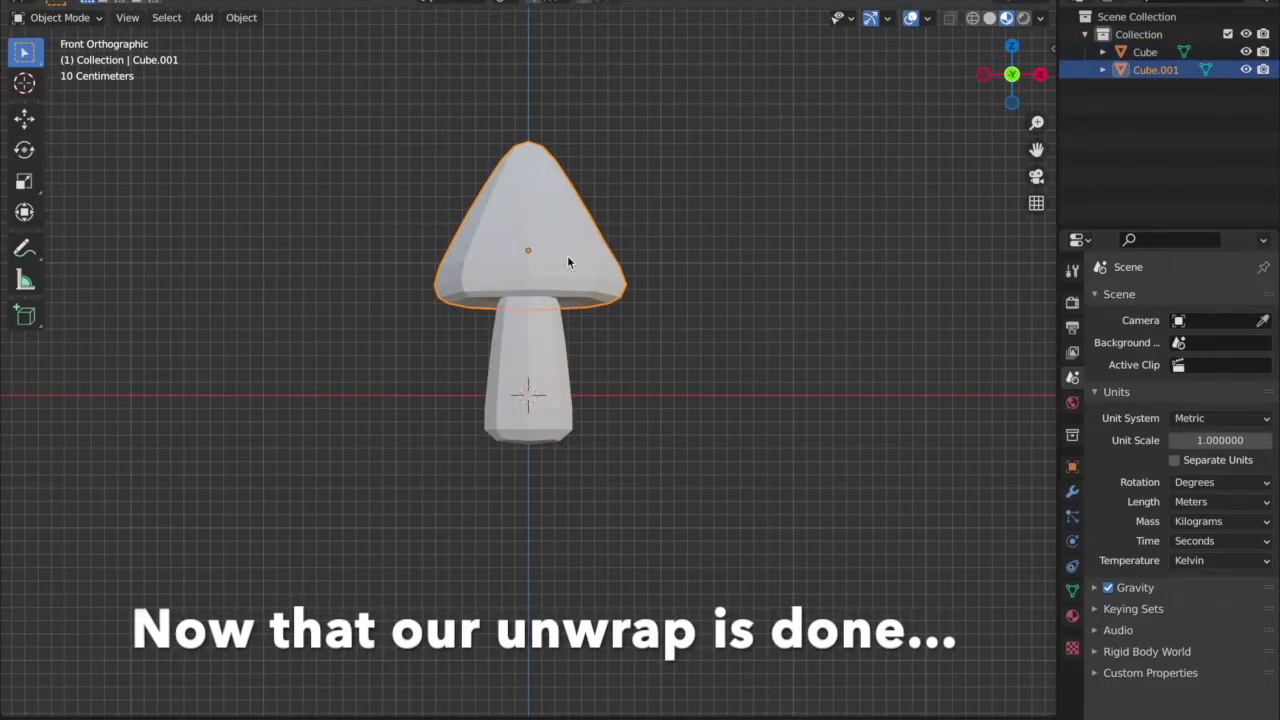
key("a")
key("alt+a")
left_click(1040, 17)
left_click(927, 18)
left_click(817, 162)
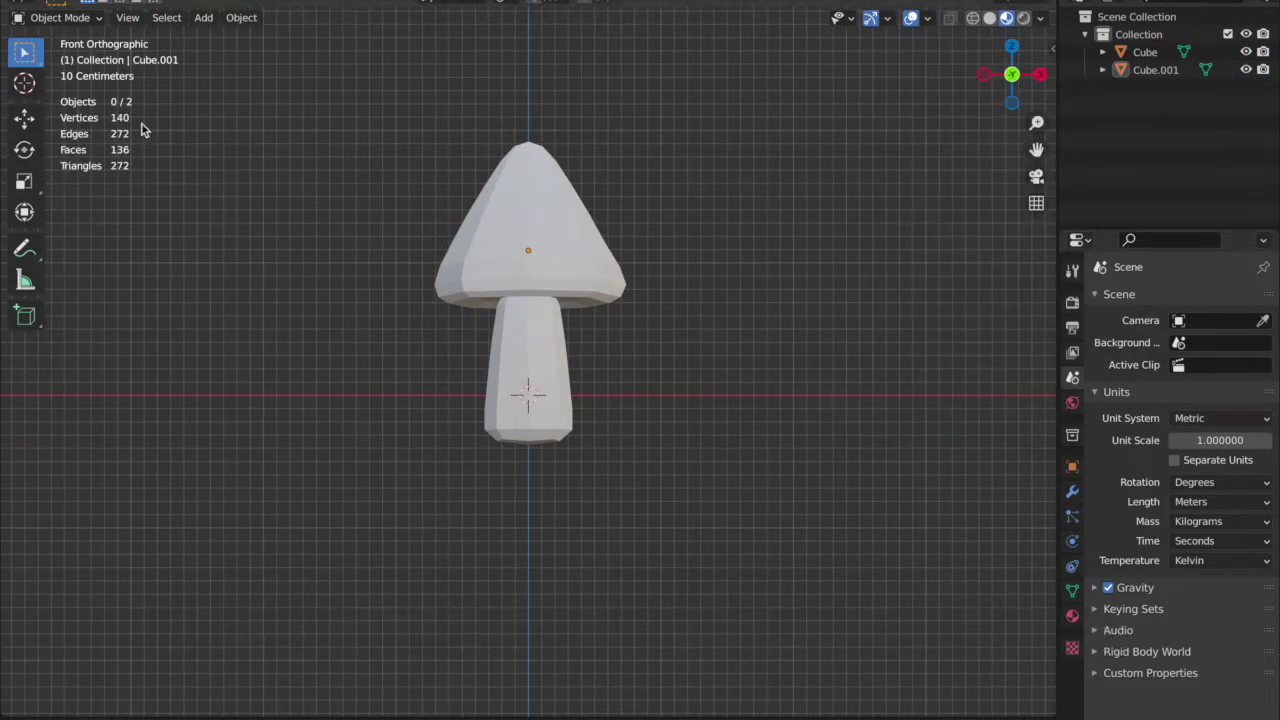
Step: Select both mushroom parts, enter edit mode together, then return to object mode
left_click(524, 224)
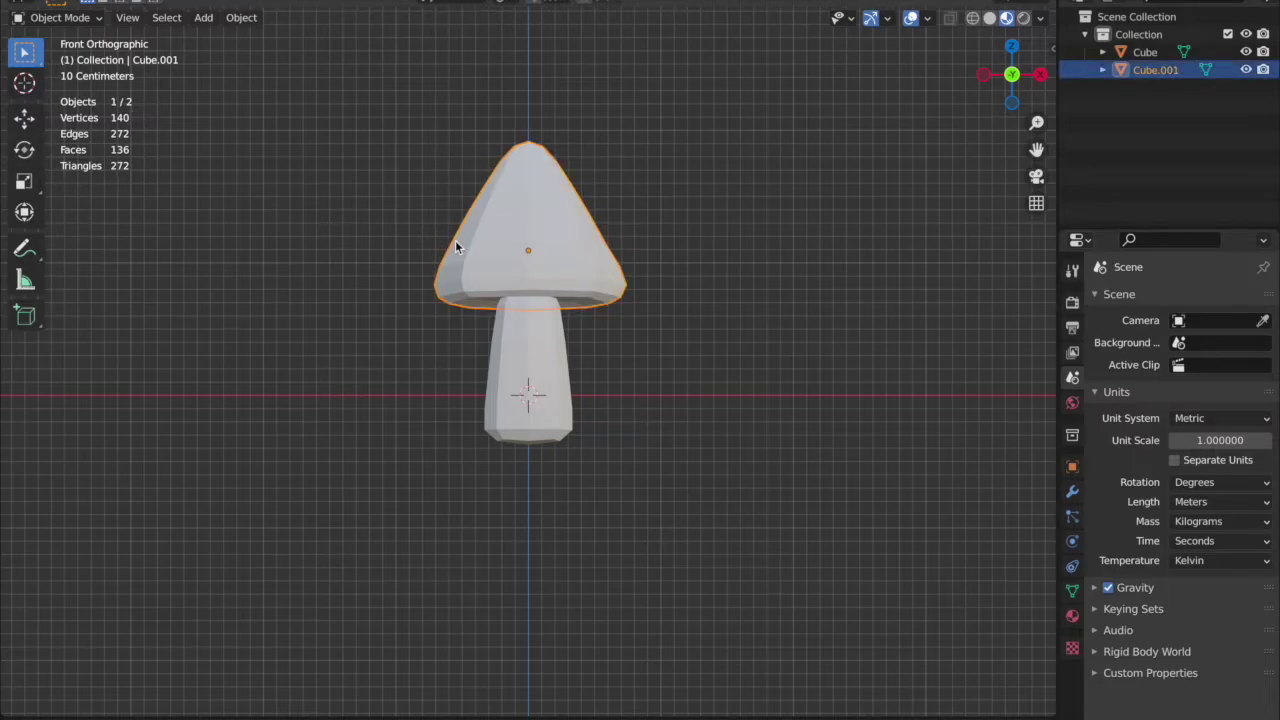
key("alt+a")
key("a")
left_click(60, 17)
left_click(90, 52)
middle_click_drag(266, 197, 270, 200)
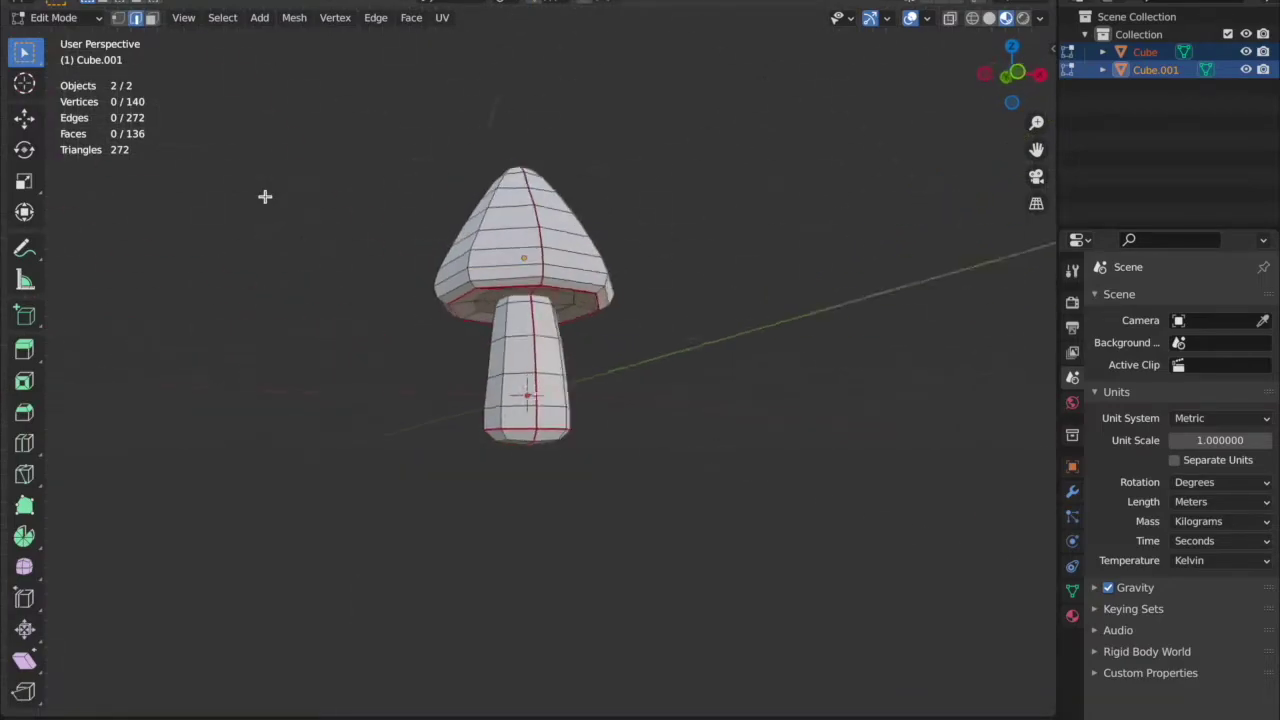
key("Tab")
Step: Shade the stem smooth and show its mesh data properties
left_click(530, 370)
right_click(449, 77)
key("Escape")
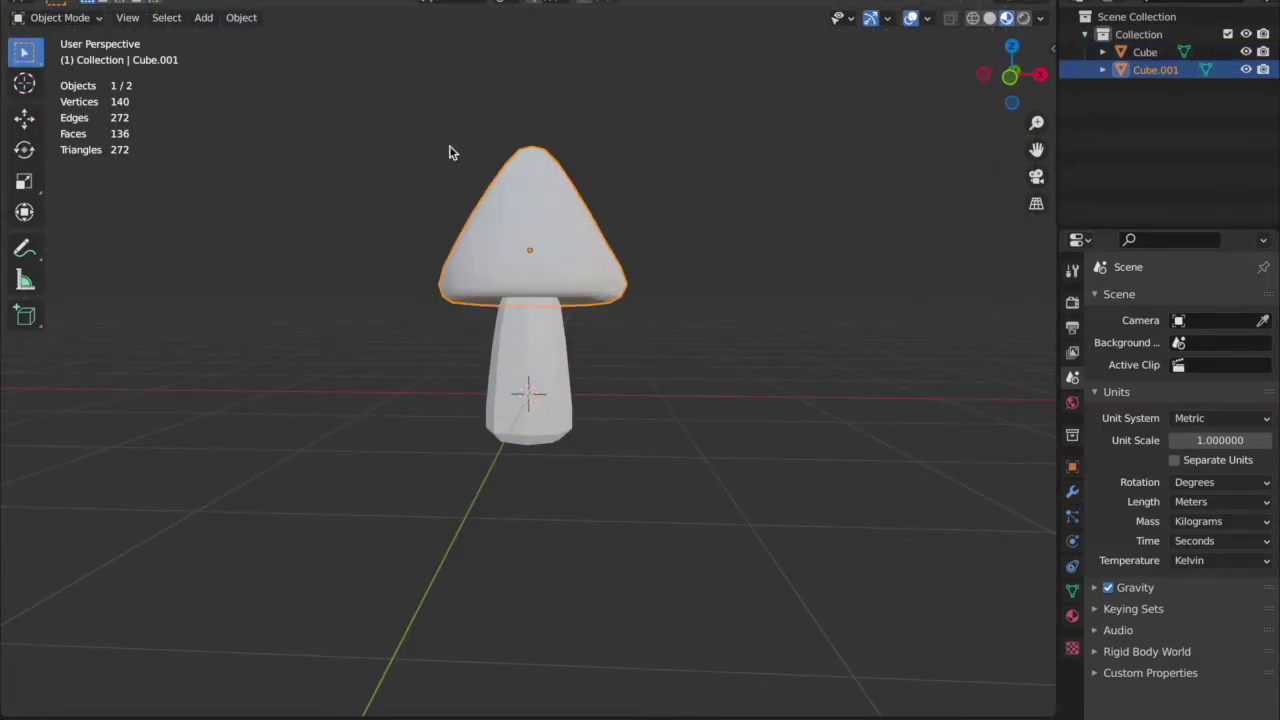
right_click(508, 377)
left_click(508, 377)
scroll(780, 480, "up", 1)
left_click(1072, 592)
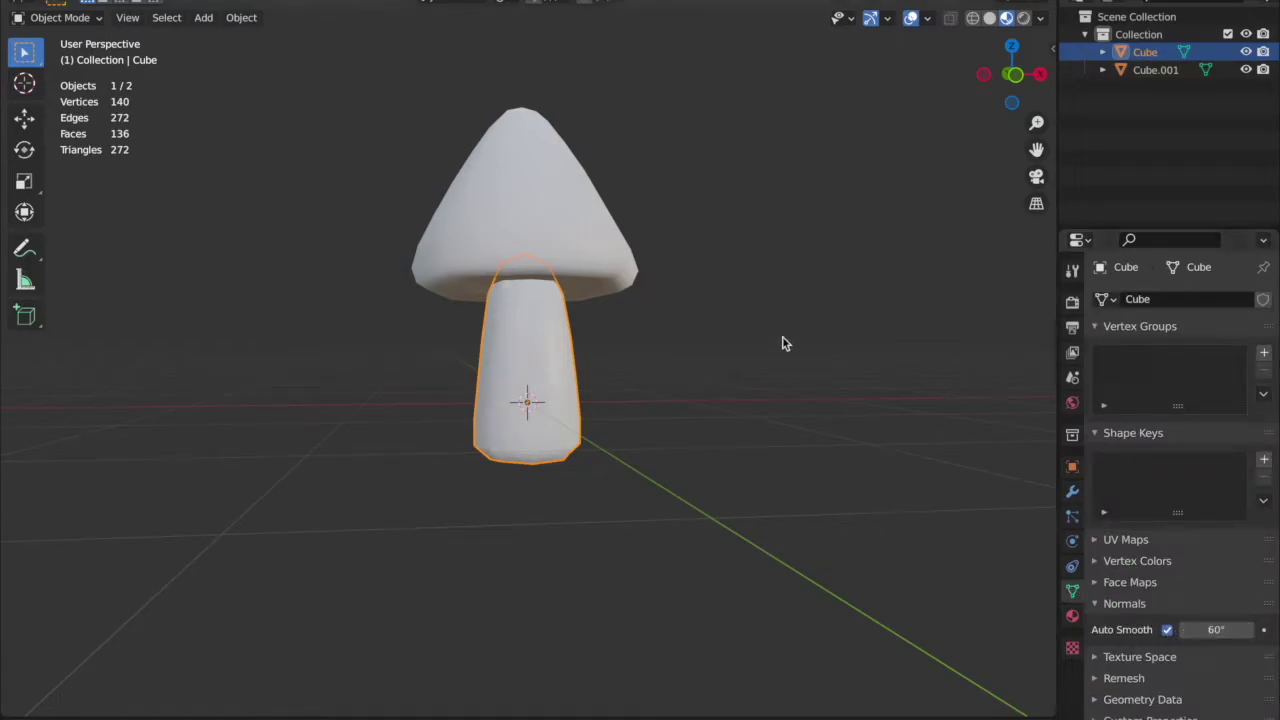
Step: Deselect the cap and orbit around the smooth-shaded mushroom
left_click(1155, 69)
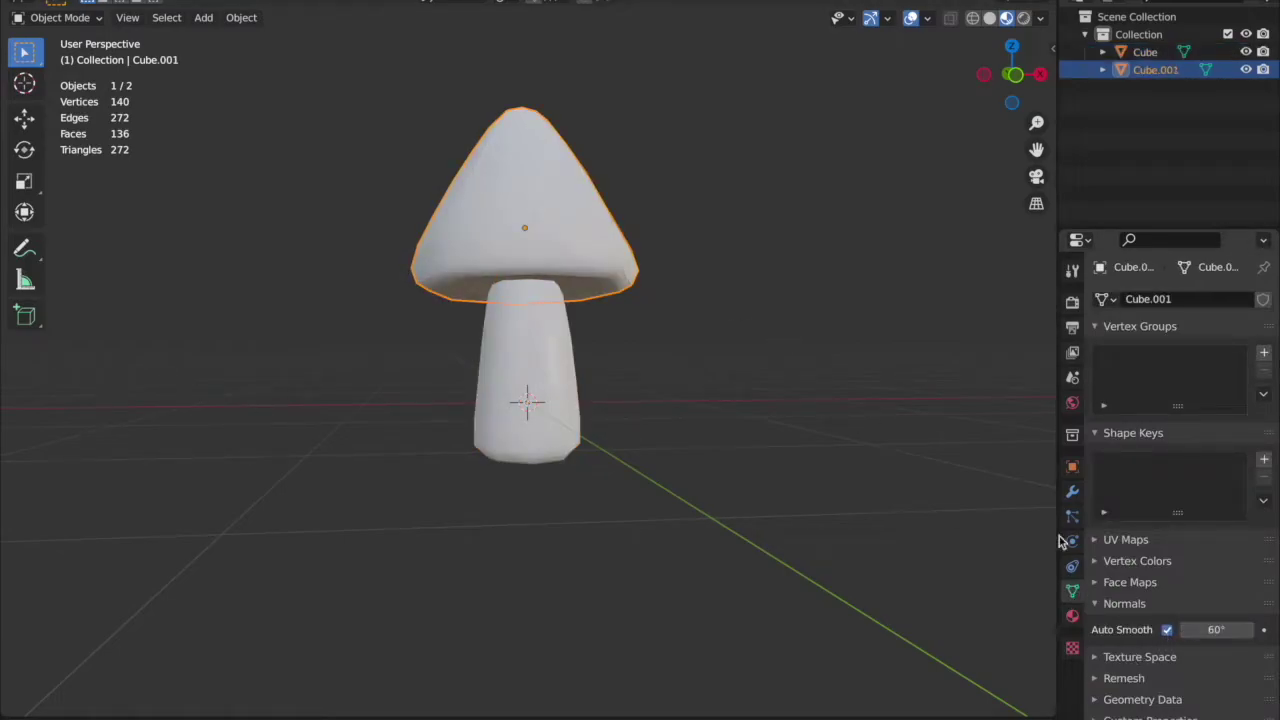
key("ctrl+z")
left_click(717, 257)
scroll(717, 257, "down", 2)
middle_click_drag(717, 257, 653, 231)
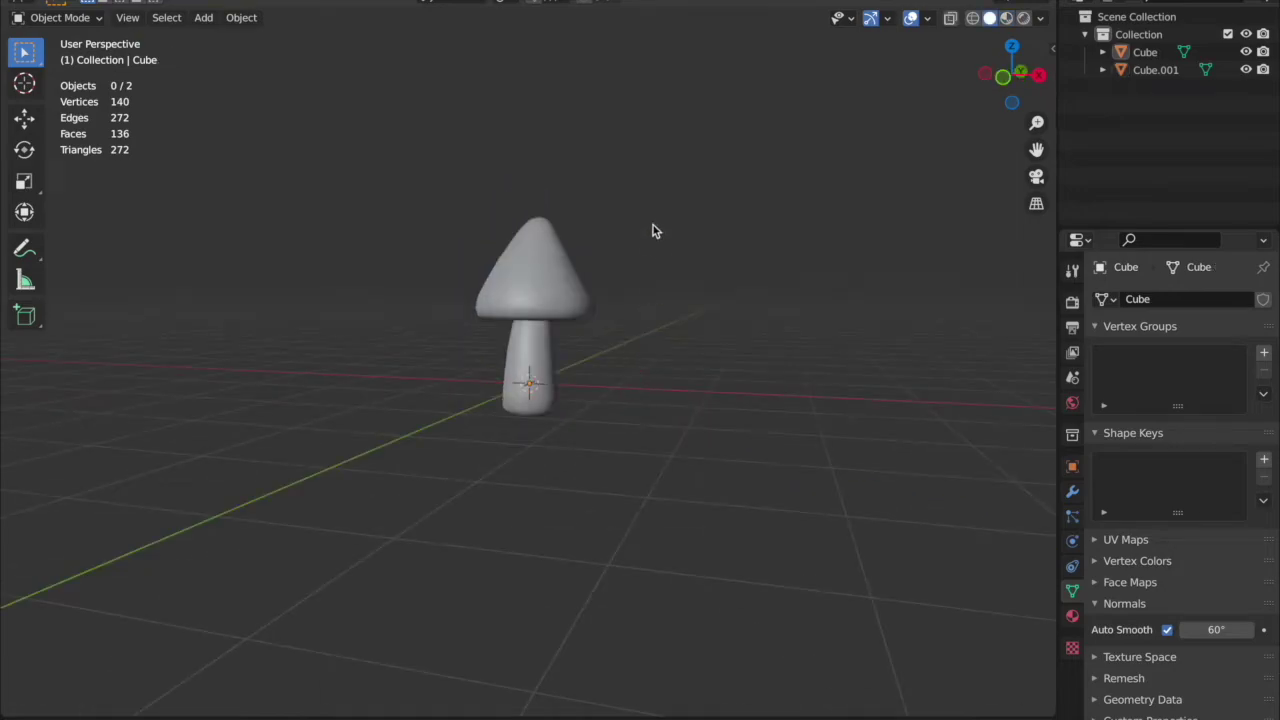
scroll(653, 231, "up", 2)
Step: Set the viewport overlay floor grid scale to 0.01
left_click(927, 18)
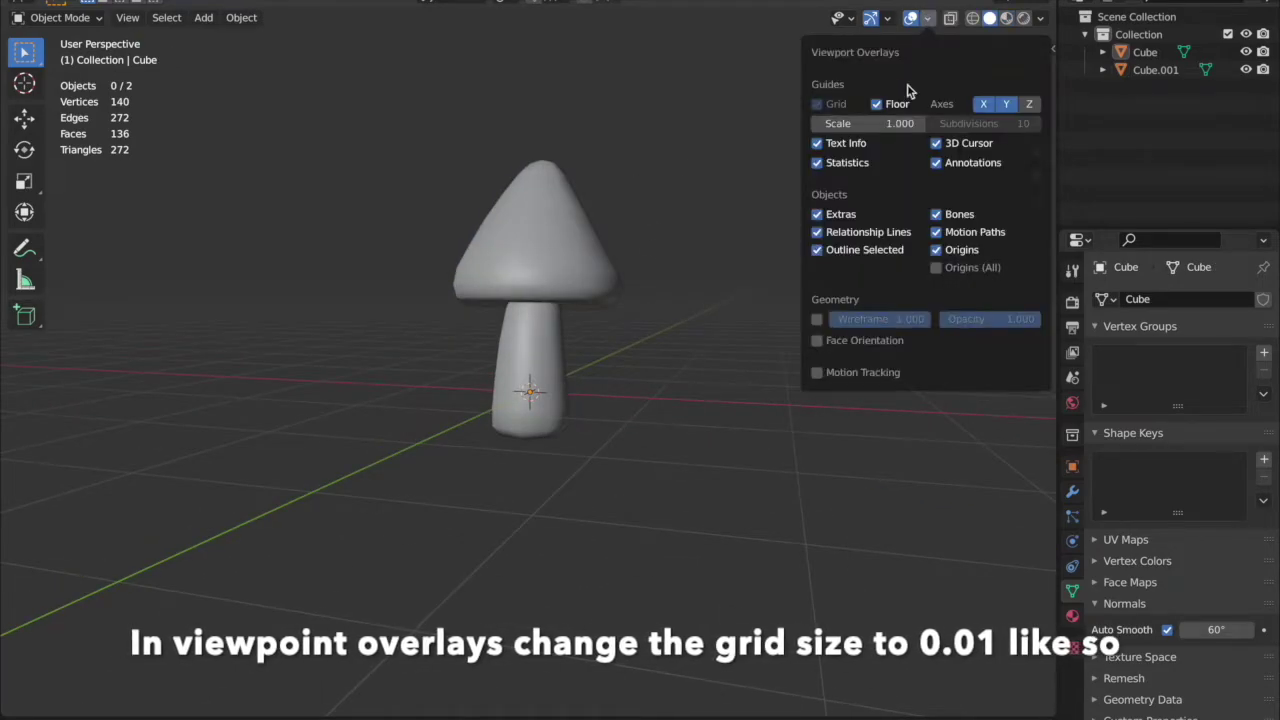
left_click(878, 123)
type("0.01")
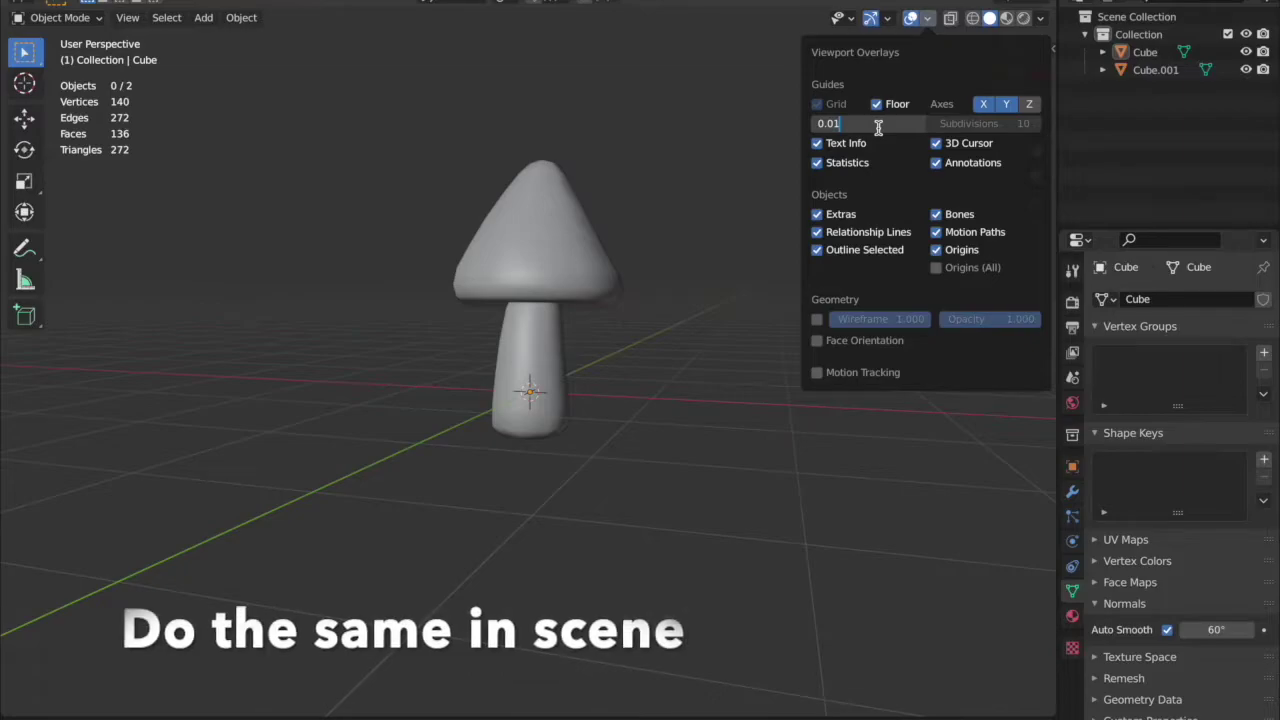
key("Return")
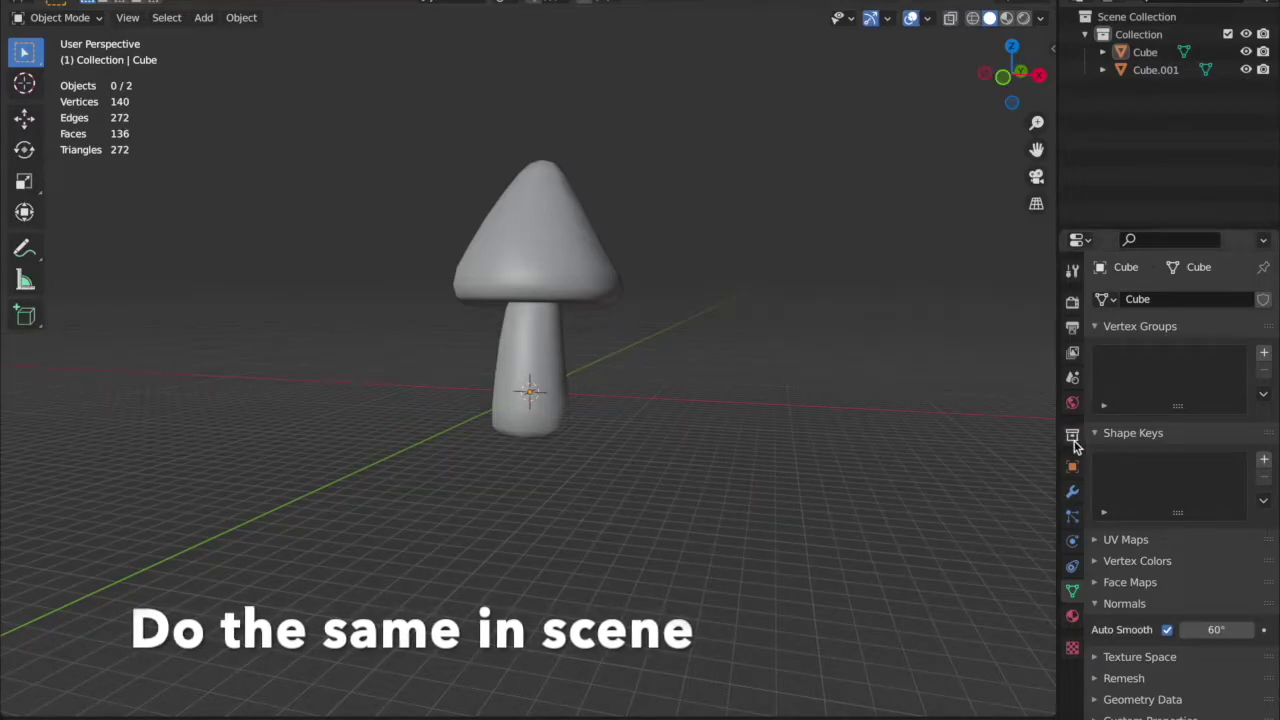
Step: Set the scene's Unit Scale to 0.01 in Scene Properties > Units
left_click(1072, 326)
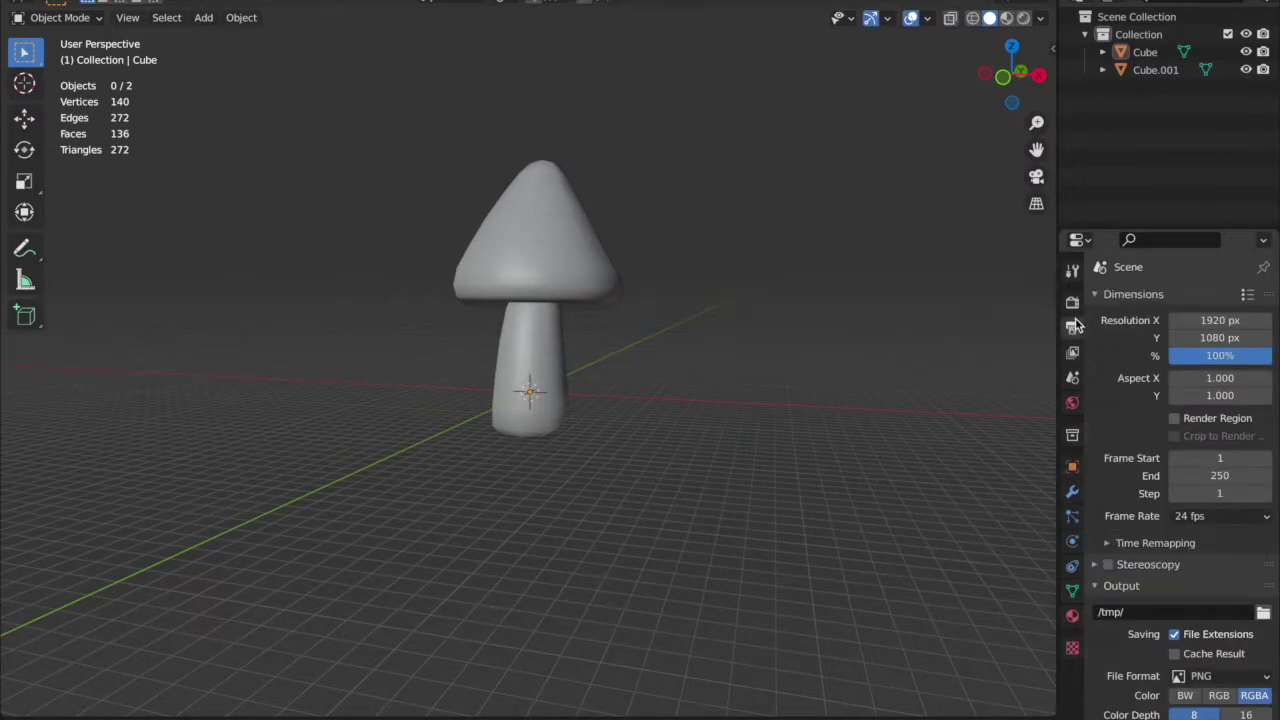
left_click(1072, 352)
left_click(1072, 377)
left_click(1212, 444)
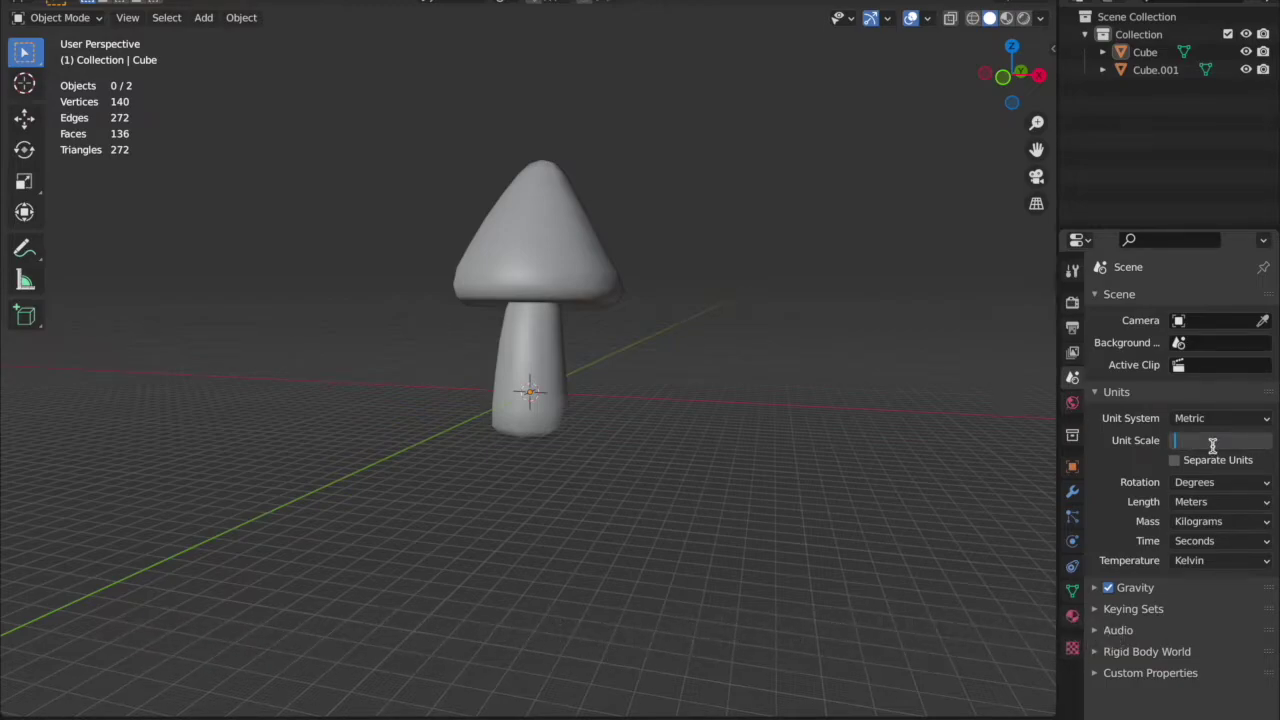
type("1")
key("Return")
middle_click_drag(711, 301, 711, 305)
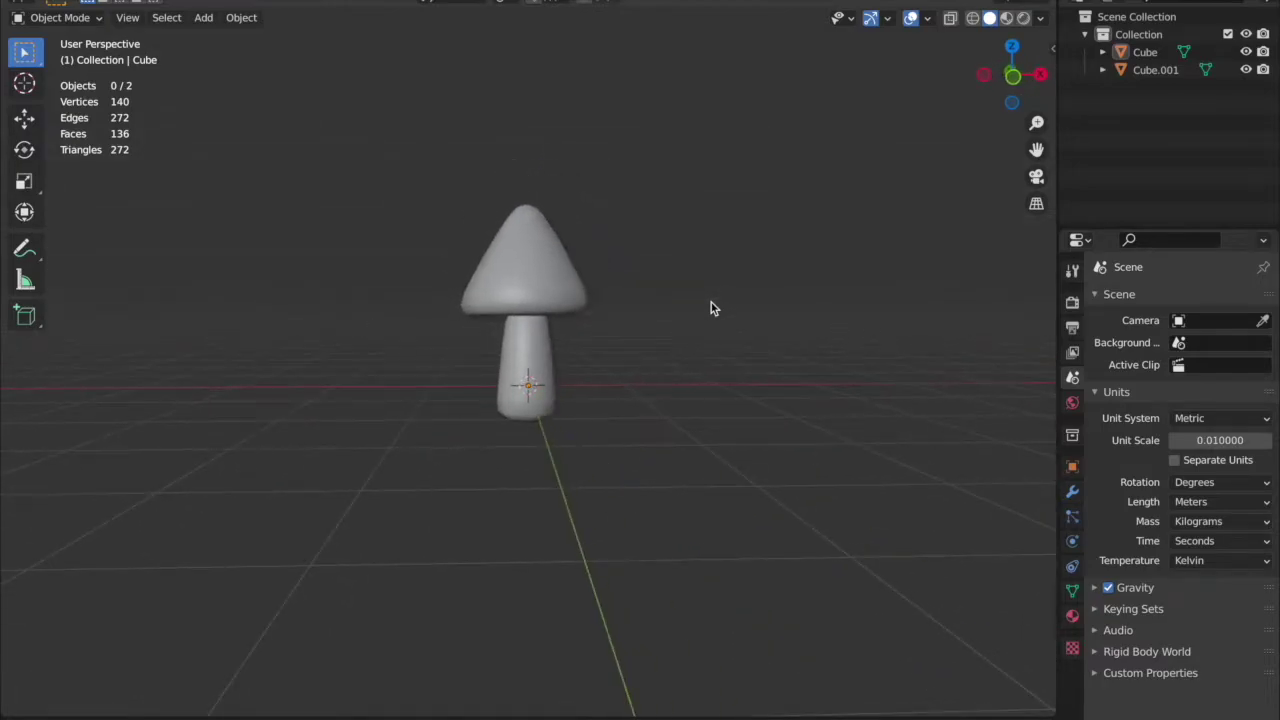
Step: Select the cap and stem objects and export them as an FBX file
left_click_drag(643, 229, 455, 416)
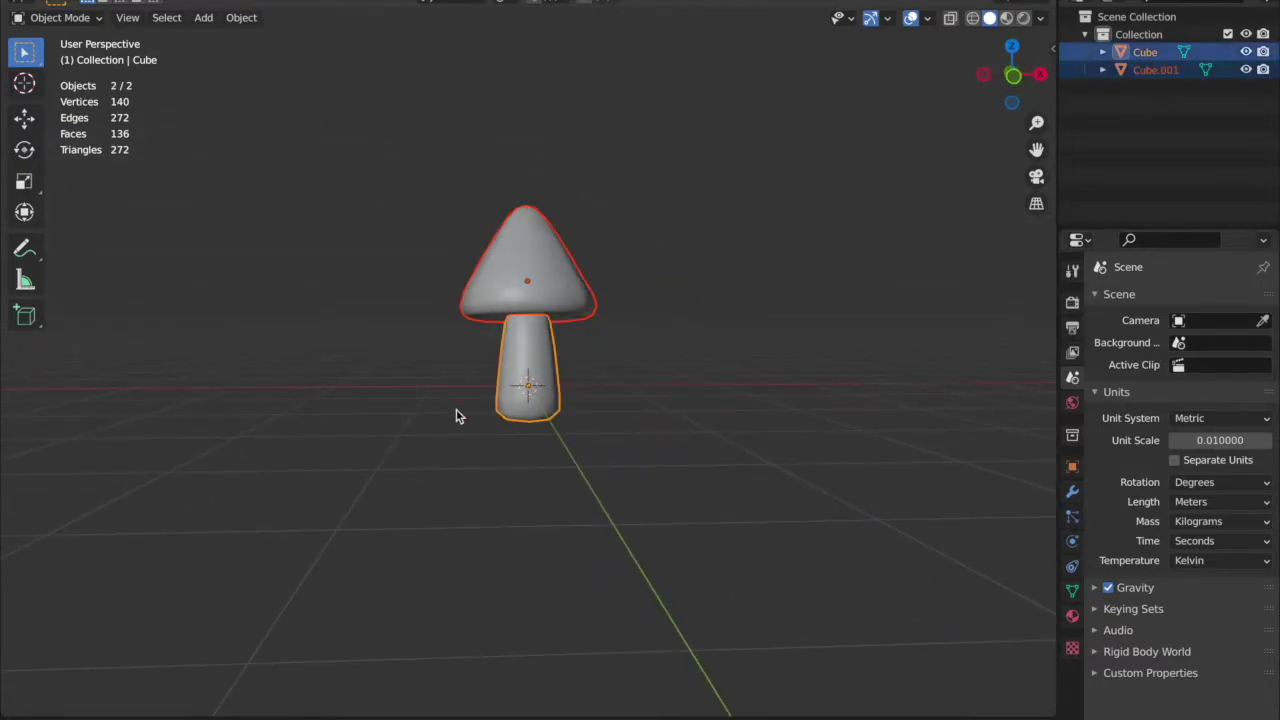
left_click(30, 2)
left_click(45, 86)
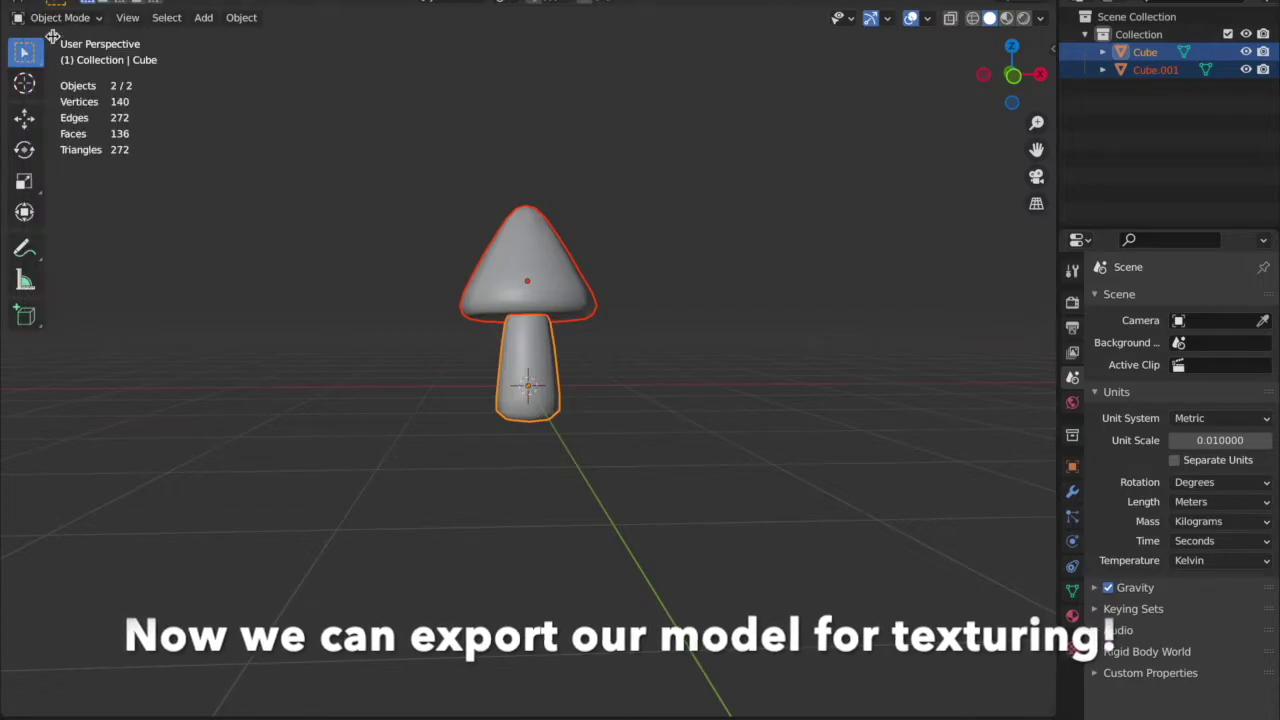
left_click(30, 2)
mouse_move(67, 229)
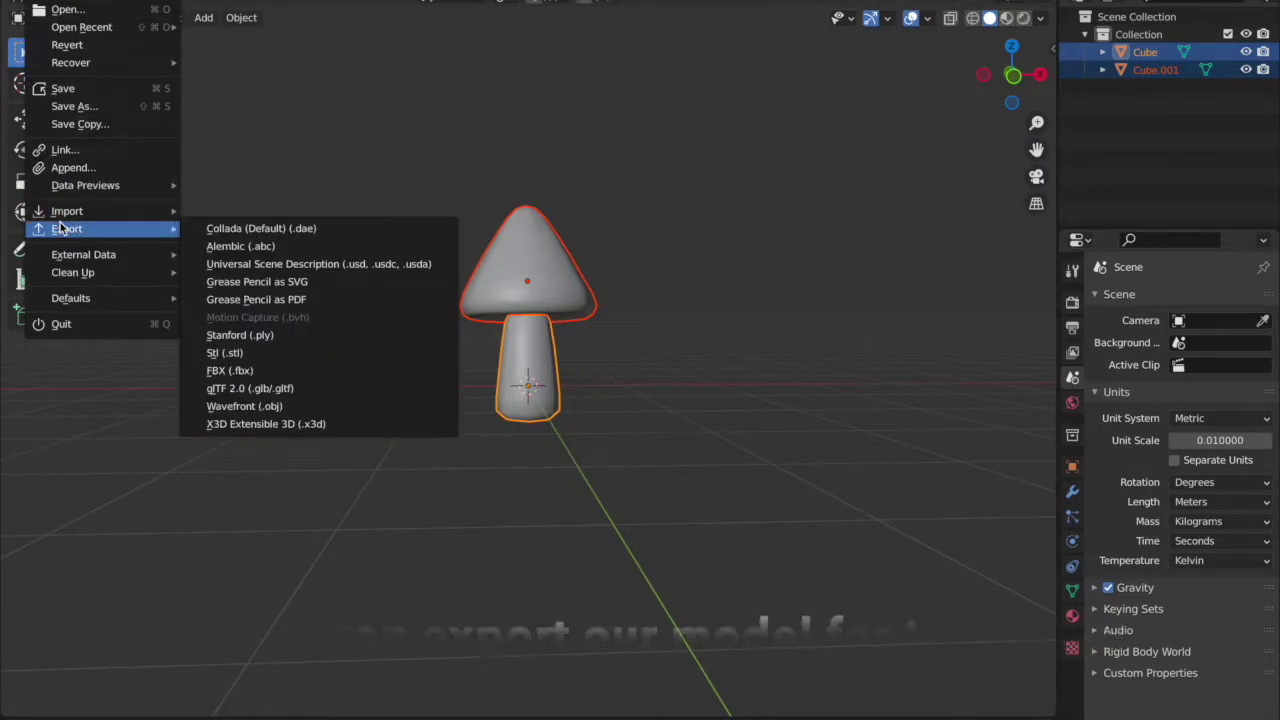
left_click(230, 371)
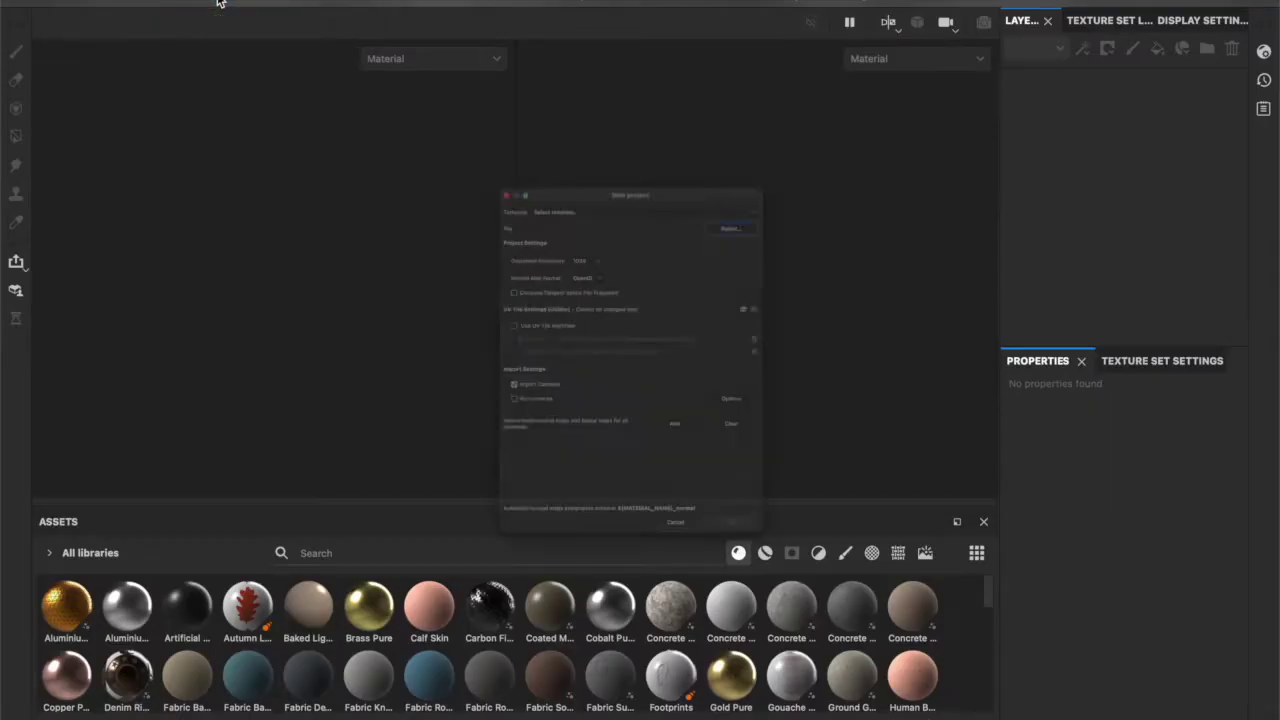
Step: Create a new Substance Painter project from the Mushrooms.fbx mesh
left_click(817, 117)
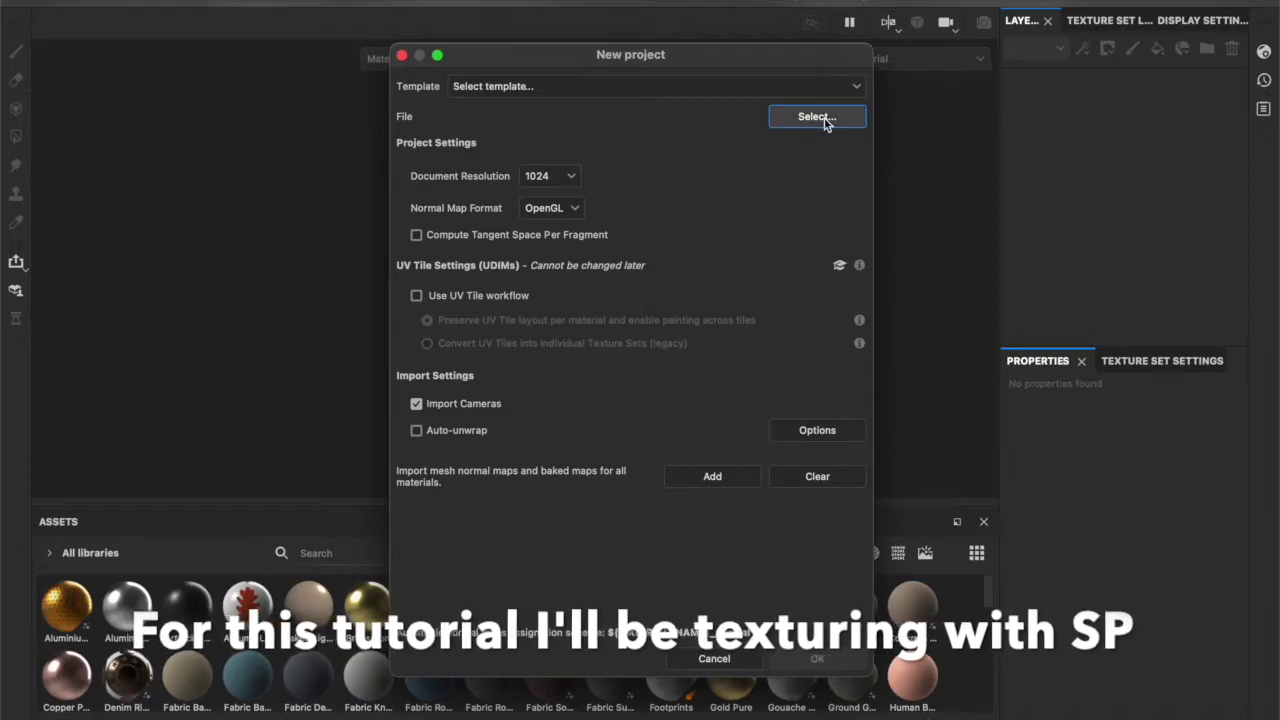
left_click(673, 295)
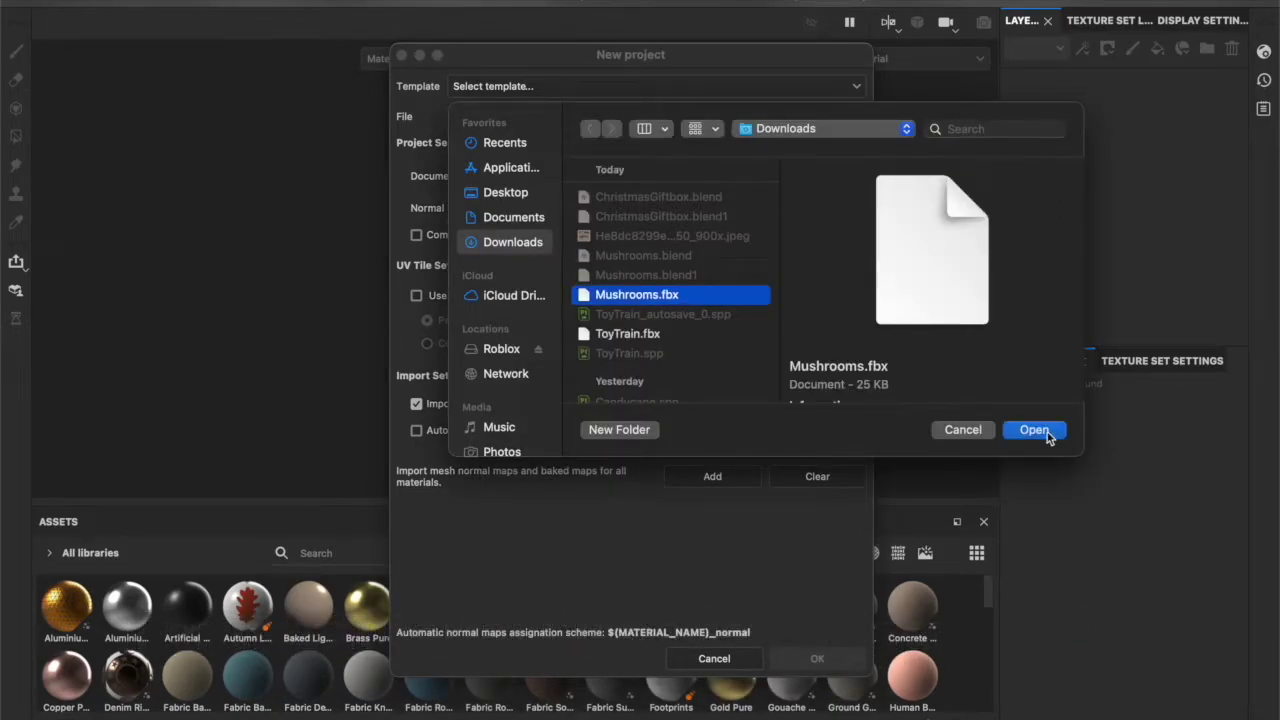
left_click(1052, 431)
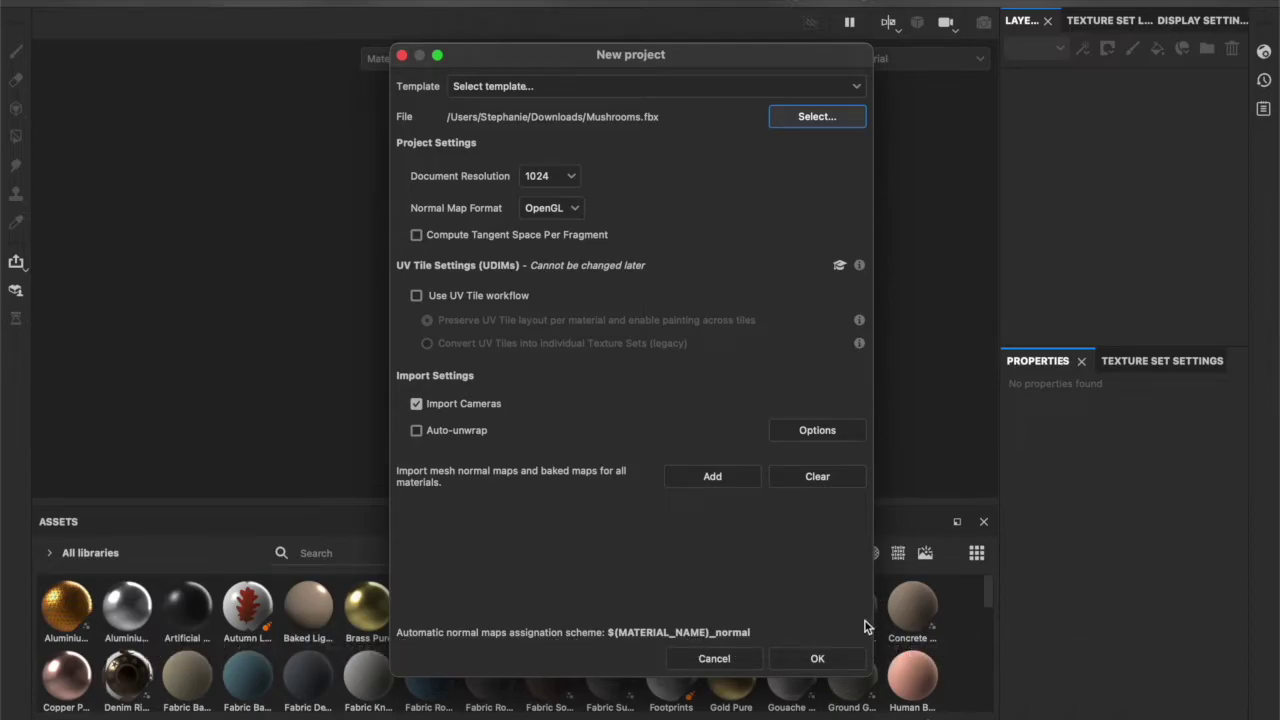
left_click(817, 658)
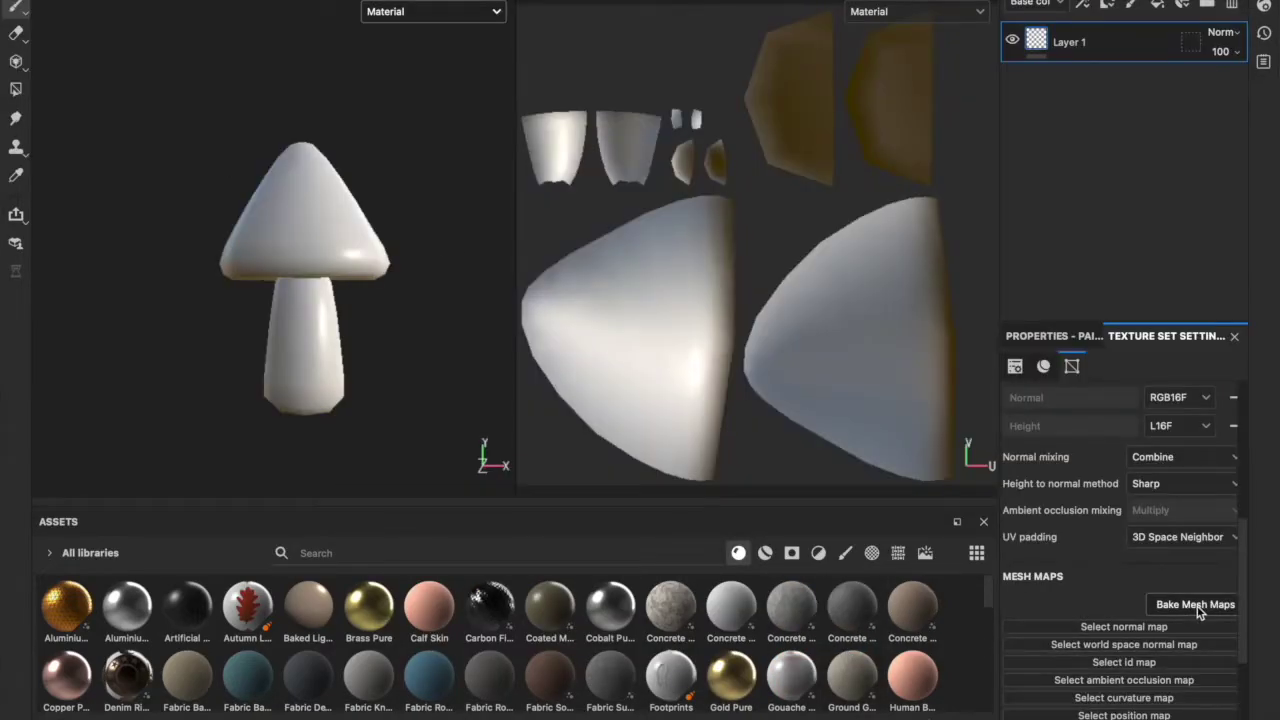
Step: Bake the mesh maps at 1024 output size and add a fill layer above Layer 1
left_click(1196, 604)
left_click(662, 102)
left_click(624, 213)
scroll(750, 421, "down", 3)
left_click(832, 623)
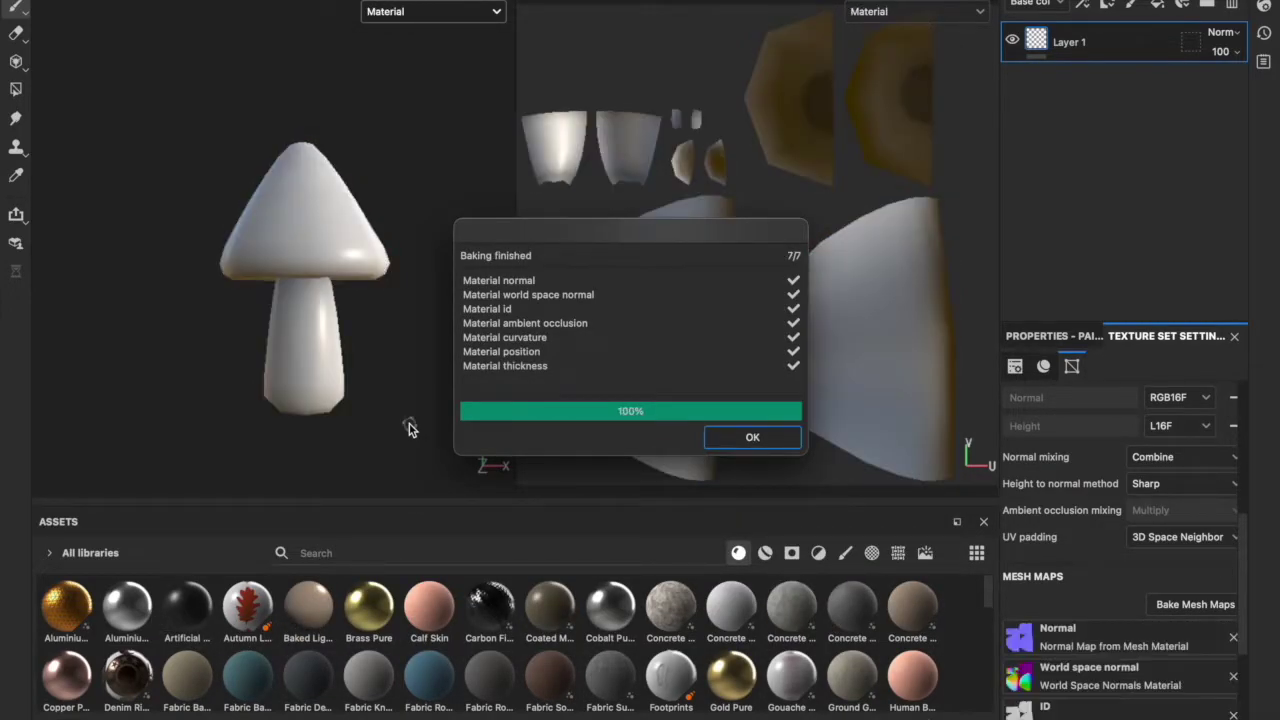
left_click(744, 440)
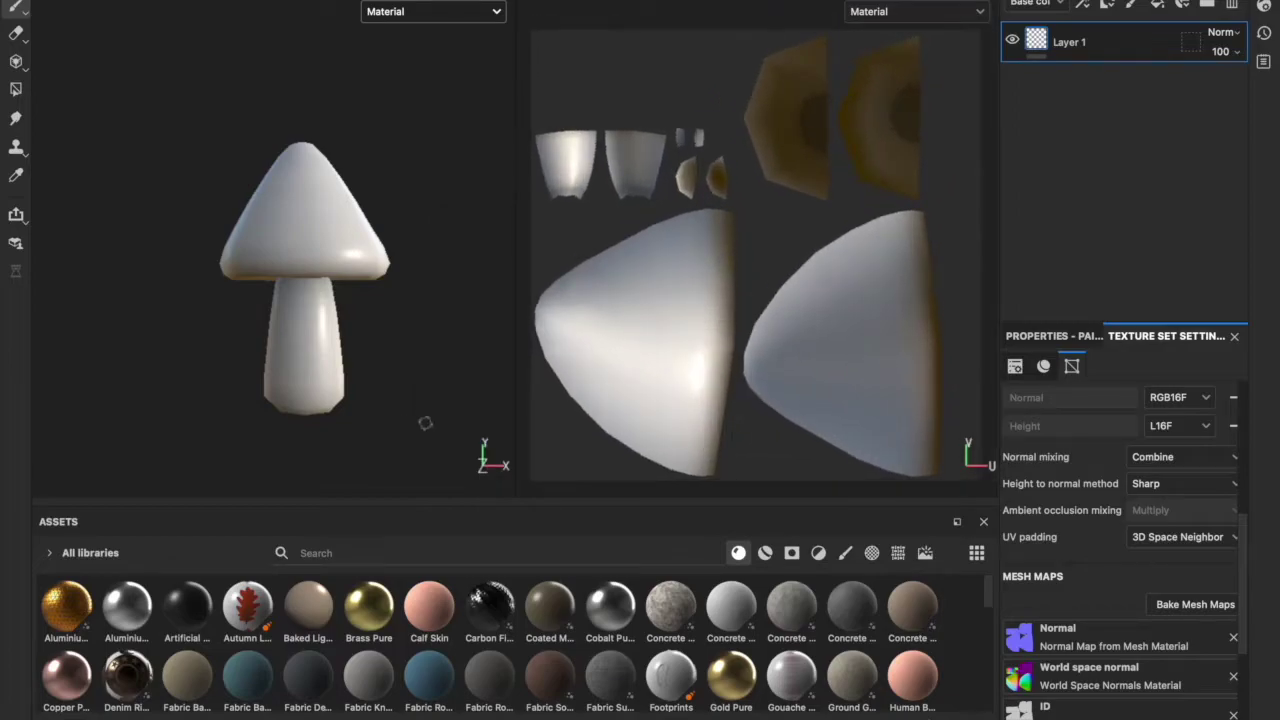
left_click(1160, 6)
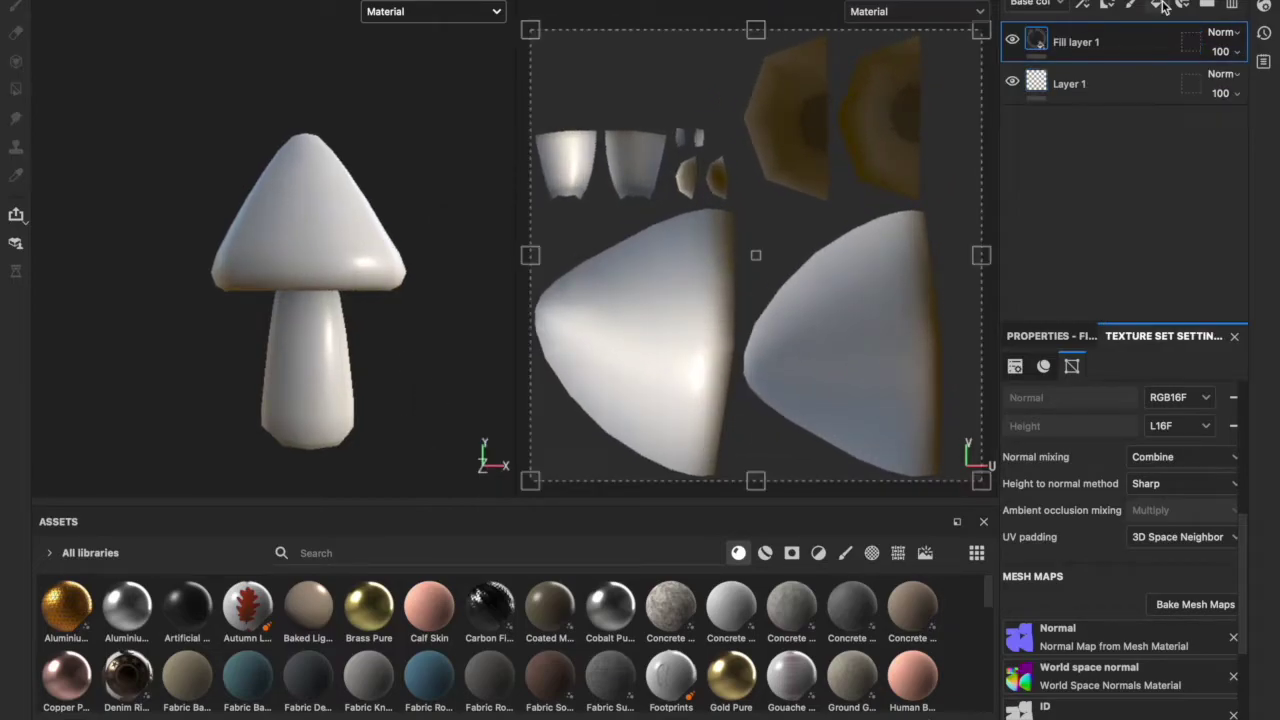
Step: Light the scene with the Studio 02 environment map
left_click(925, 553)
scroll(850, 640, "down", 2)
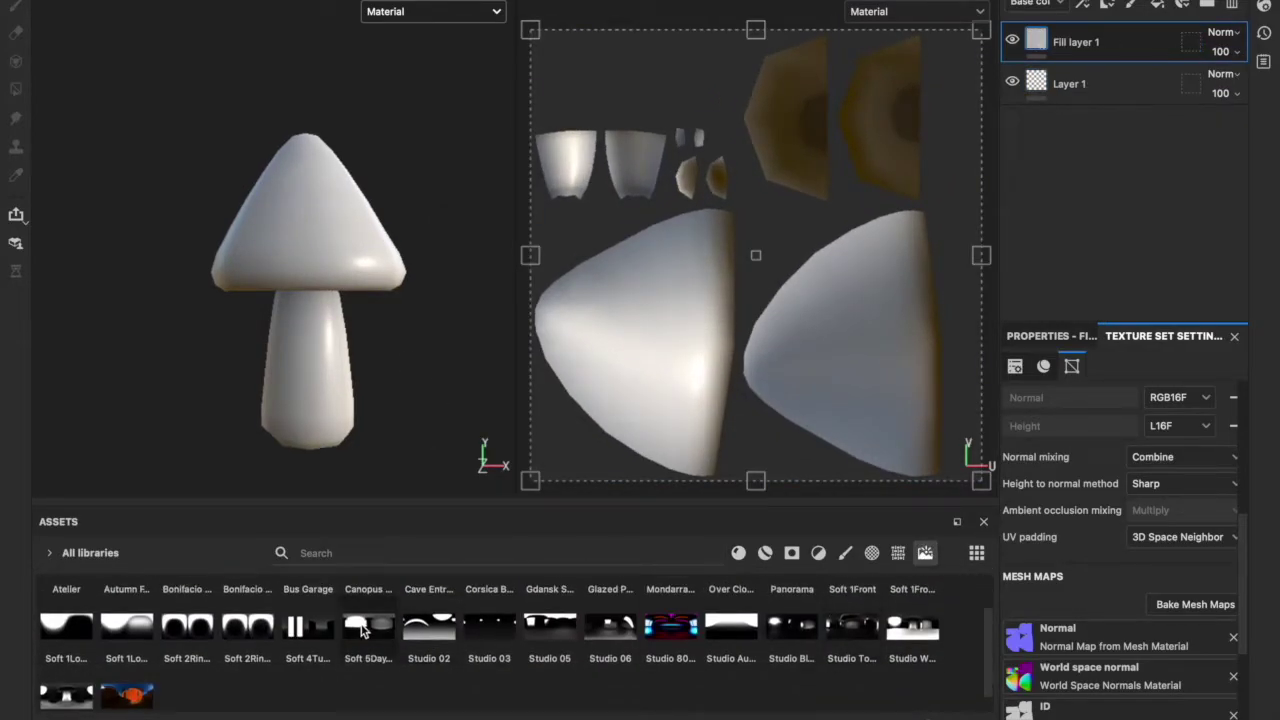
left_click_drag(428, 628, 307, 294)
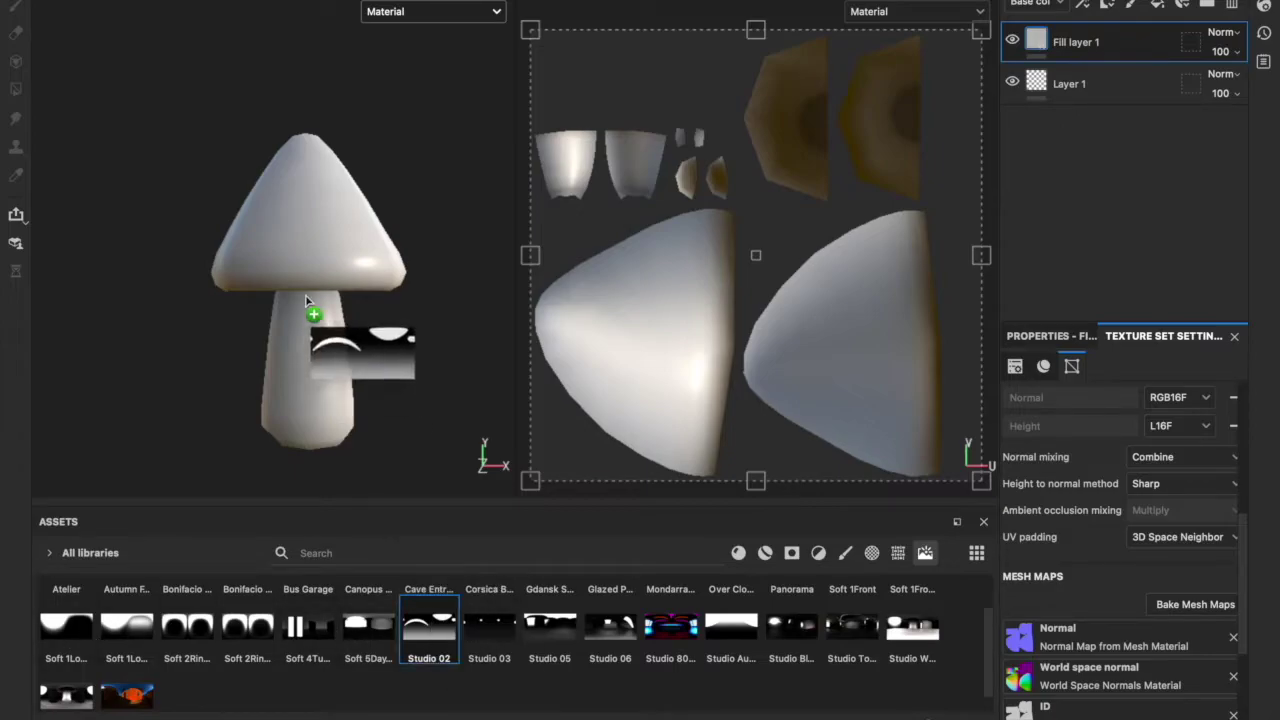
Step: Set Fill layer 1's base colour to DB1616 and add a mask to it
left_click(1045, 336)
scroll(1120, 560, "down", 3)
scroll(1120, 560, "down", 2)
left_click(1130, 647)
key("BackSpace")
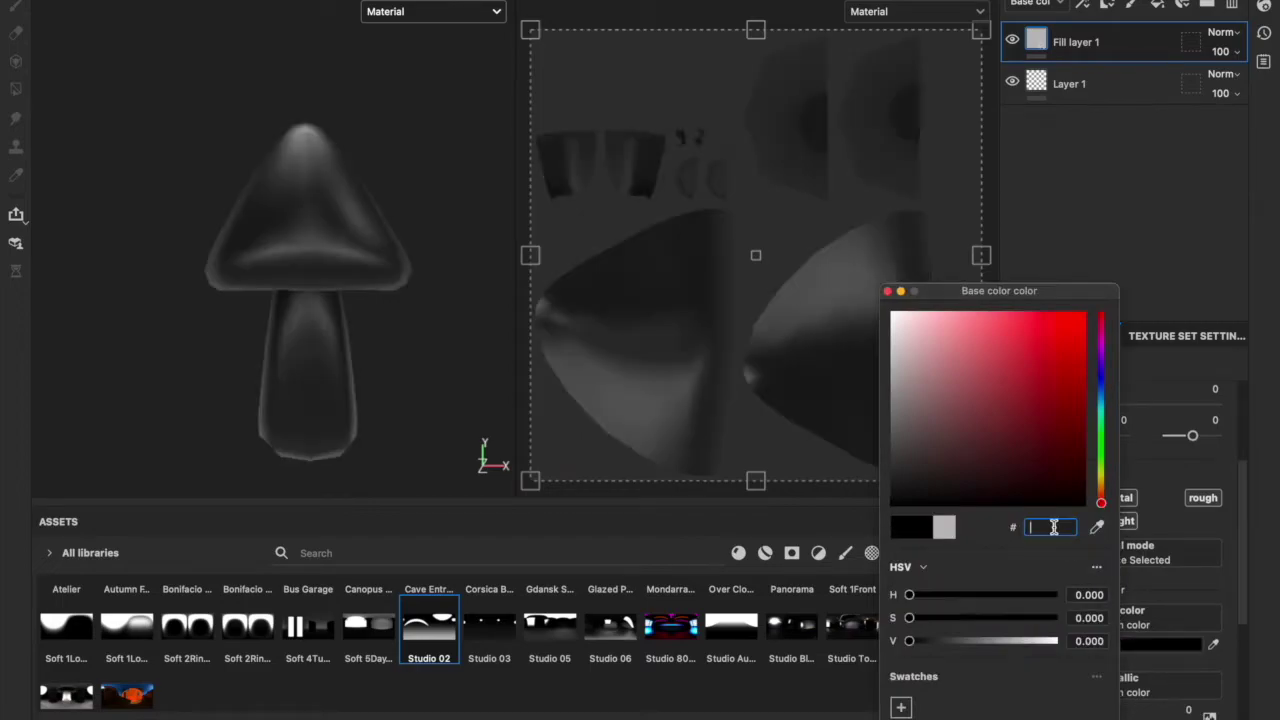
type("DB1616")
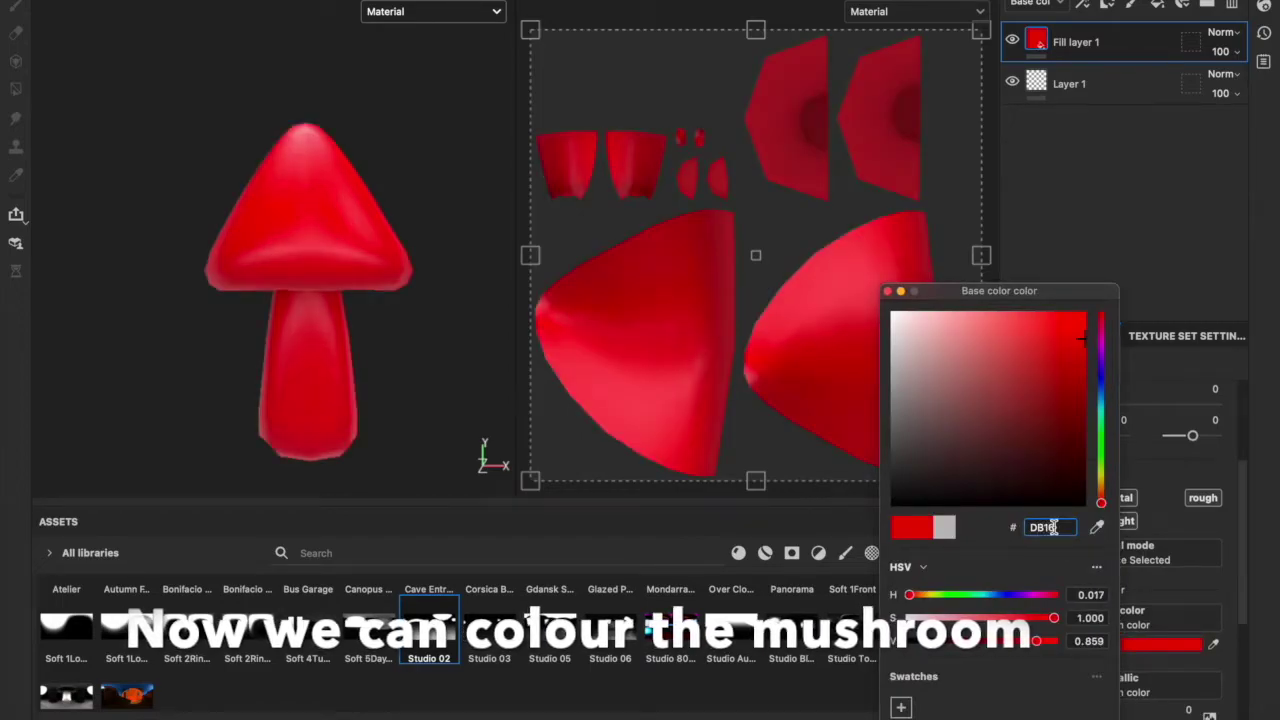
left_click(887, 291)
scroll(240, 300, "down", 2)
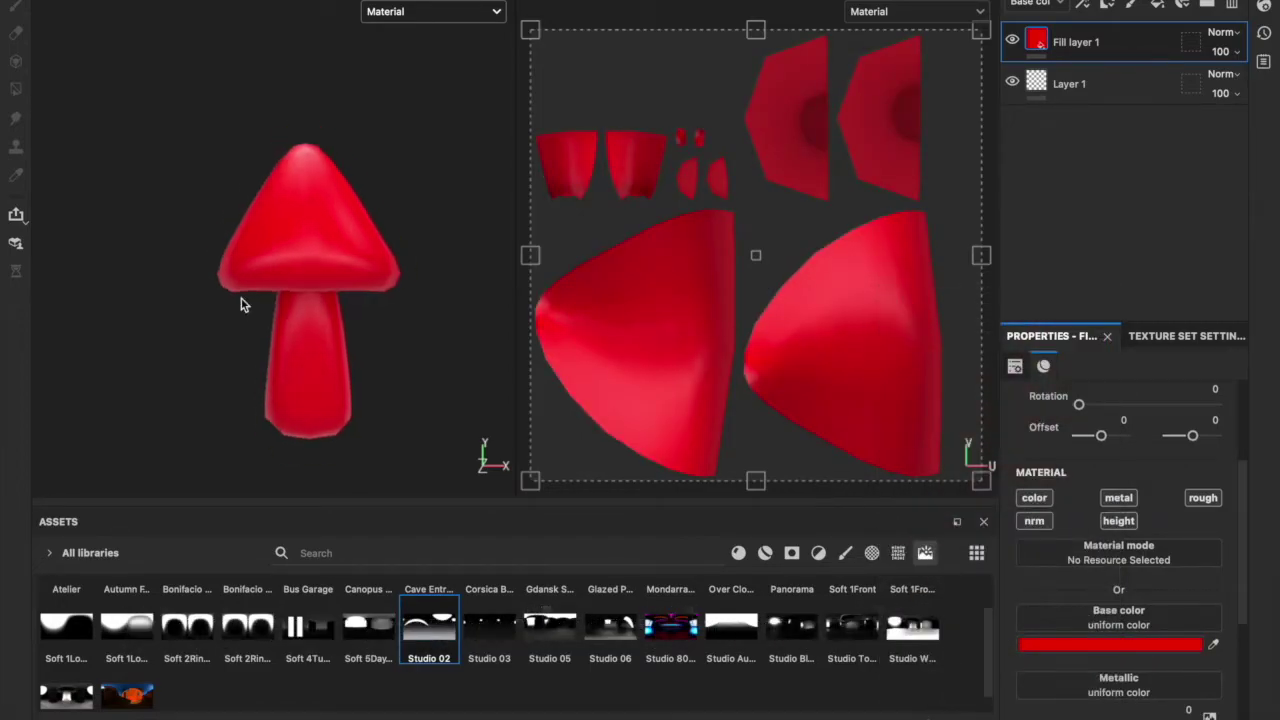
right_click(1112, 58)
left_click(1112, 36)
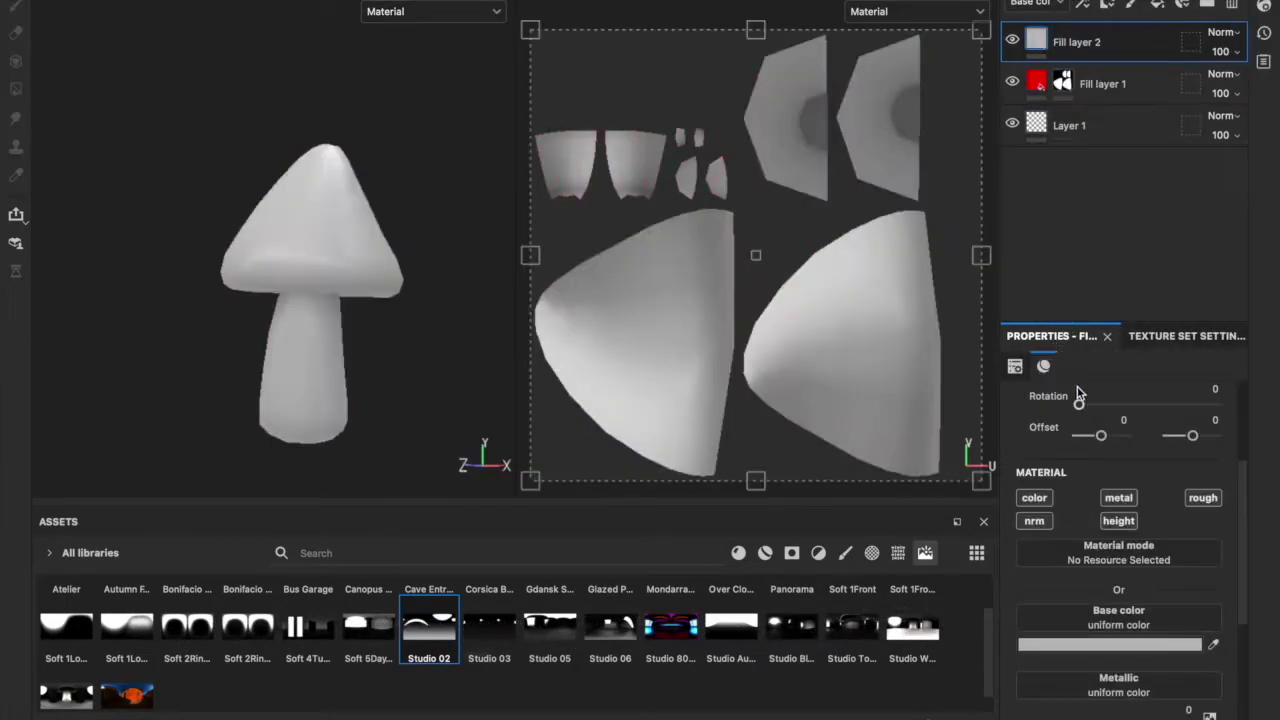
Step: Set Fill layer 2's base colour to D8CCCC and give it a black mask
left_click(1110, 644)
double_click(1040, 527)
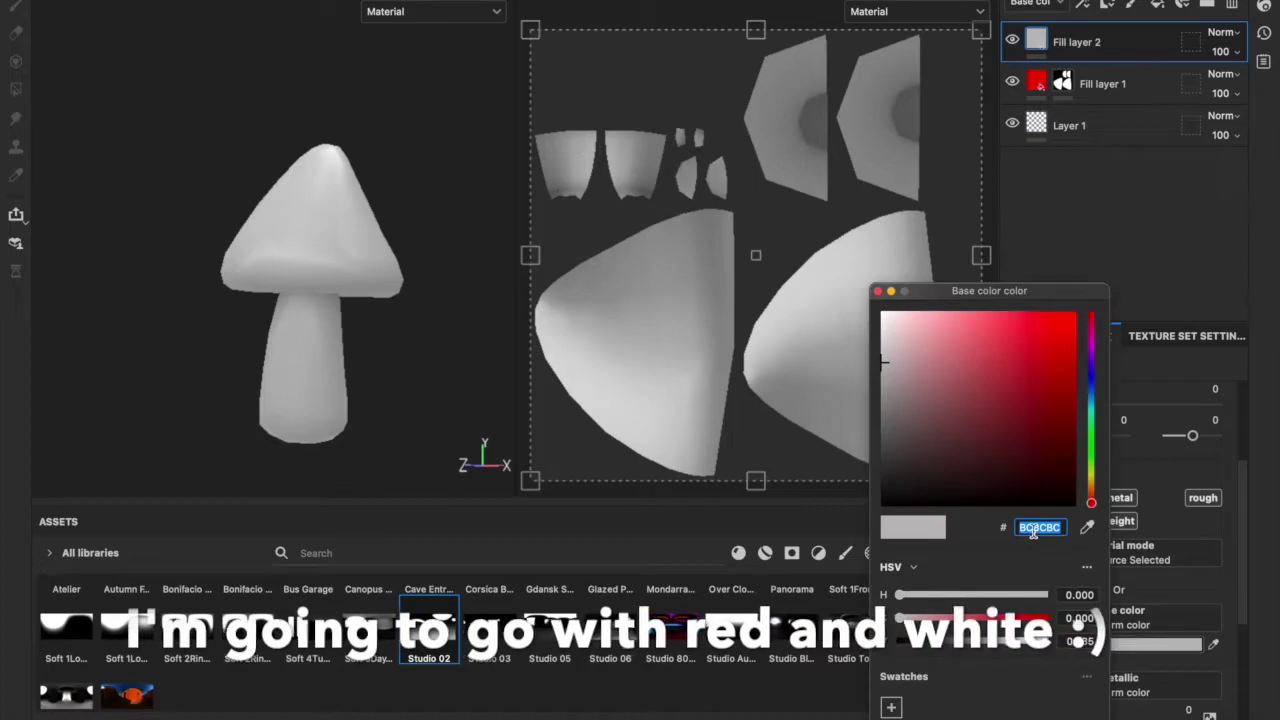
key("BackSpace")
type("D")
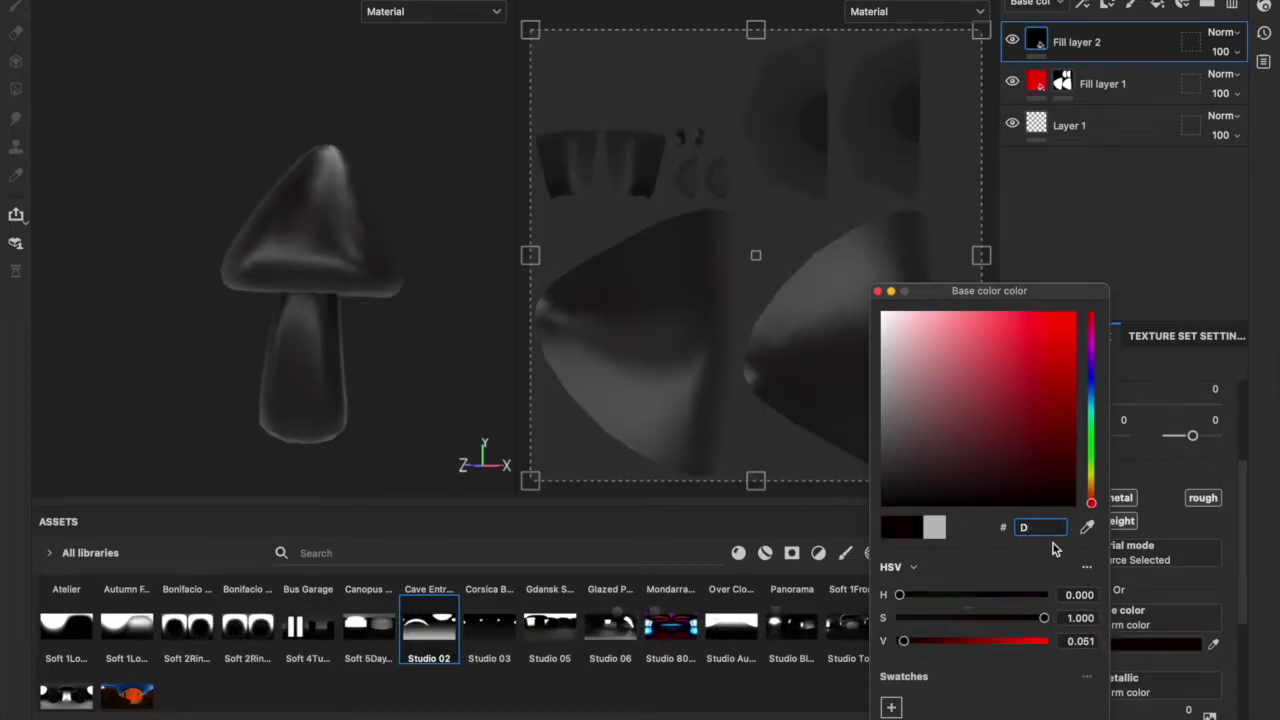
type("8CCCC0")
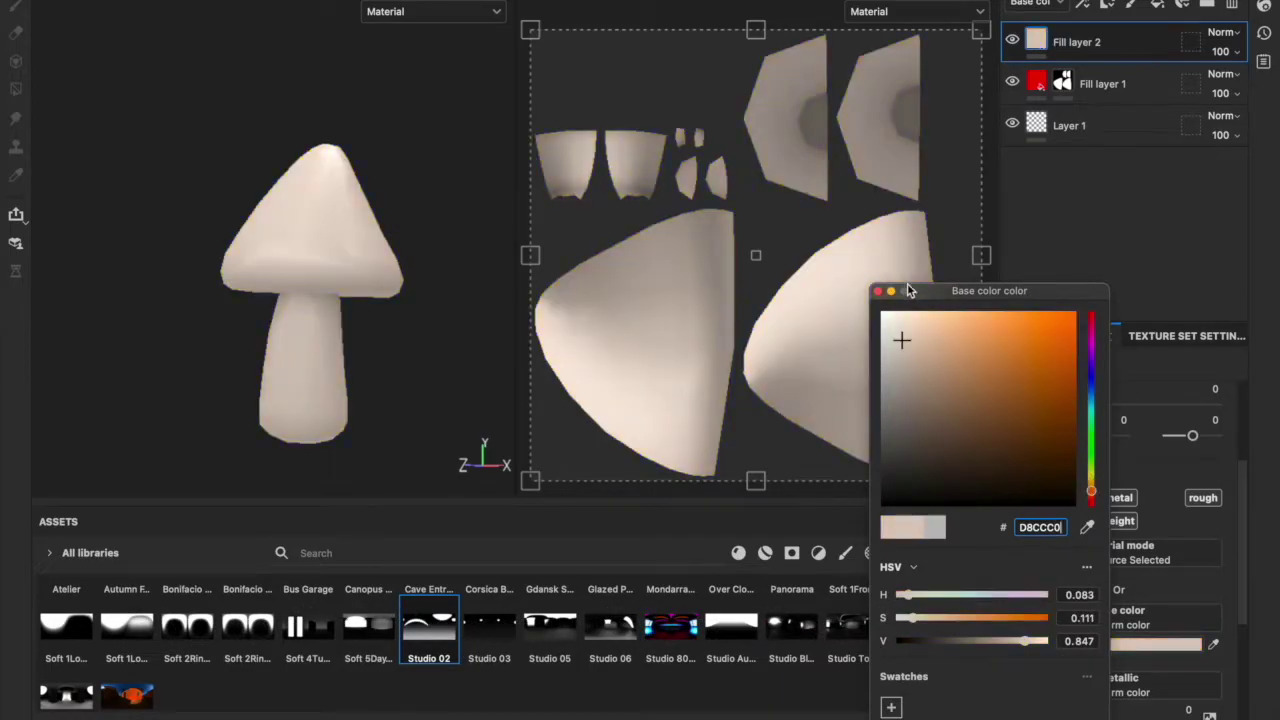
left_click(877, 291)
right_click(1062, 46)
left_click(1080, 5)
Step: Polygon-fill the stem to reveal the beige fill
left_click(15, 88)
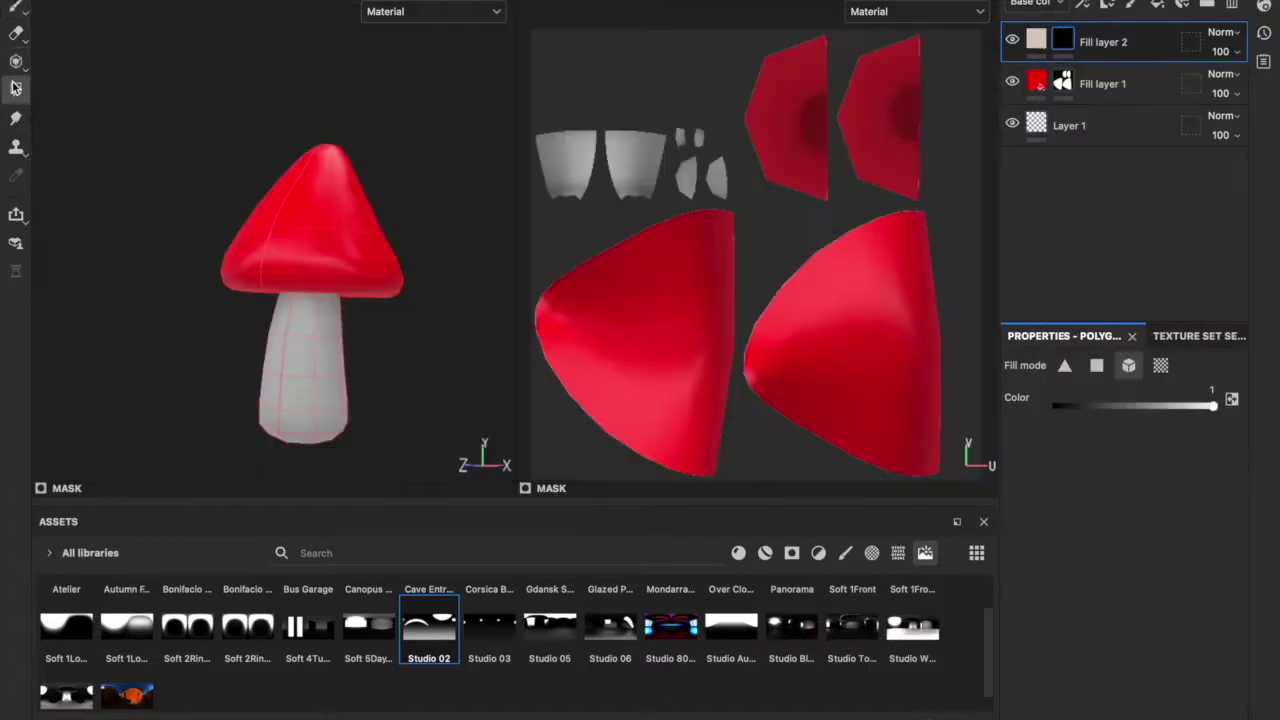
left_click(305, 432)
key("1")
left_click_drag(300, 330, 267, 305, "alt")
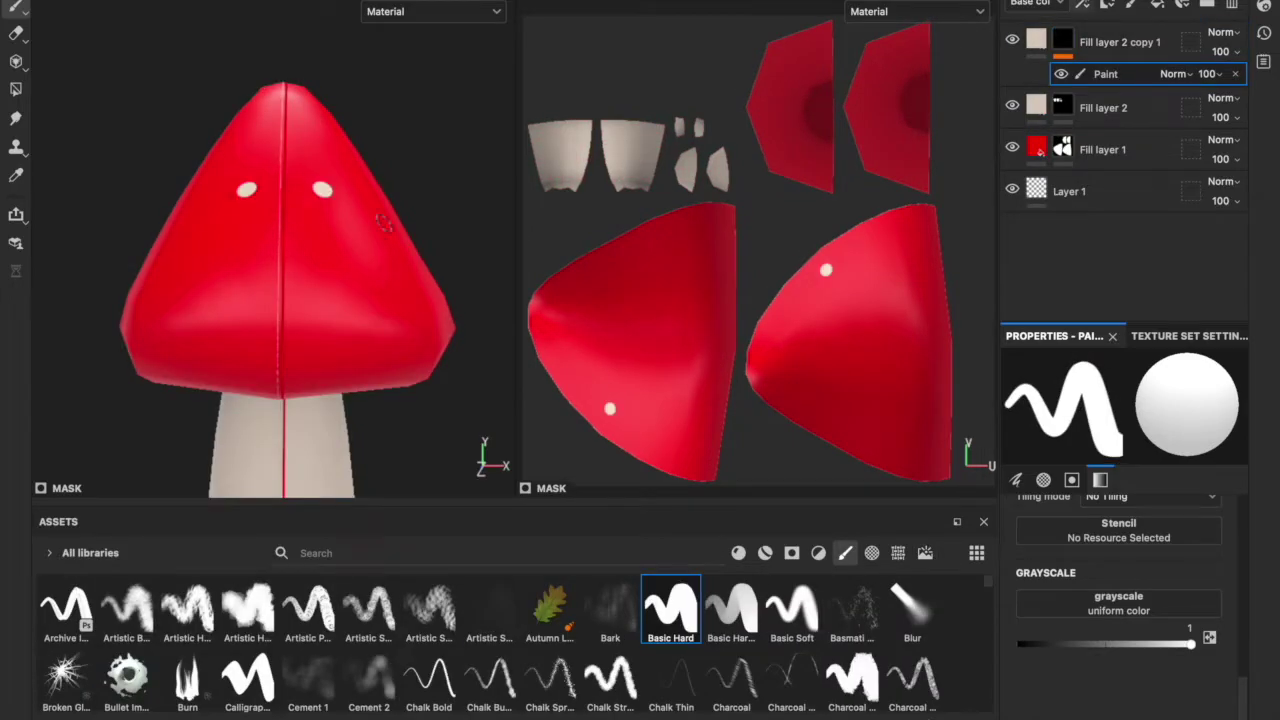
Step: Stamp round cream-white spots on the front and side of the cap
scroll(318, 142, "down", 4)
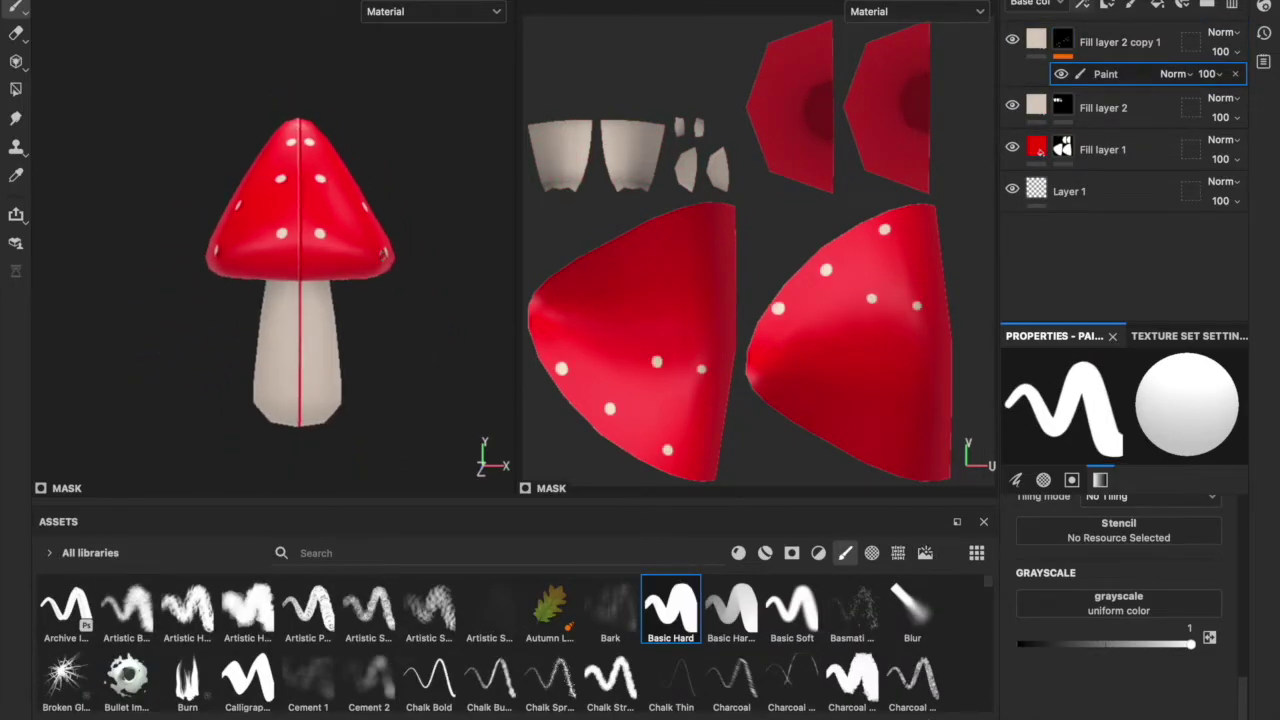
scroll(381, 256, "up", 2)
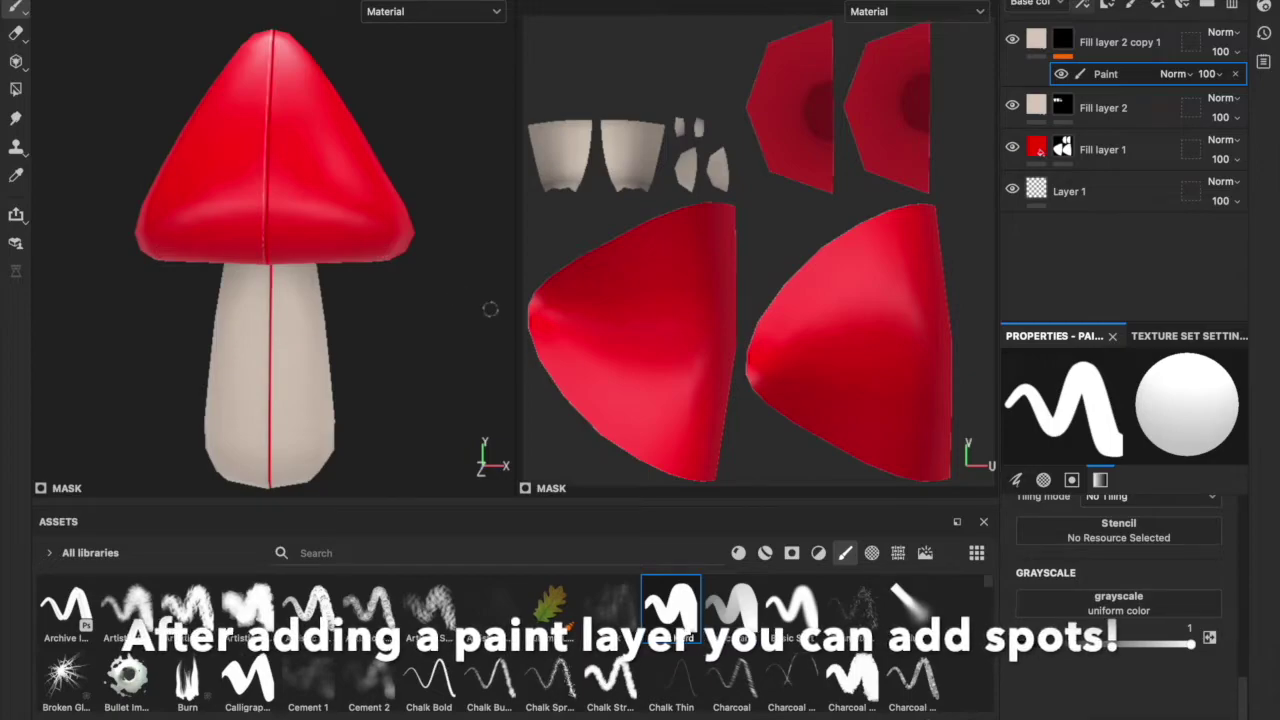
scroll(337, 277, "down", 2)
scroll(204, 134, "up", 5)
scroll(204, 134, "down", 3)
scroll(240, 160, "down", 2)
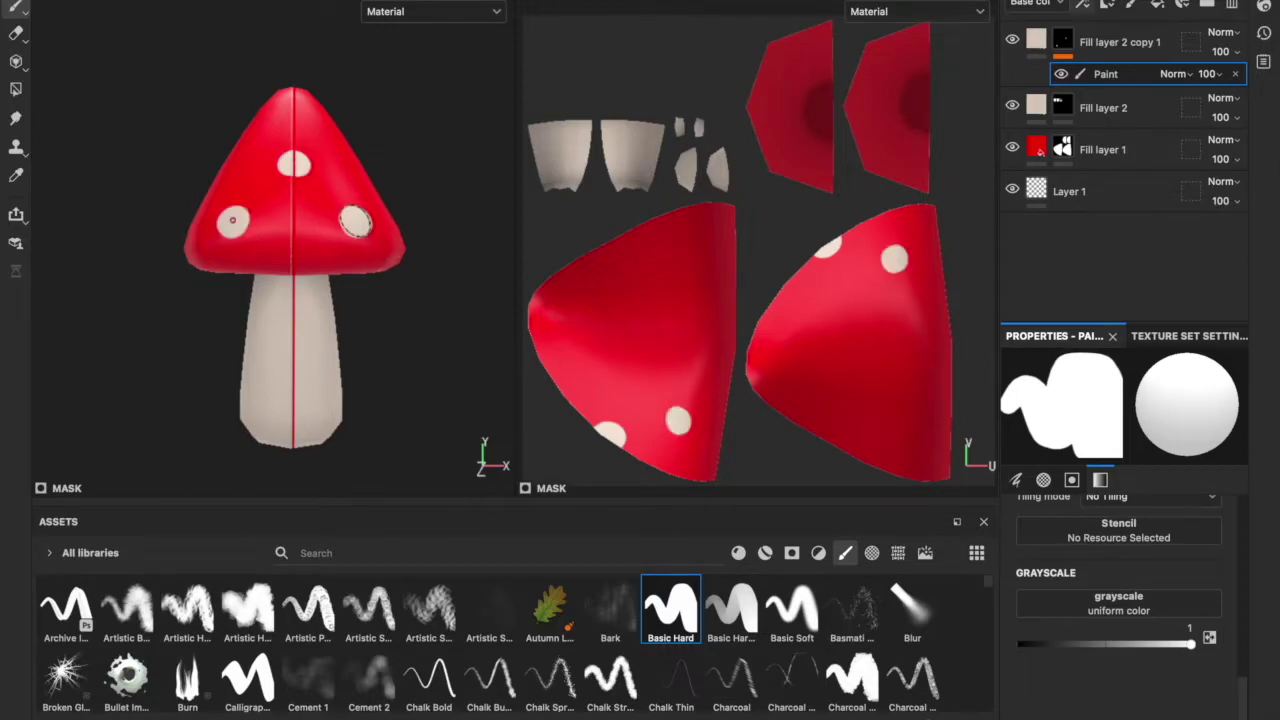
scroll(354, 187, "down", 2)
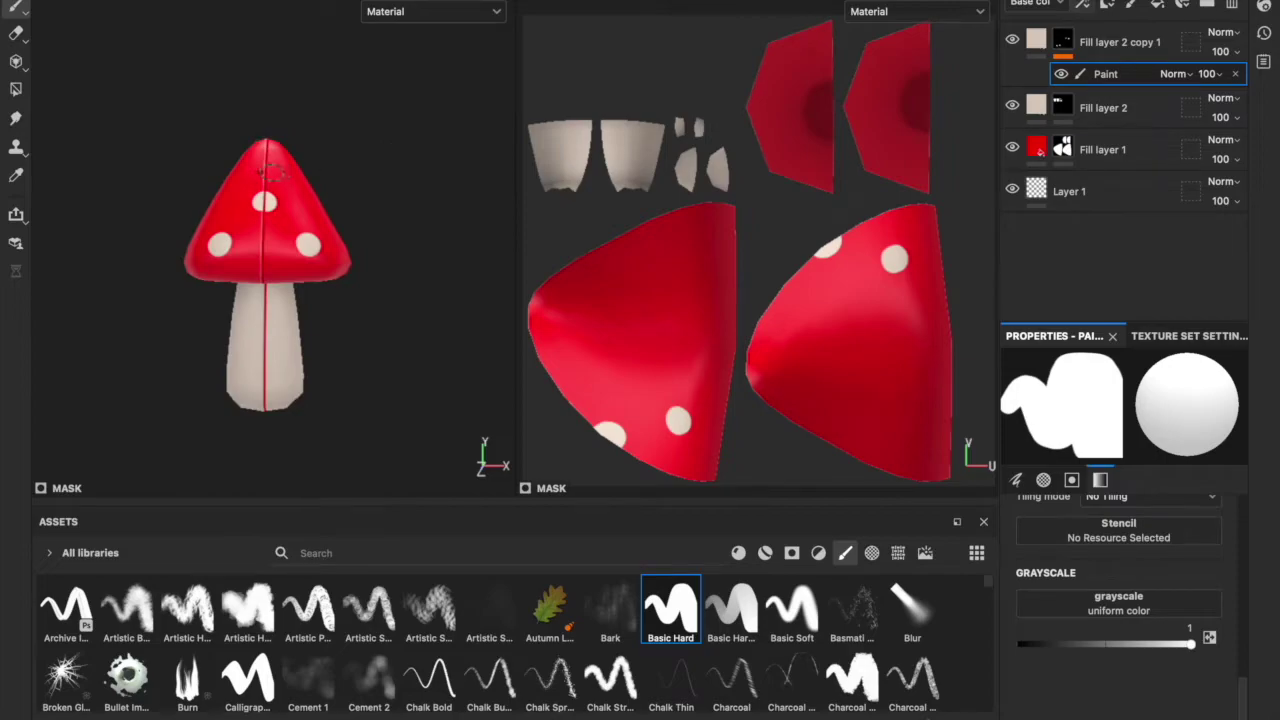
left_click_drag(270, 172, 226, 180, "alt")
scroll(205, 172, "up", 2)
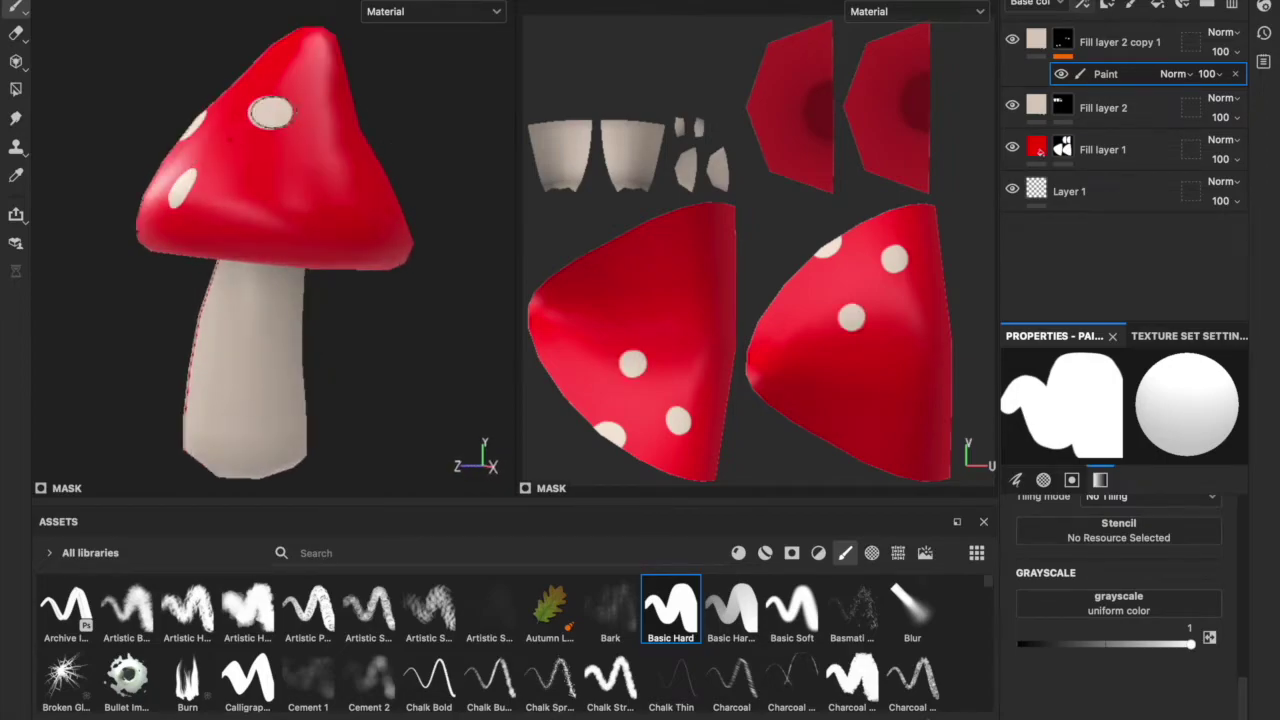
left_click_drag(270, 112, 235, 120, "alt")
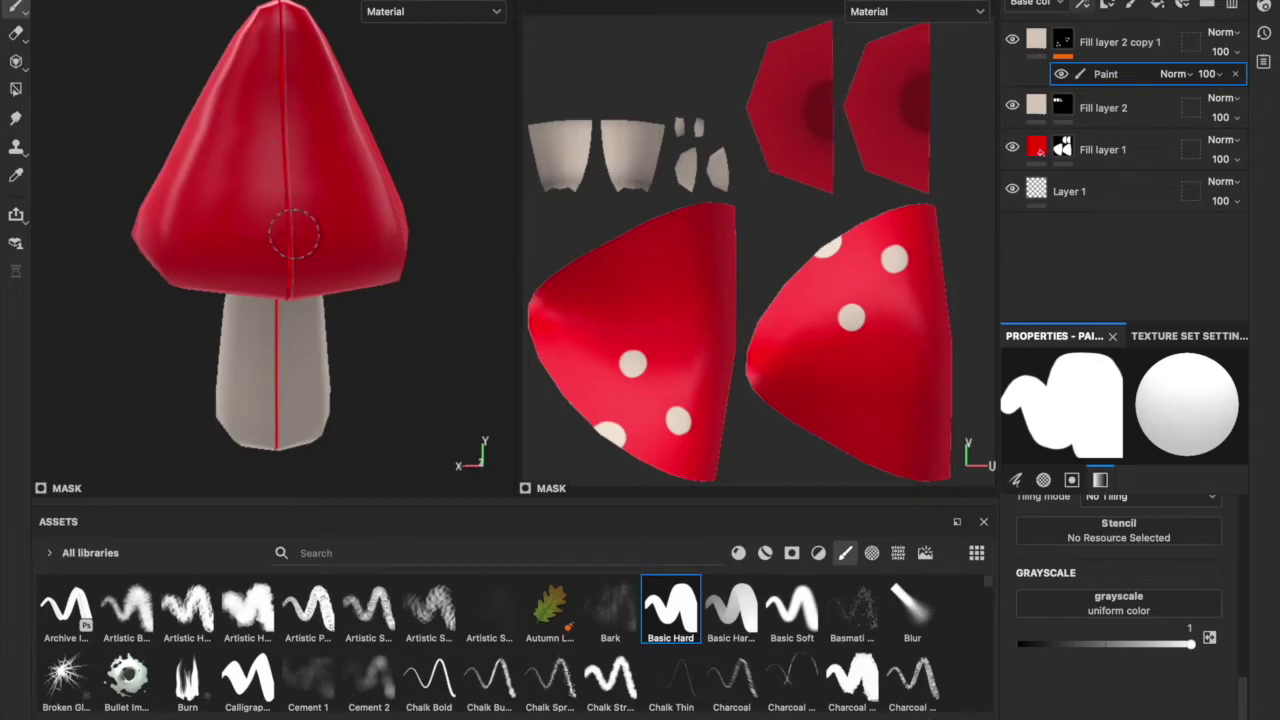
Step: Cover the rest of the cap with spots and add a new fill layer on top
mouse_move(305, 183)
left_mouse_down("alt")
mouse_move(194, 149)
mouse_move(486, 143)
mouse_move(490, 158)
left_mouse_up("alt")
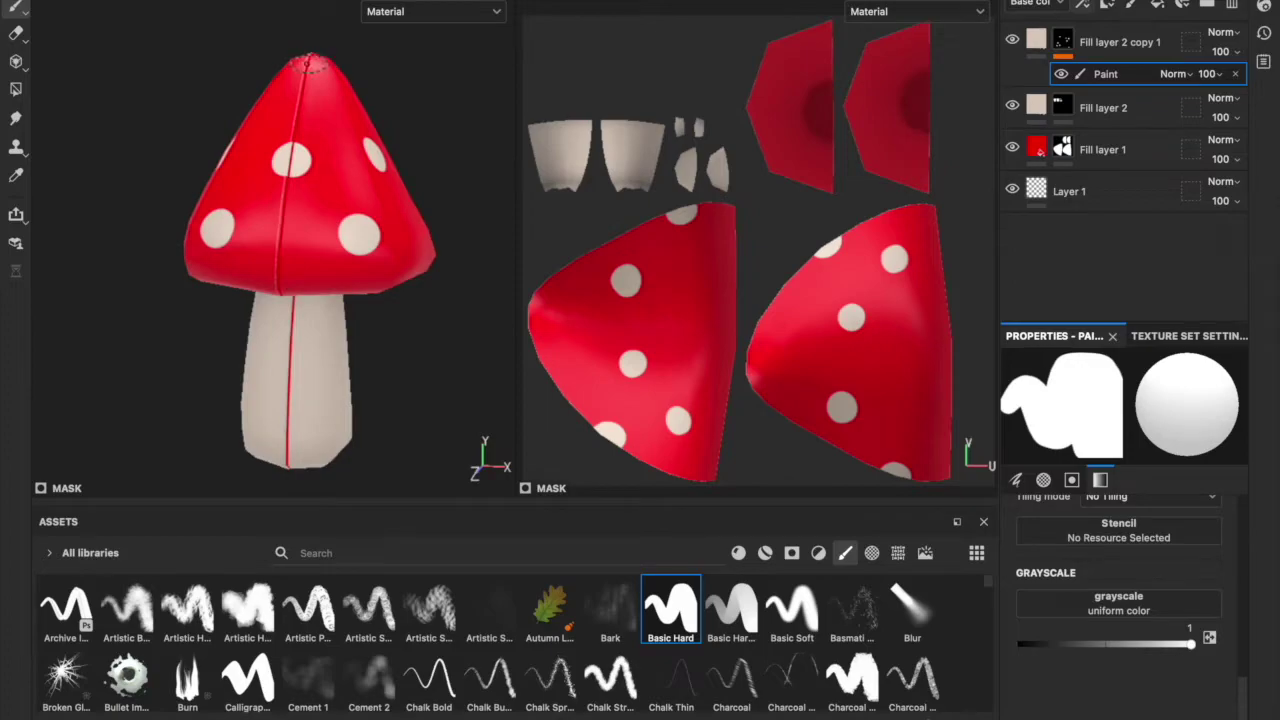
scroll(394, 97, "down", 1)
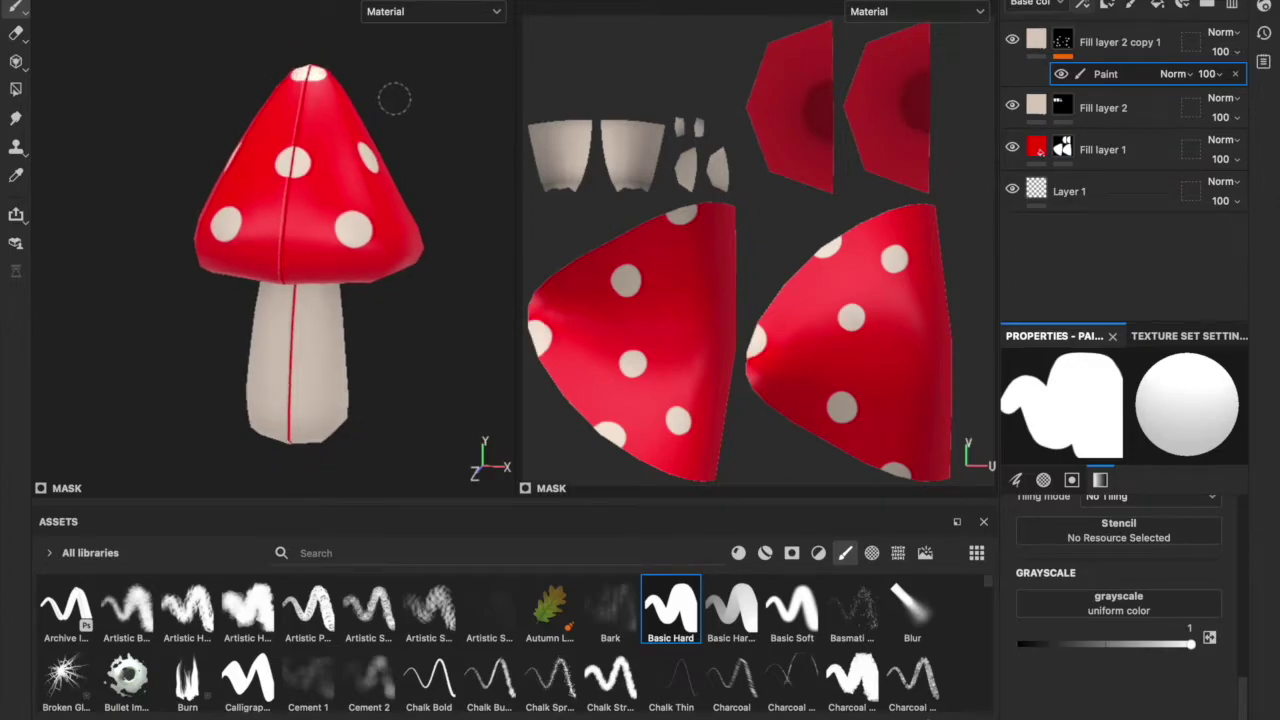
scroll(367, 116, "down", 2)
scroll(319, 77, "up", 2)
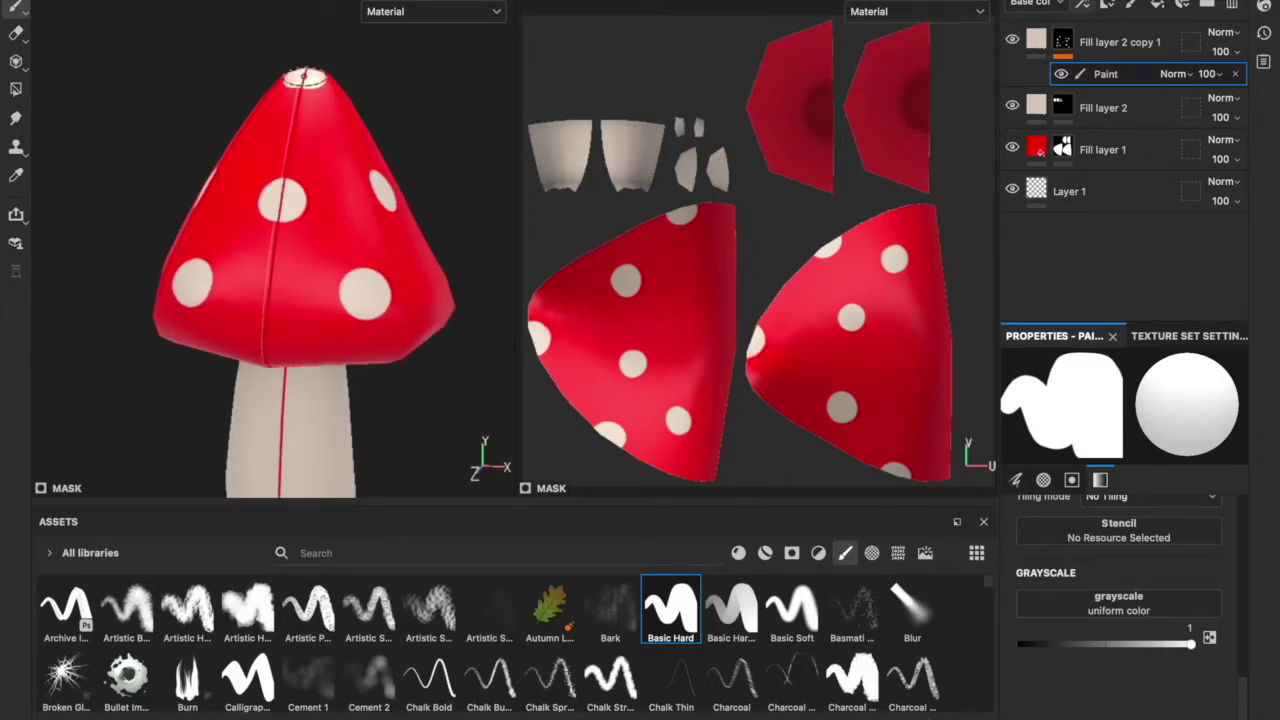
scroll(305, 77, "down", 2)
mouse_move(305, 77)
left_mouse_down("alt")
mouse_move(426, 120)
mouse_move(171, 137)
mouse_move(124, 86)
mouse_move(157, 18)
mouse_move(329, 86)
mouse_move(300, 70)
left_mouse_up("alt")
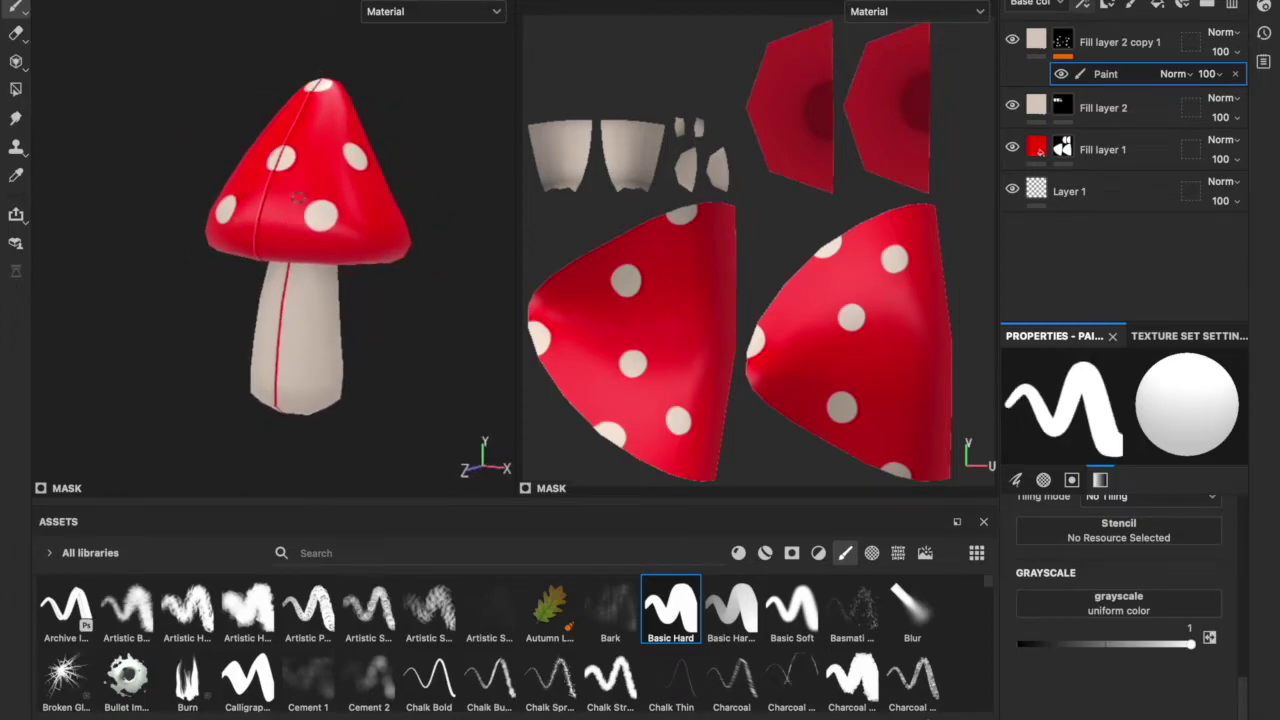
left_click(1136, 28)
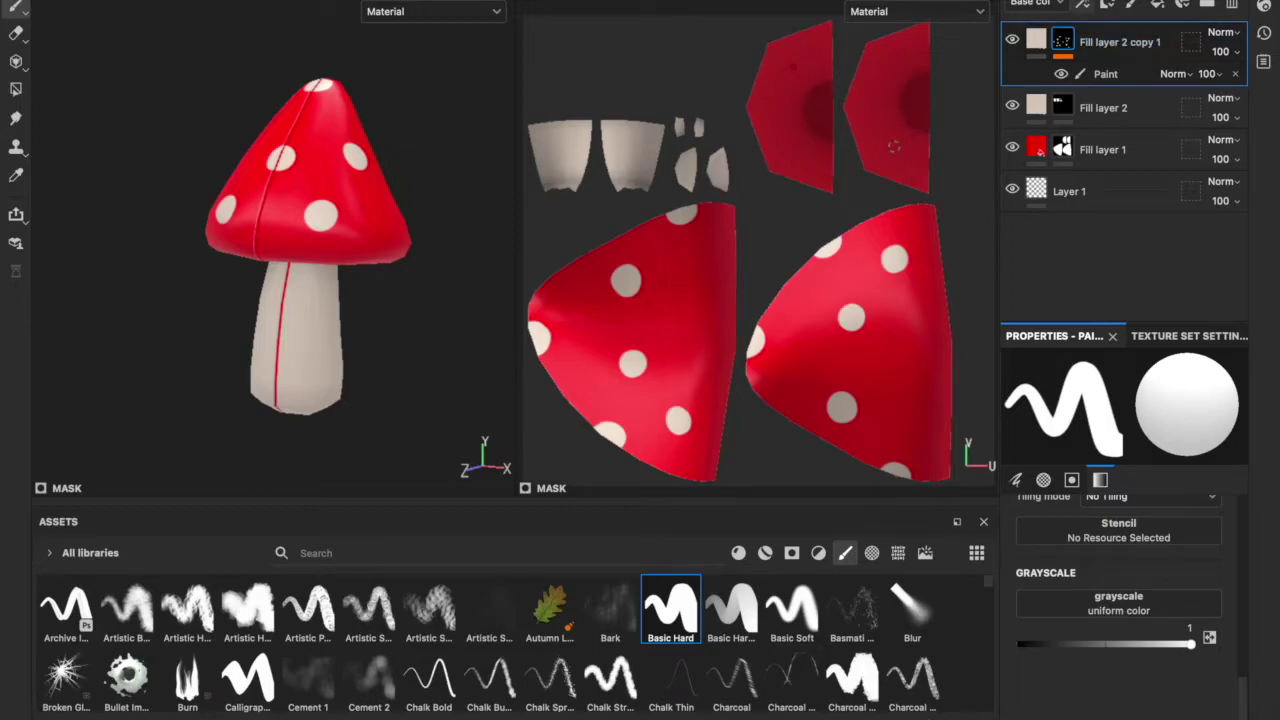
left_click(1184, 6)
Step: Give the new fill layer a black mask and paint small dots between the big spots
right_click(1100, 43)
left_click(1085, 8)
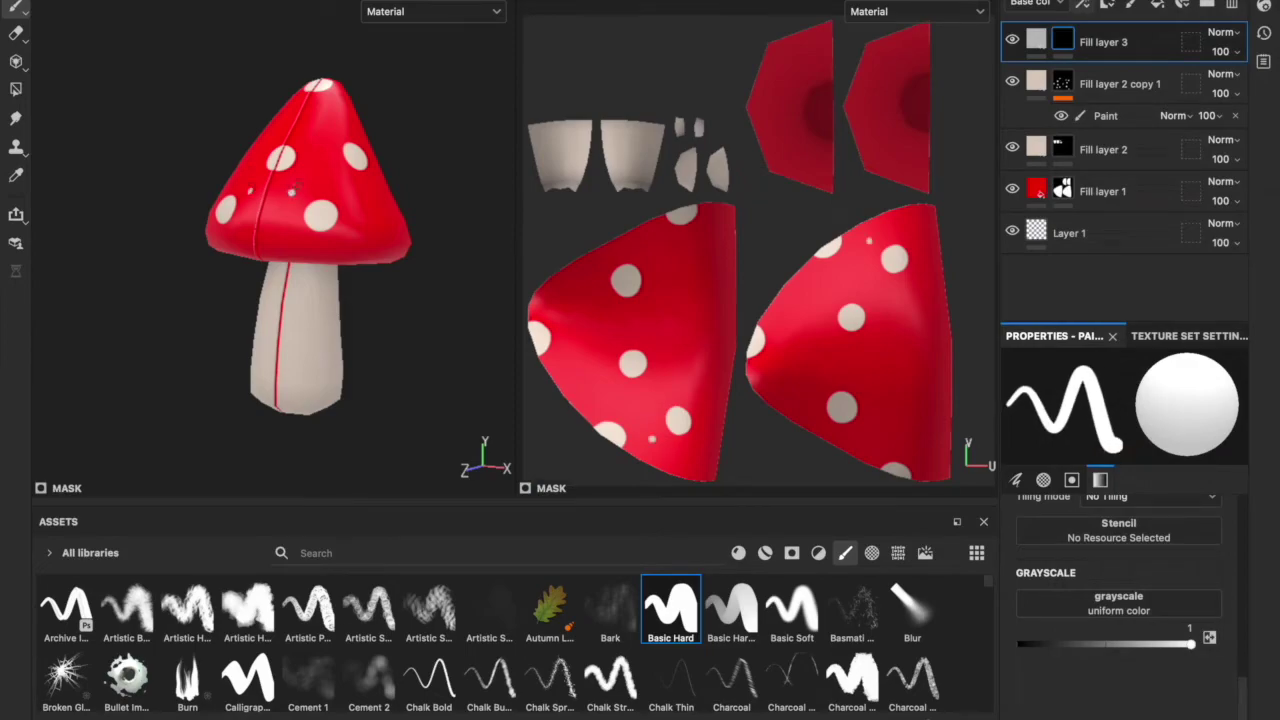
scroll(376, 94, "down", 3)
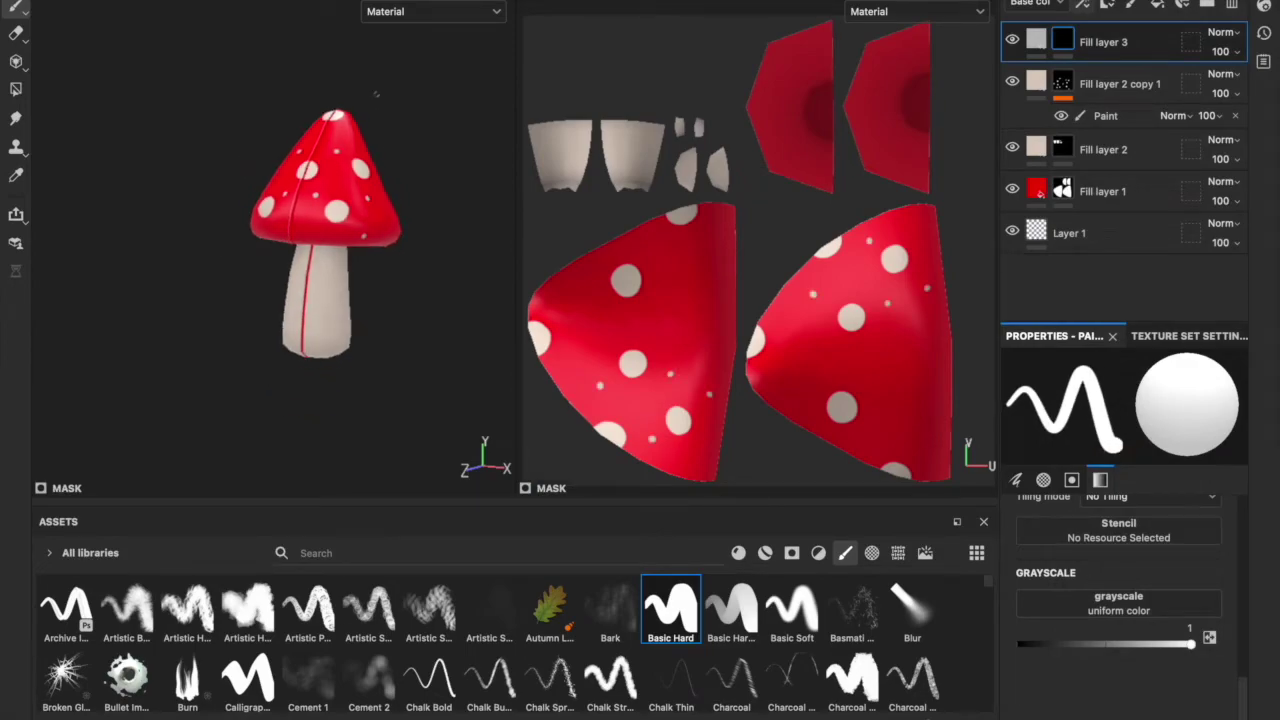
left_click_drag(379, 104, 515, 80, "alt")
mouse_move(515, 82)
left_mouse_down("alt")
mouse_move(394, 106)
mouse_move(440, 93)
left_mouse_up("alt")
scroll(195, 285, "up", 3)
scroll(206, 278, "down", 2)
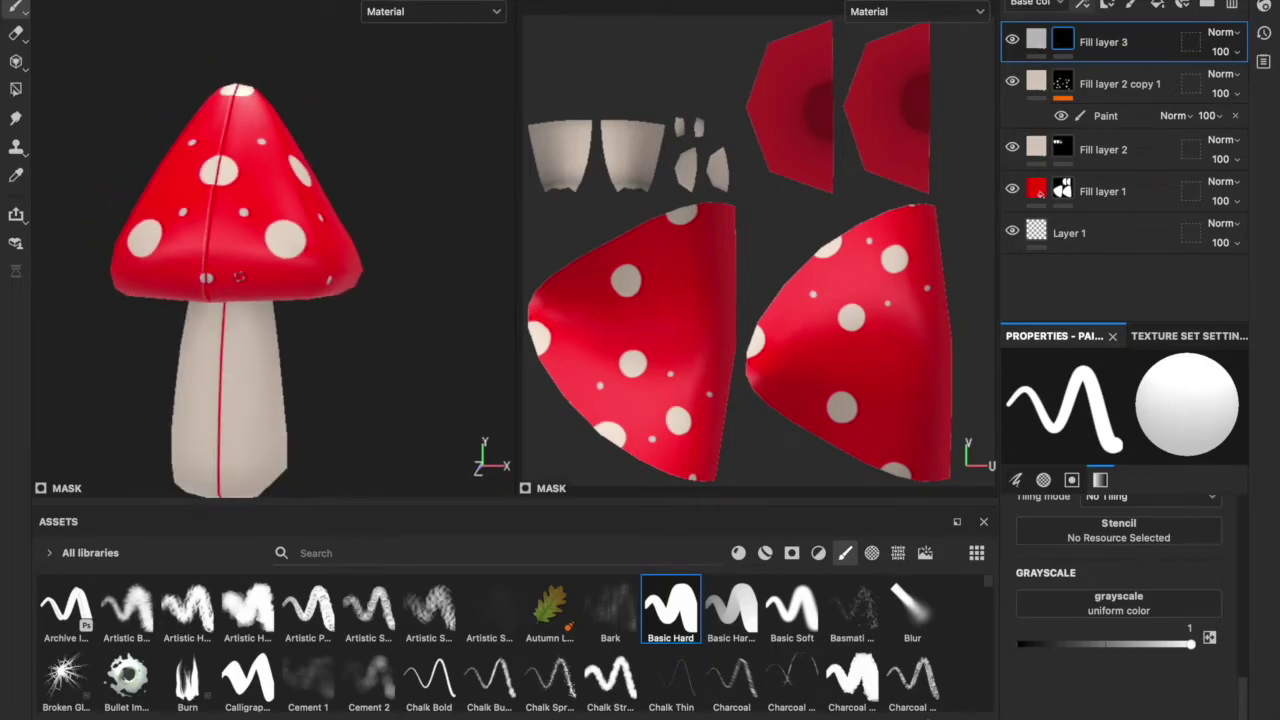
mouse_move(276, 228)
left_mouse_down("alt")
mouse_move(306, 134)
mouse_move(206, 143)
mouse_move(364, 266)
left_mouse_up("alt")
left_click_drag(458, 149, 307, 143, "alt")
mouse_move(389, 288)
left_mouse_down("alt")
mouse_move(494, 163)
mouse_move(471, 143)
left_mouse_up("alt")
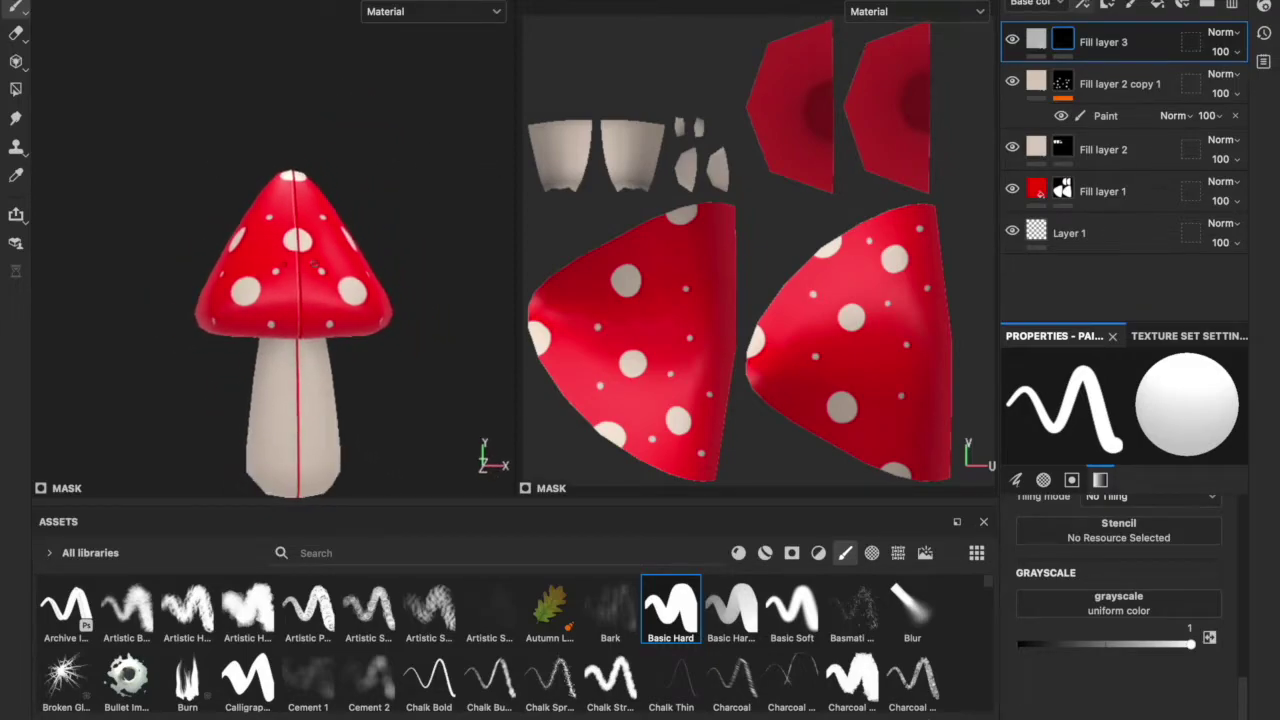
scroll(313, 262, "up", 3)
Step: Set Fill layer 3's opacity to 50 and touch up the small dots with the eraser
left_click(1221, 51)
left_click_drag(1245, 85, 1220, 86)
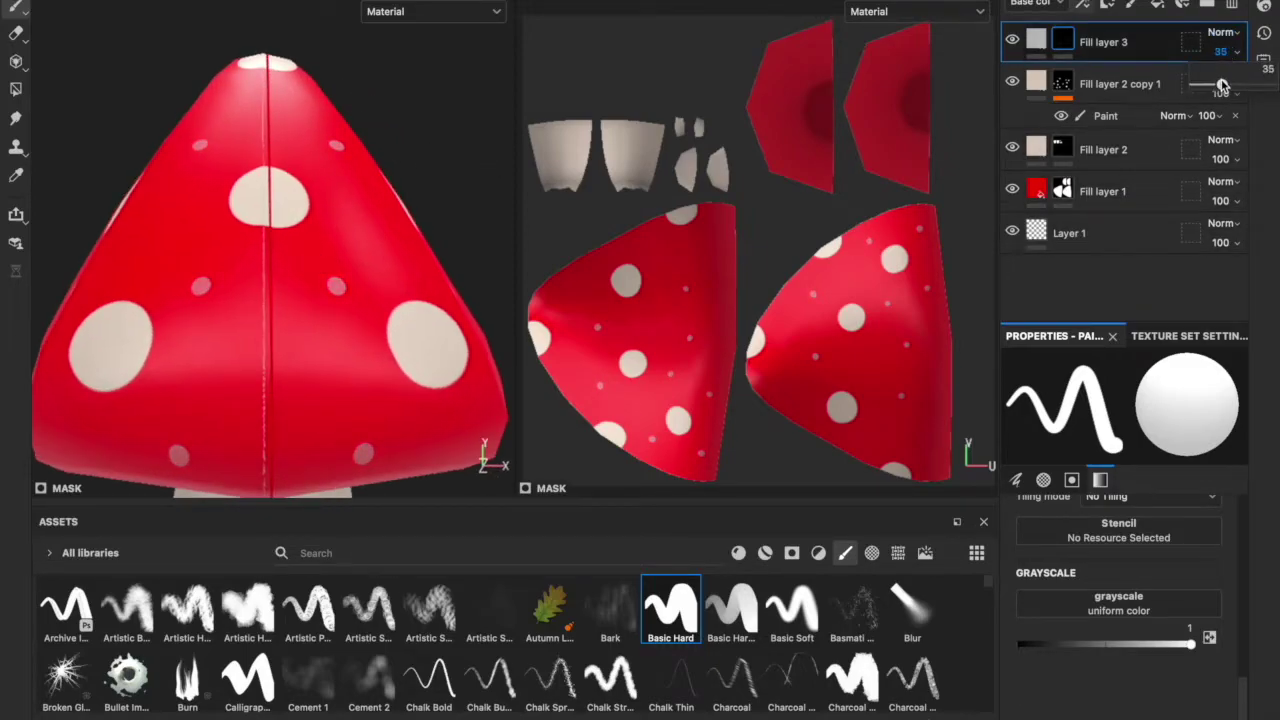
key("f")
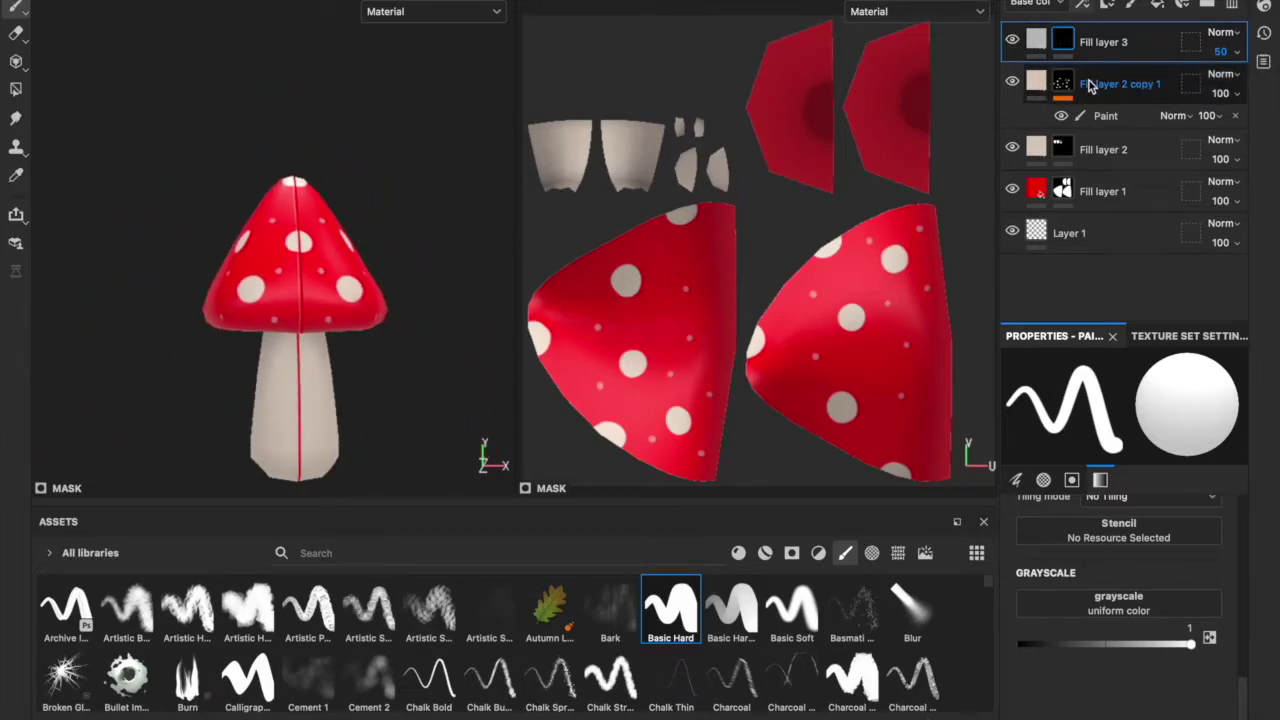
key("2")
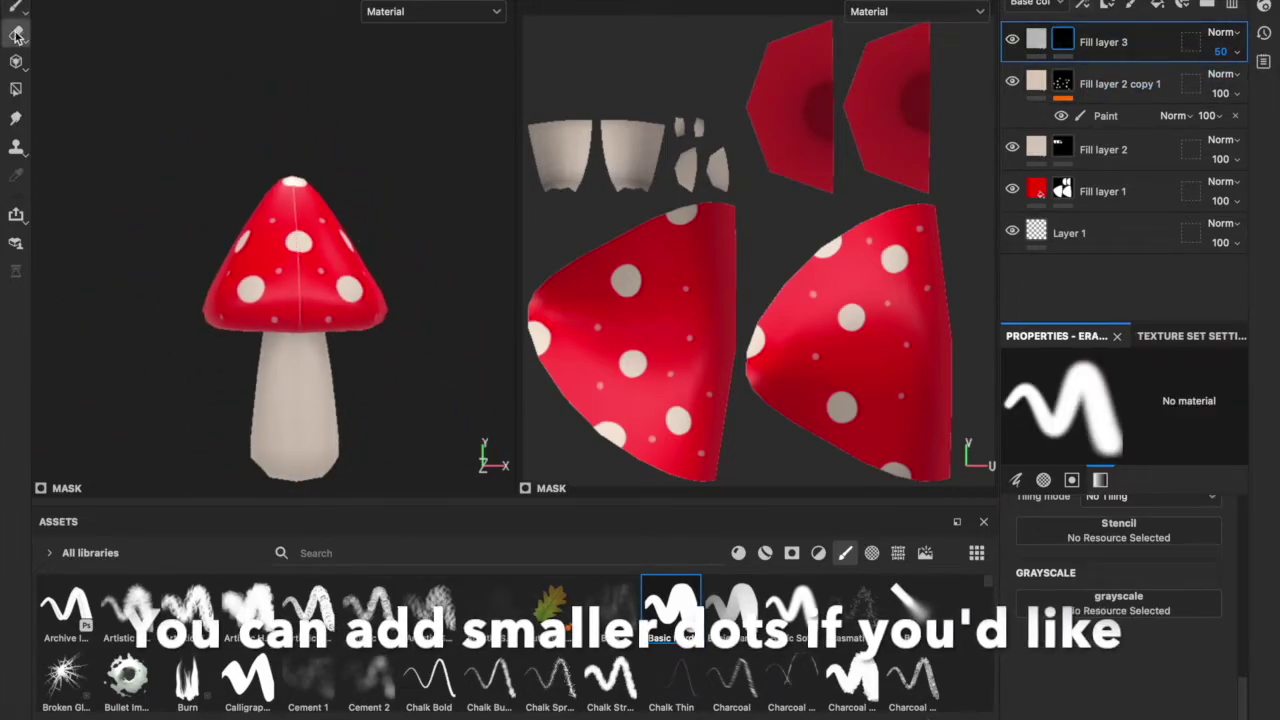
scroll(340, 270, "up", 2)
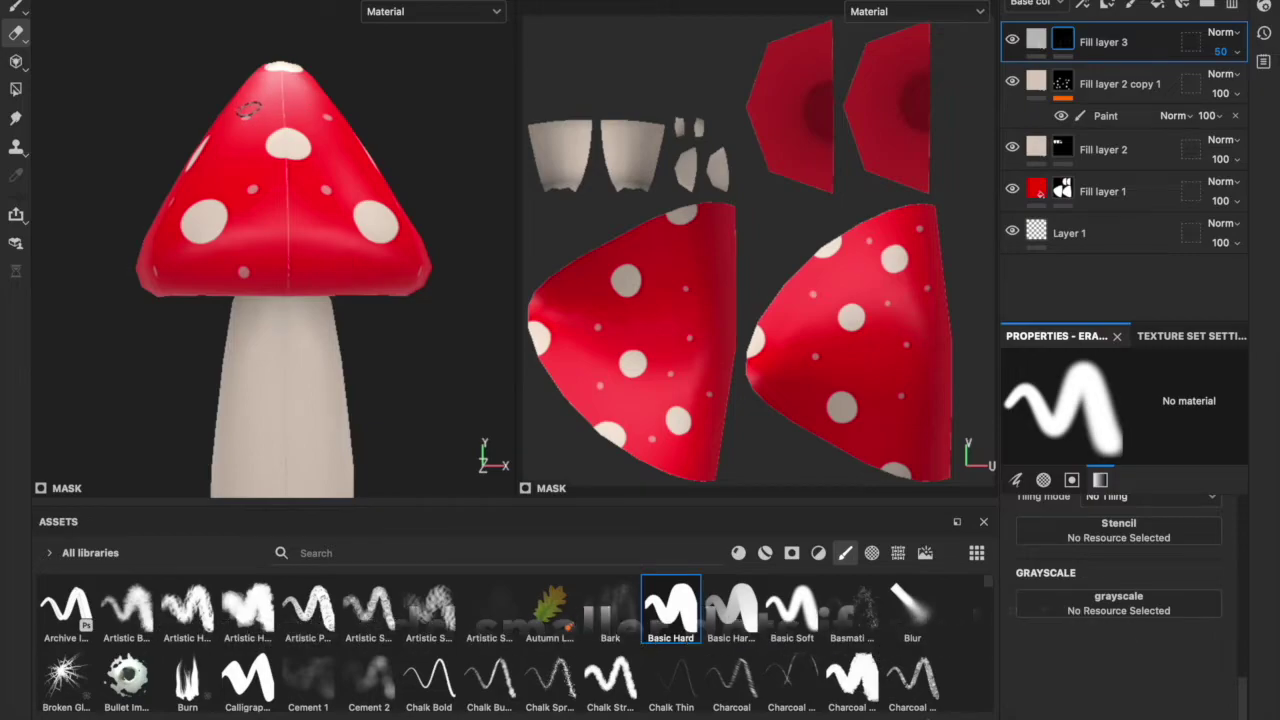
scroll(387, 297, "down", 3)
scroll(387, 297, "up", 1)
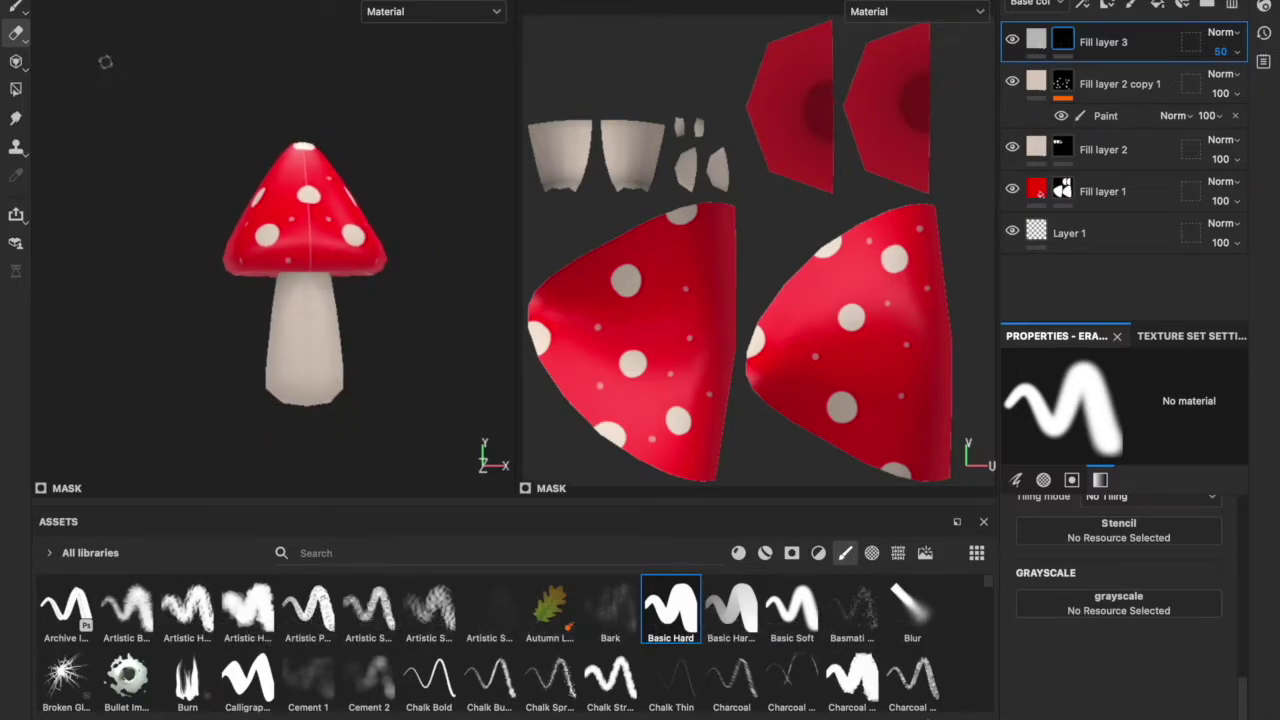
key("1")
left_click(195, 7)
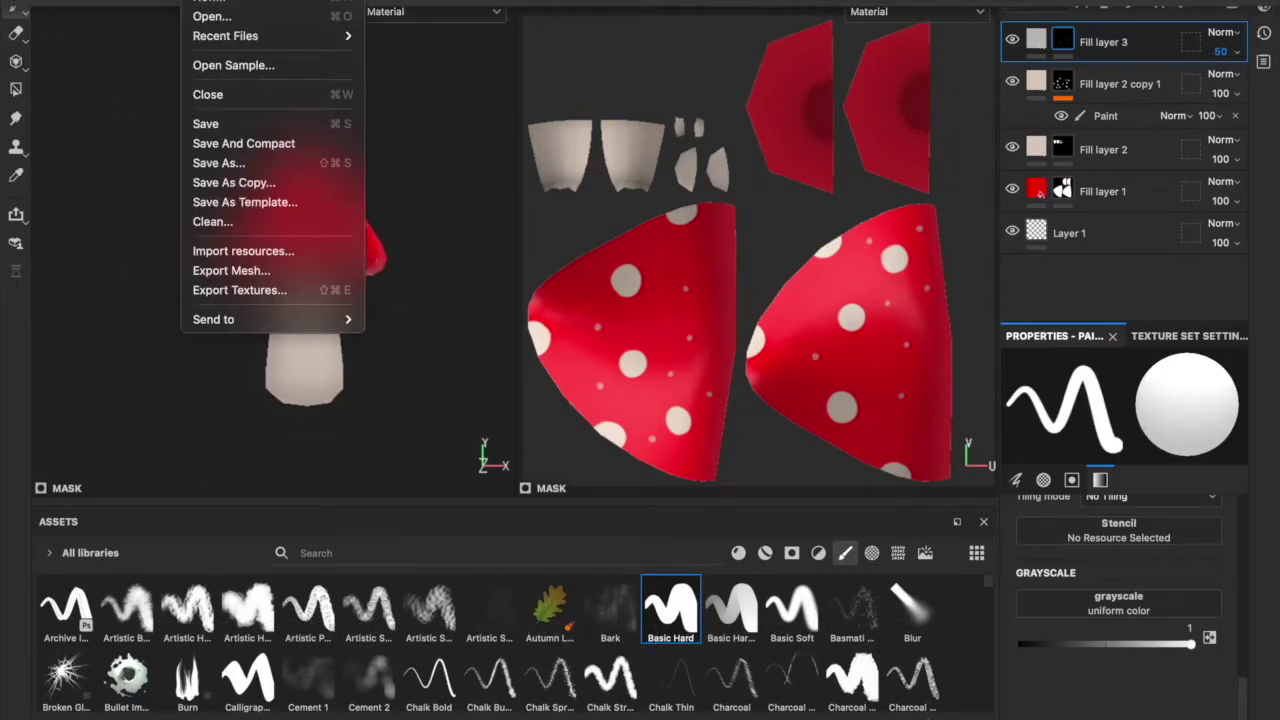
Step: Save the project as Mushroom
left_click(251, 127)
type("Mushroom")
left_click(736, 264)
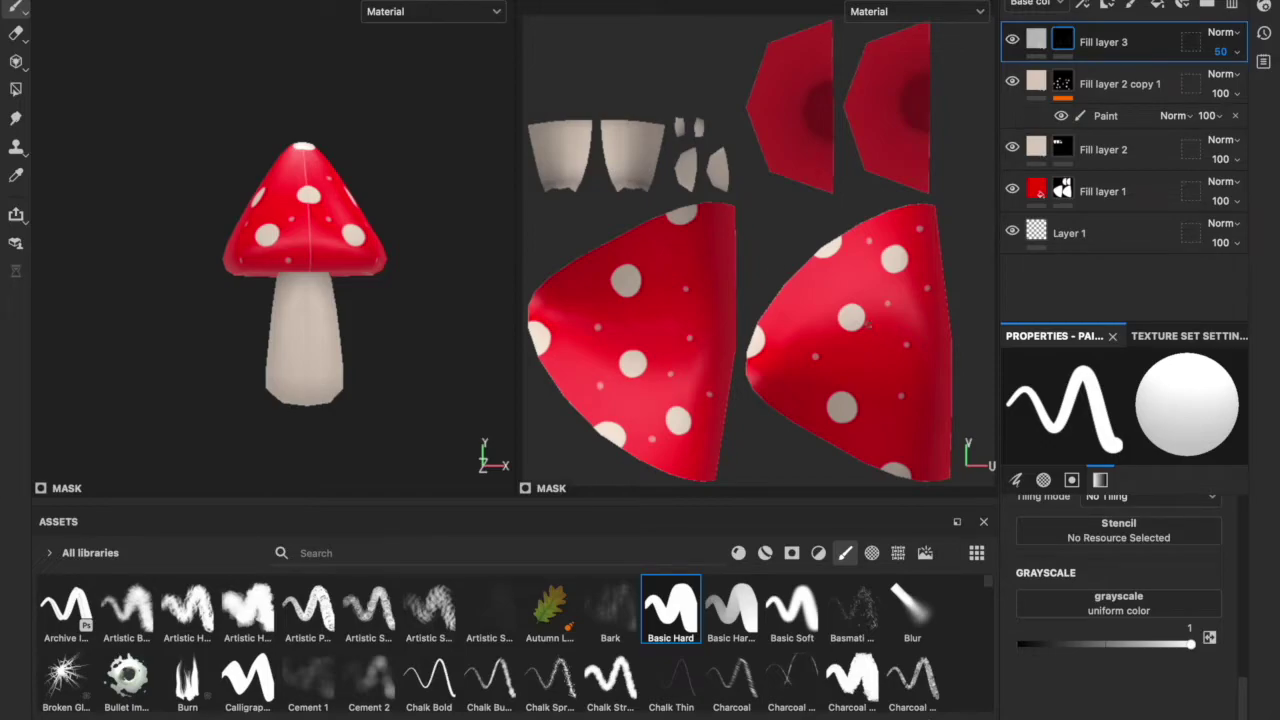
Step: Rename the layers to Stem, Dots and Smaller Dots
left_click(1040, 149)
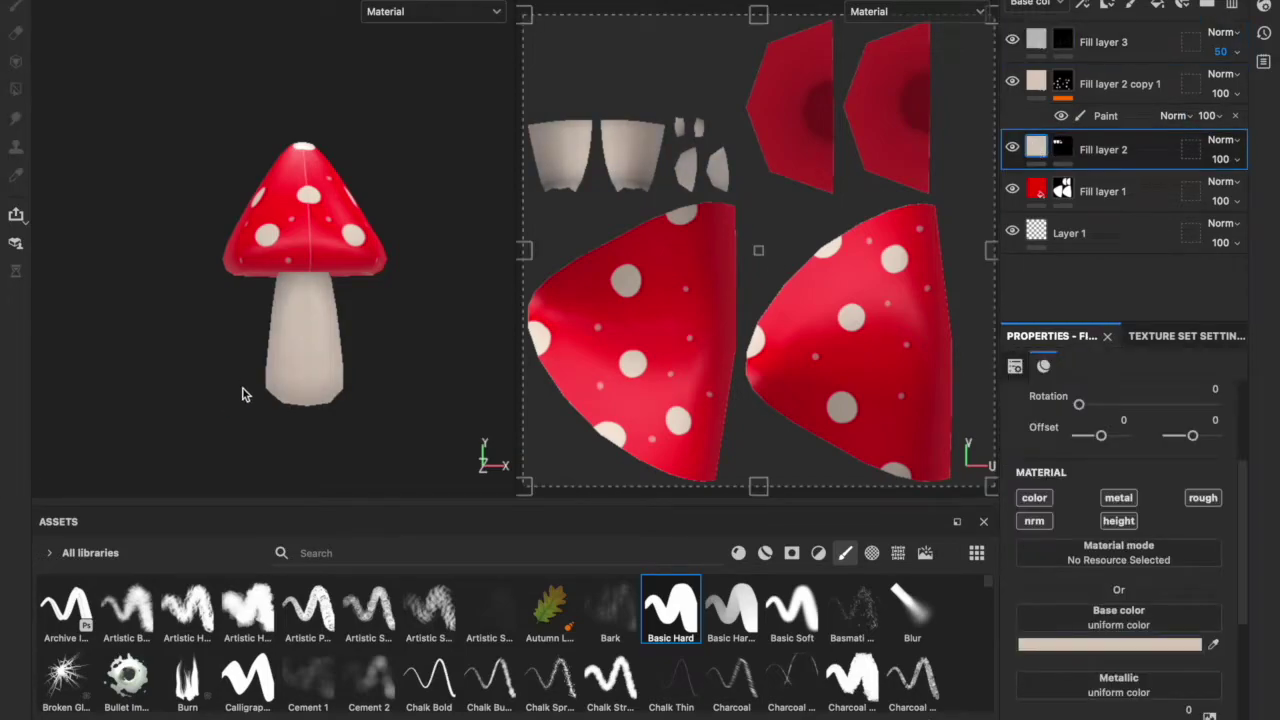
double_click(1114, 248)
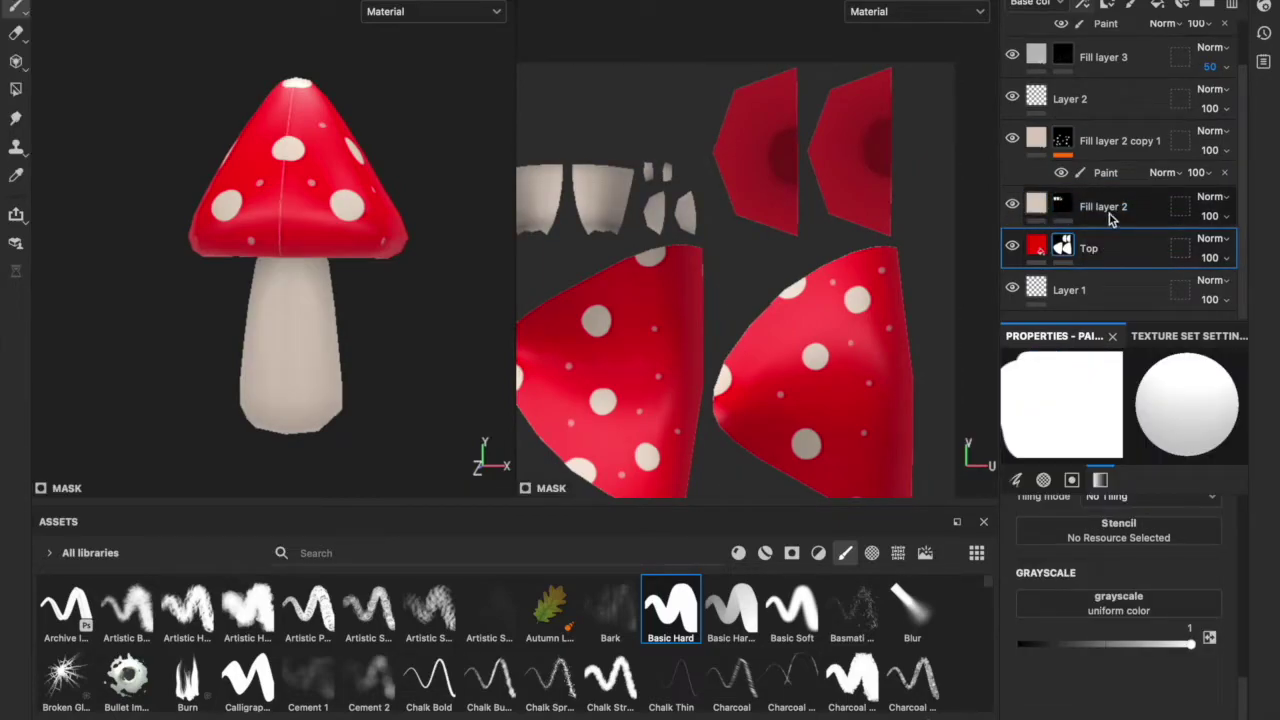
double_click(1113, 205)
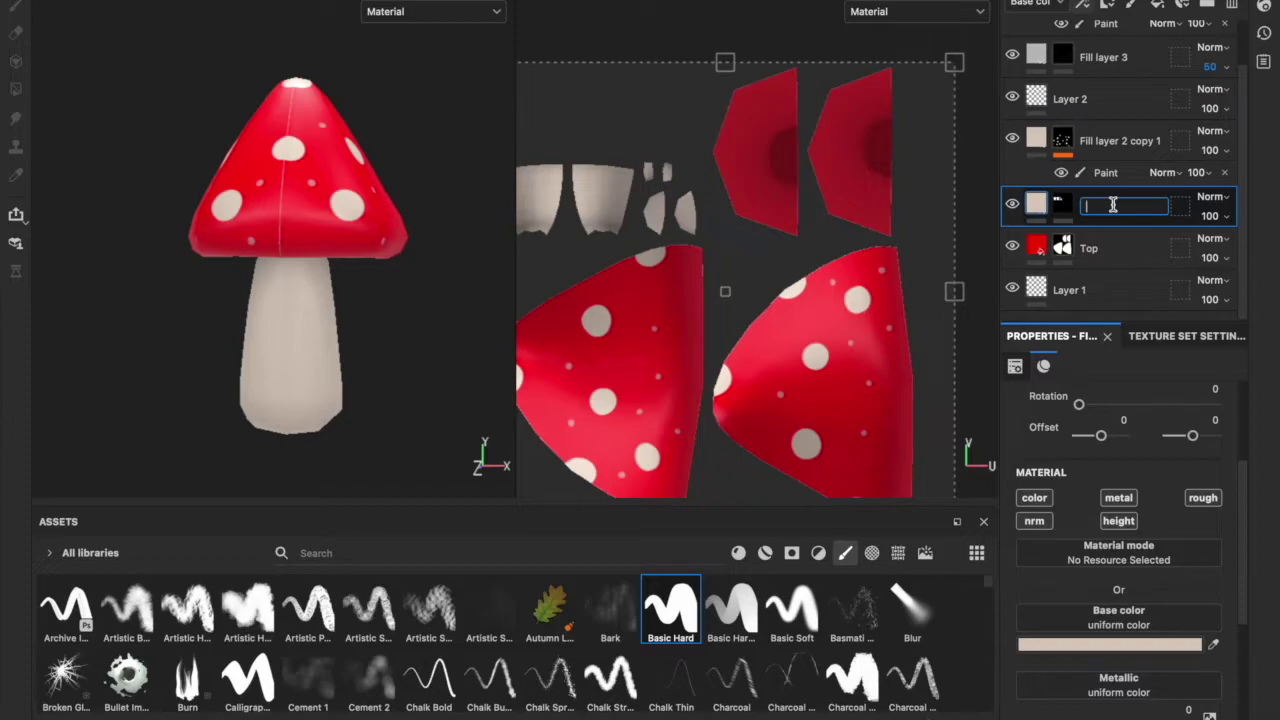
type("Stem")
key("Return")
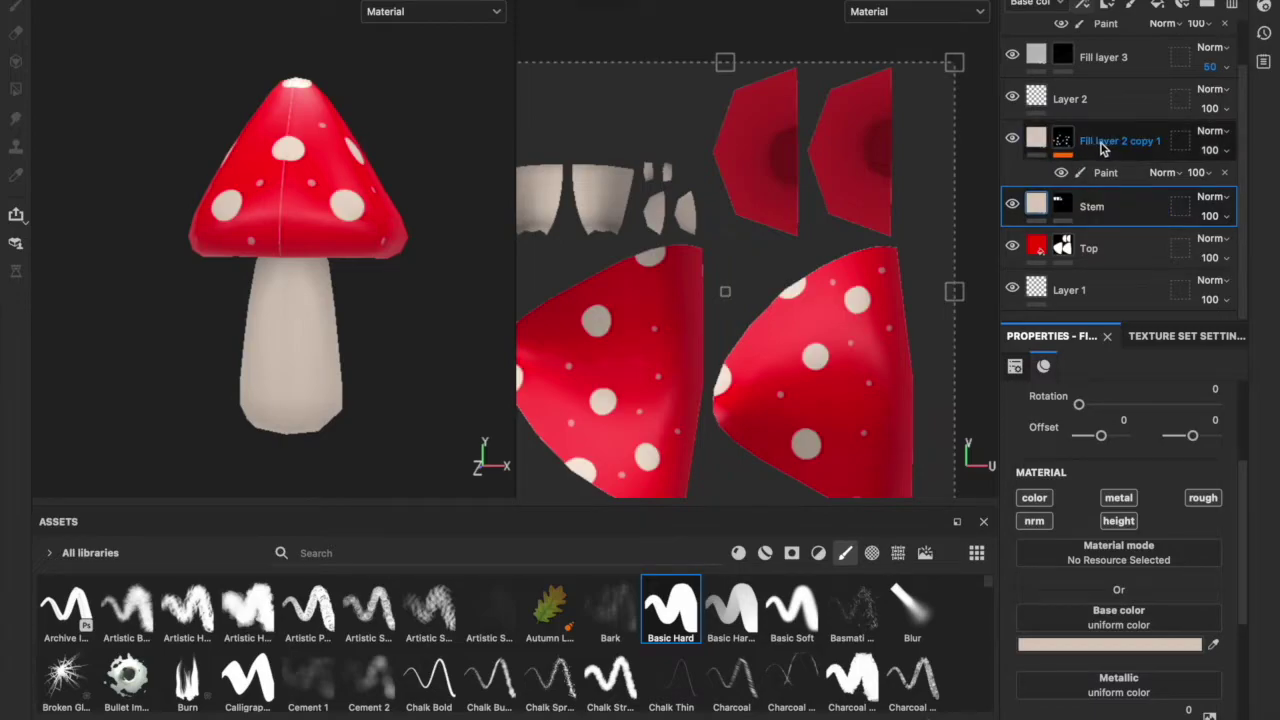
double_click(1128, 141)
type("Dots")
key("Return")
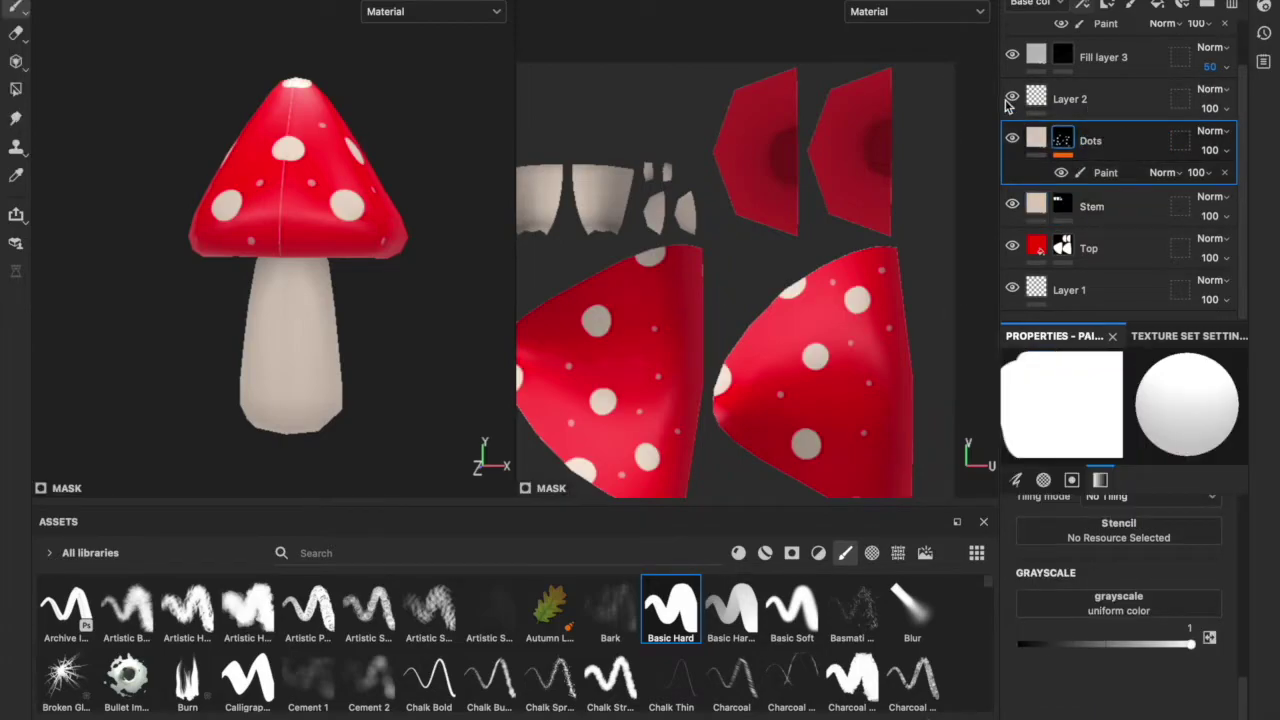
double_click(1125, 110)
type("Smaller Dots")
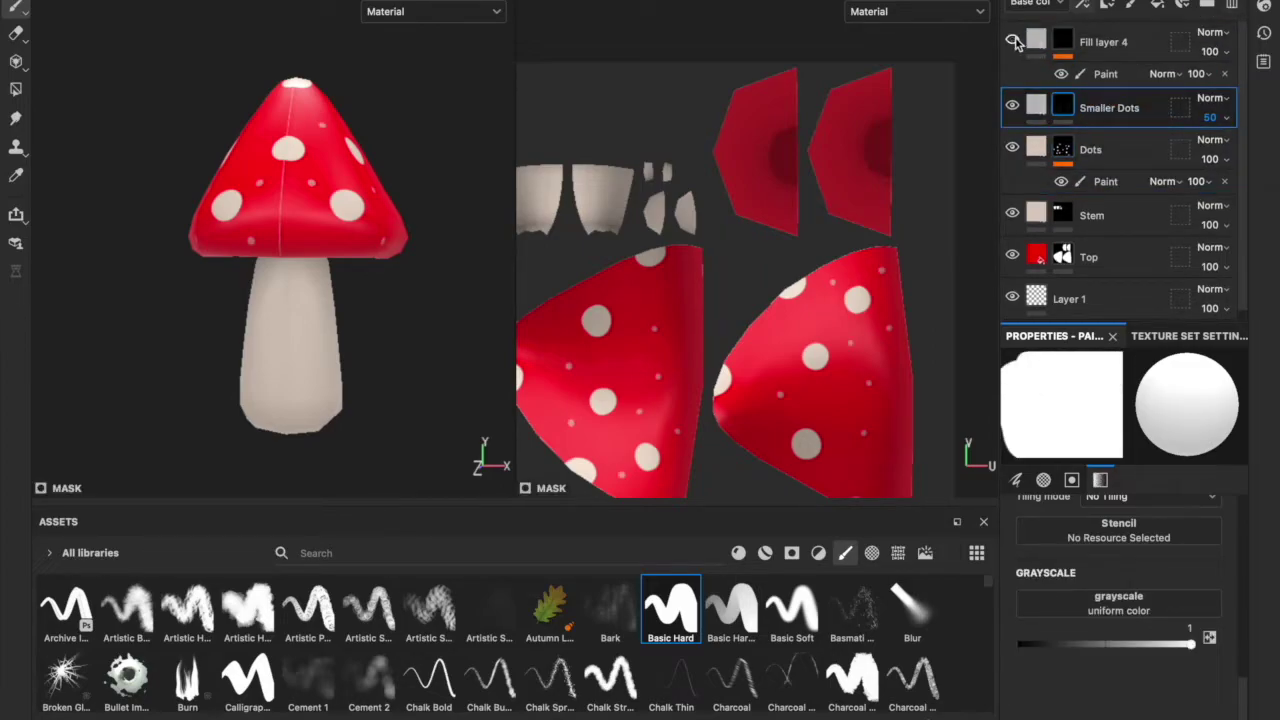
Step: Delete the unused Fill layer 4
left_click(1170, 37)
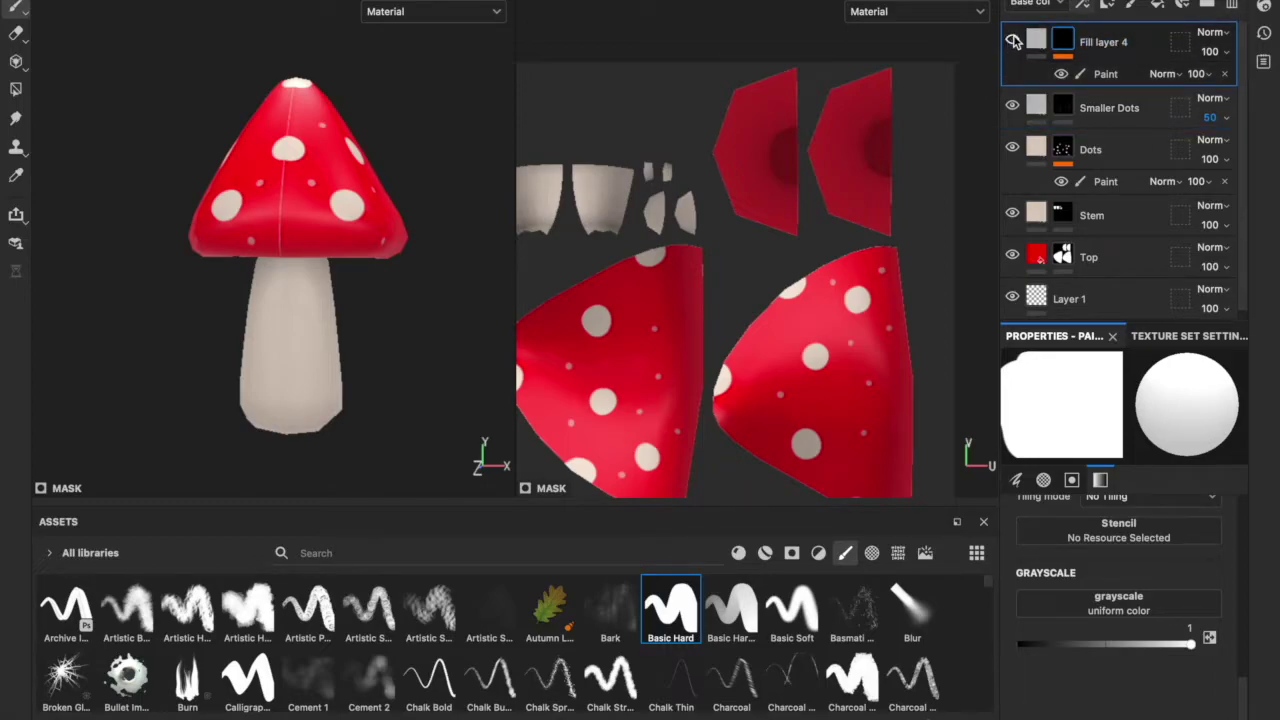
left_click(1235, 7)
right_click(1060, 147)
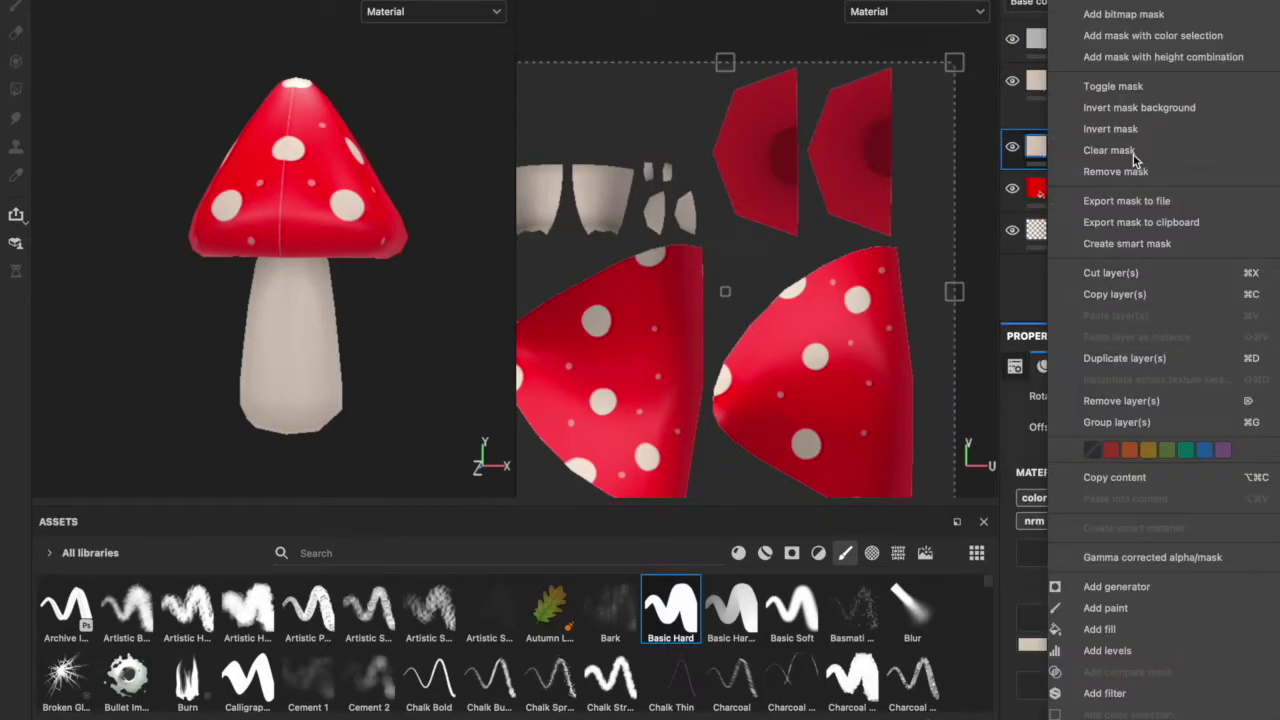
Step: Duplicate the Stem layer, move Stem copy 1 to the top, and add a paint effect
left_click(1128, 358)
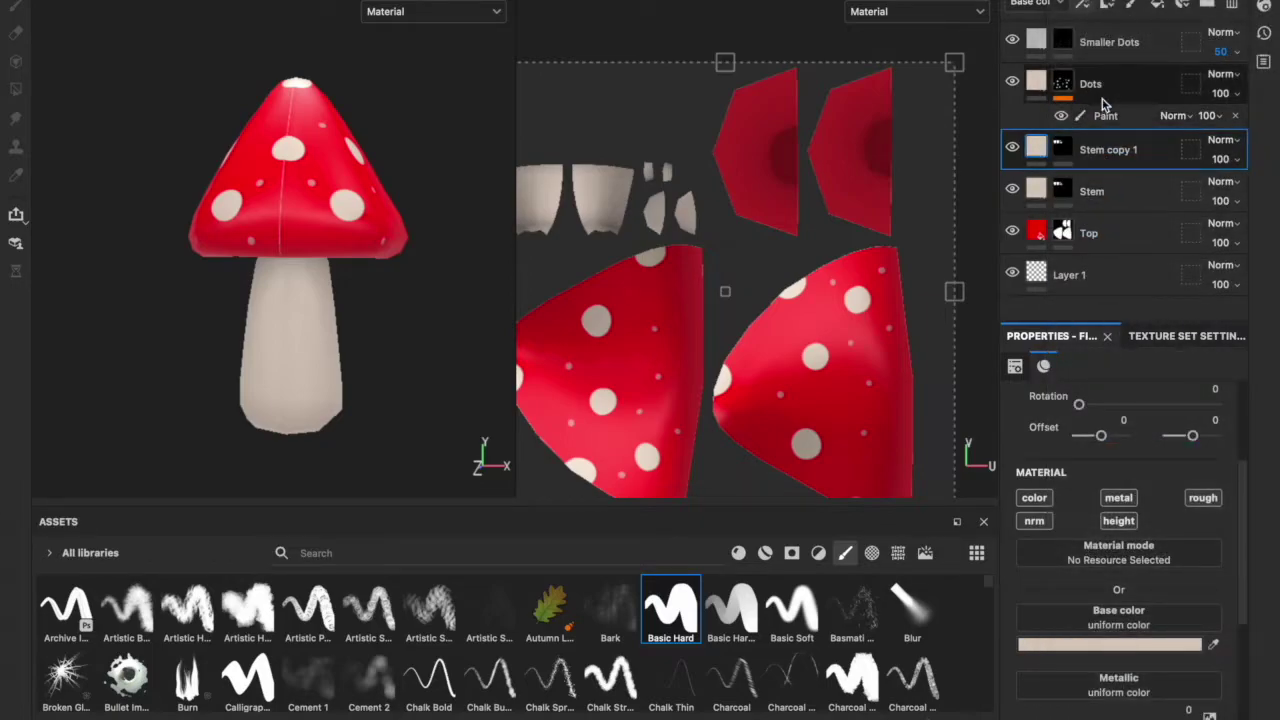
left_click(1128, 8)
left_click(1115, 40)
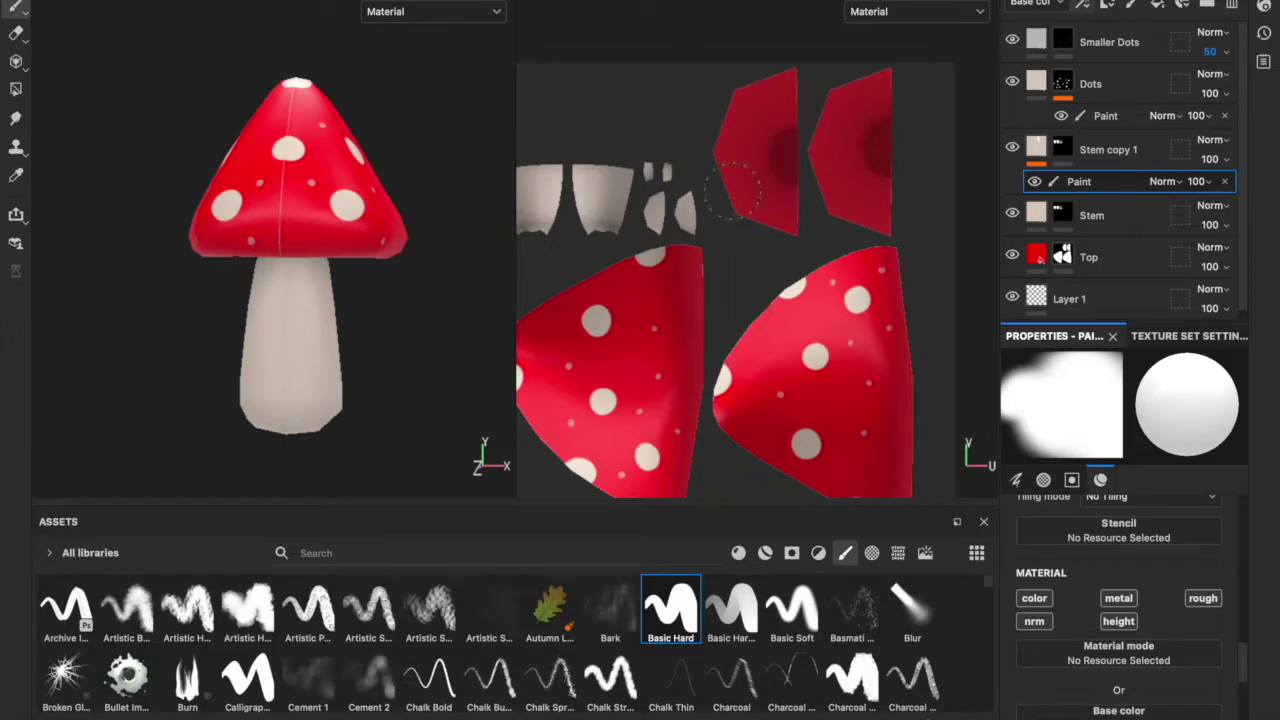
left_click(1125, 162)
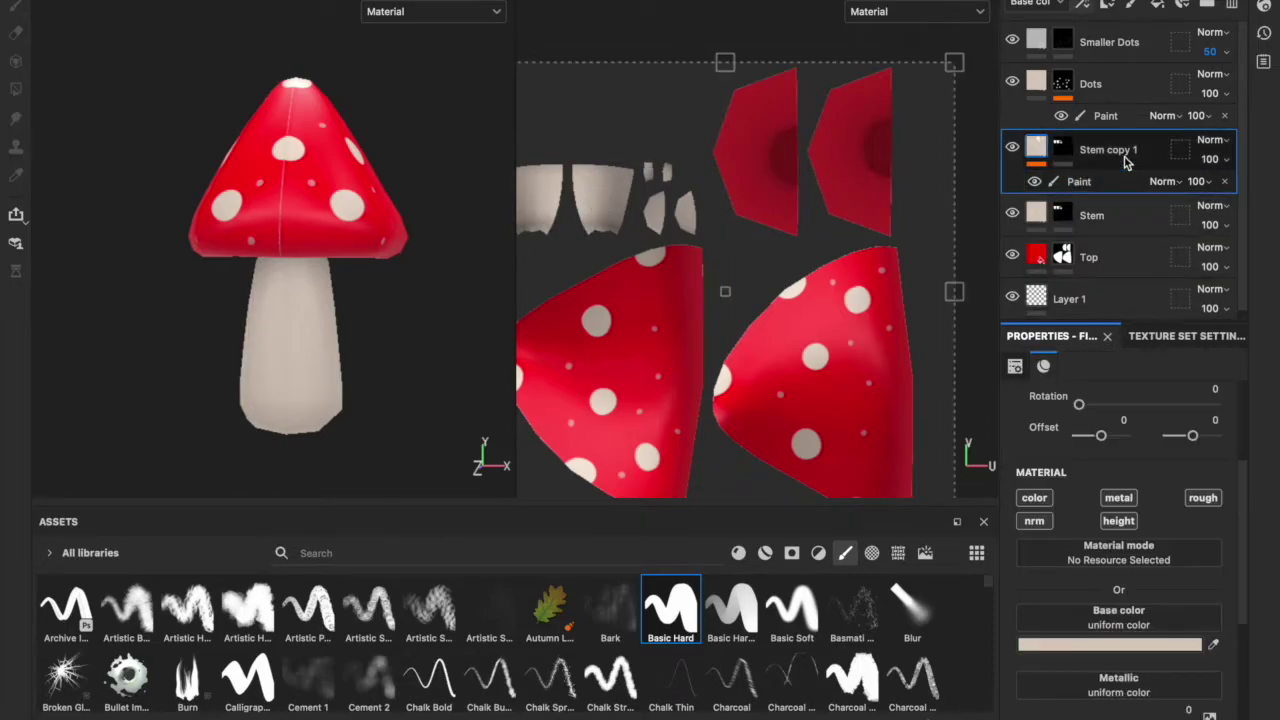
left_click_drag(1114, 156, 1104, 36)
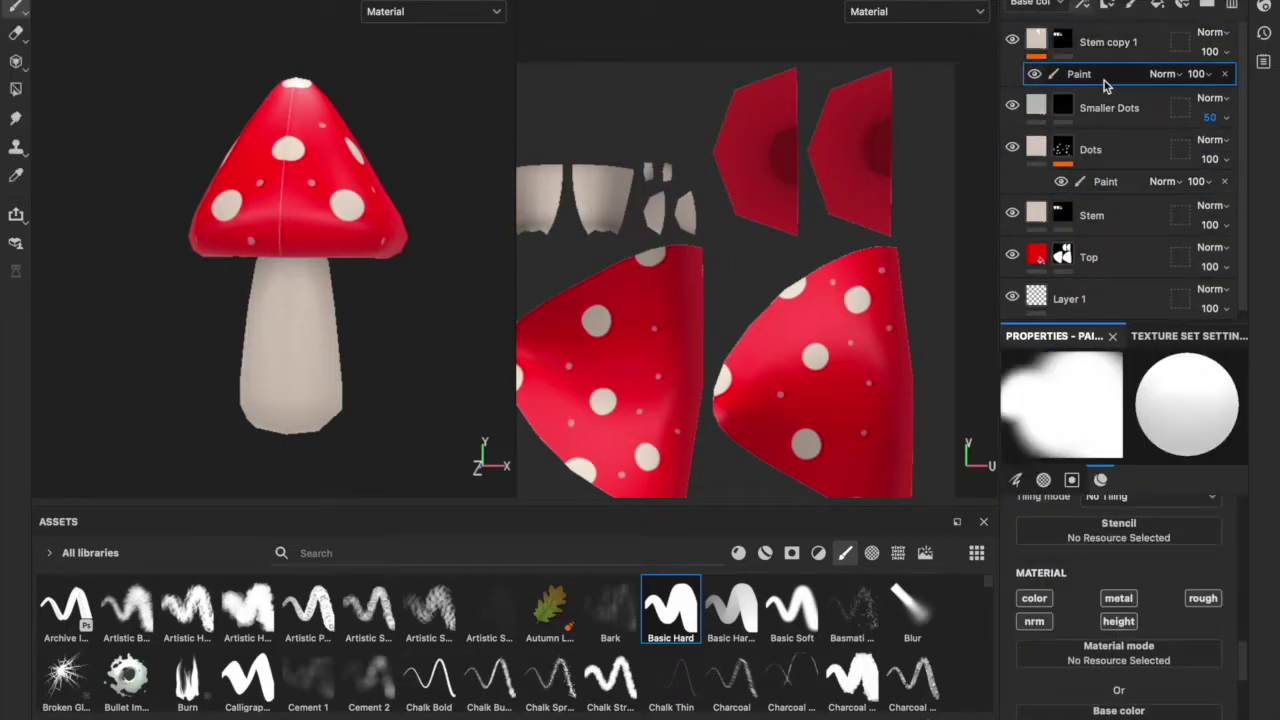
right_click(1104, 36)
left_click(1115, 44)
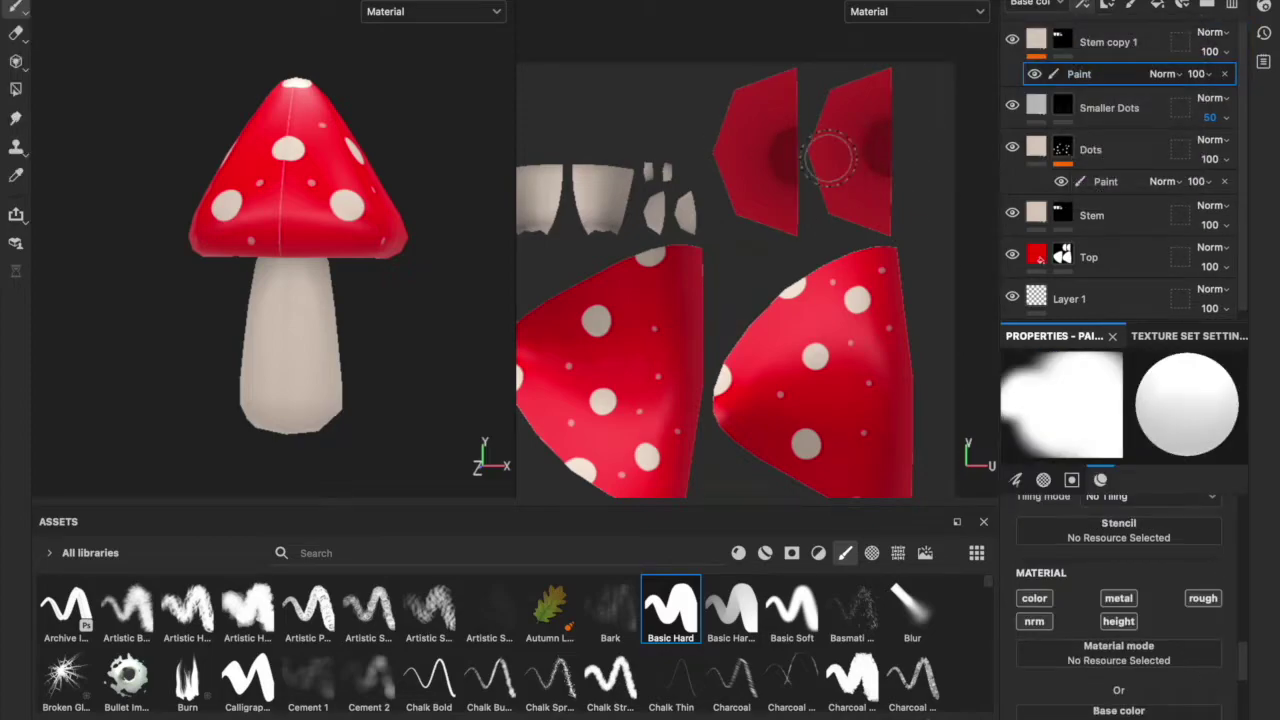
Step: Replace Stem copy 1's paint effect with a fresh one, undoing a stray new layer
left_click(1036, 40)
left_click(1085, 74)
left_click(1228, 12)
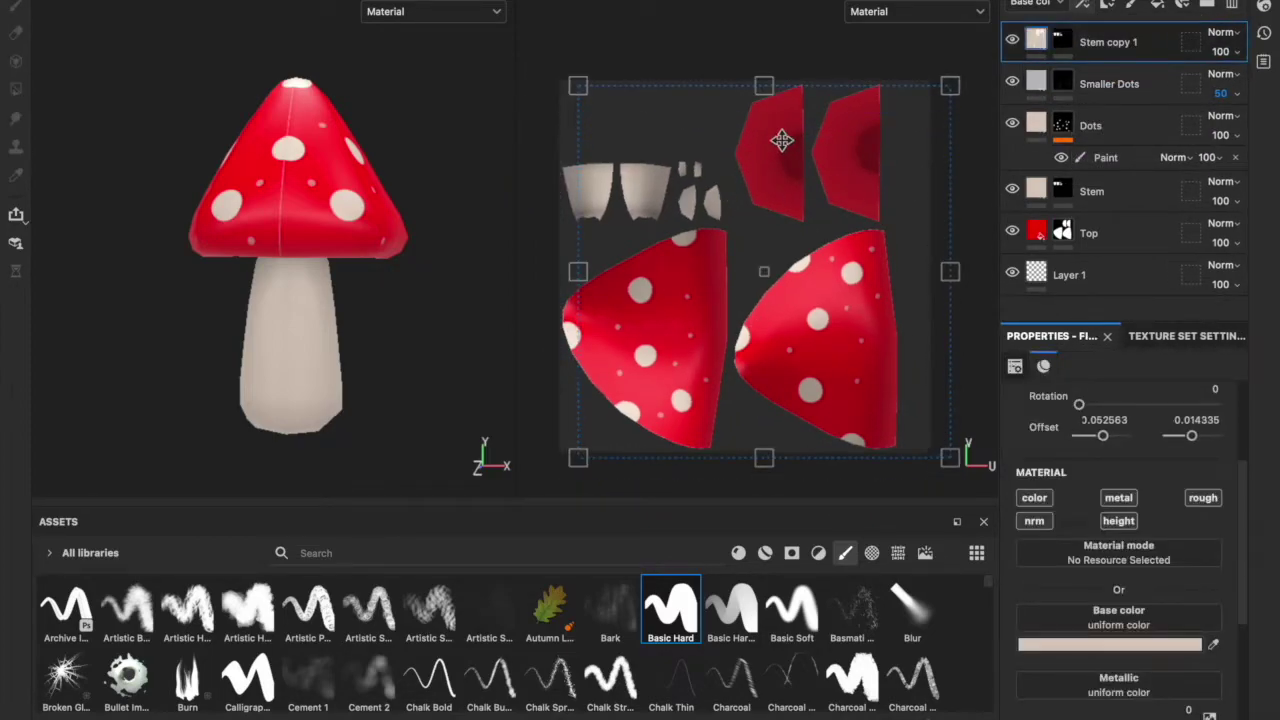
left_click(1130, 5)
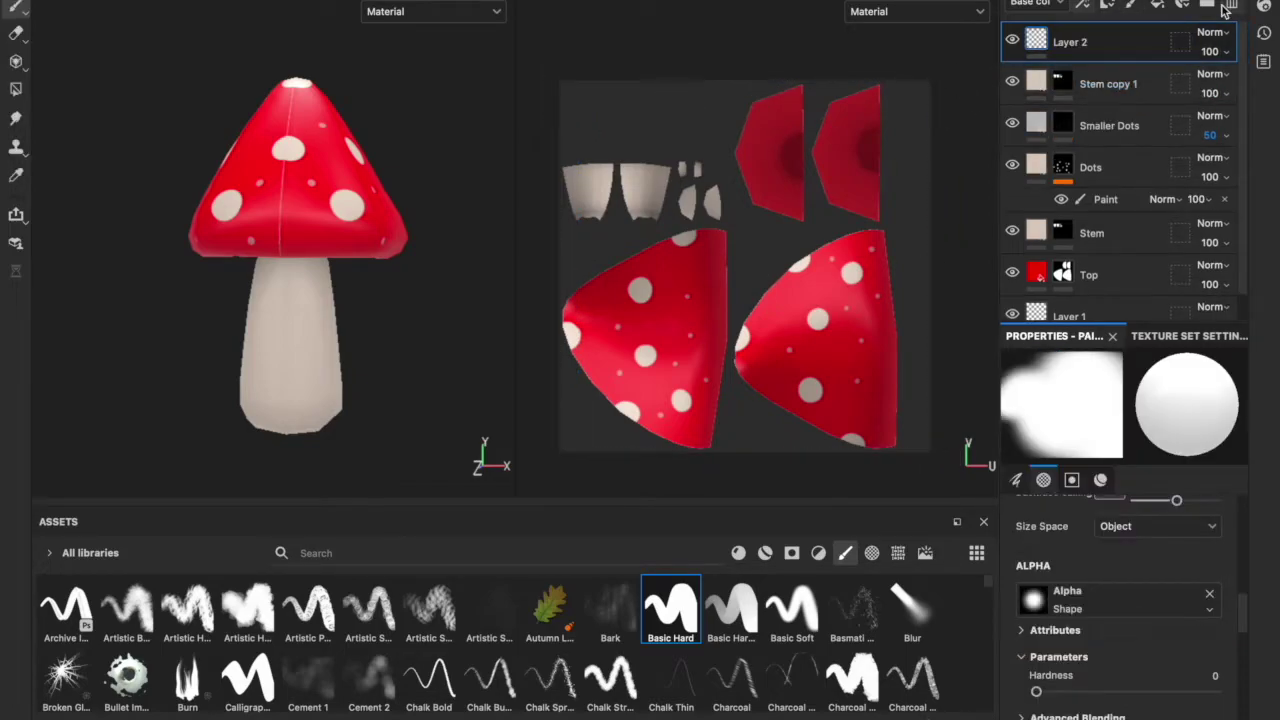
key("ctrl+z")
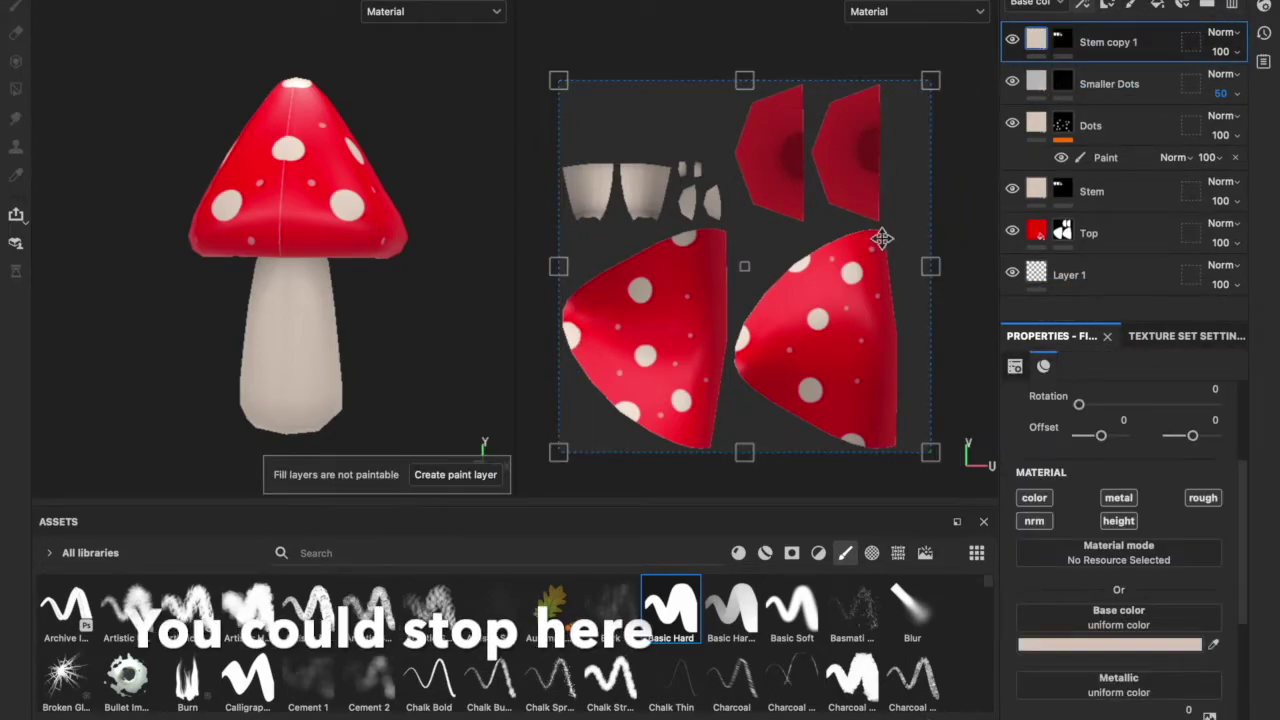
left_click(1083, 6)
left_click(1128, 46)
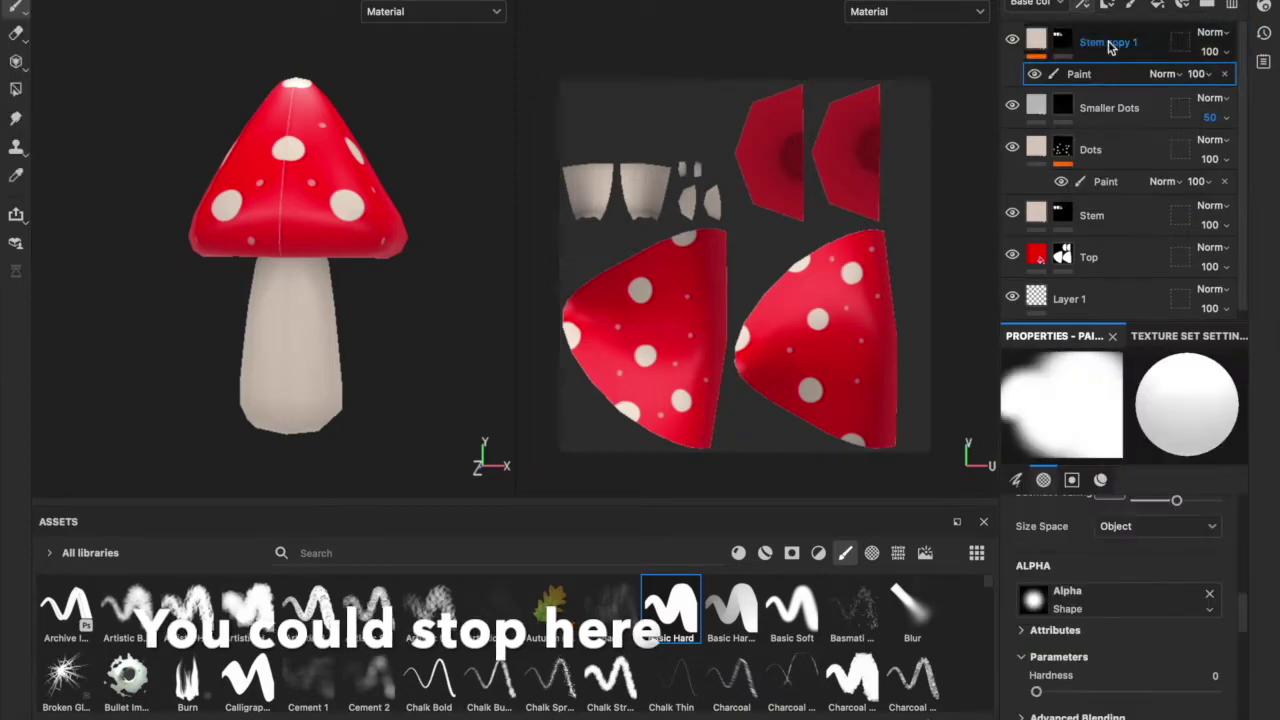
Step: Open Stem copy 1's base colour picker
left_click(1015, 540)
scroll(1092, 682, "up", 3)
scroll(1092, 682, "down", 5)
scroll(1092, 682, "down", 2)
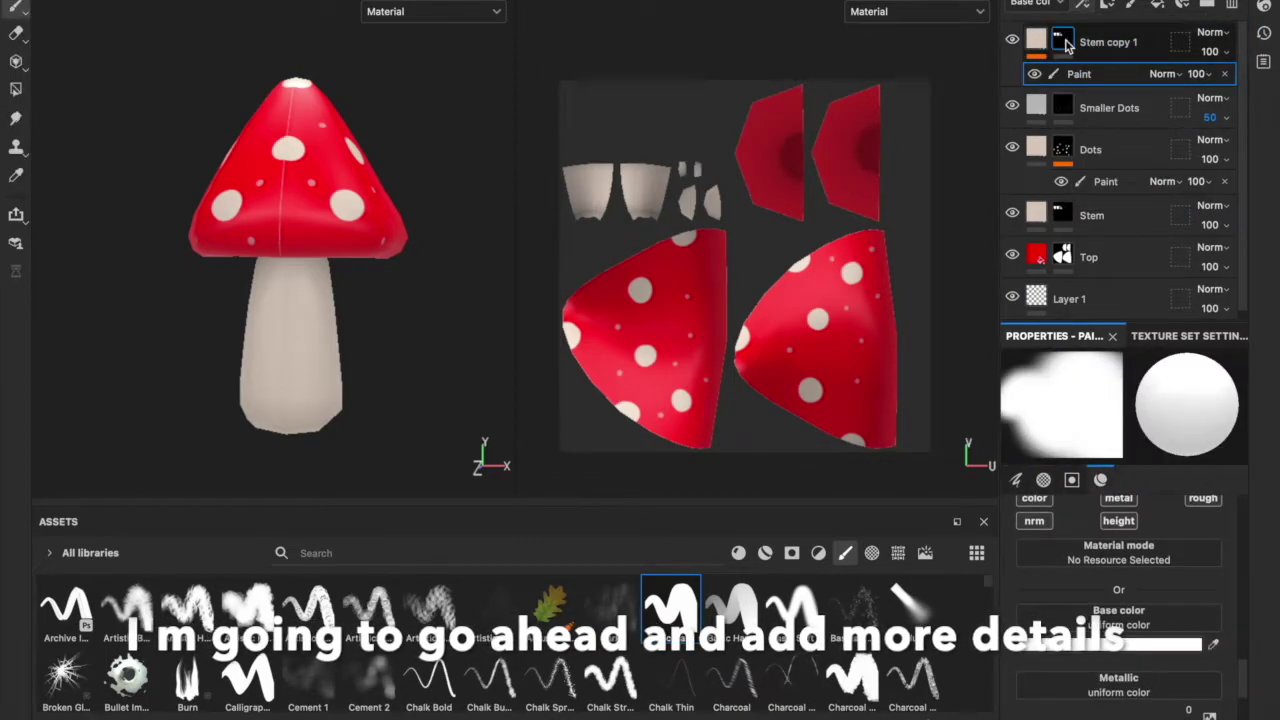
left_click(1108, 42)
left_click(1160, 645)
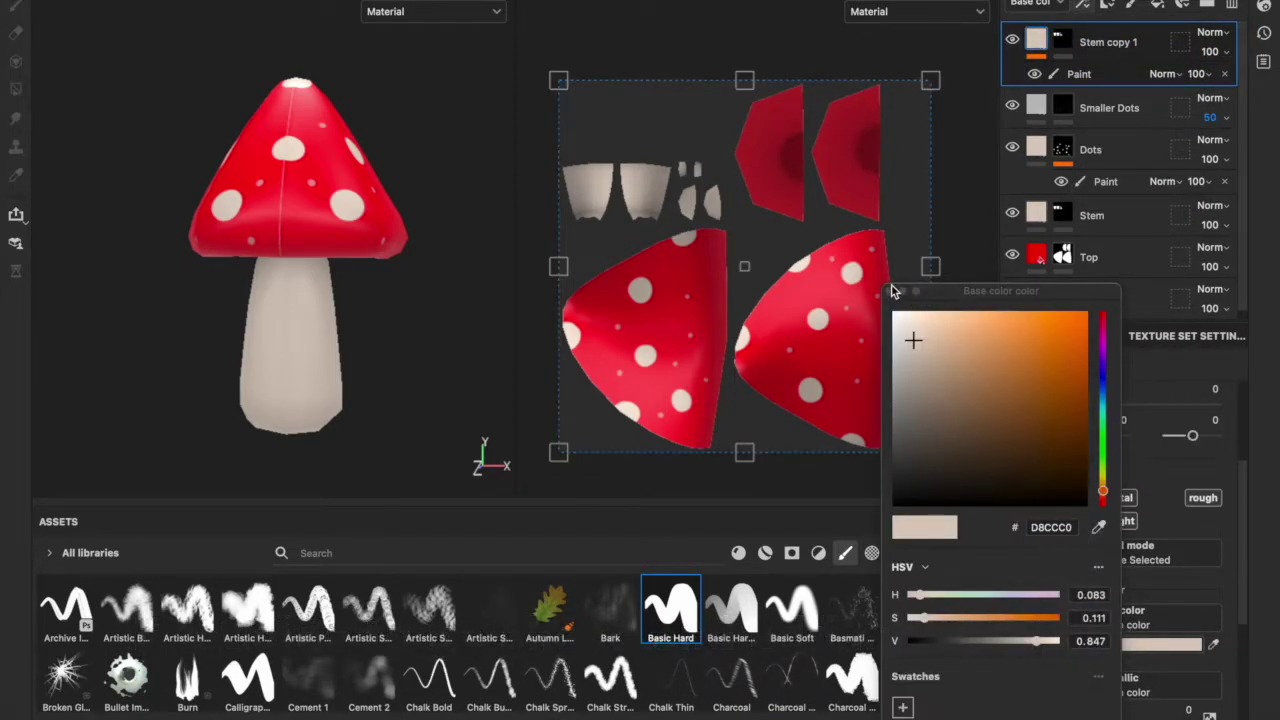
left_click(1079, 74)
Step: Replace Stem copy 1 with a new paint layer and switch to the 2D UV view
left_click(902, 292)
scroll(657, 210, "up", 2)
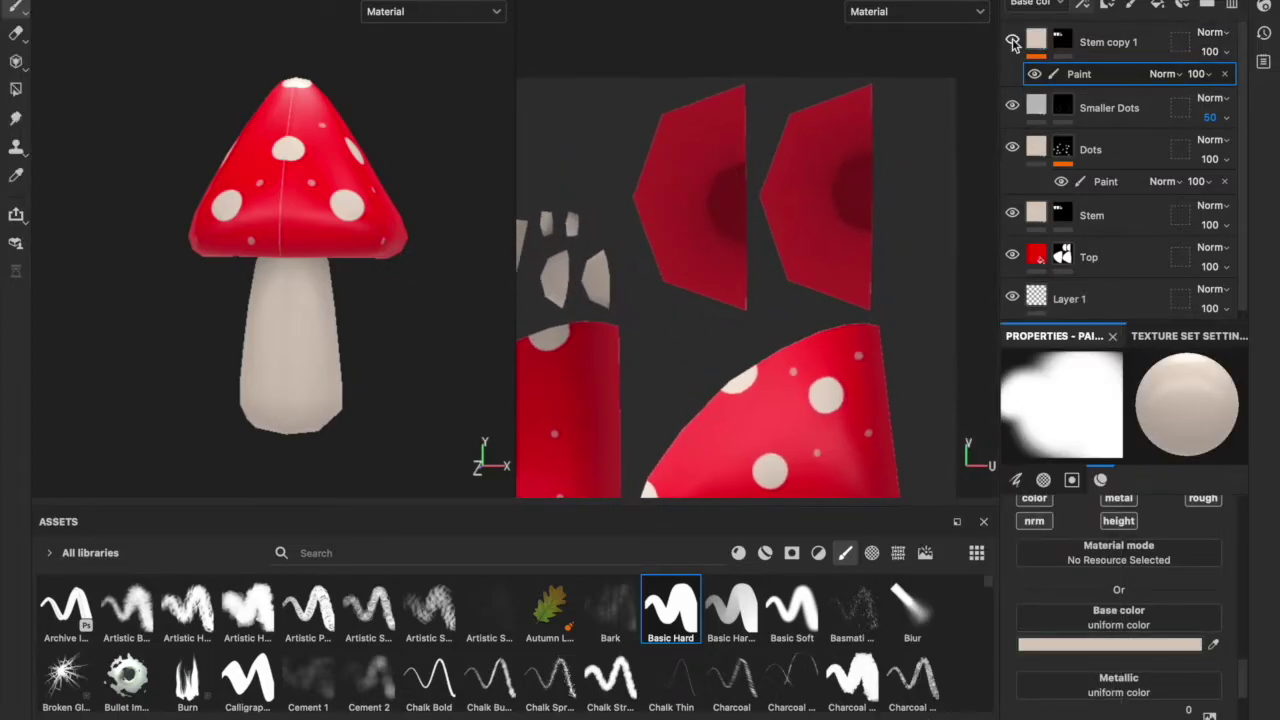
left_click(1012, 42)
key("Delete")
key("ctrl+shift+l")
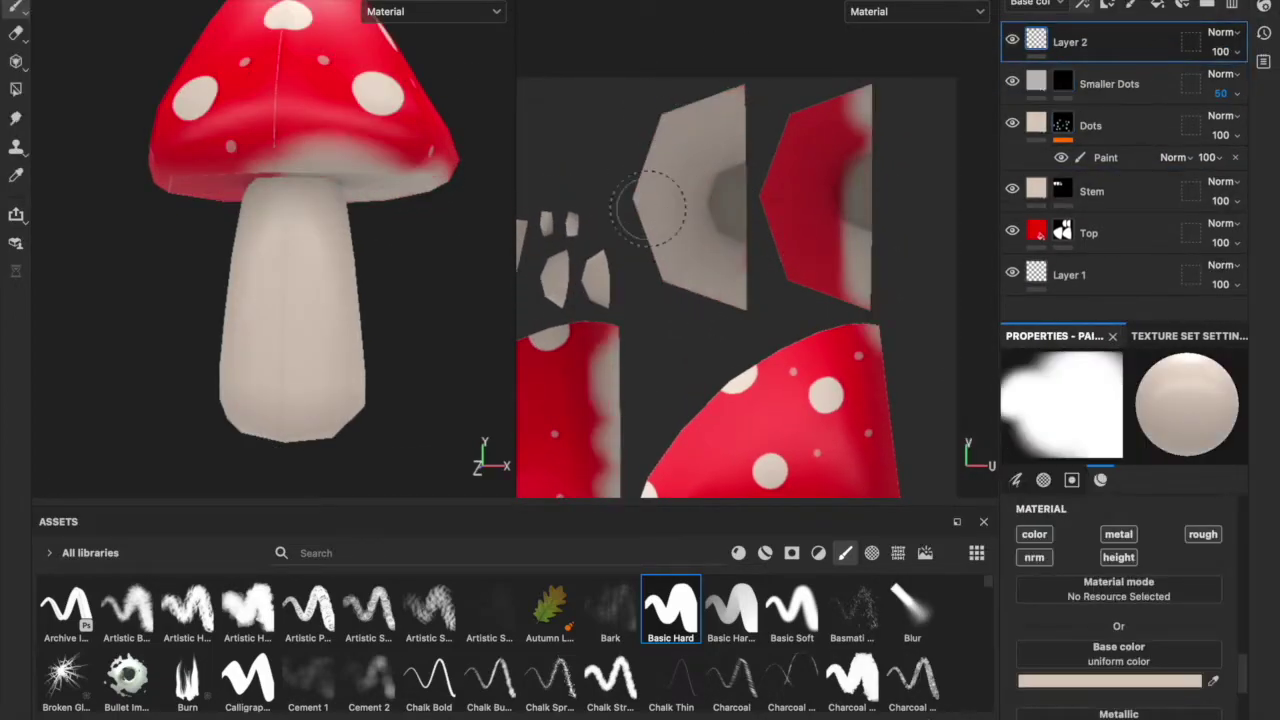
scroll(648, 208, "down", 1)
Step: Paint cream along the lower rim of the cap
left_click_drag(745, 200, 775, 290)
scroll(700, 300, "down", 2)
scroll(851, 386, "up", 3)
left_click_drag(760, 420, 787, 208)
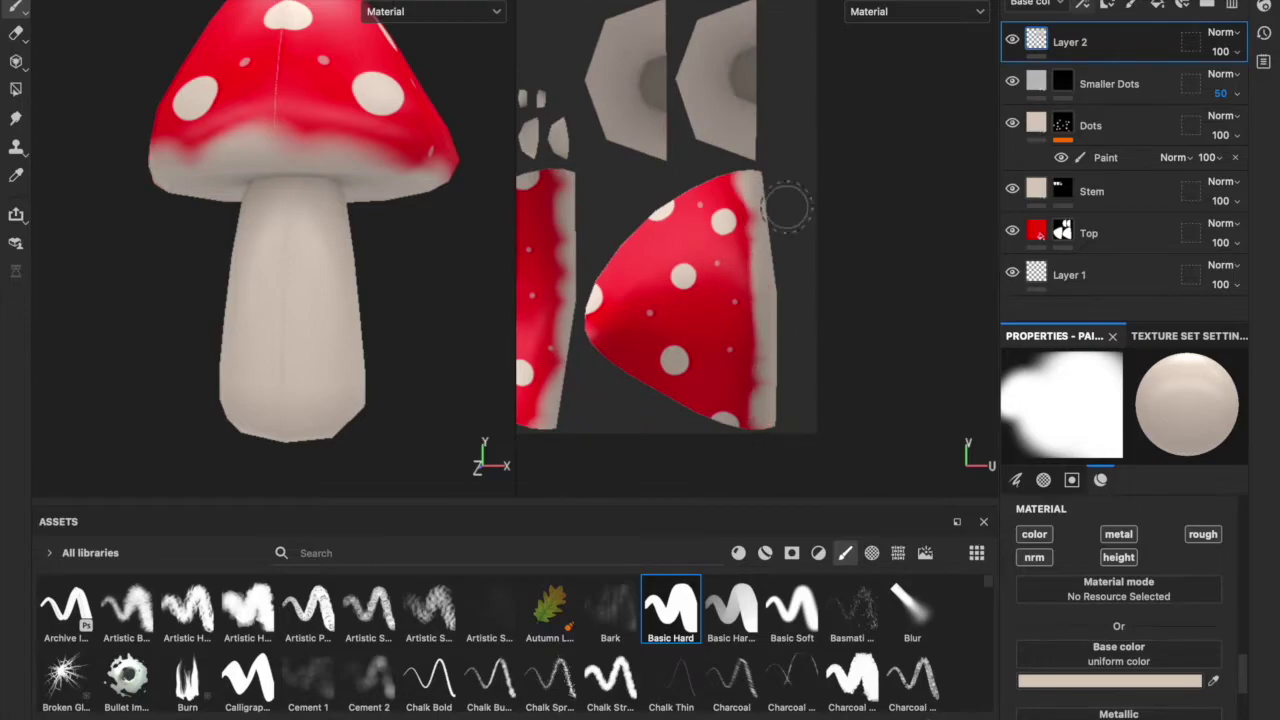
key("f")
mouse_move(491, 131)
left_mouse_down("alt")
mouse_move(371, 111)
mouse_move(94, 206)
left_mouse_up("alt")
Step: Erase the overspill and add the Baked Lighting environment filter to the stack
key("e")
scroll(562, 225, "up", 2)
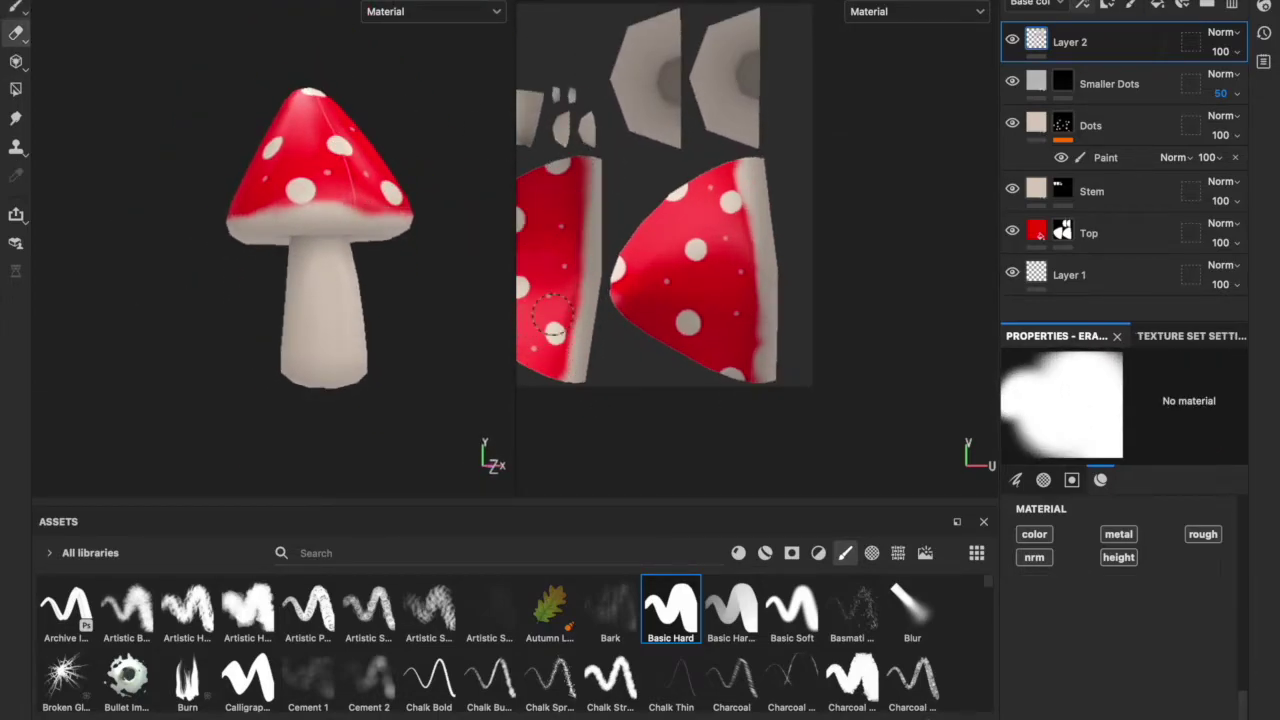
scroll(337, 200, "down", 2)
scroll(320, 250, "up", 3)
scroll(310, 347, "down", 1)
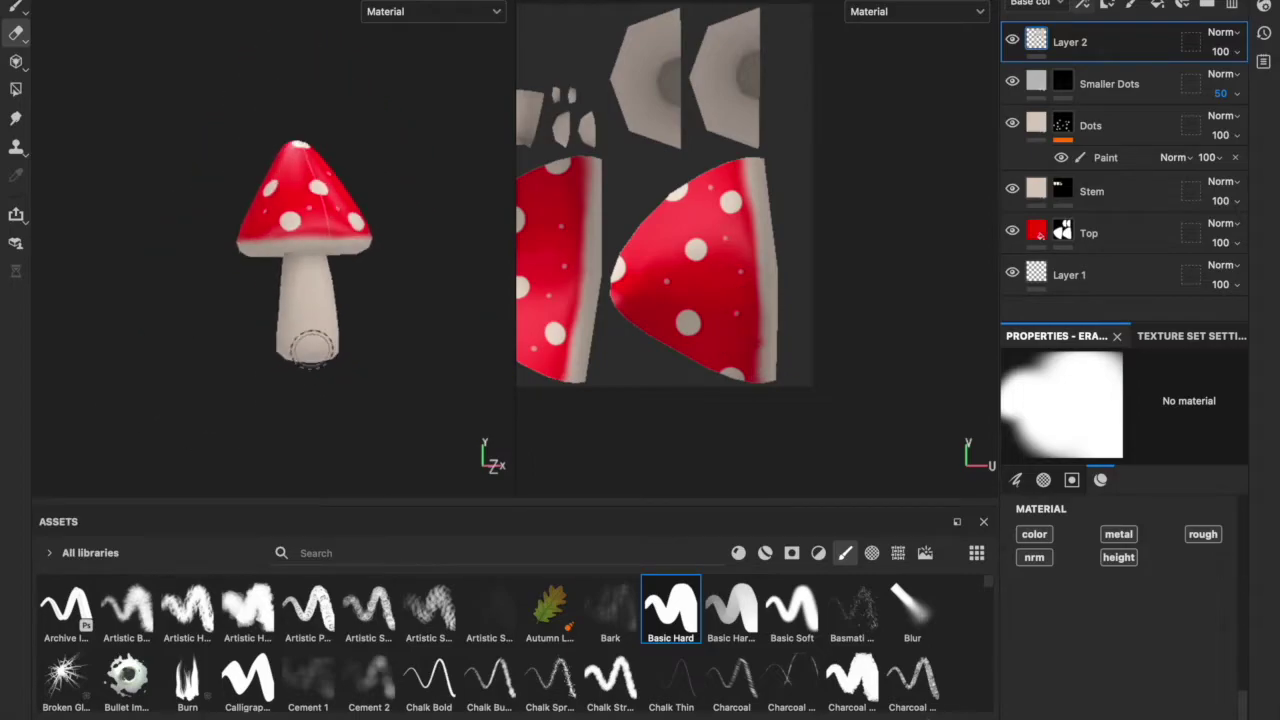
scroll(286, 271, "down", 2)
mouse_move(63, 608)
left_mouse_down()
mouse_move(1083, 40)
mouse_move(1107, 52)
left_mouse_up()
Step: Set the Baked Lighting Environment layer to Overlay blend mode at about 25 opacity
left_click(1210, 32)
left_click(1200, 292)
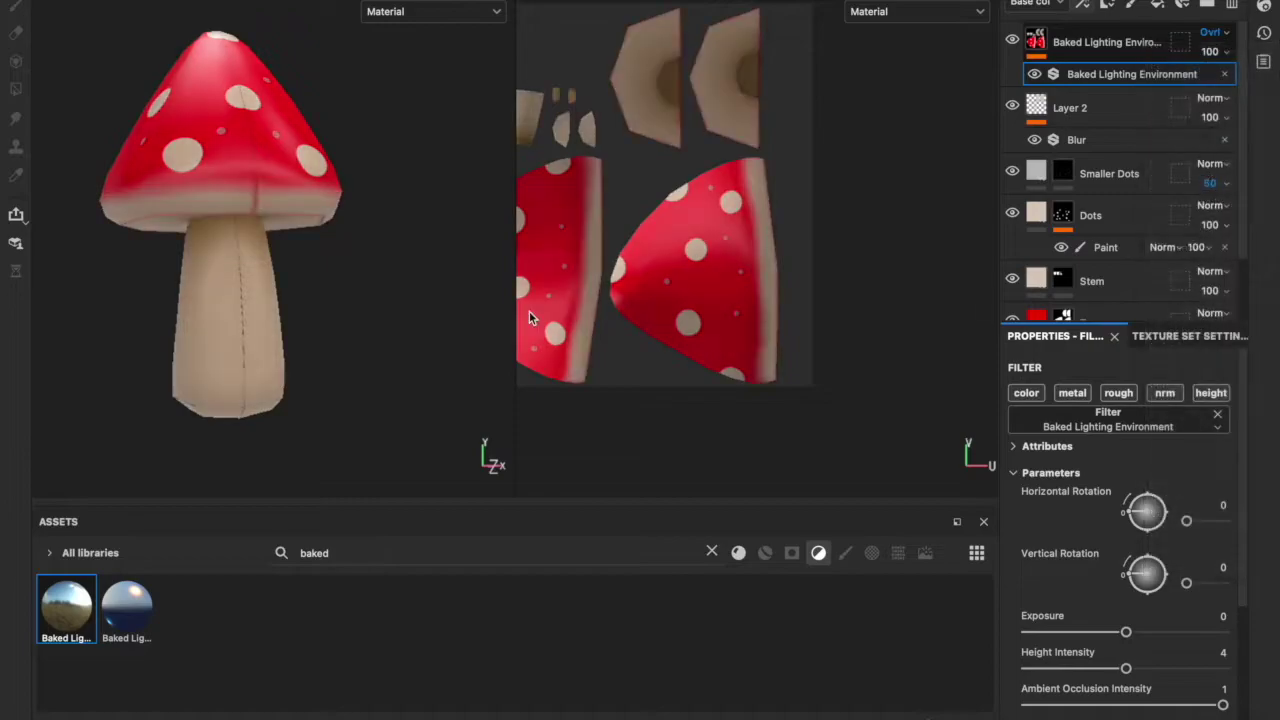
scroll(380, 311, "up", 3)
scroll(304, 190, "down", 3)
double_click(1130, 44)
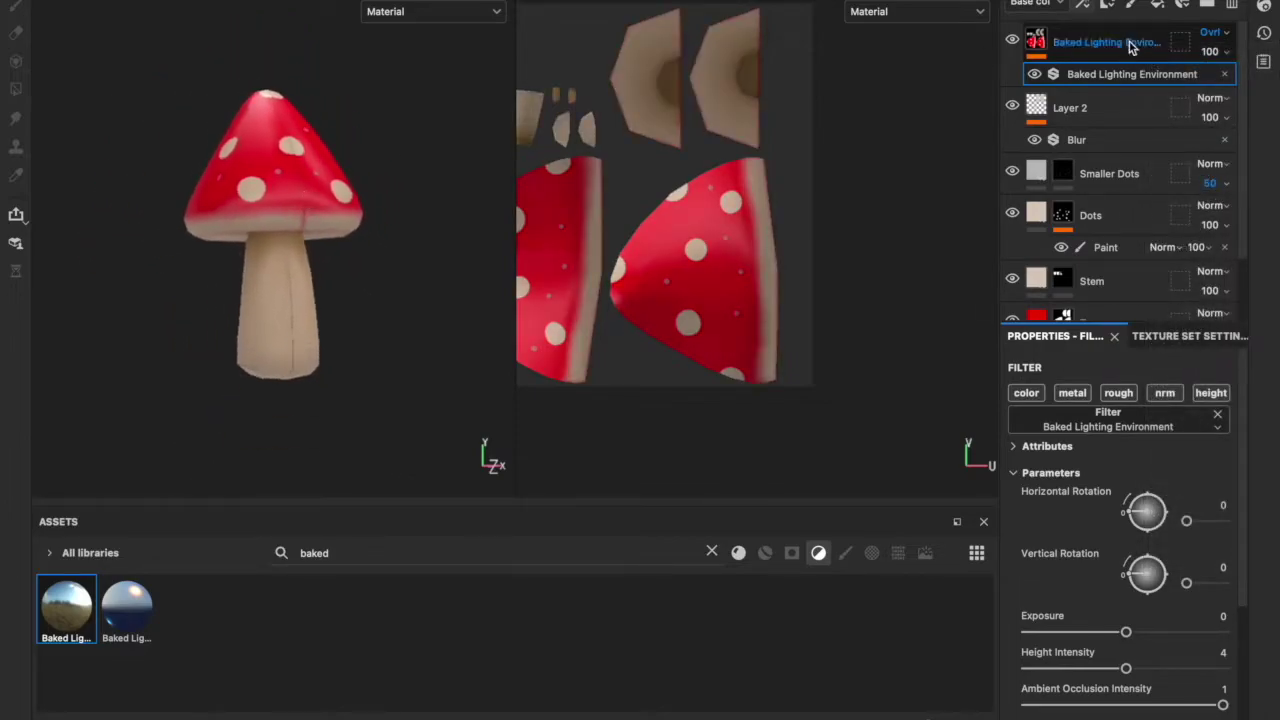
left_click_drag(1213, 55, 1216, 86)
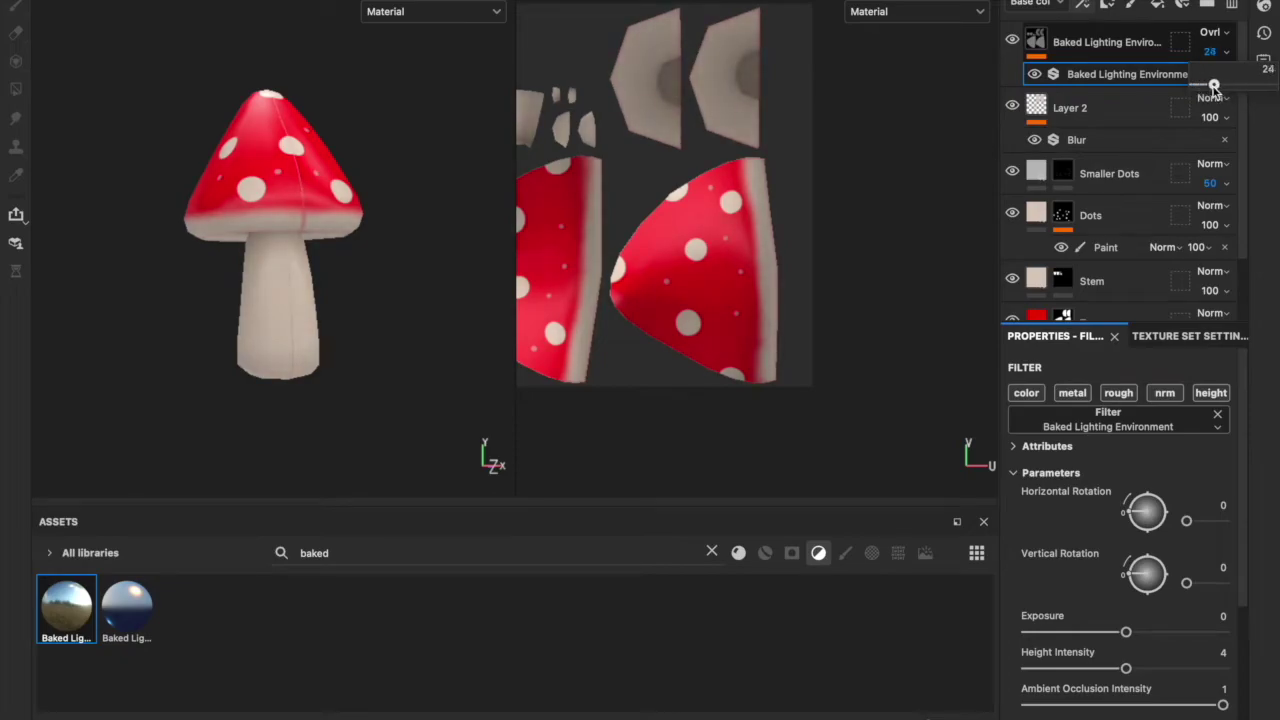
Step: Orbit and zoom around the mushroom to inspect the new baked shading
scroll(306, 360, "up", 1)
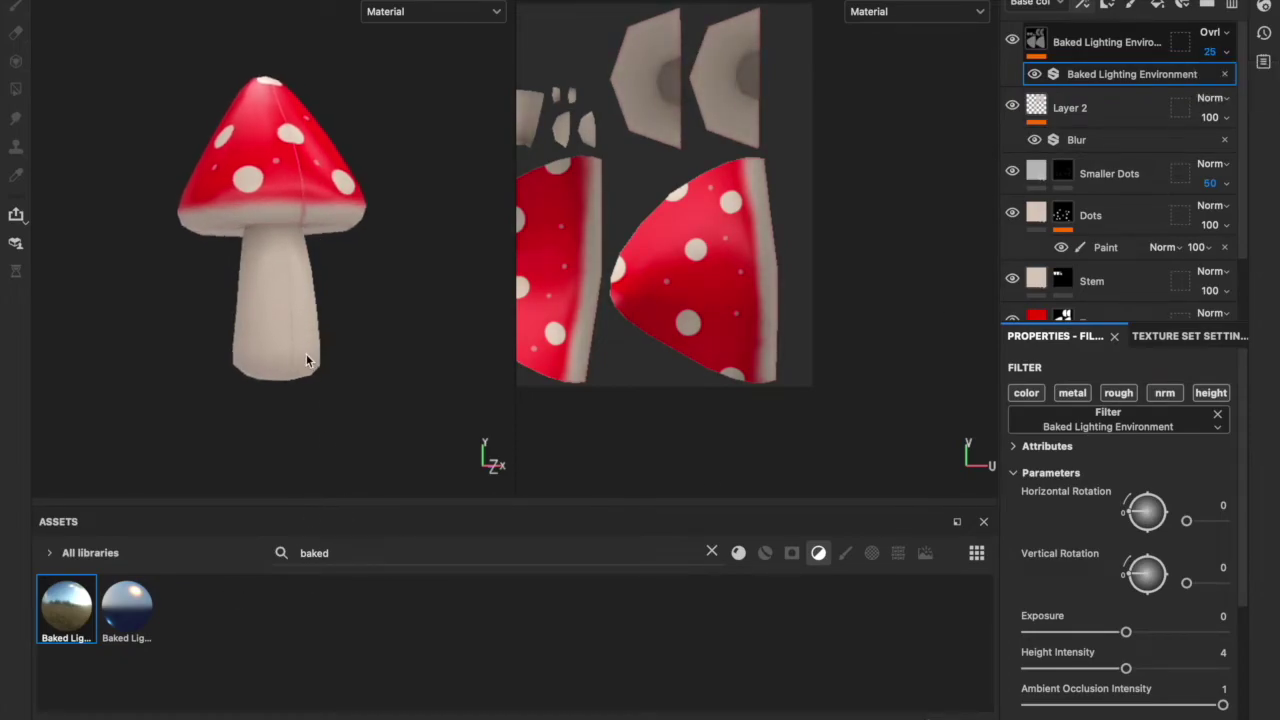
scroll(294, 311, "up", 3)
scroll(294, 311, "down", 3)
scroll(292, 315, "down", 1)
left_click(185, 2)
left_click(223, 131)
scroll(223, 131, "up", 1)
scroll(223, 131, "up", 2)
scroll(223, 131, "down", 2)
scroll(223, 131, "up", 4)
scroll(223, 124, "down", 4)
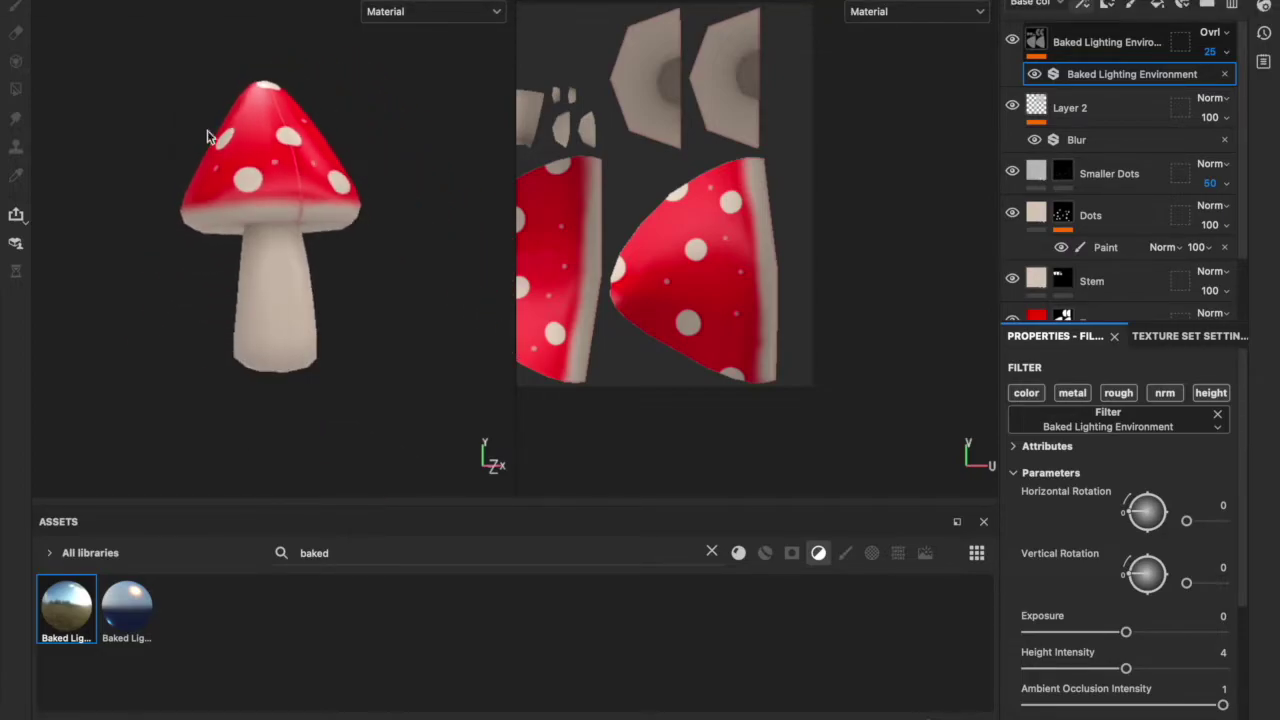
mouse_move(186, 154)
left_mouse_down("alt")
mouse_move(434, 131)
mouse_move(311, 204)
mouse_move(640, 228)
mouse_move(334, 212)
left_mouse_up("alt")
scroll(334, 212, "up", 3)
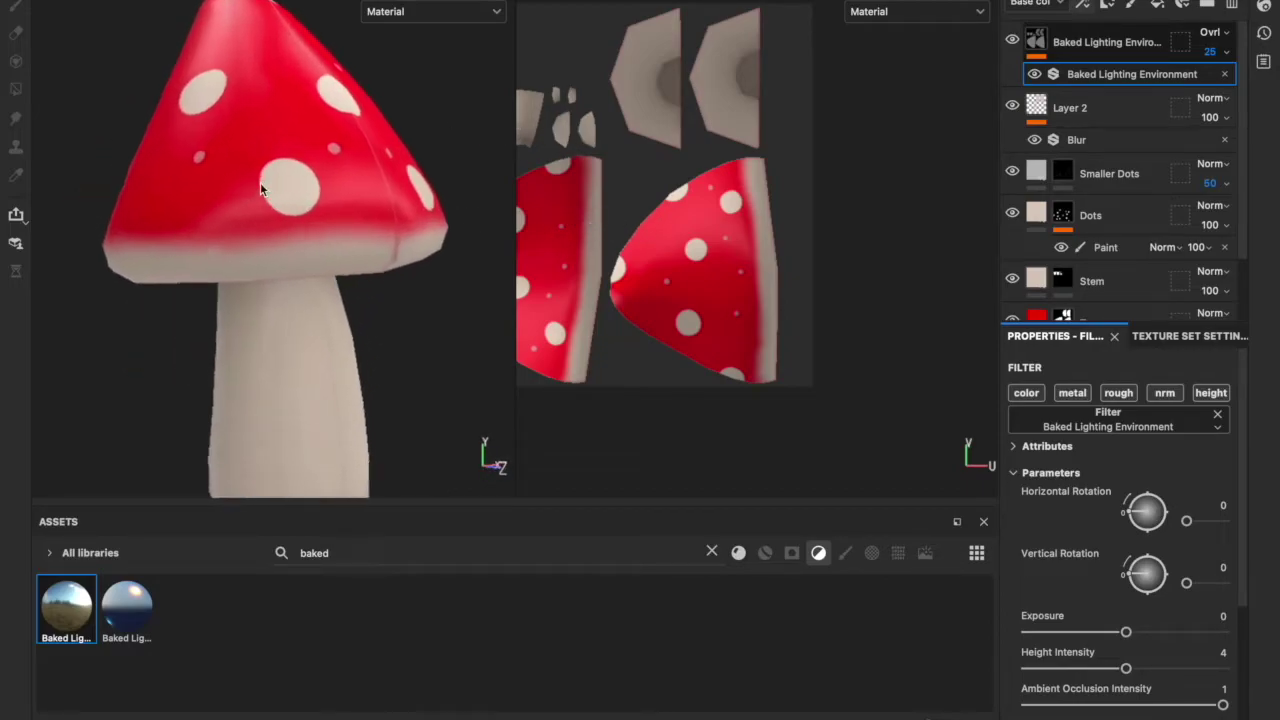
scroll(263, 186, "down", 4)
Step: Open the texture export settings and choose the output folder for the textures
left_click(205, 2)
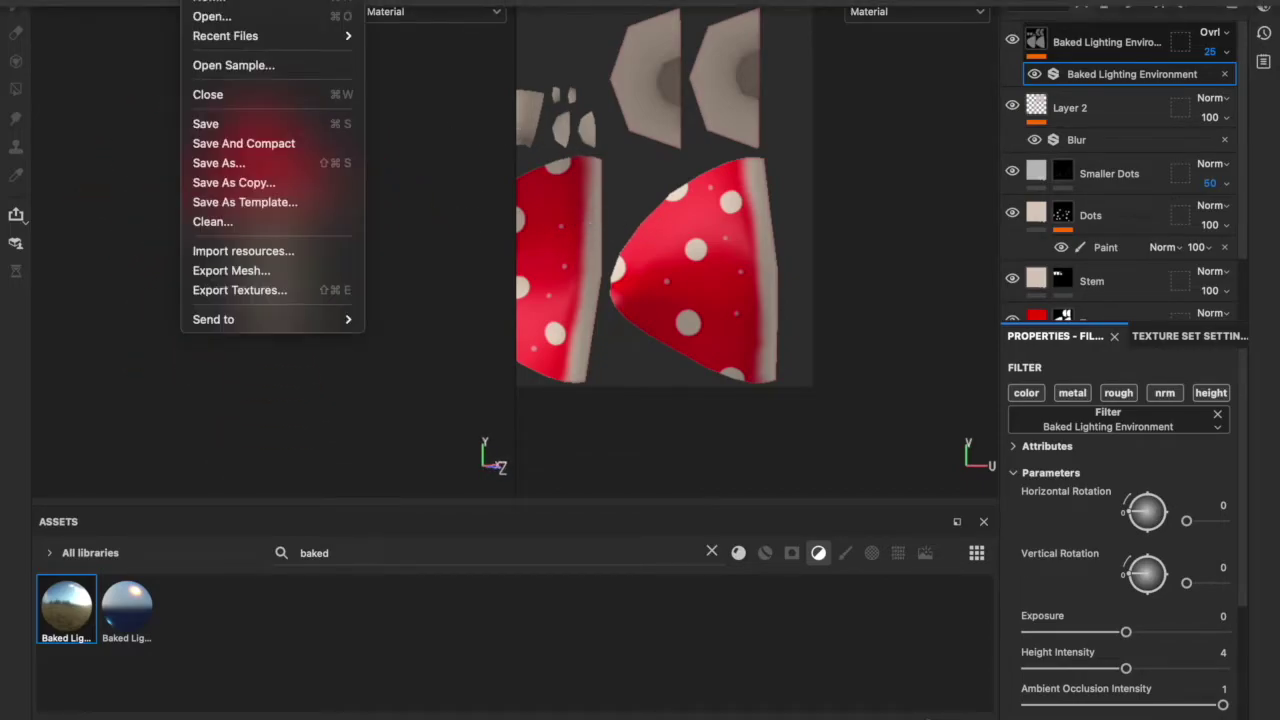
left_click(240, 290)
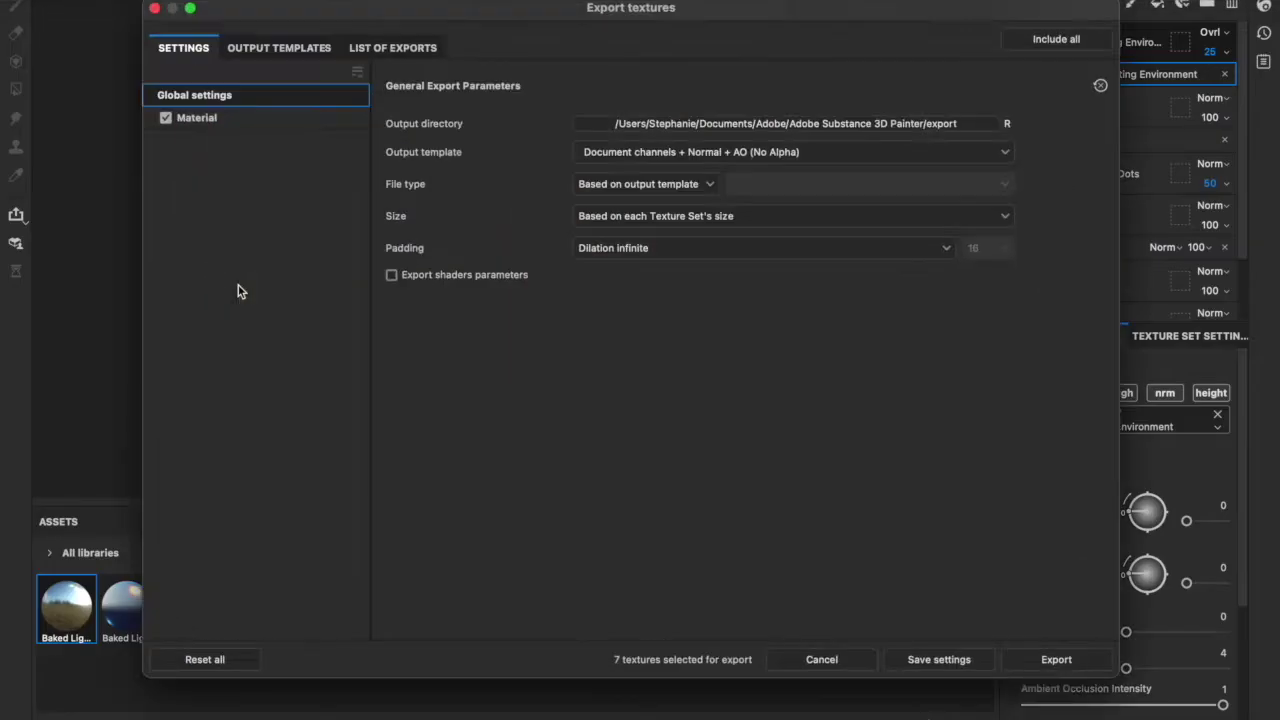
left_click(659, 123)
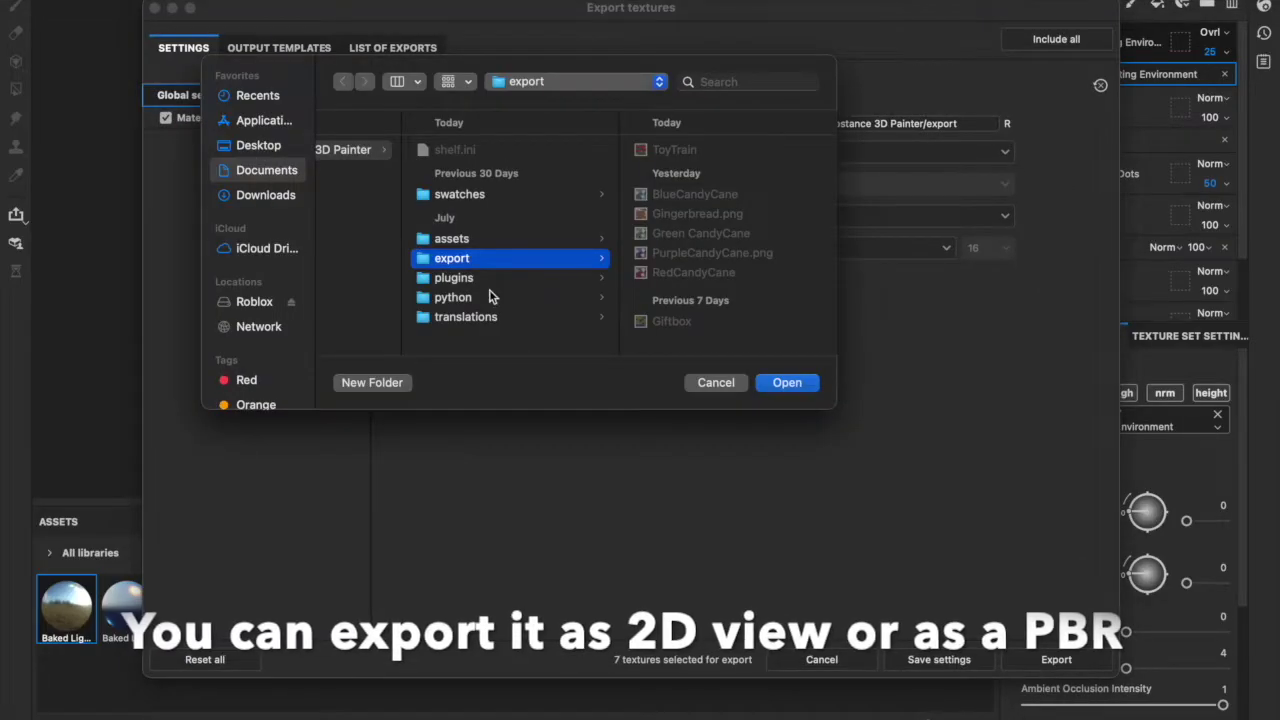
left_click(787, 382)
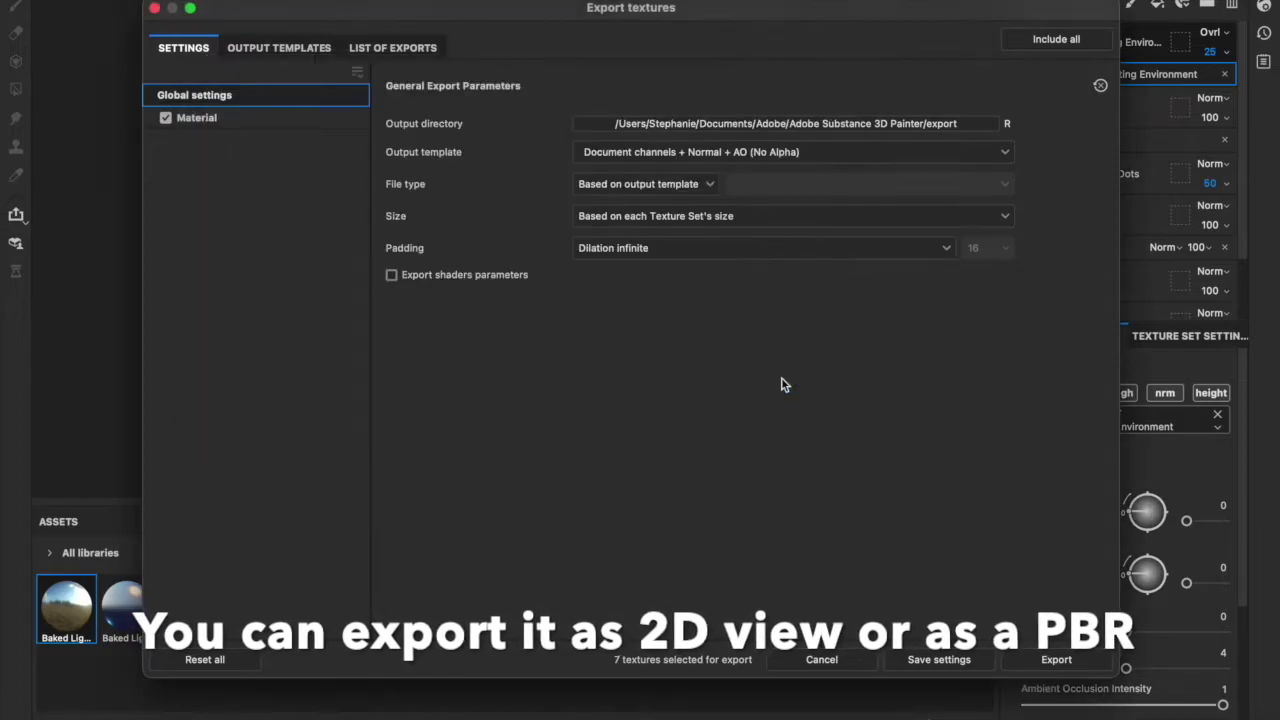
Step: Export the textures with the PBR Specular Glossiness template and Dilation + diffusion padding
left_click(723, 158)
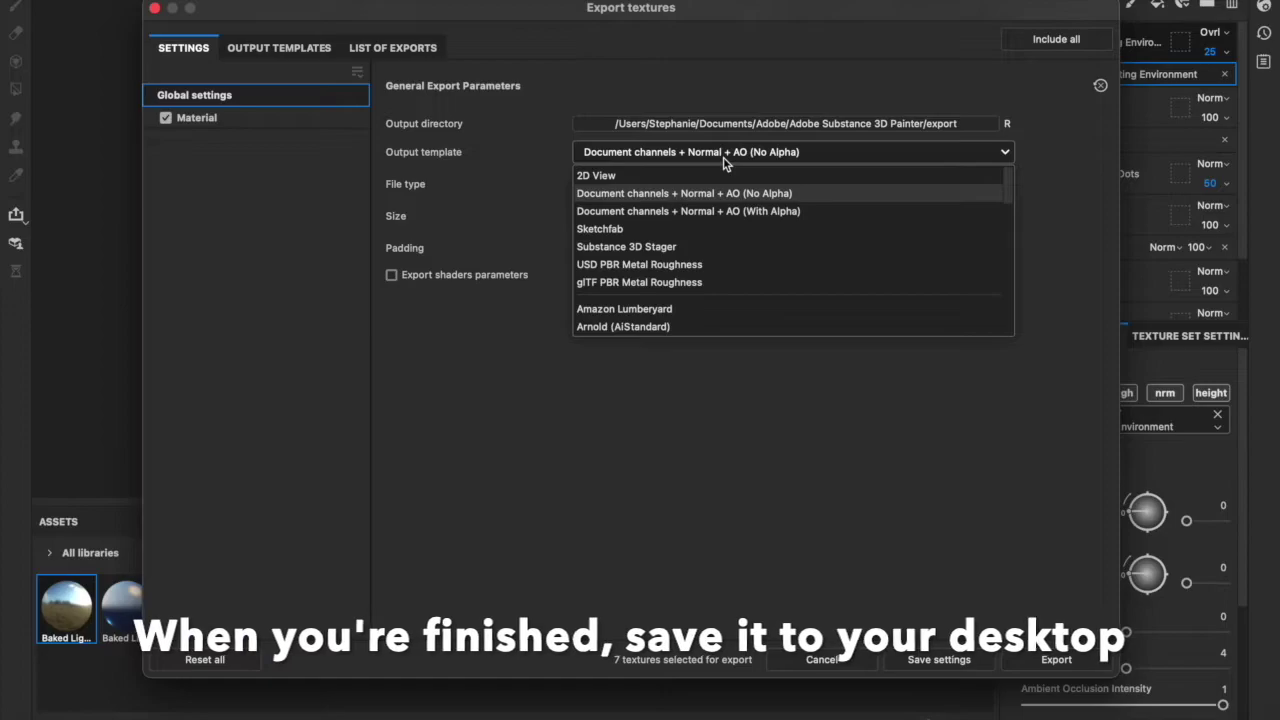
scroll(686, 251, "down", 1)
scroll(686, 251, "down", 3)
scroll(686, 251, "down", 2)
scroll(687, 255, "down", 1)
scroll(687, 253, "down", 1)
scroll(687, 253, "down", 1)
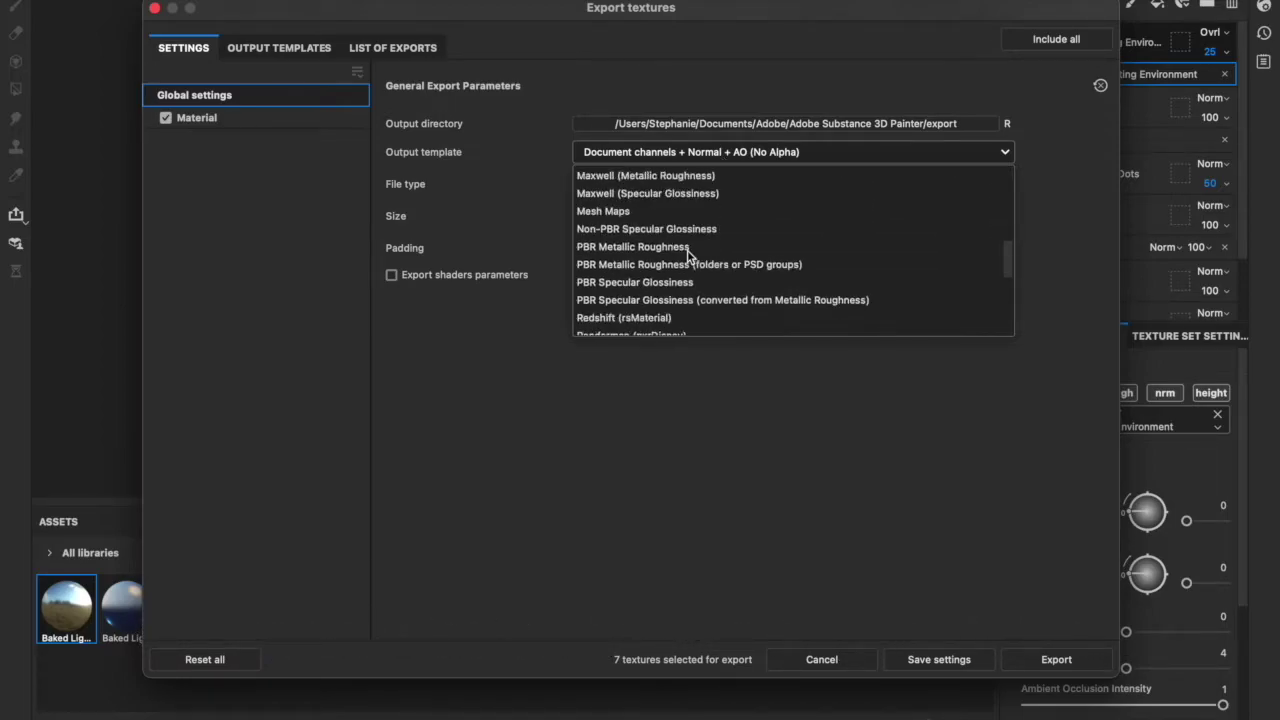
scroll(670, 242, "down", 3)
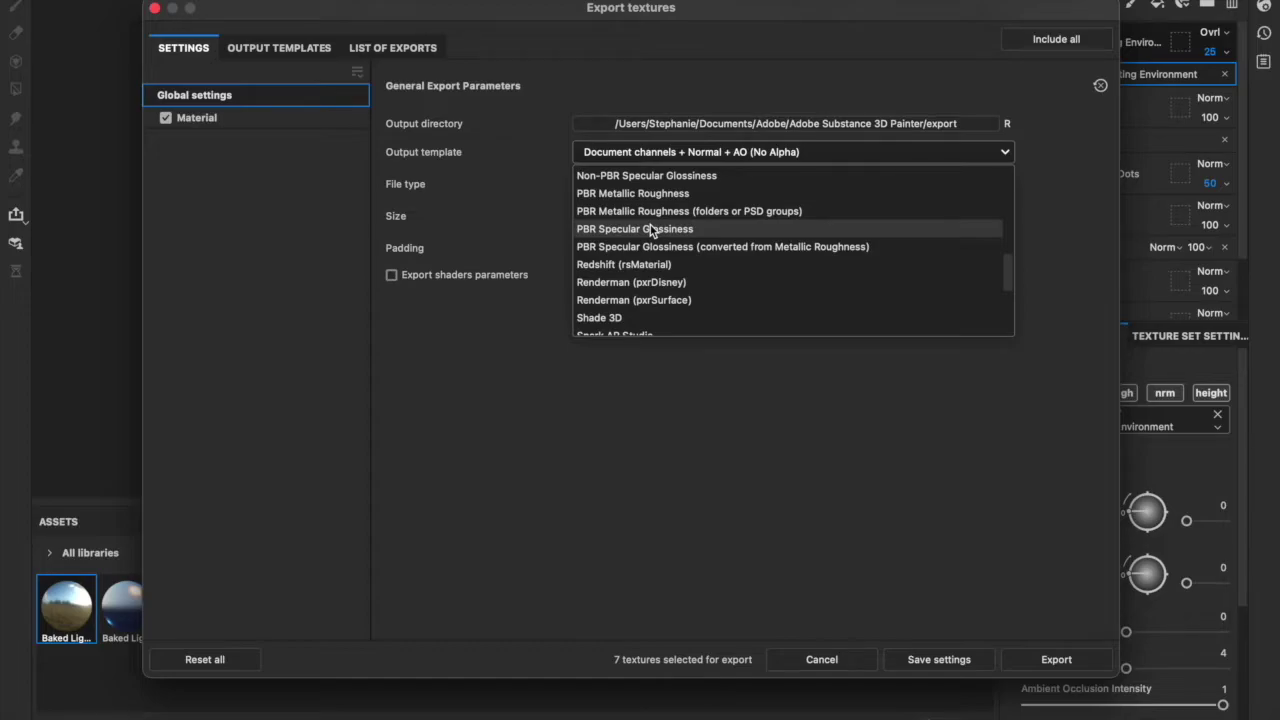
left_click(650, 229)
left_click(637, 255)
left_click(637, 342)
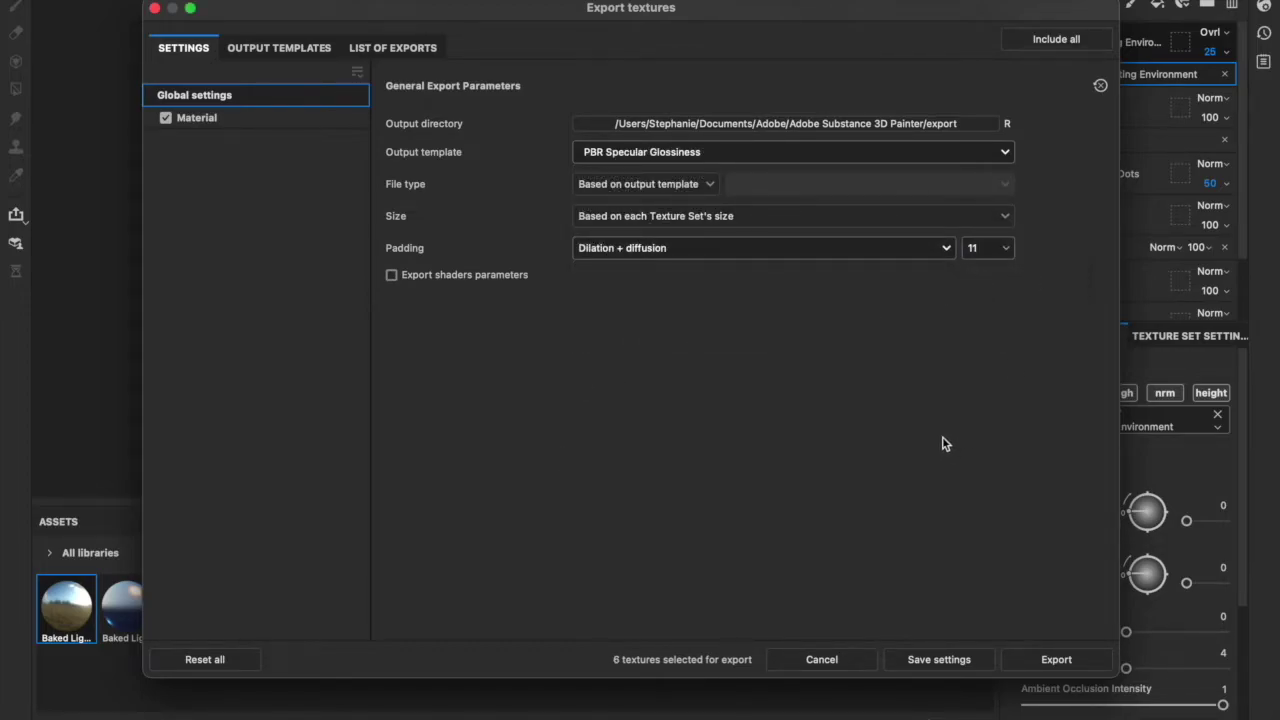
left_click(1078, 667)
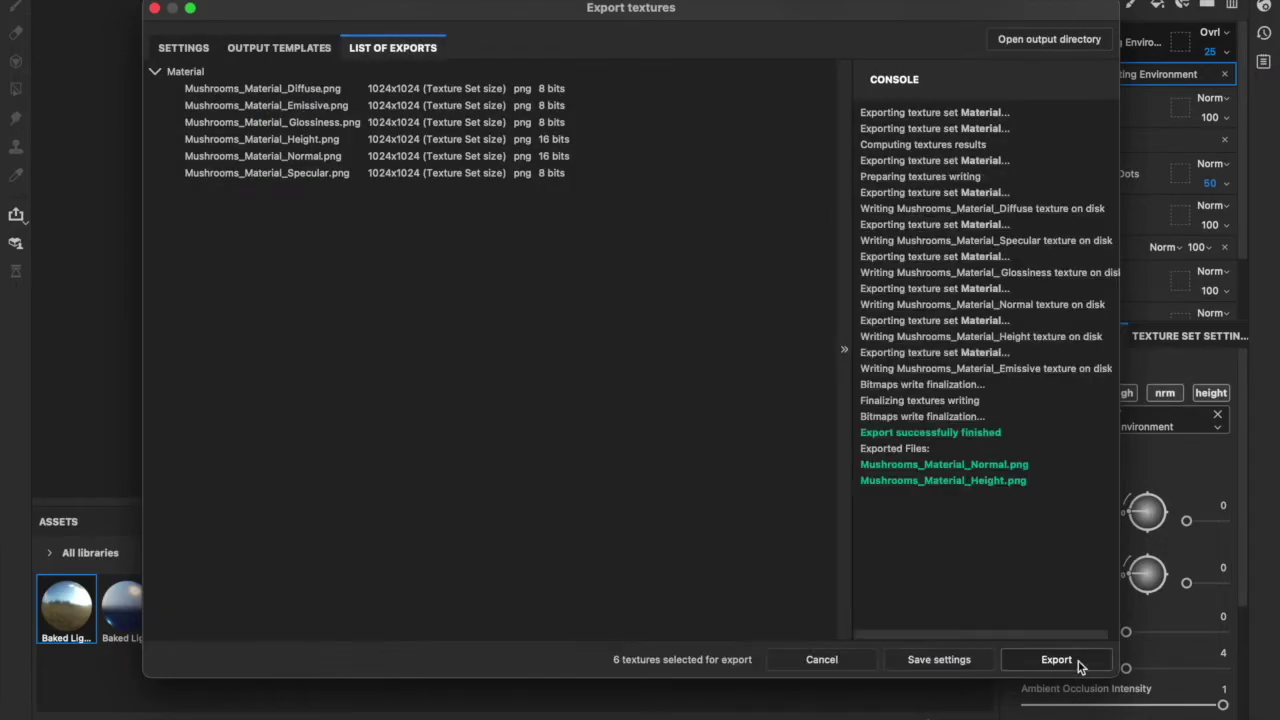
left_click(155, 9)
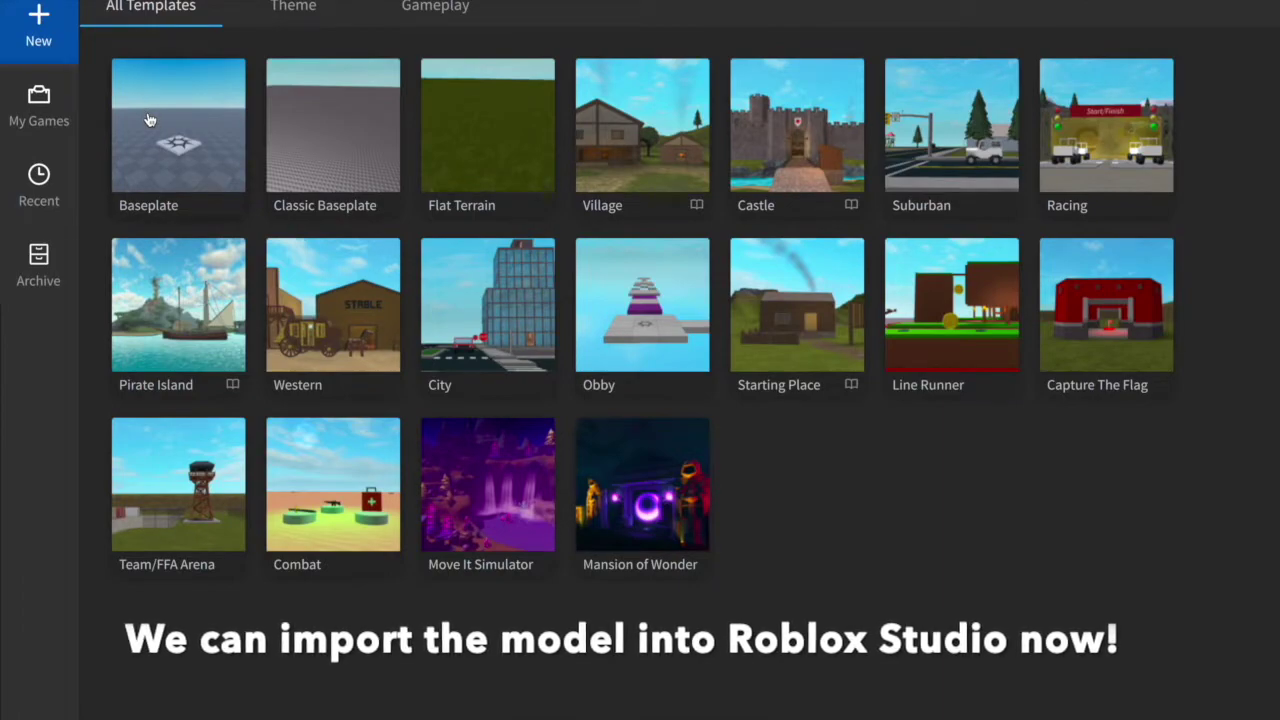
Step: Start a Baseplate place, delete its SpawnLocation and publish it
left_click(148, 120)
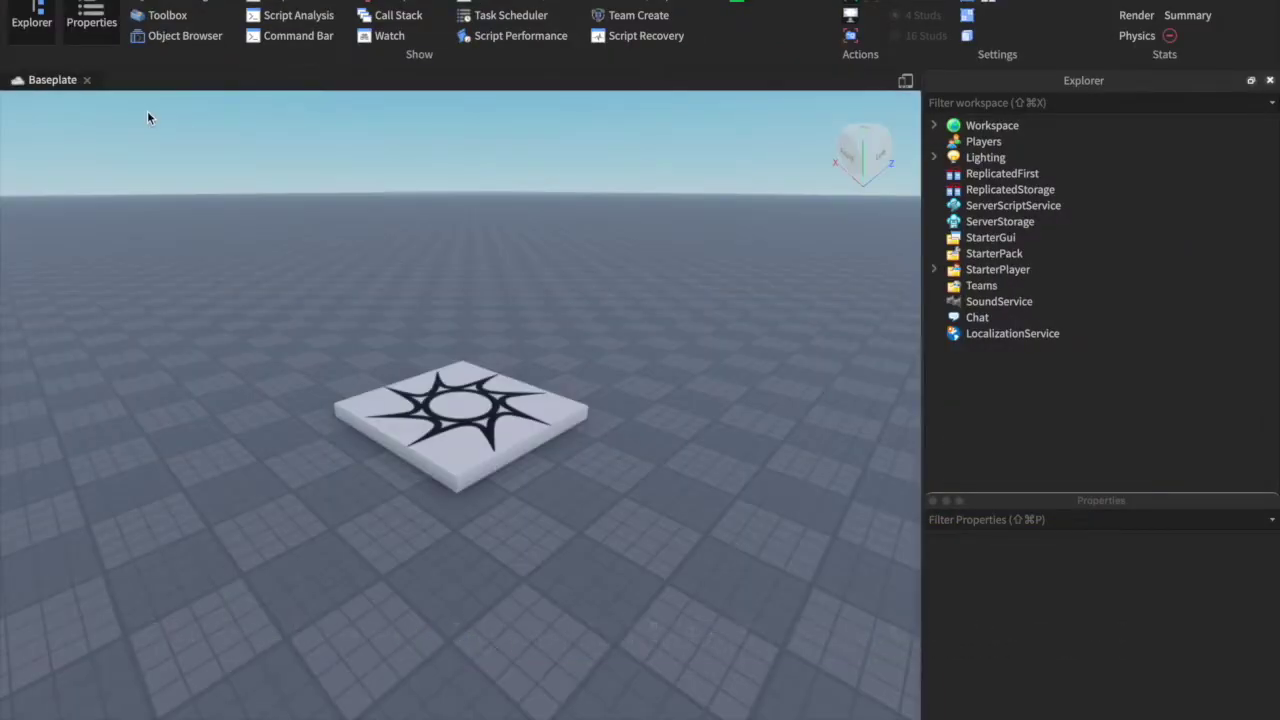
left_click(447, 399)
right_click(447, 399)
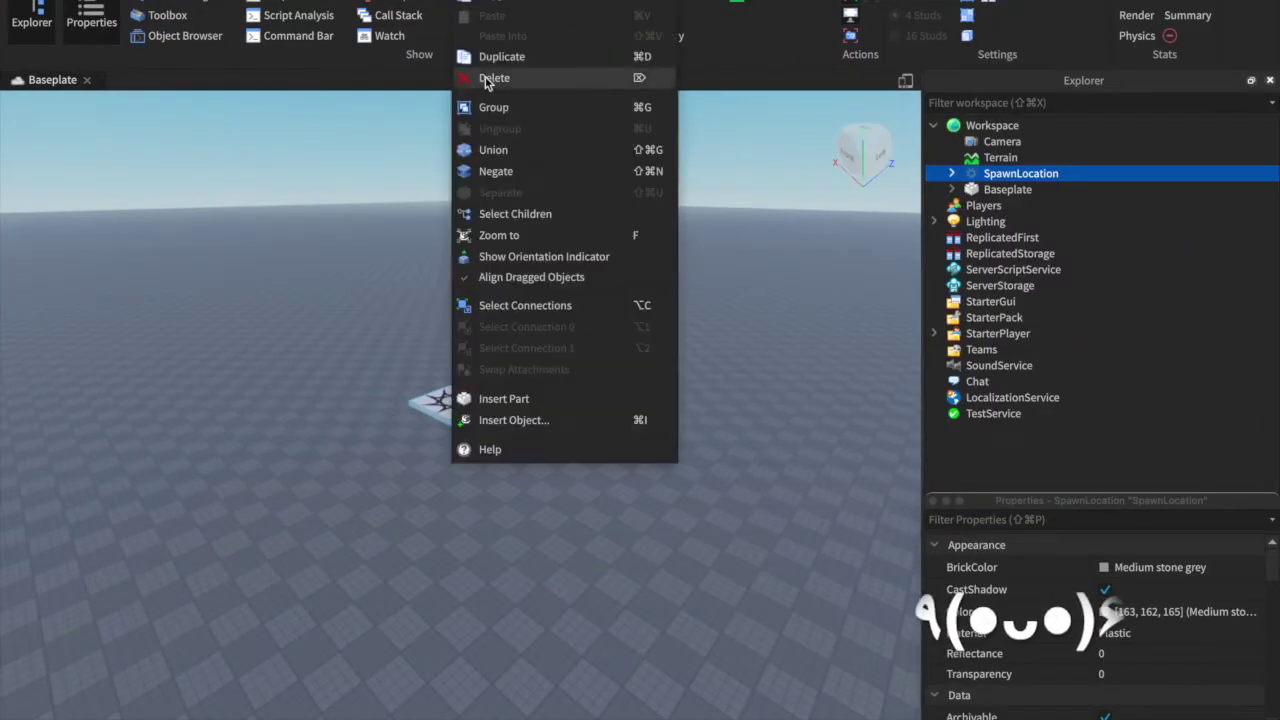
left_click(485, 80)
left_click(158, 219)
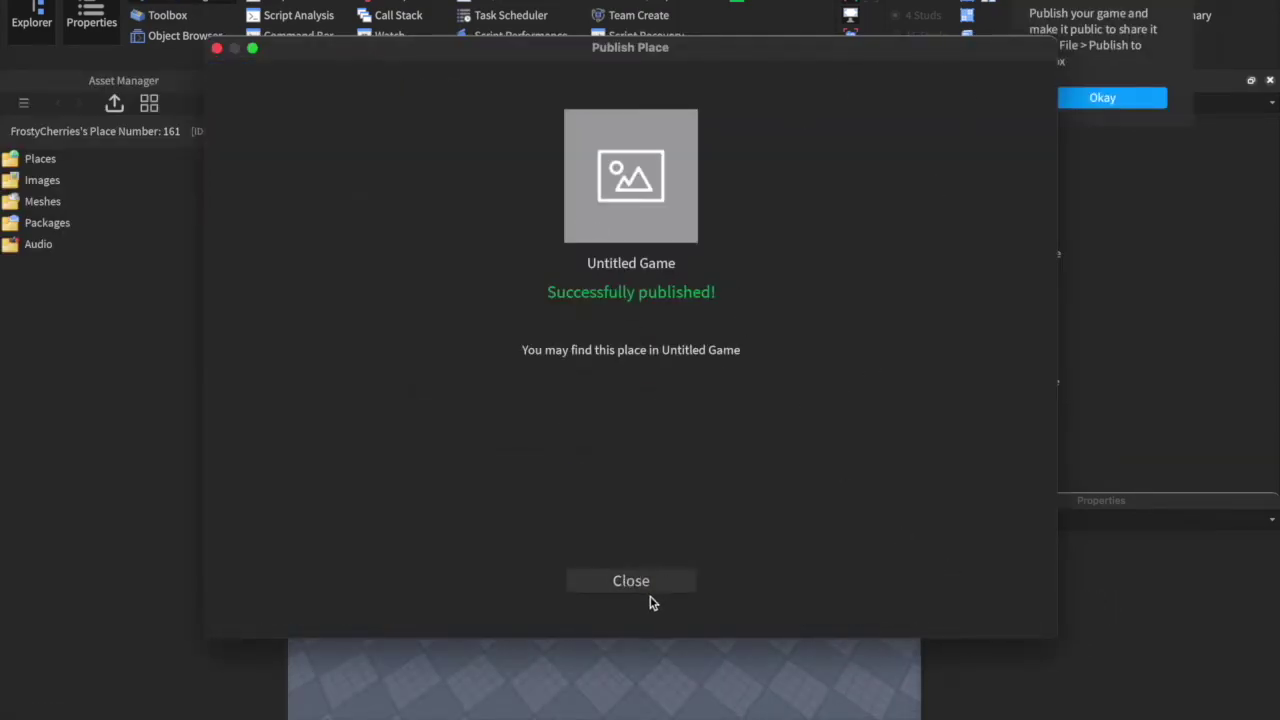
left_click(640, 582)
Step: Import Mushrooms.fbx from Downloads into the Meshes folder, applying options to all meshes
double_click(171, 201)
left_click(114, 103)
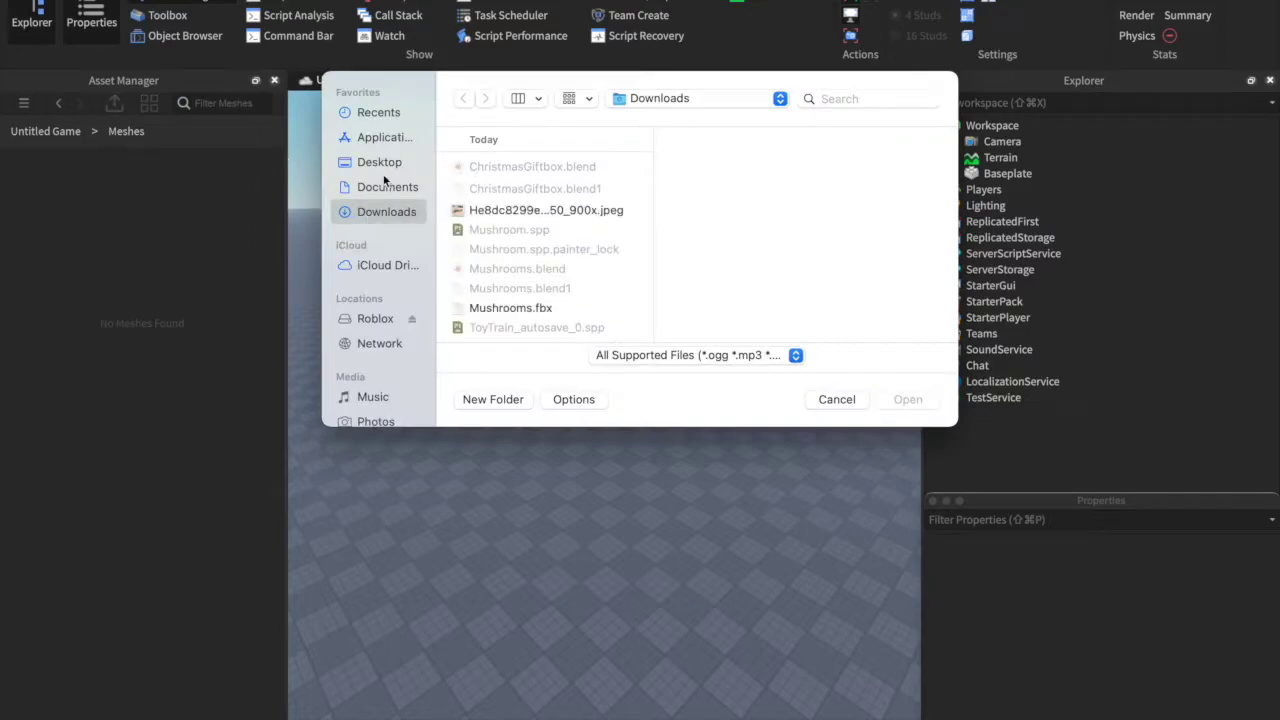
left_click(379, 162)
left_click(387, 187)
left_click(380, 212)
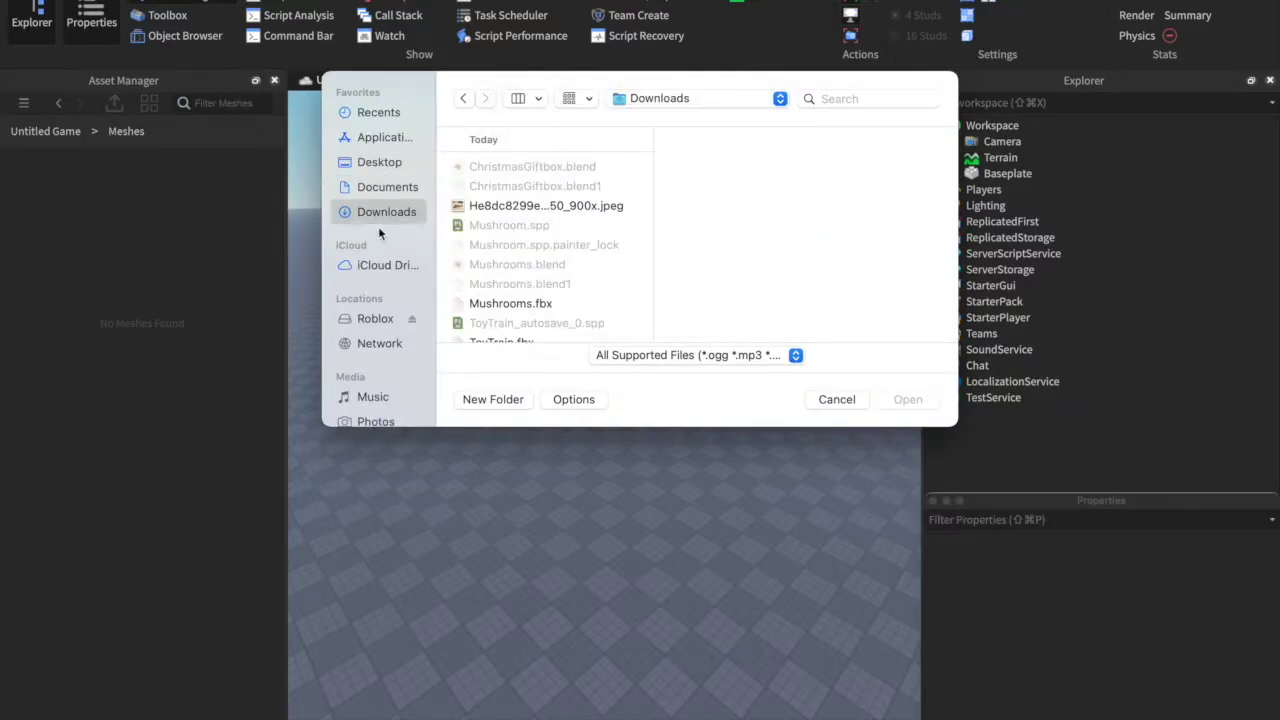
left_click(487, 304)
left_click(907, 399)
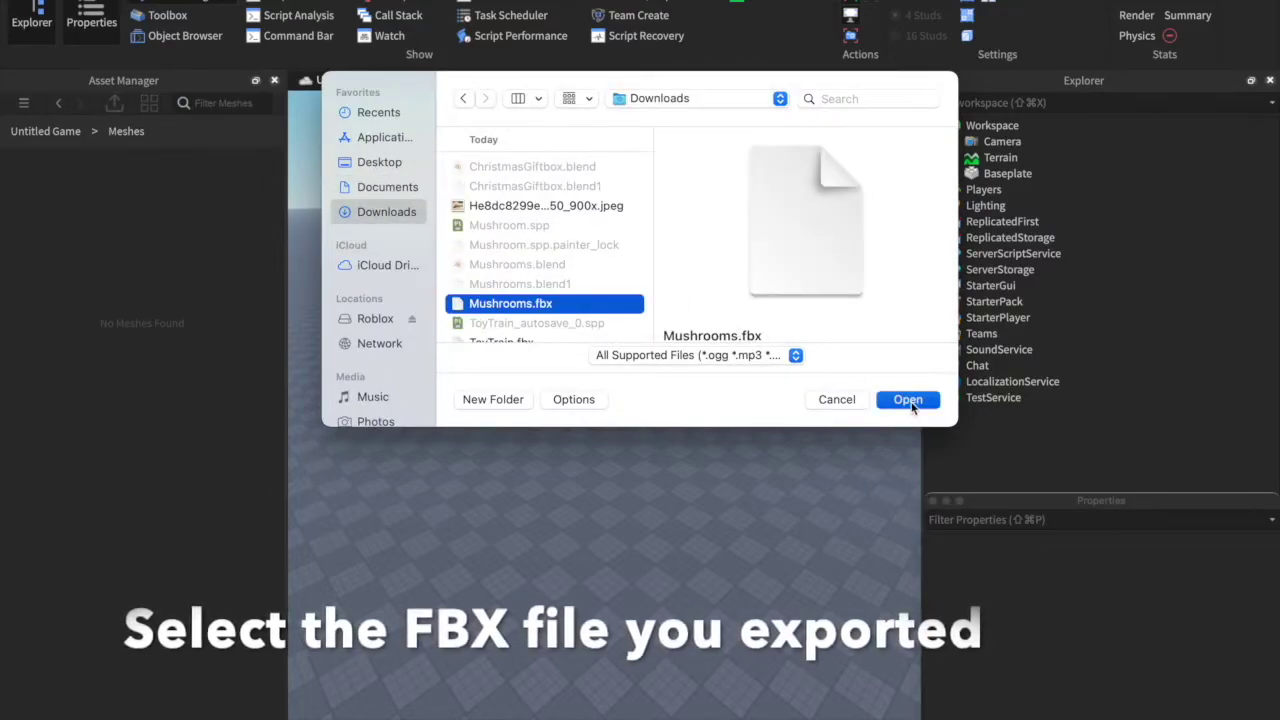
left_click(724, 421)
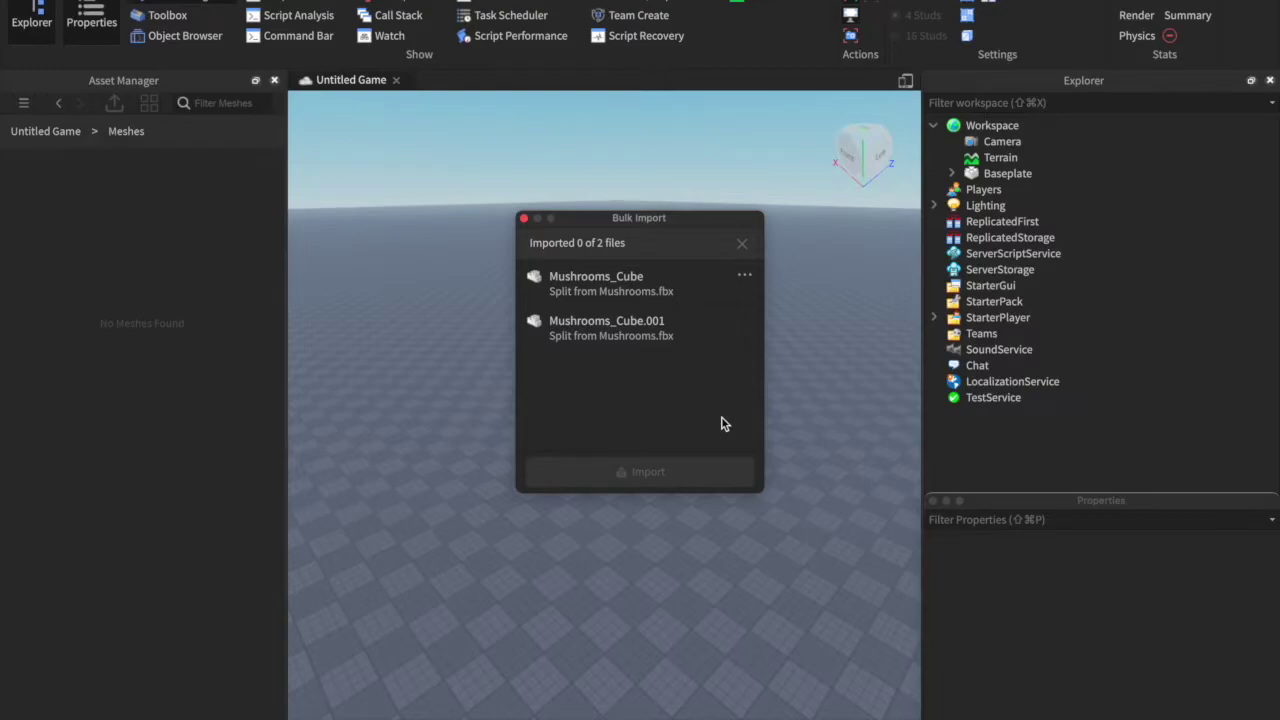
left_click(523, 219)
Step: Insert Mushrooms_Cube and Mushrooms_Cube.001 into the place and frame them in a front view
left_click(129, 180)
left_click(124, 202, "shift")
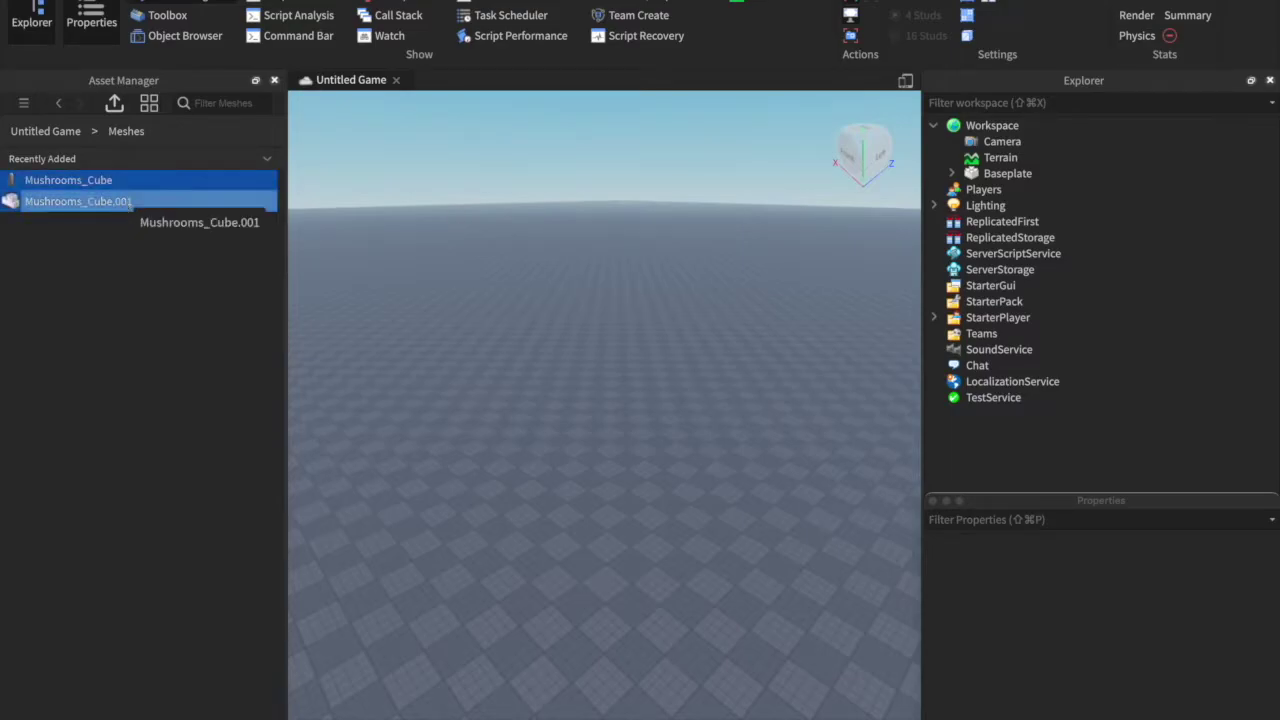
right_click(123, 201)
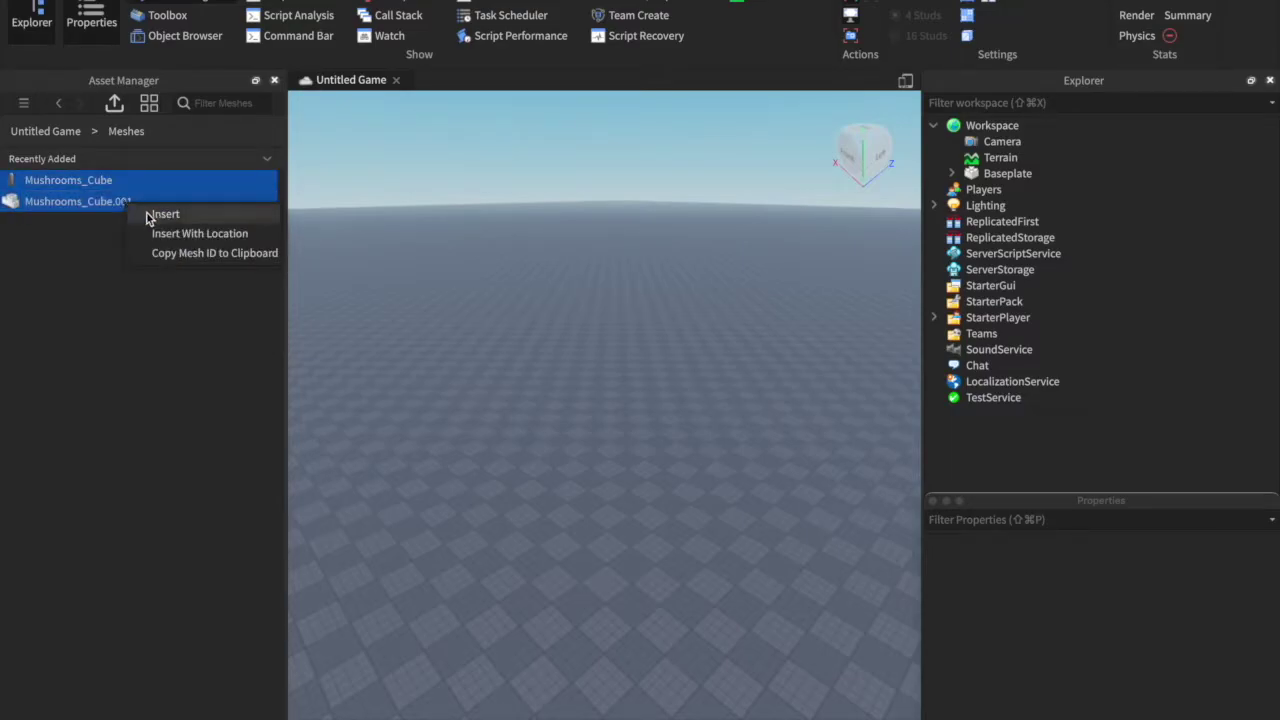
left_click(147, 216)
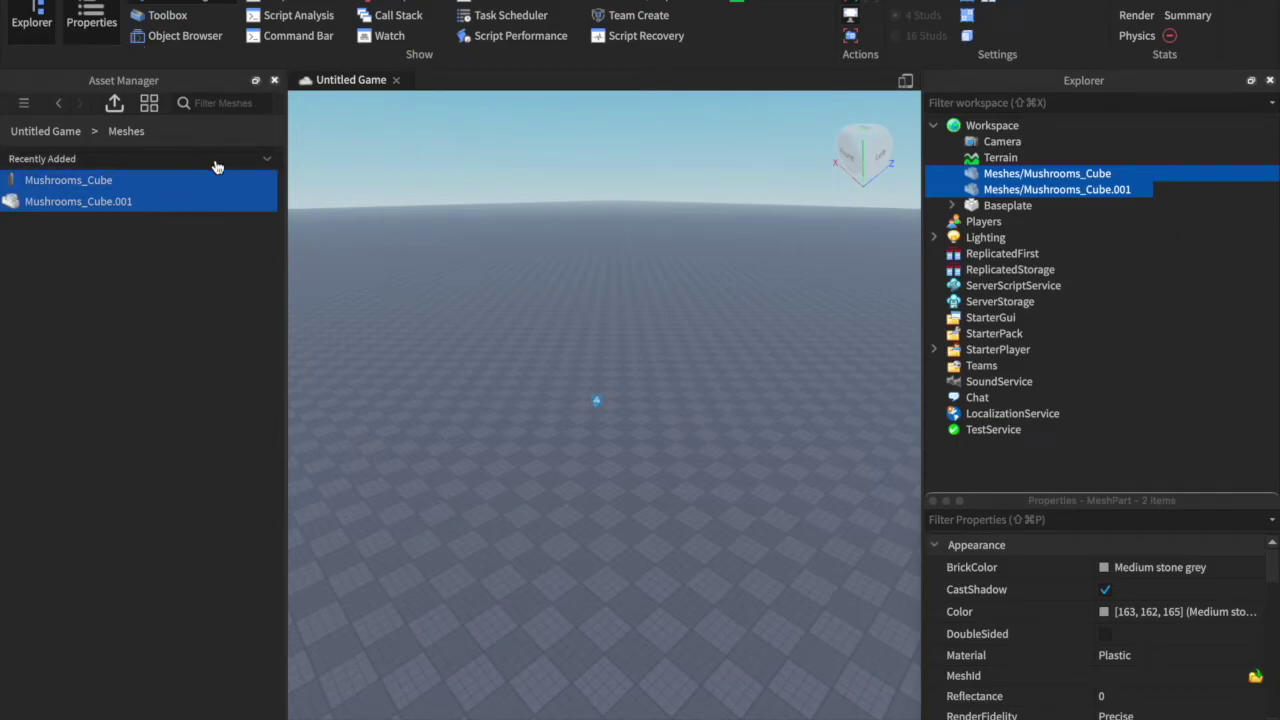
scroll(600, 411, "up", 2)
scroll(600, 413, "up", 2)
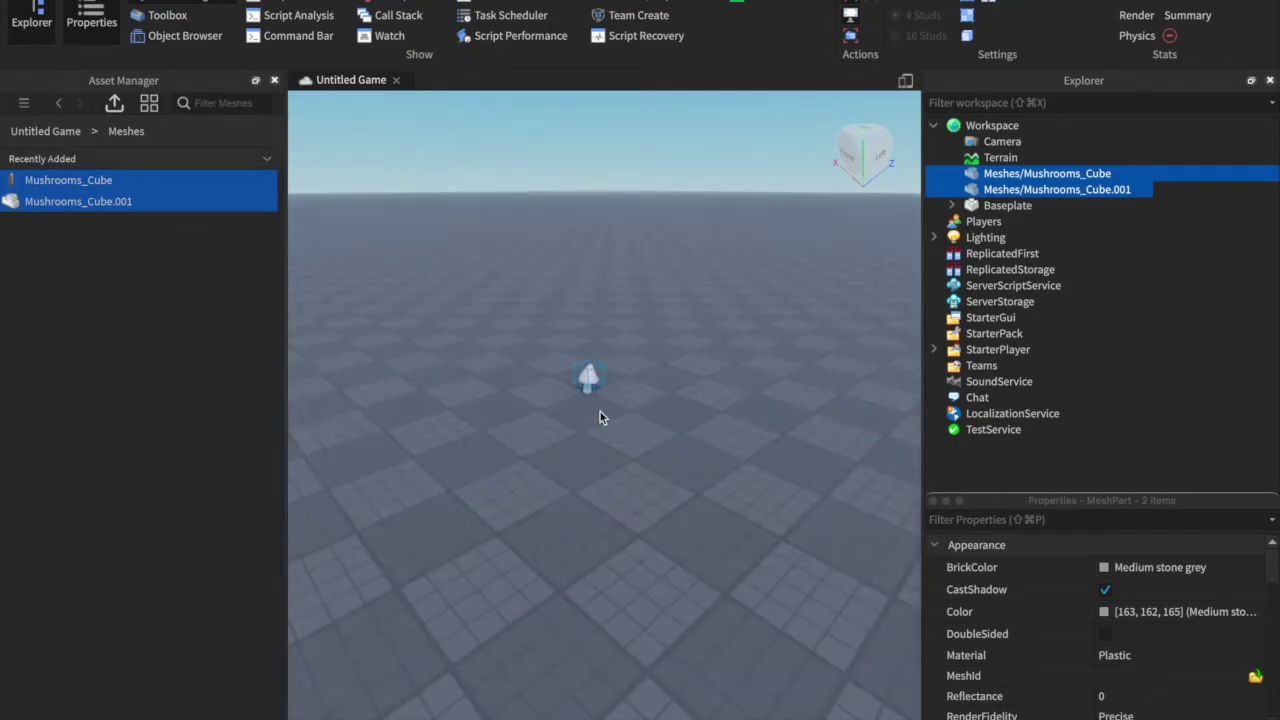
scroll(598, 410, "up", 3)
scroll(590, 400, "up", 5)
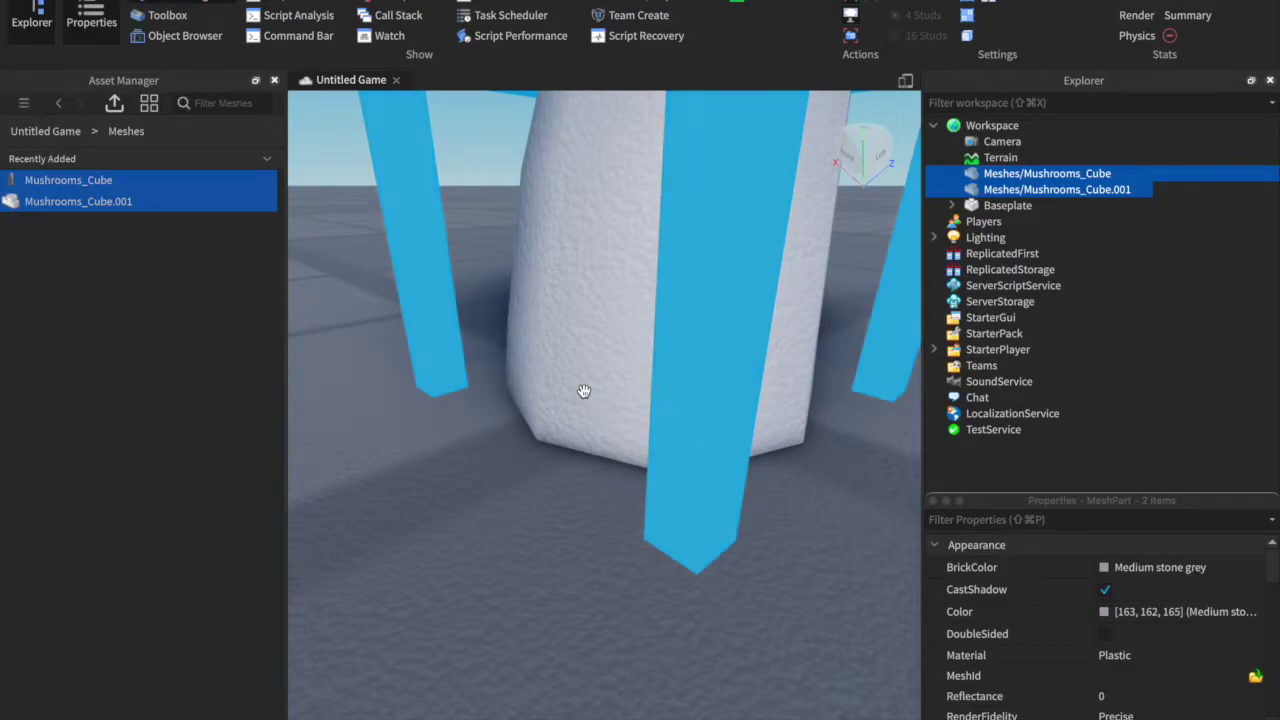
scroll(584, 391, "down", 10)
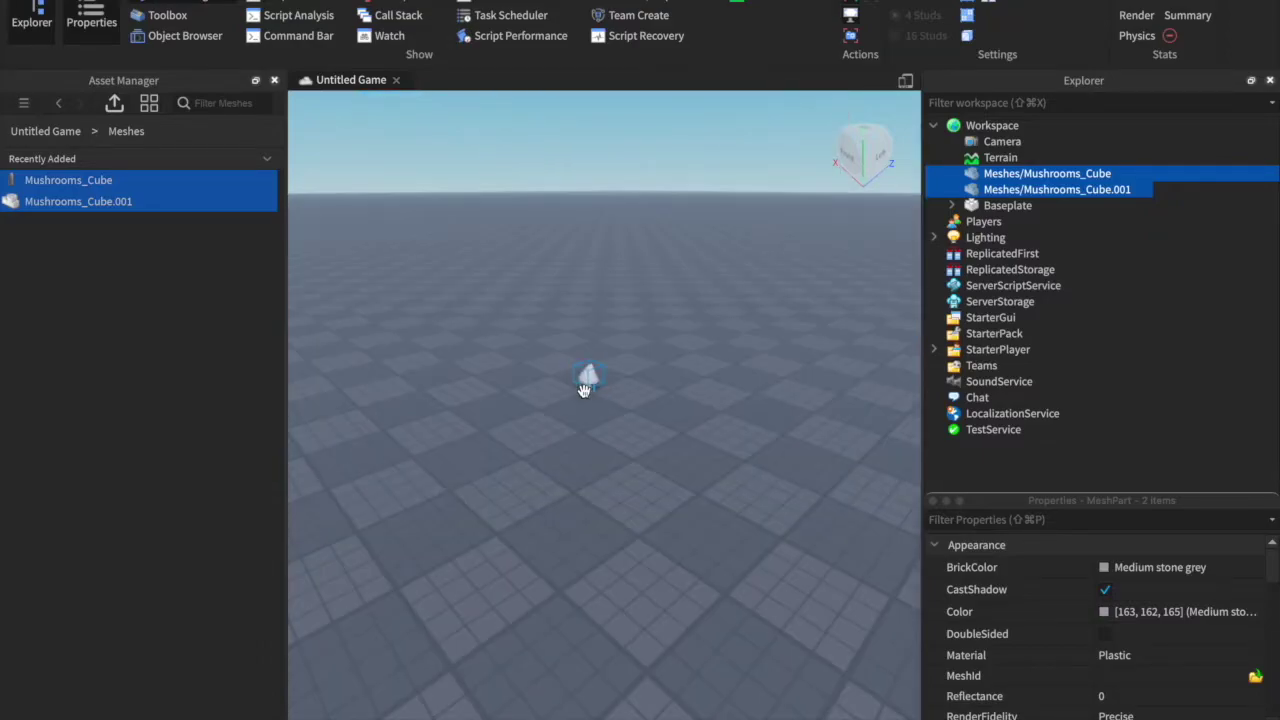
left_click(845, 168)
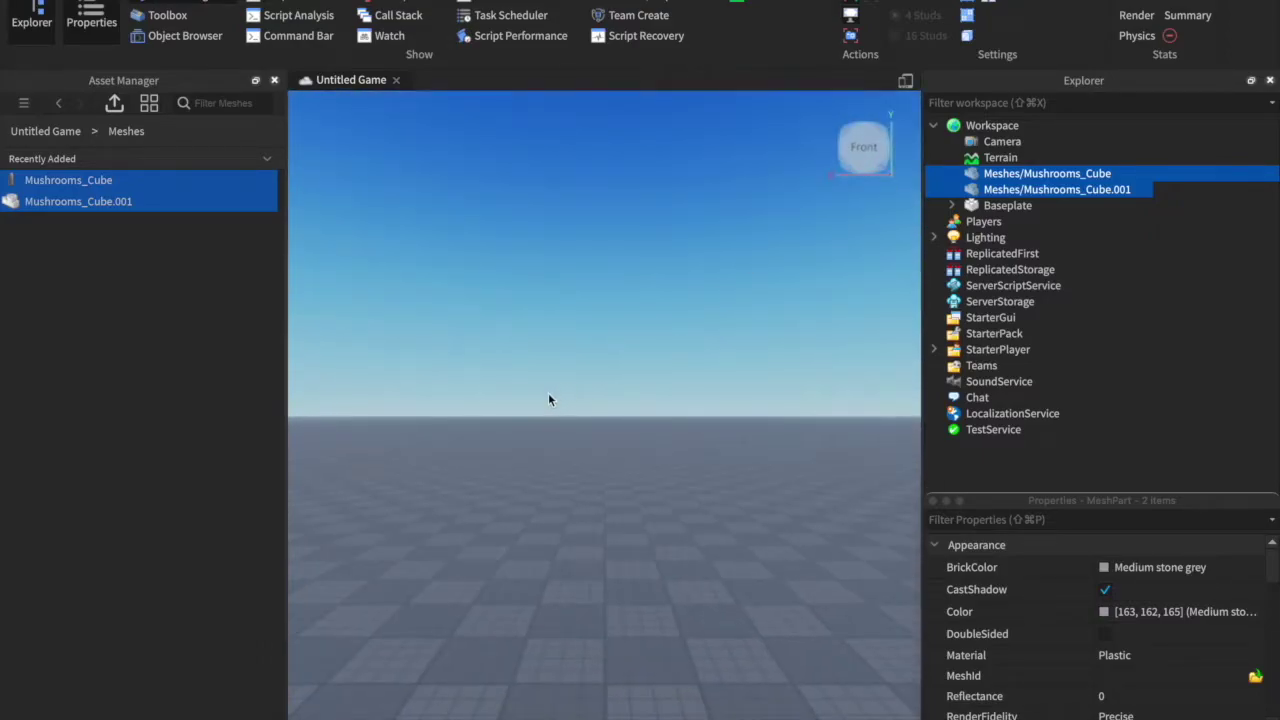
key("f")
left_click(505, 634)
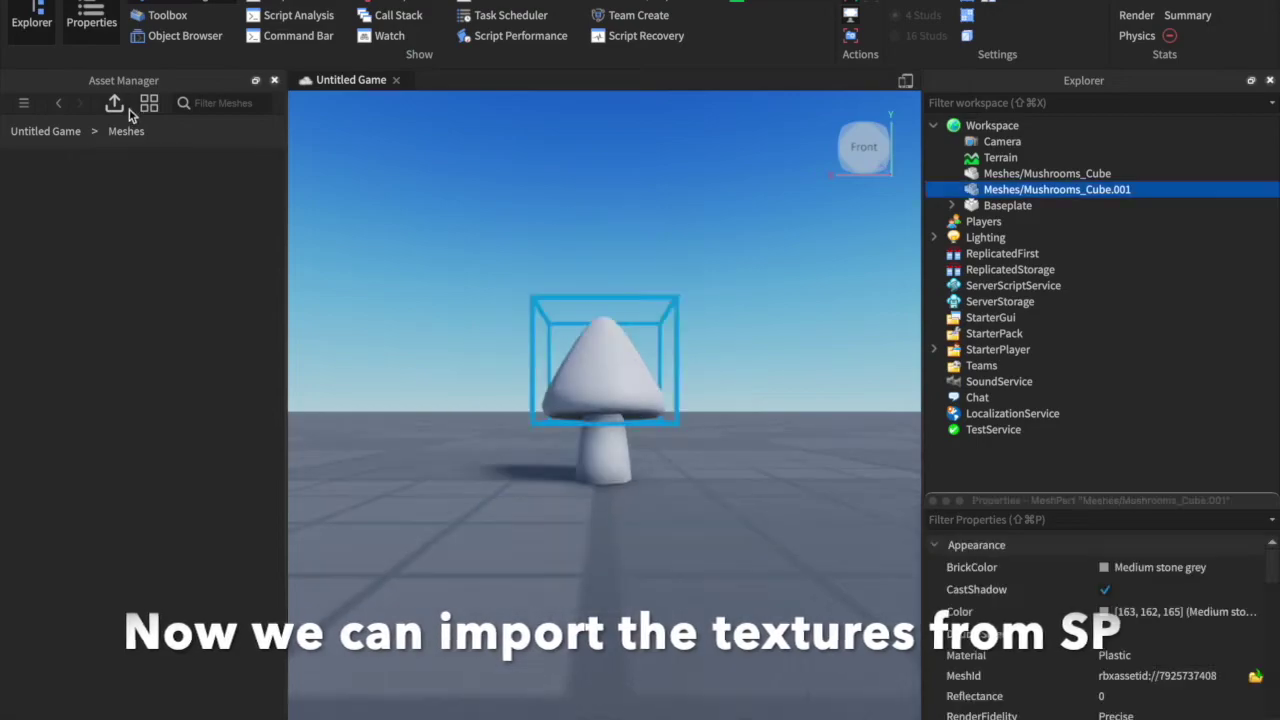
Step: Bulk-import the Mushrooms BaseColor, Height, Metallic, Normal and Roughness PNG textures
left_click(114, 103)
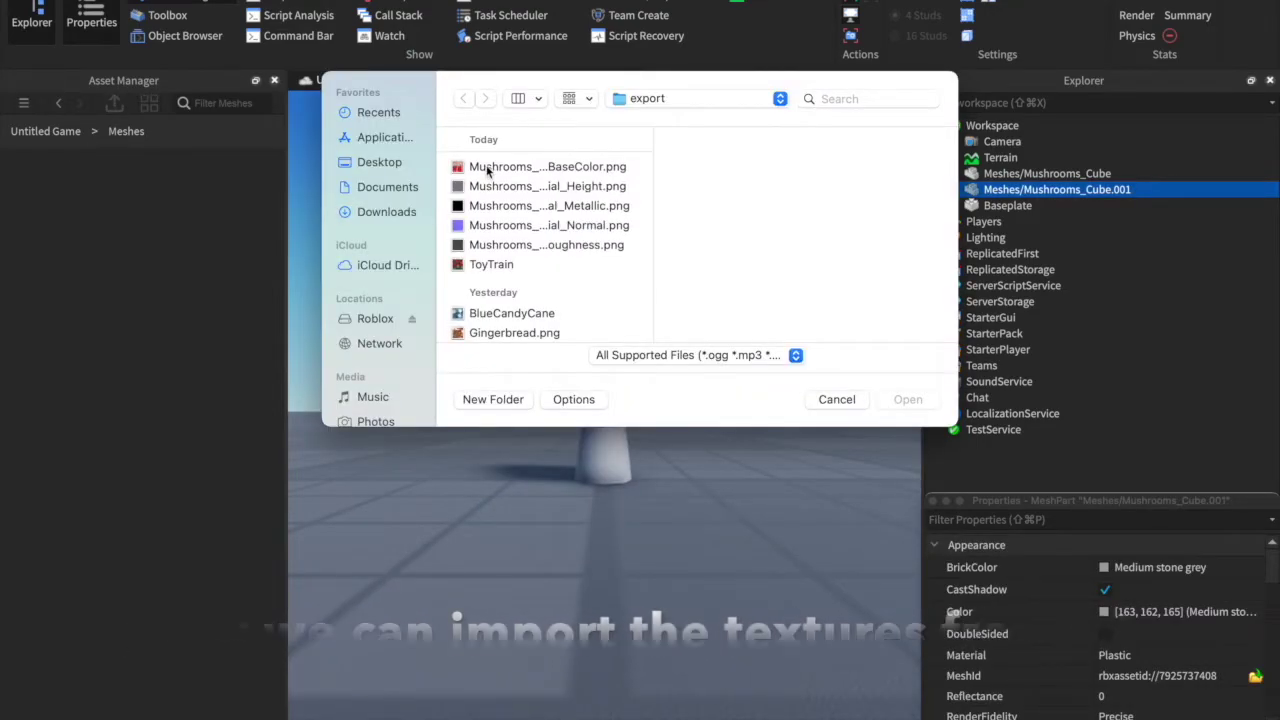
left_click(490, 169)
left_click(485, 188)
left_click(482, 207)
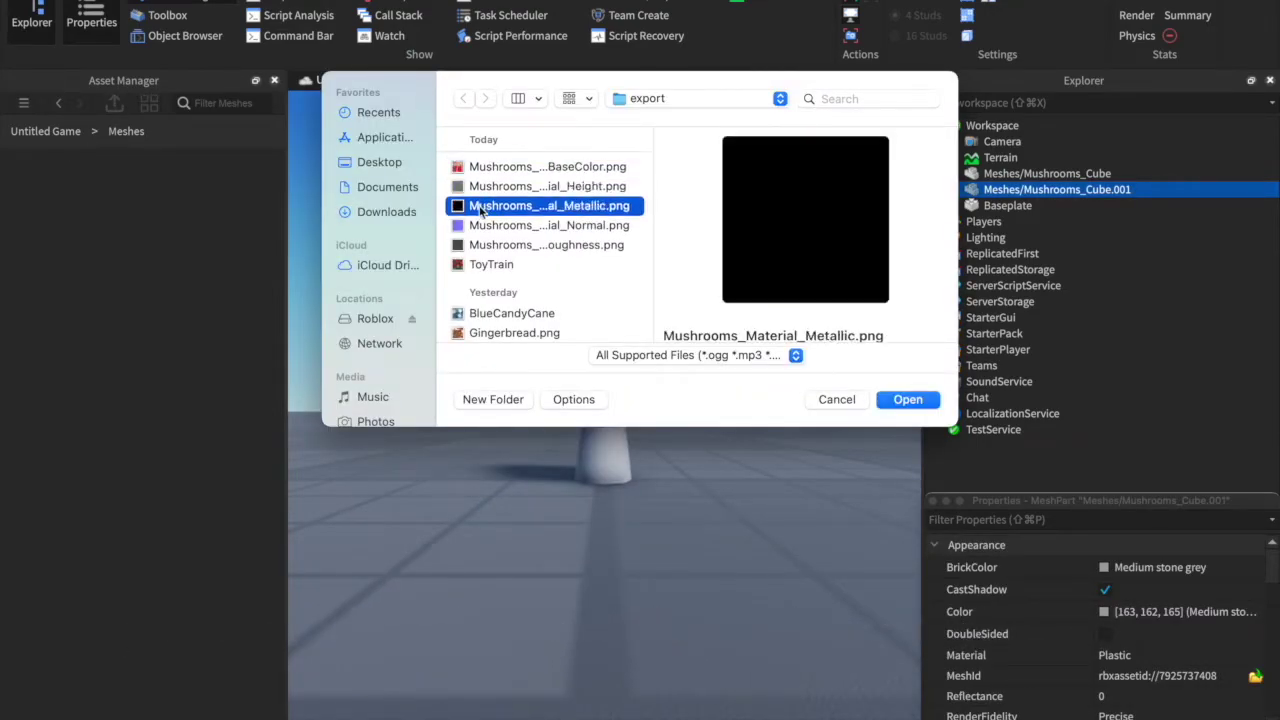
left_click(480, 227)
left_click(485, 246)
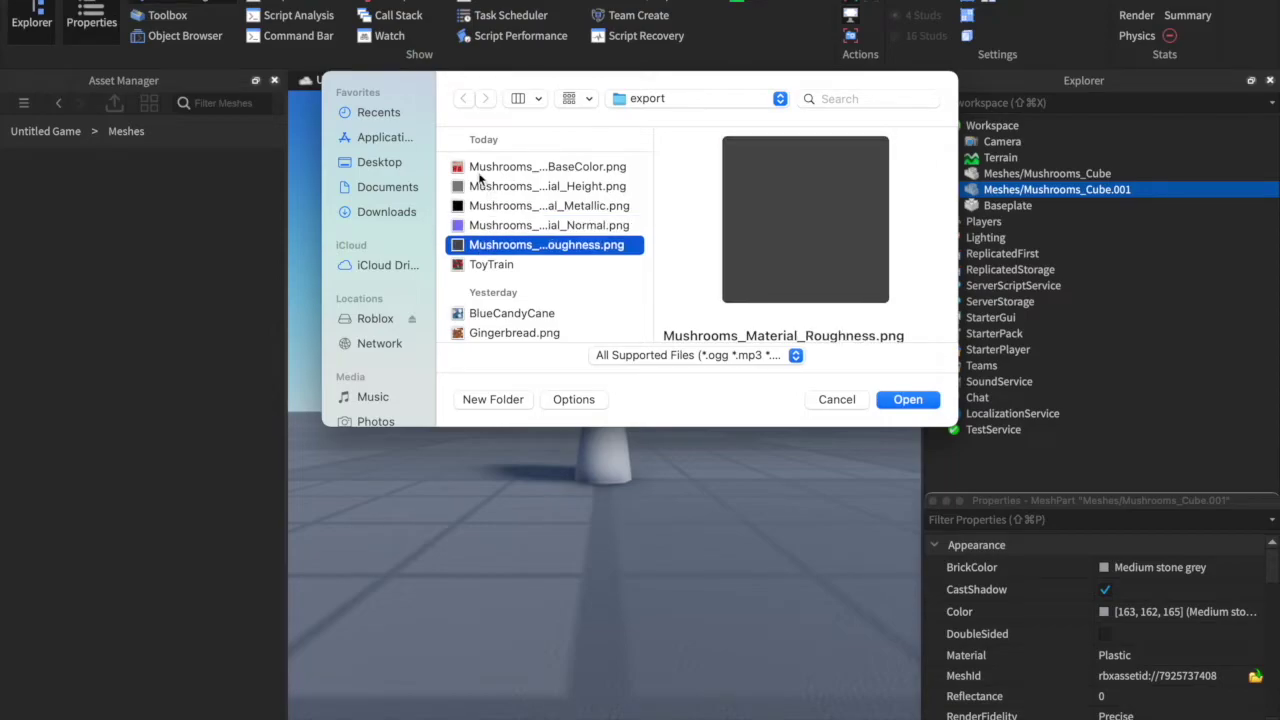
left_click(478, 172, "shift")
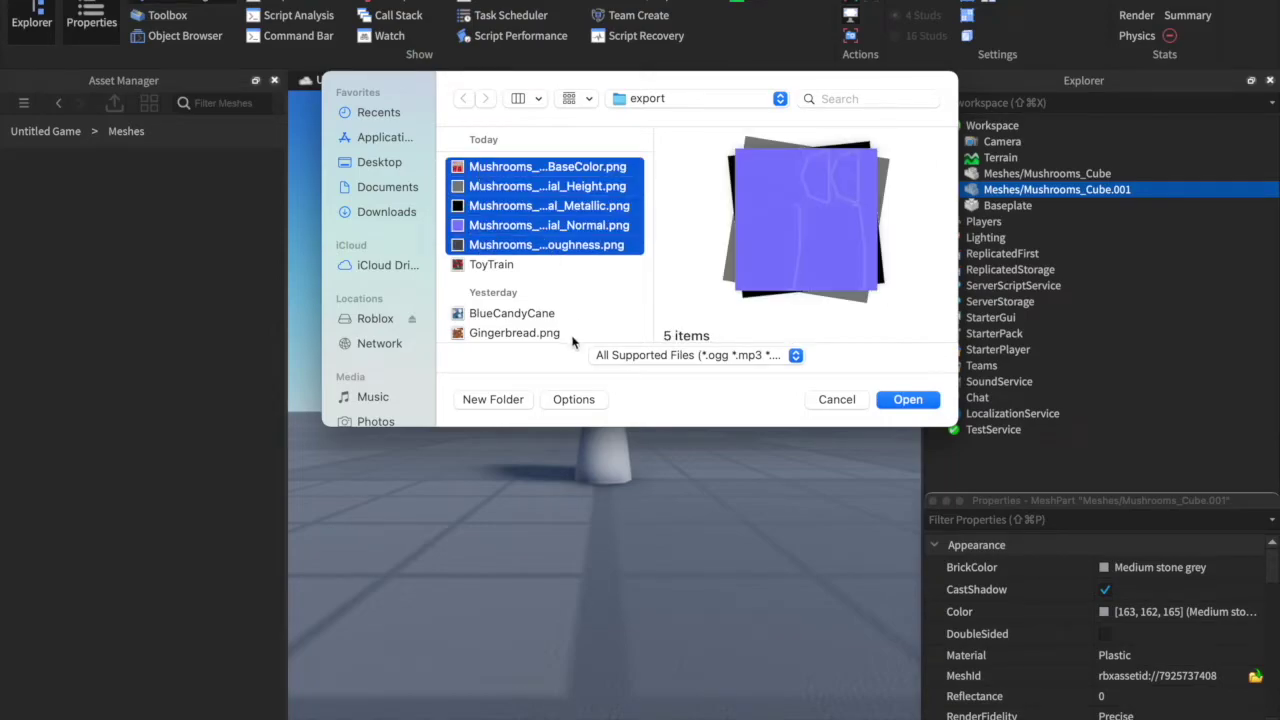
left_click(905, 399)
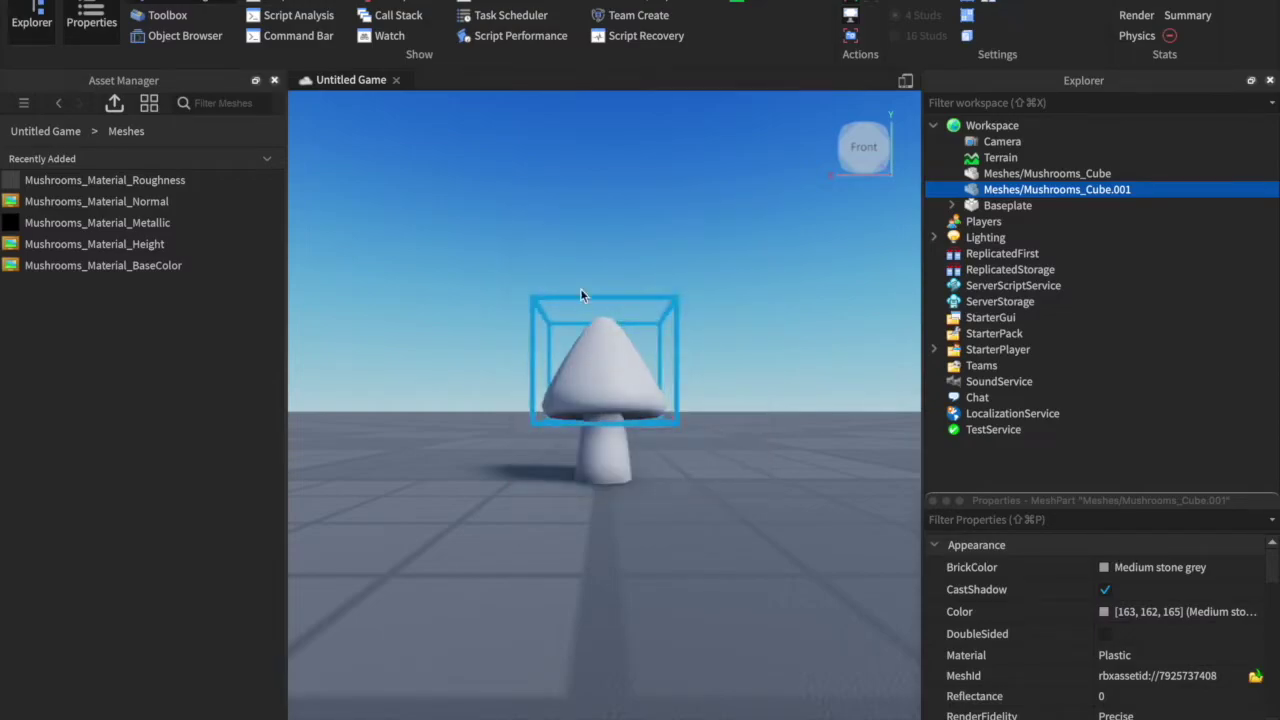
Step: Make both the cap and stem meshes render double-sided
left_click(583, 292)
left_click(605, 370)
left_click(1104, 634)
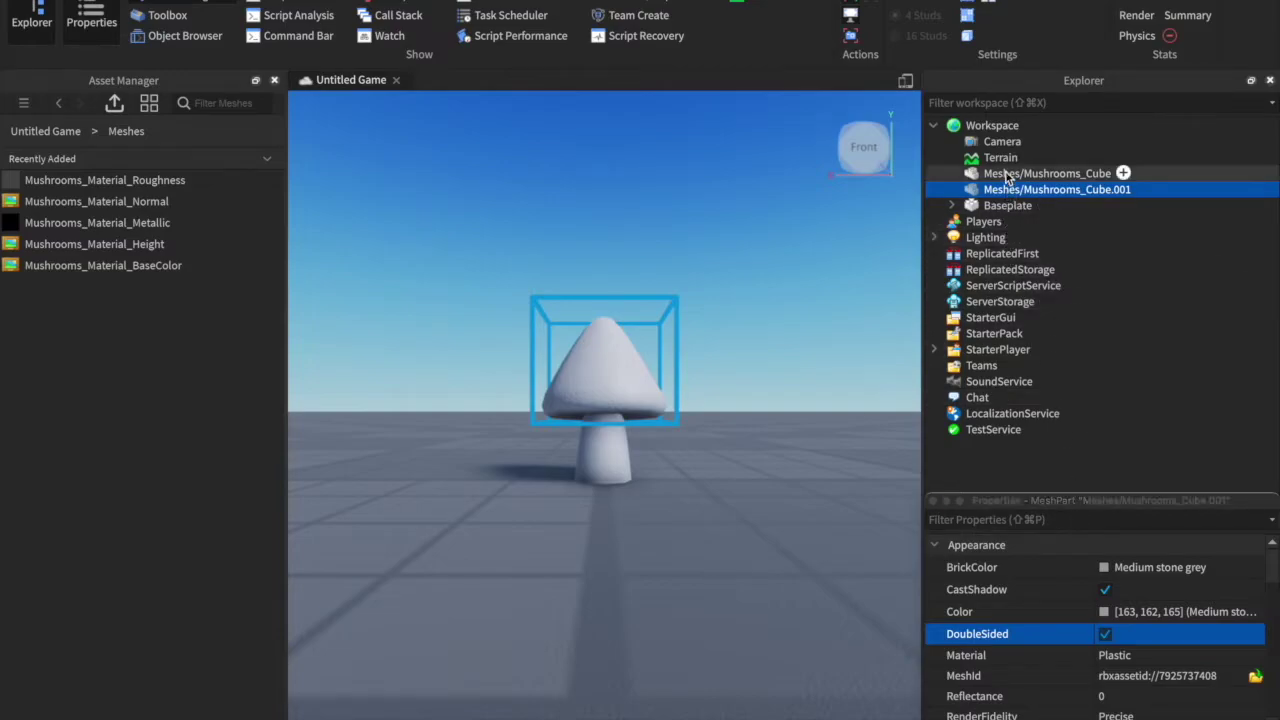
left_click(1046, 173)
left_click(1104, 634)
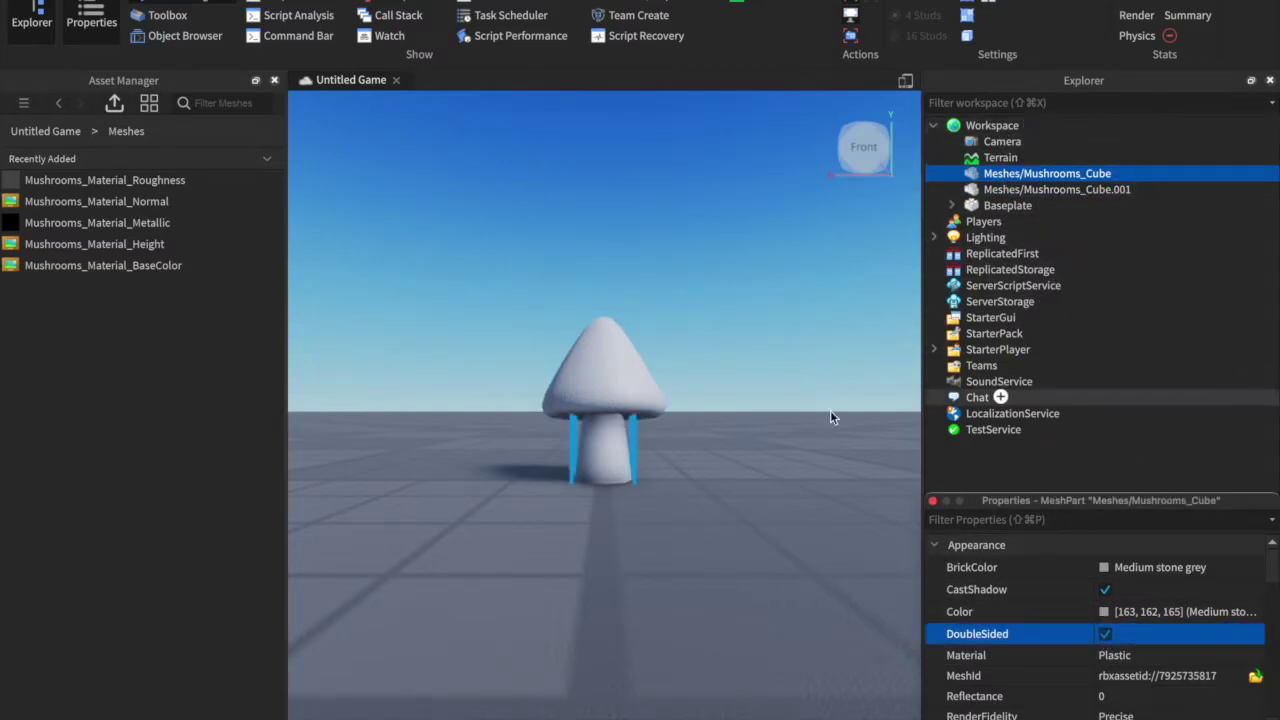
Step: Add a SurfaceAppearance to Mushrooms_Cube and set its ColorMap to the red BaseColor texture
scroll(1094, 680, "down", 5)
scroll(1094, 685, "down", 3)
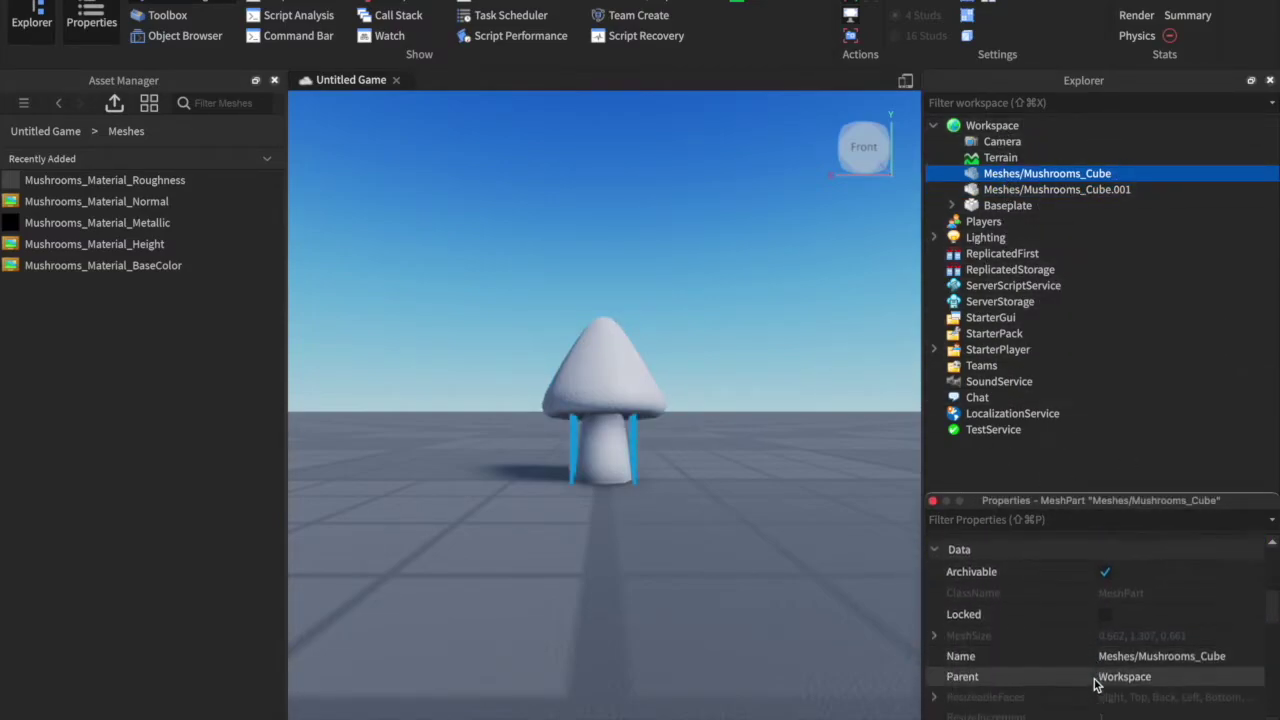
left_click(1124, 173)
type("sur")
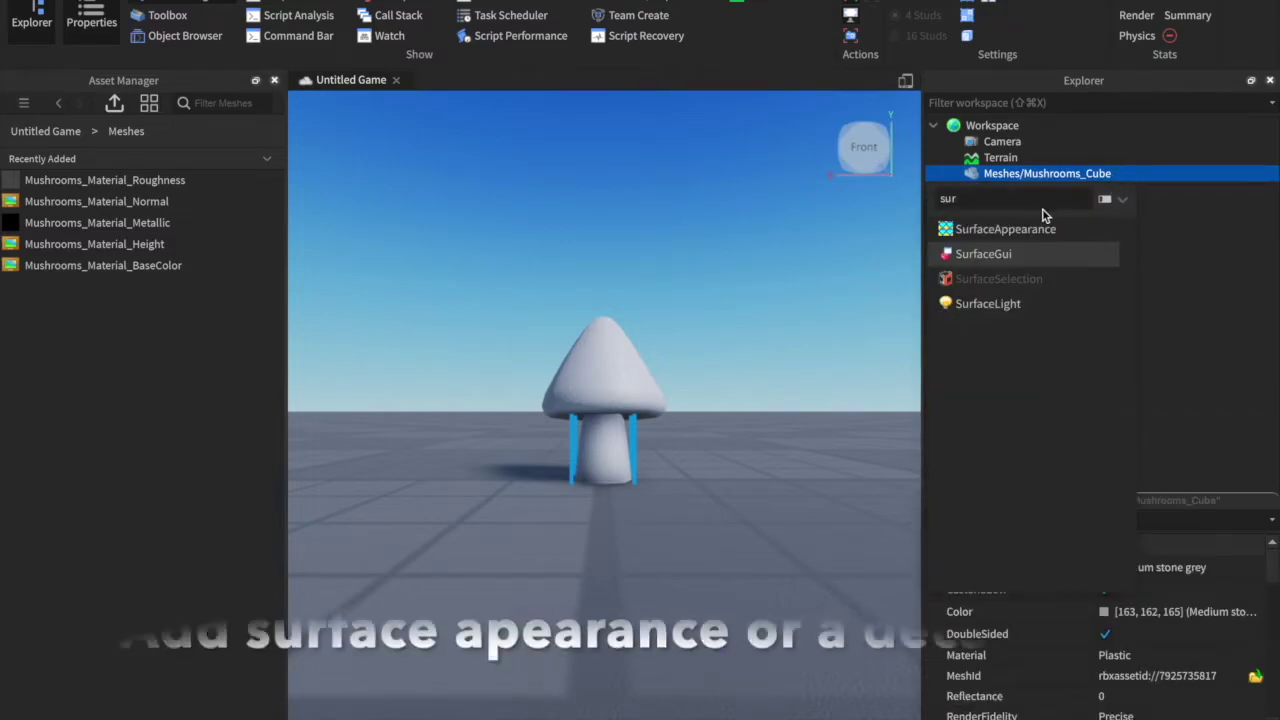
left_click(1039, 229)
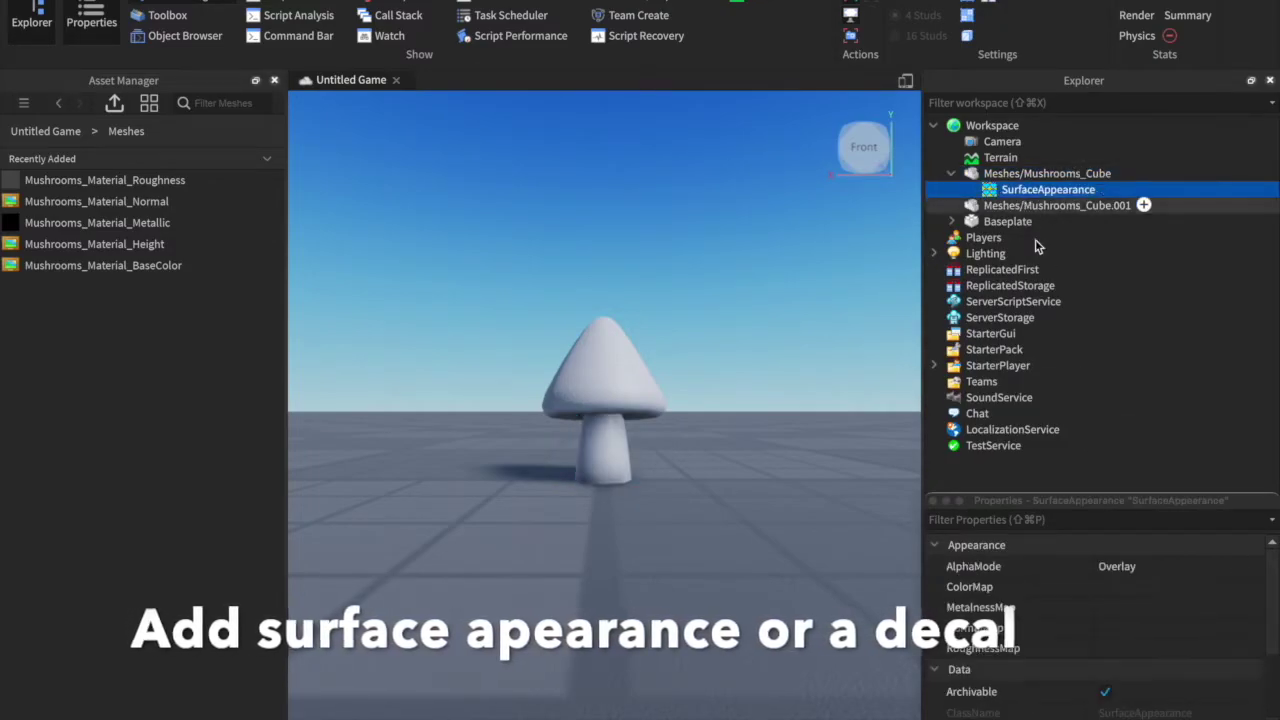
left_click(1106, 592)
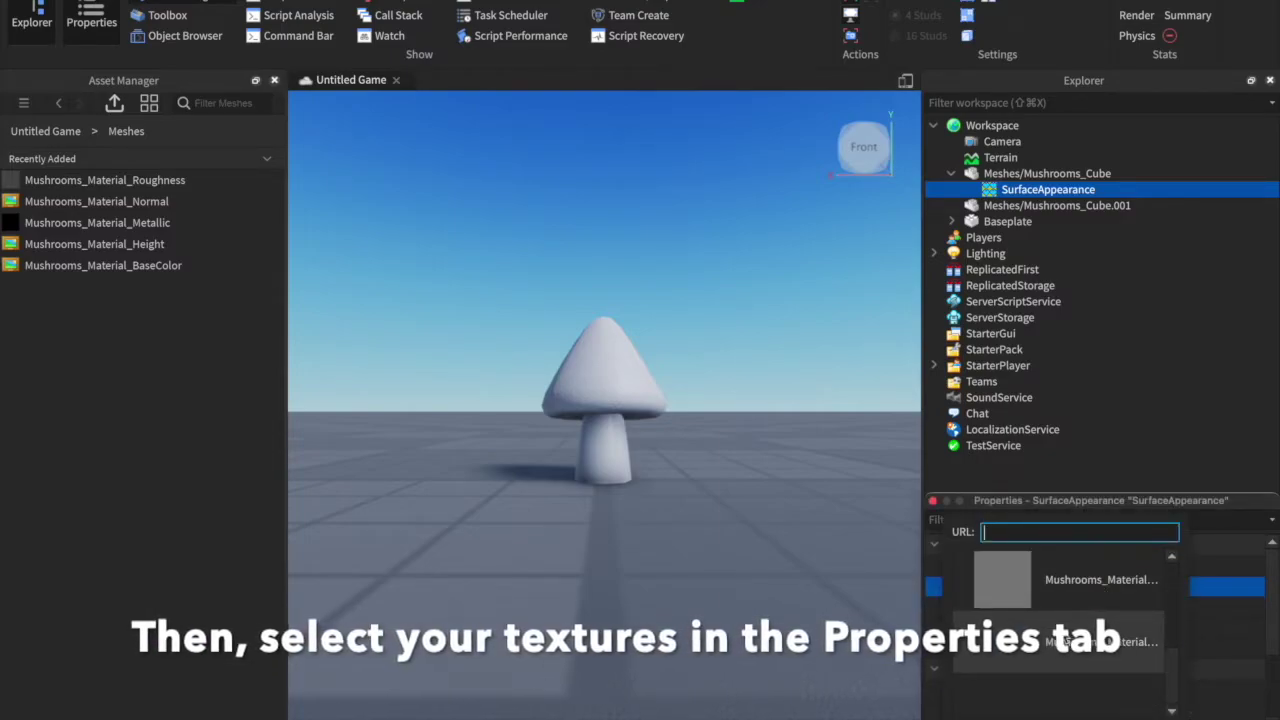
left_click(1024, 645)
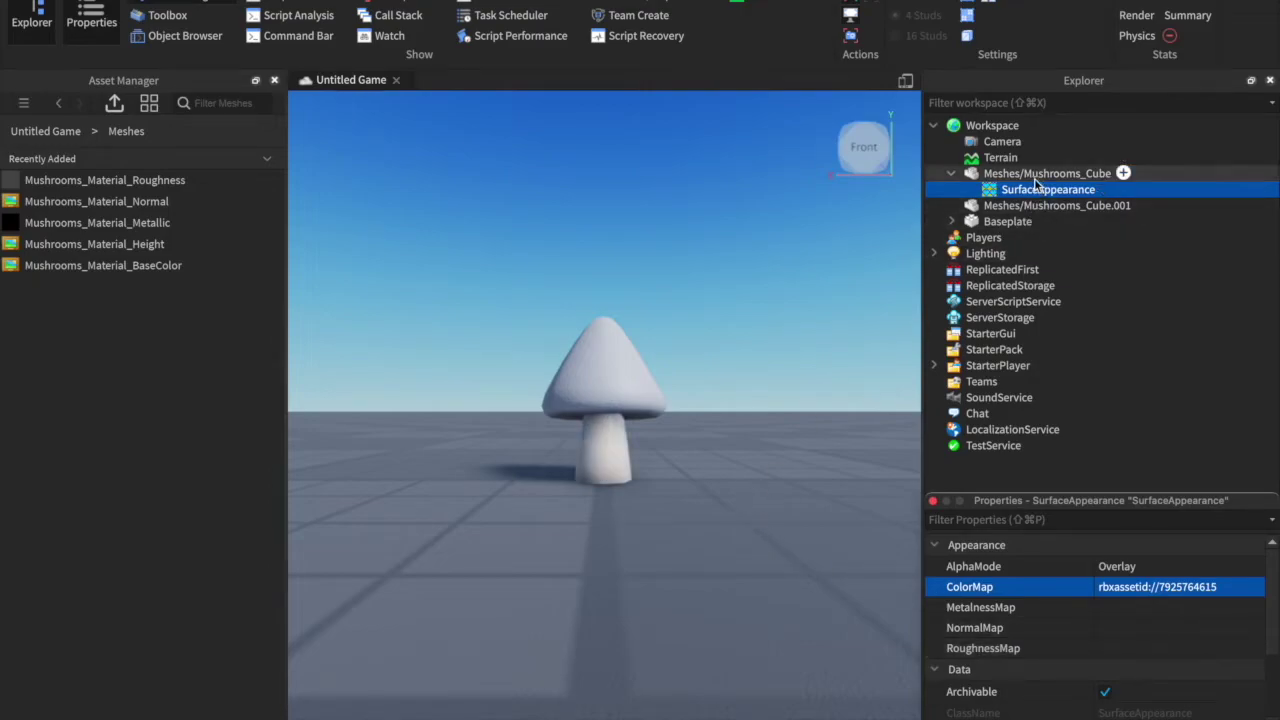
Step: Assign the Metallic, Normal and Roughness textures to the MetalnessMap, NormalMap and RoughnessMap
left_click(1122, 618)
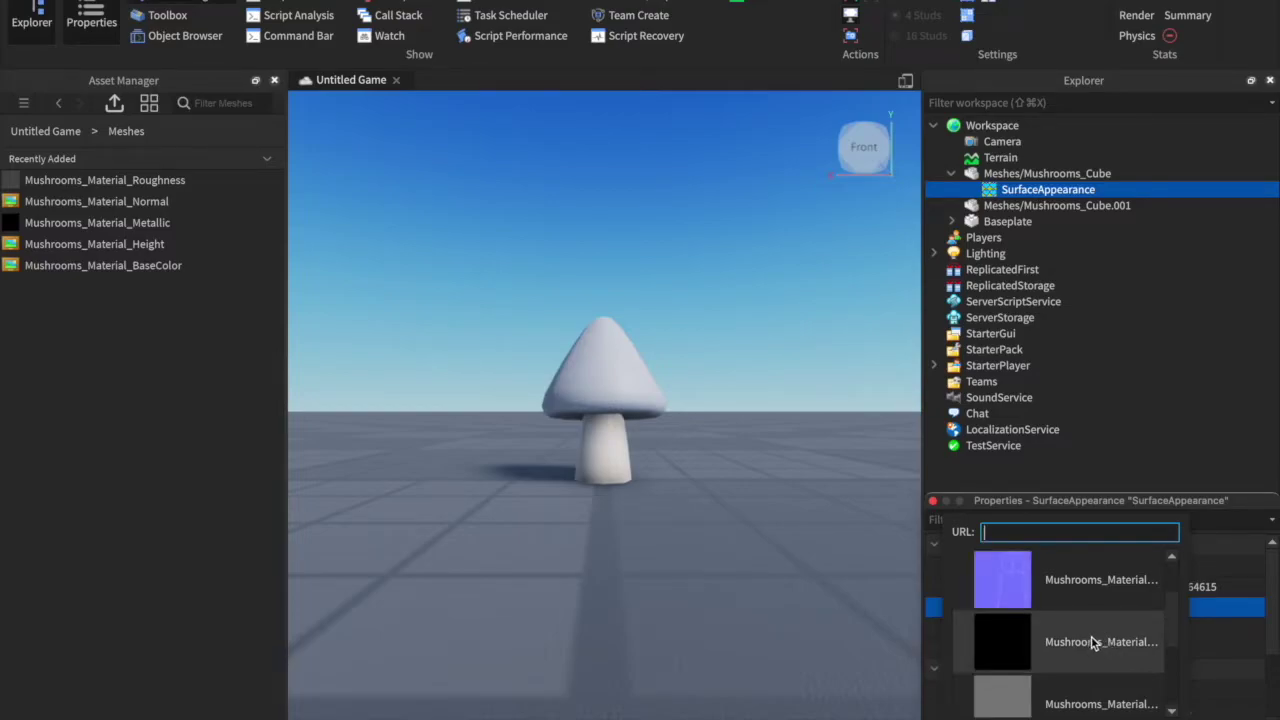
left_click(1092, 642)
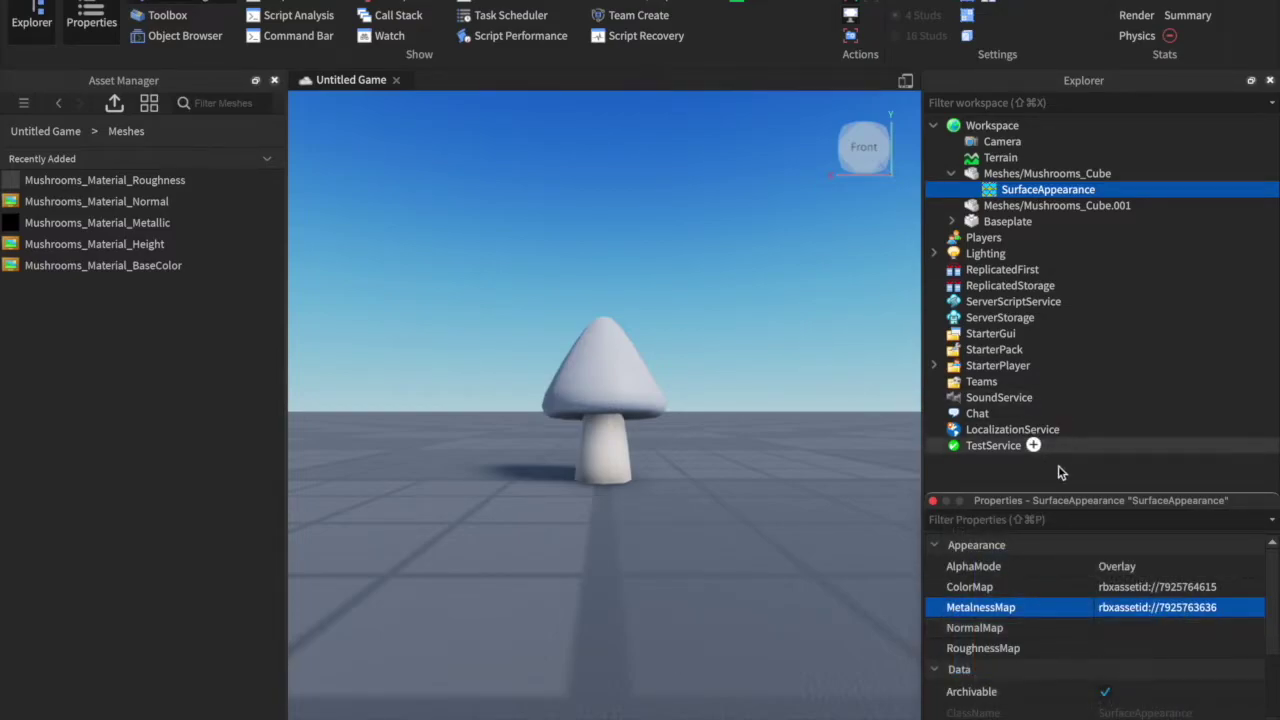
left_click(1125, 628)
left_click(988, 636)
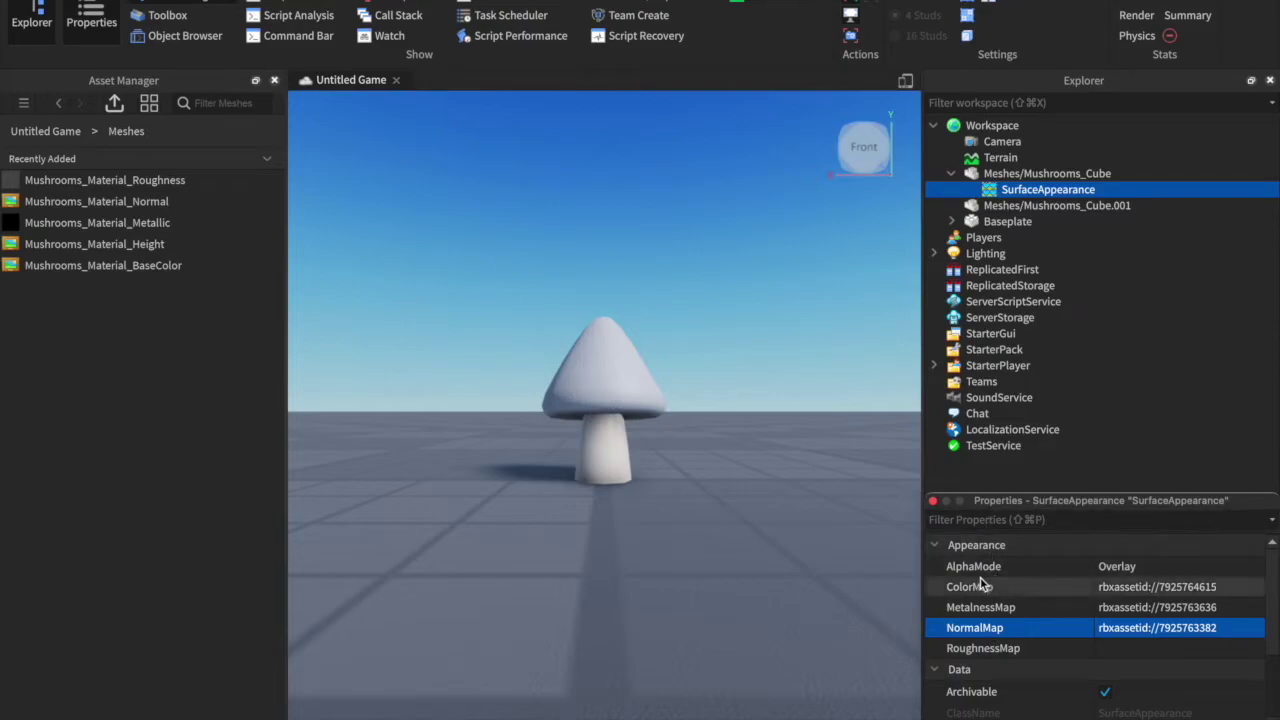
left_click(1110, 648)
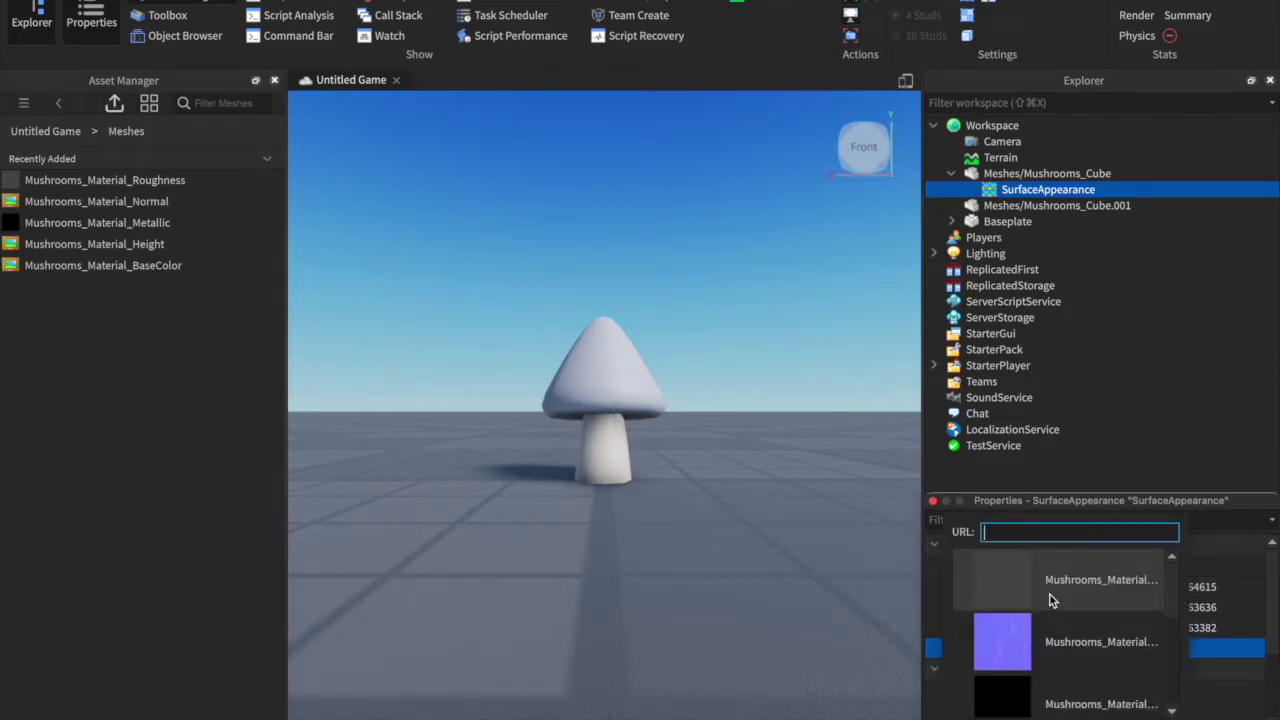
left_click(1051, 599)
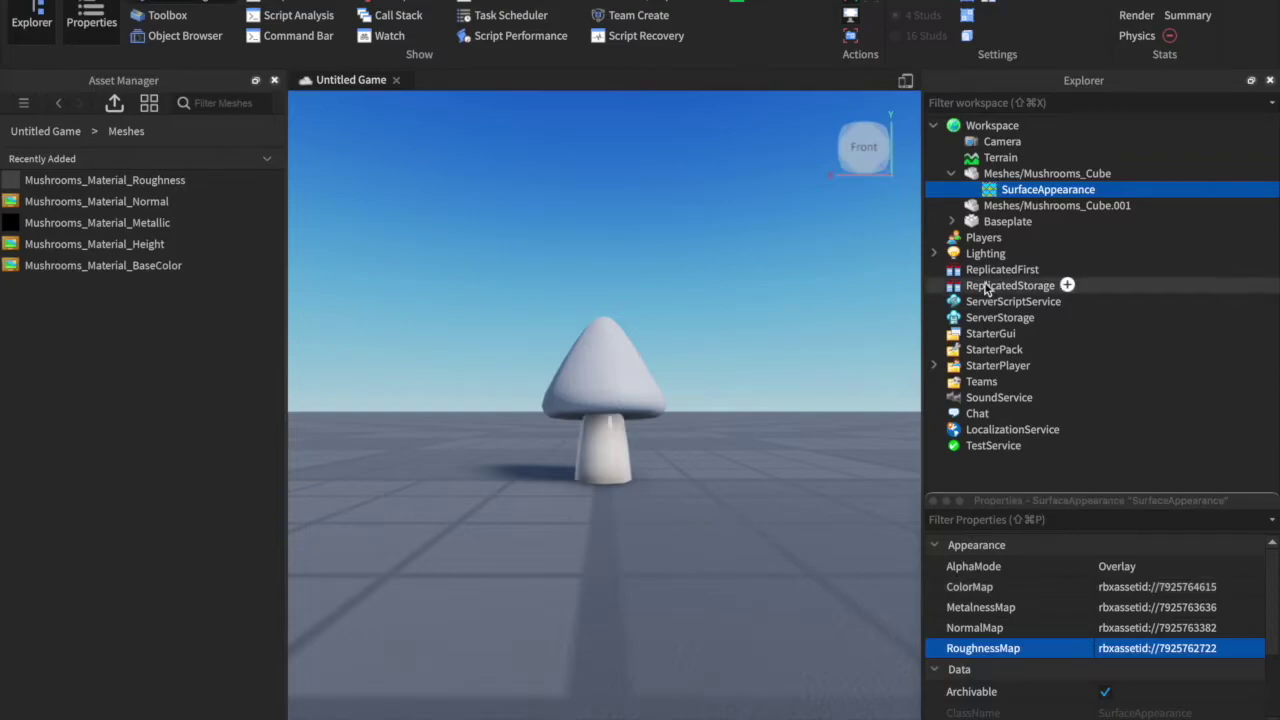
right_click(997, 193)
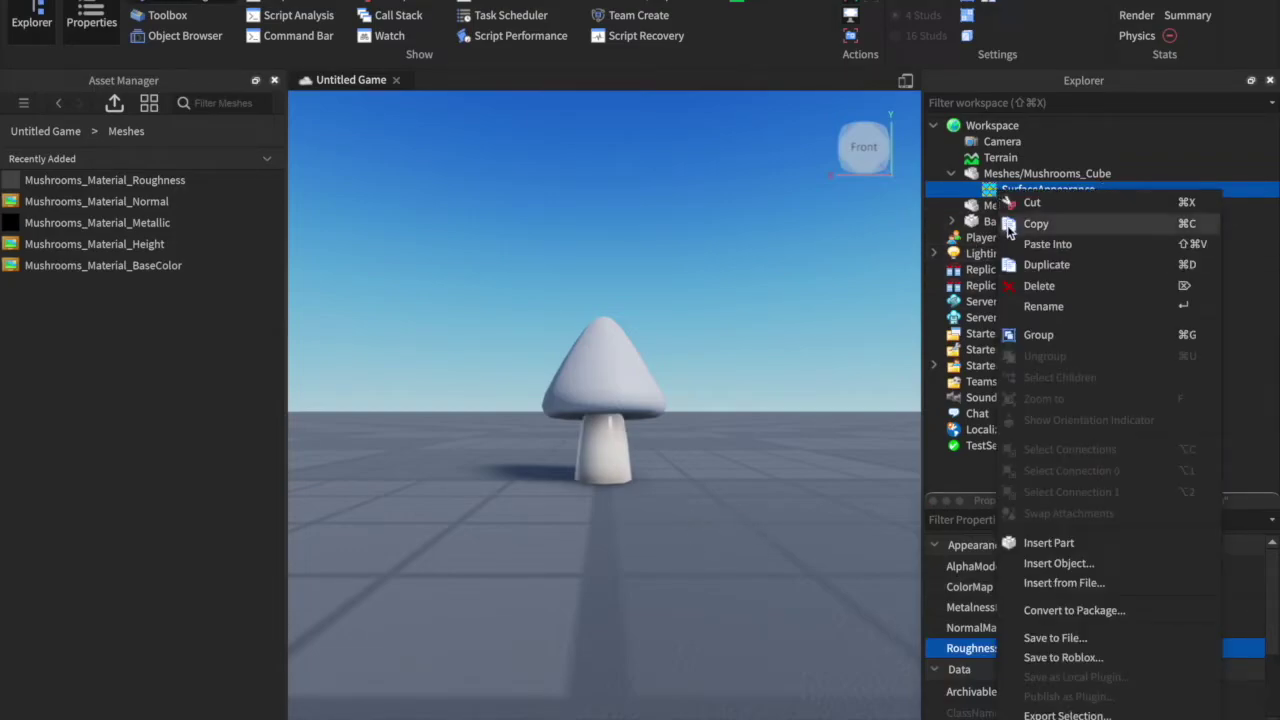
Step: Copy the SurfaceAppearance and paste it into Meshes/Mushrooms_Cube.001
left_click(1036, 223)
left_click(987, 206)
right_click(987, 208)
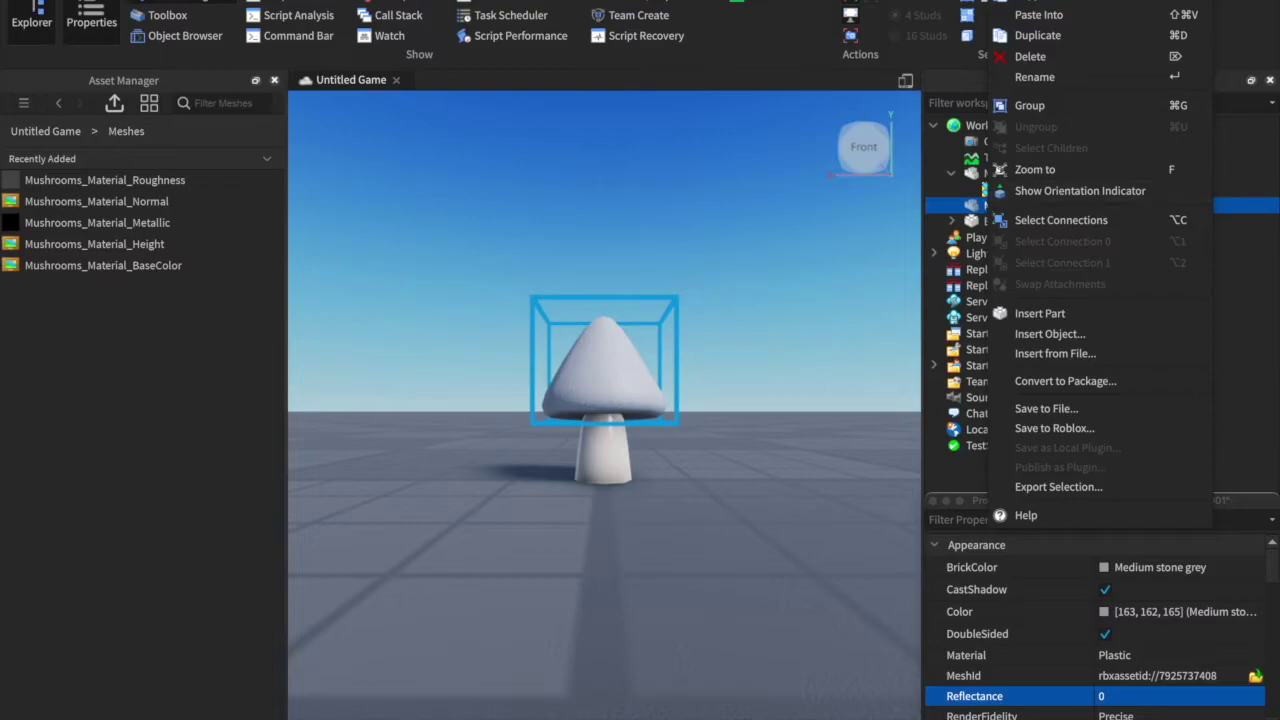
left_click(1066, 16)
Step: Close the Explorer and Properties panels and select the textured mushroom
left_click(644, 526)
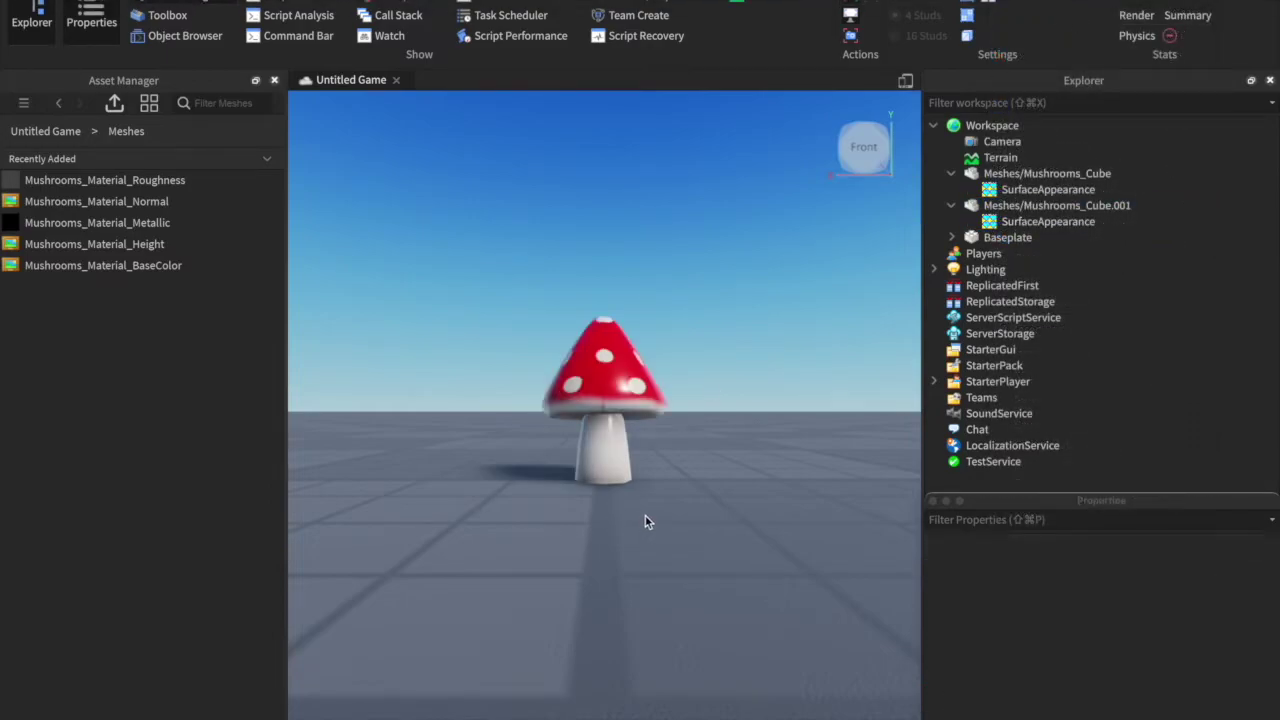
left_click(1271, 81)
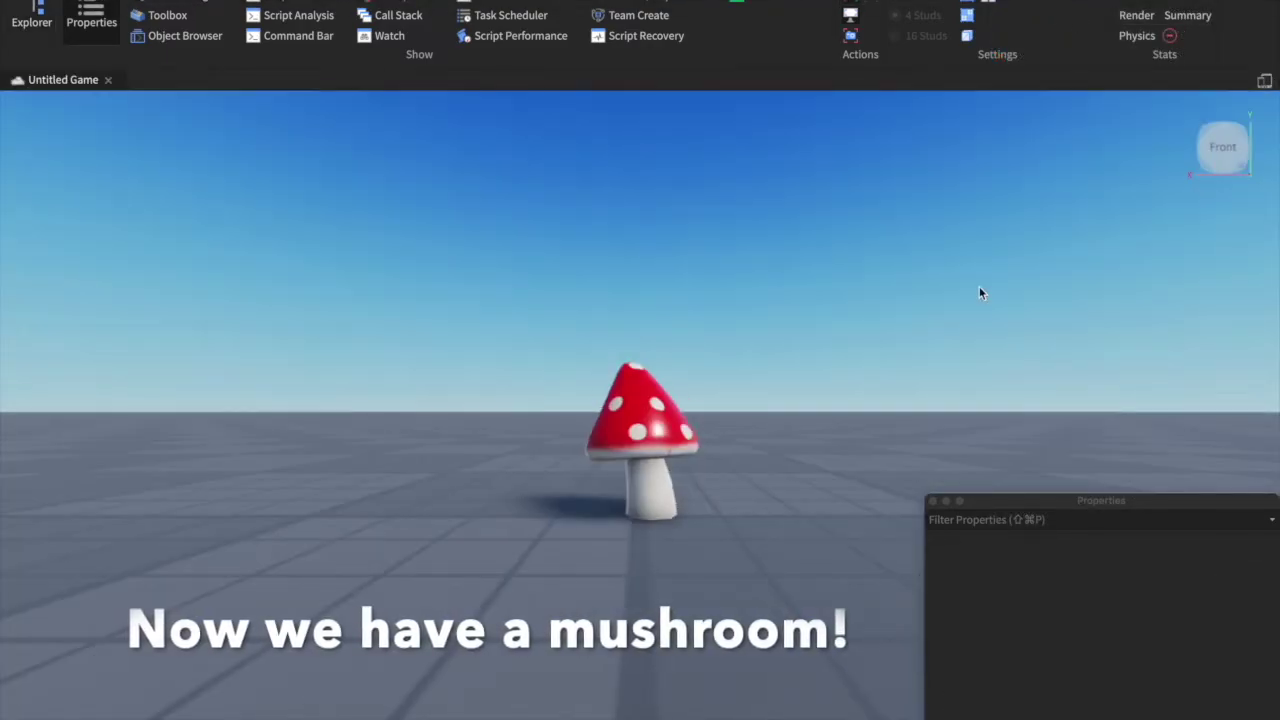
left_click(932, 500)
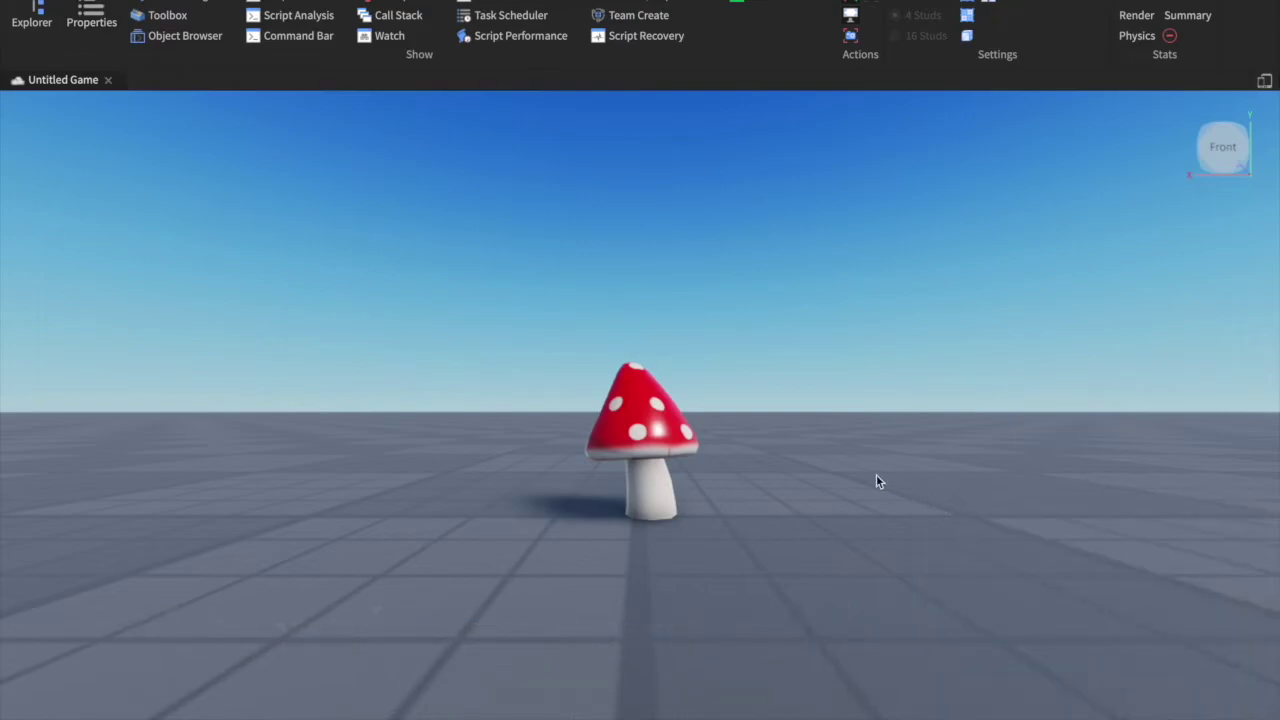
left_click(572, 522)
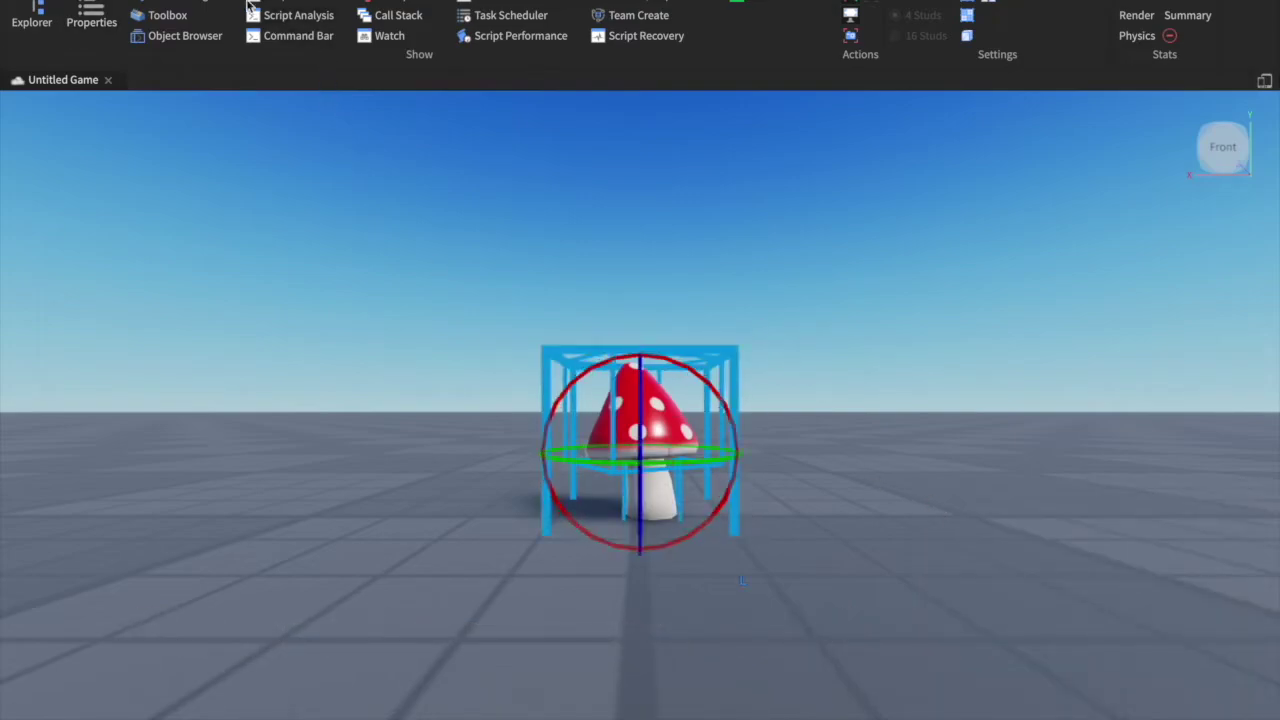
left_click(90, 2)
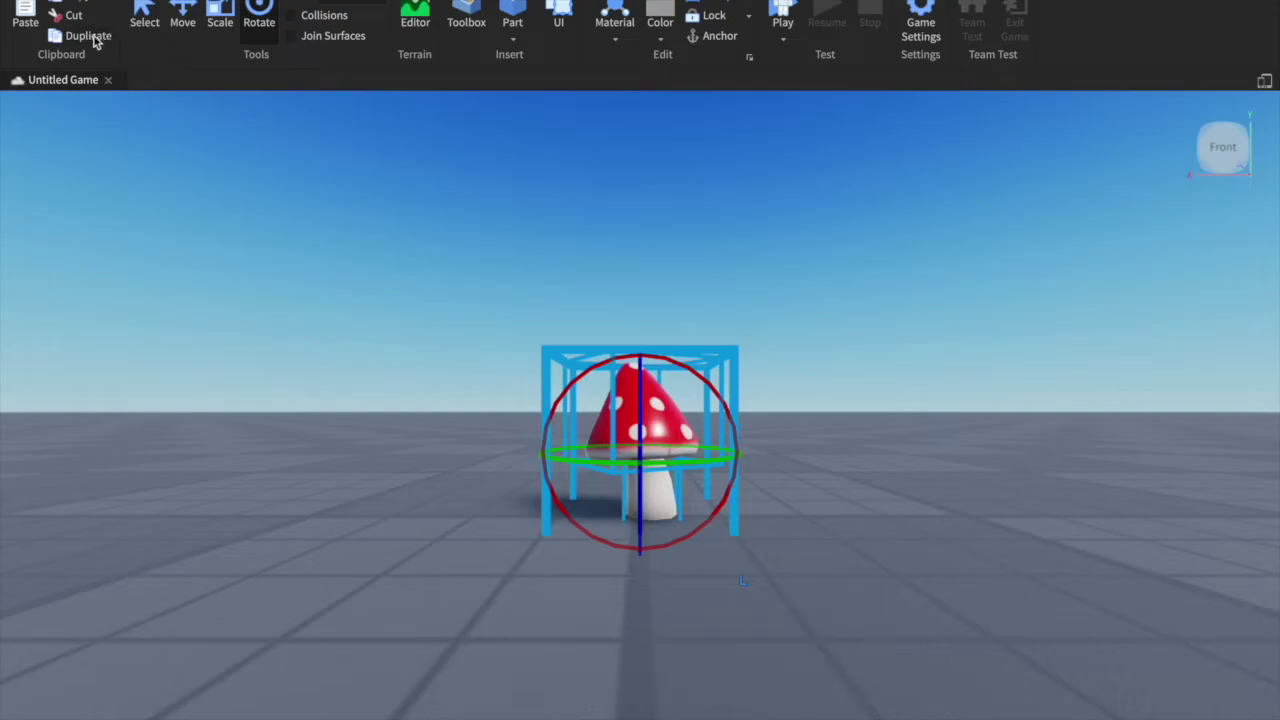
Step: Move the mushroom copy left, turn it, enlarge it and tilt it slightly
left_click(182, 22)
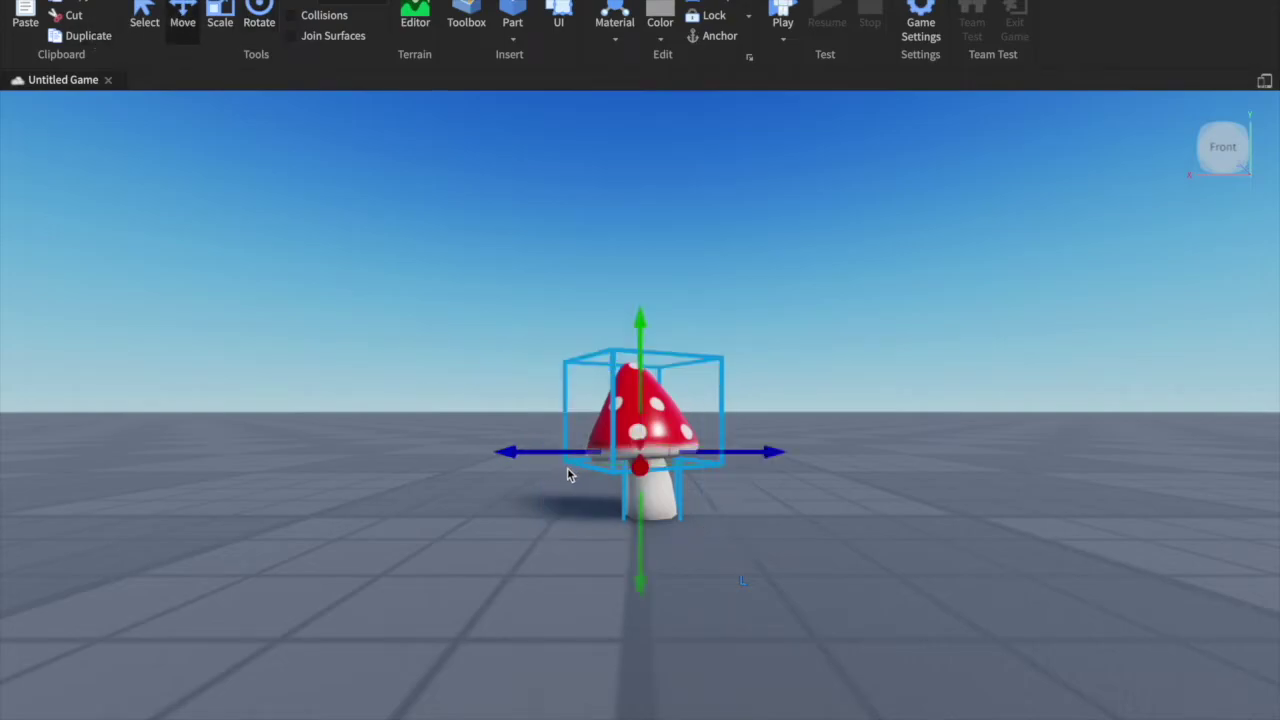
left_click_drag(528, 447, 424, 436)
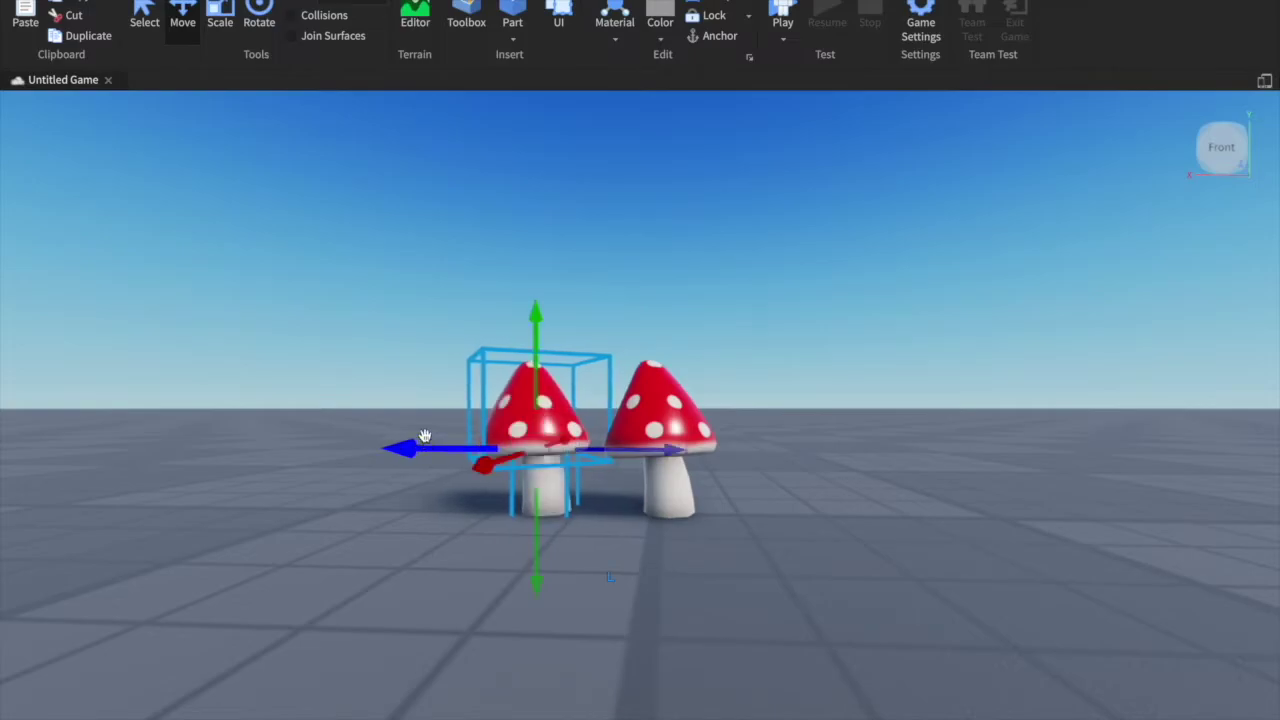
left_click(252, 22)
left_click_drag(443, 456, 459, 467)
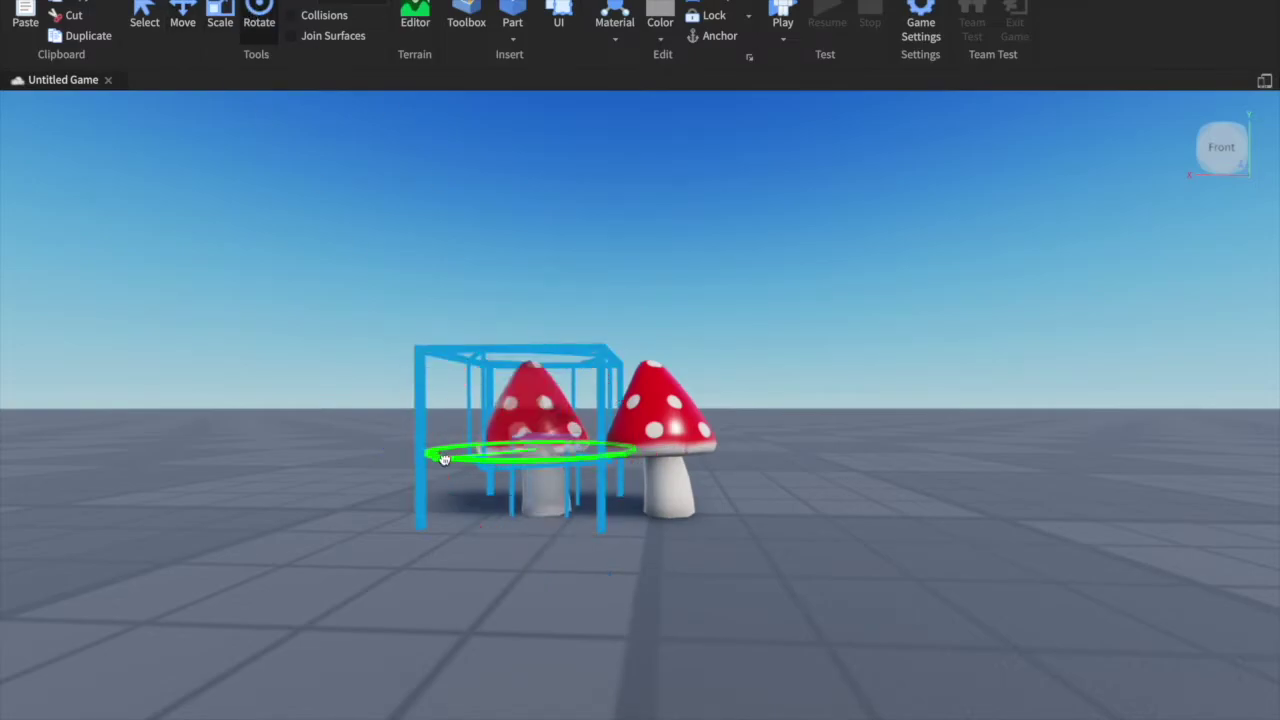
left_click(222, 22)
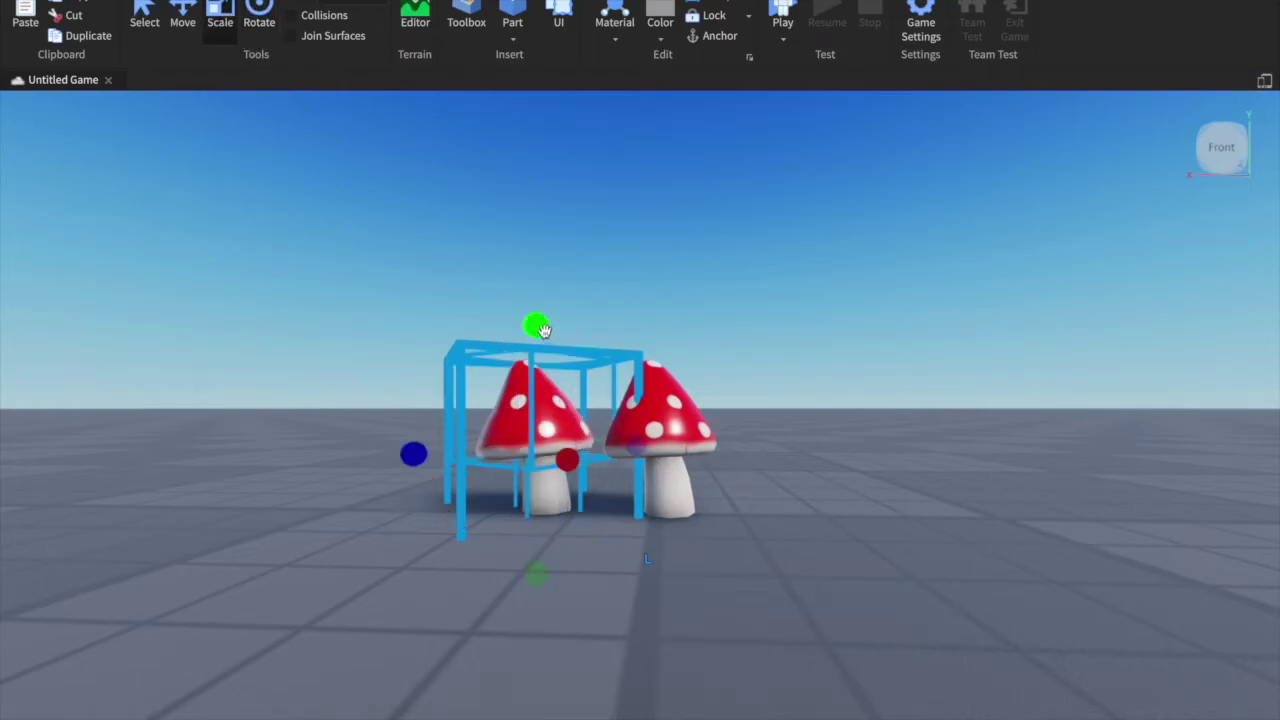
left_click_drag(538, 328, 540, 297)
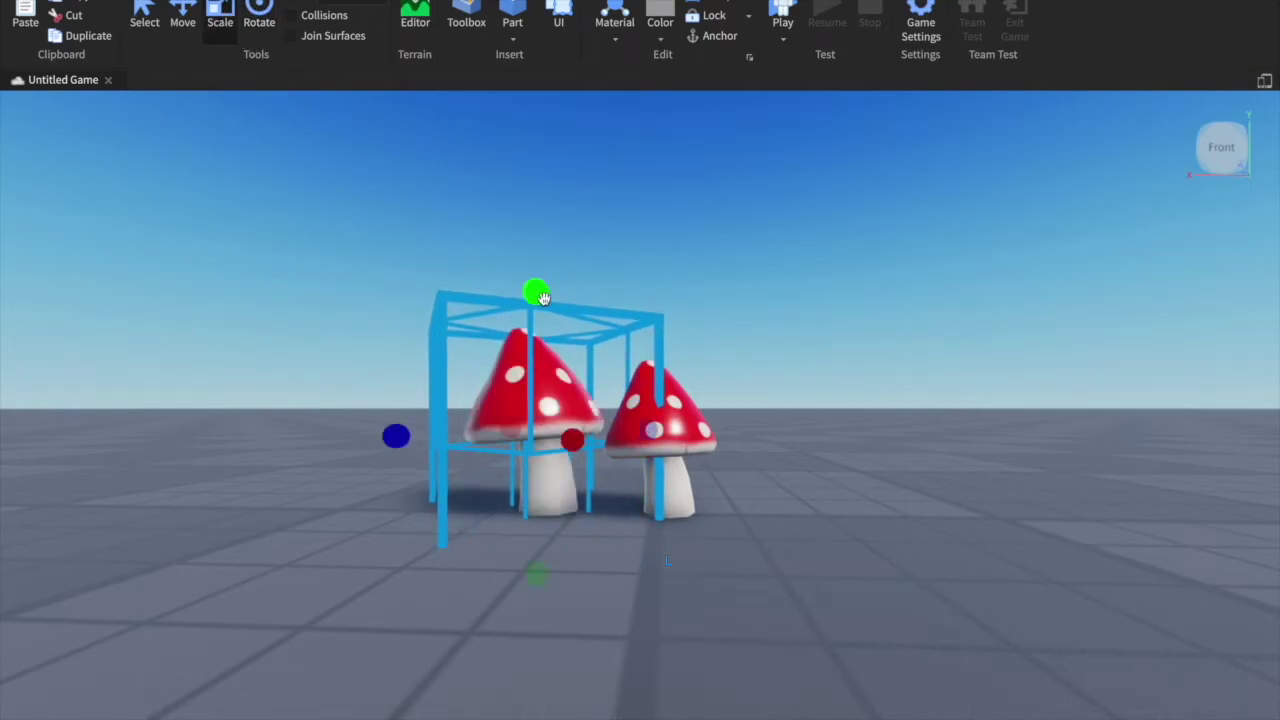
left_click(259, 20)
mouse_move(555, 440)
left_mouse_down()
mouse_move(618, 438)
mouse_move(430, 432)
left_mouse_up()
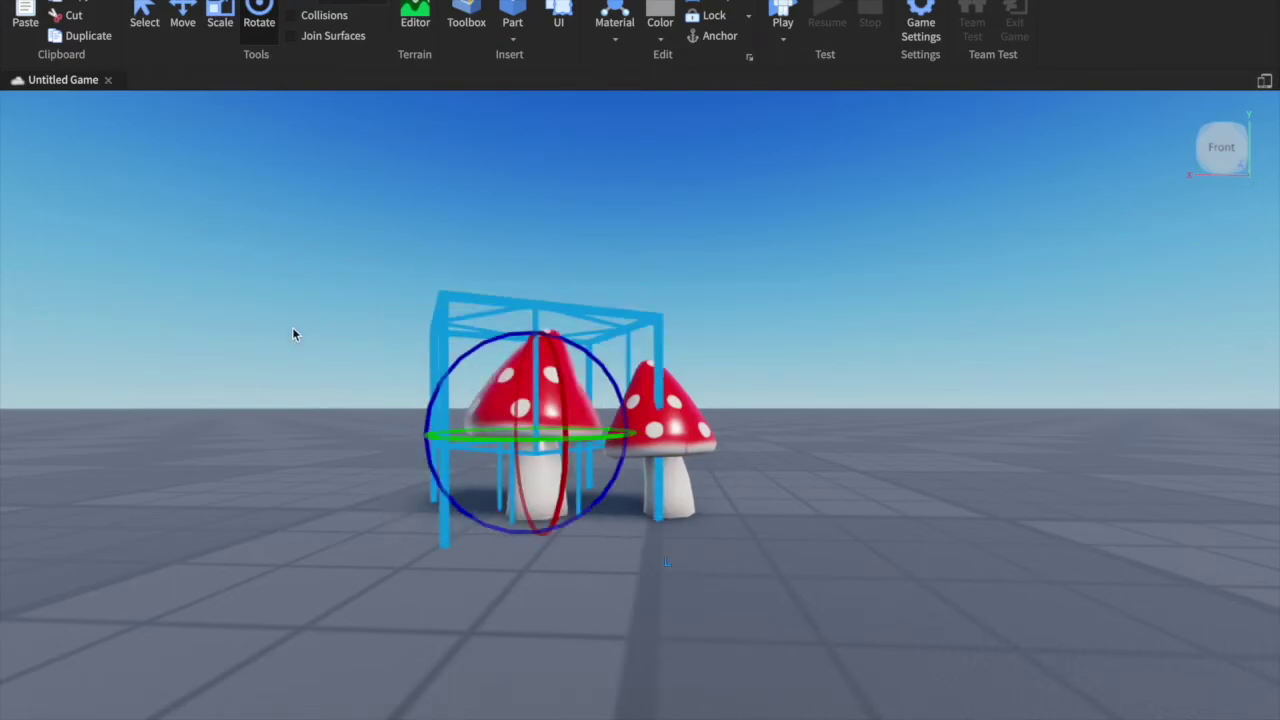
left_click(86, 22)
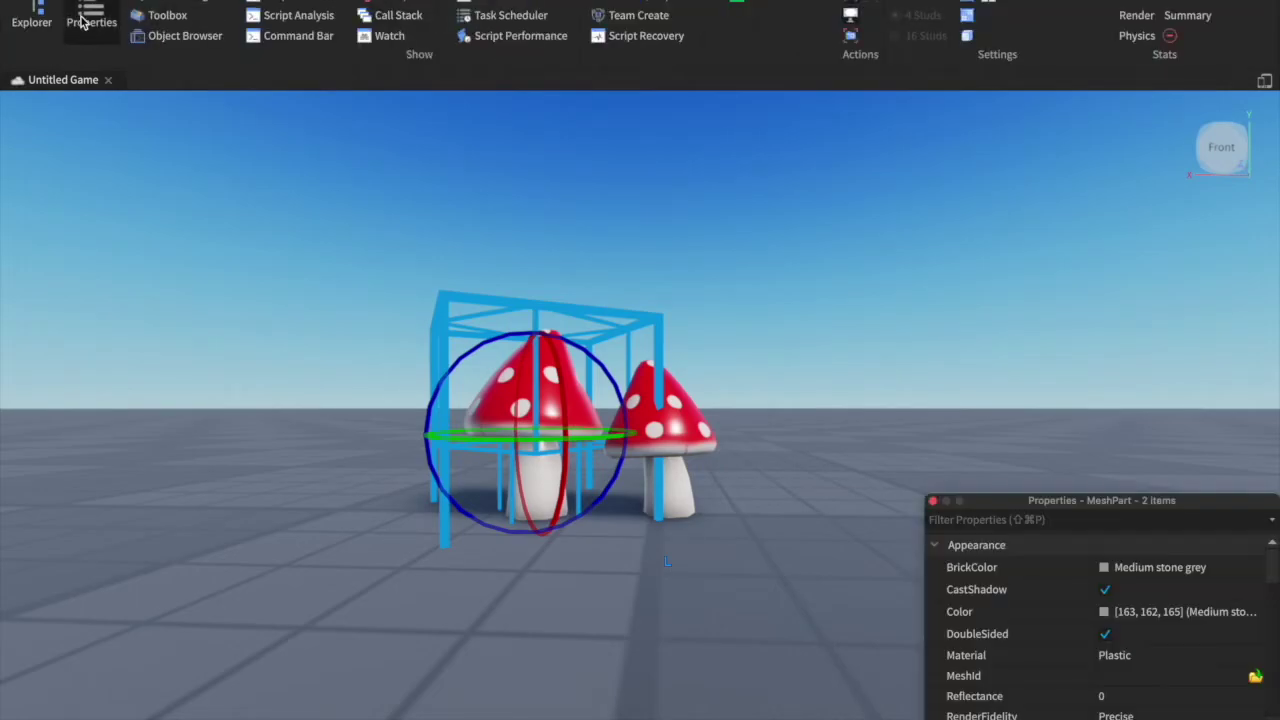
Step: Reopen Explorer and duplicate the right mushroom's cap and stem
left_click(40, 20)
left_click(120, 1)
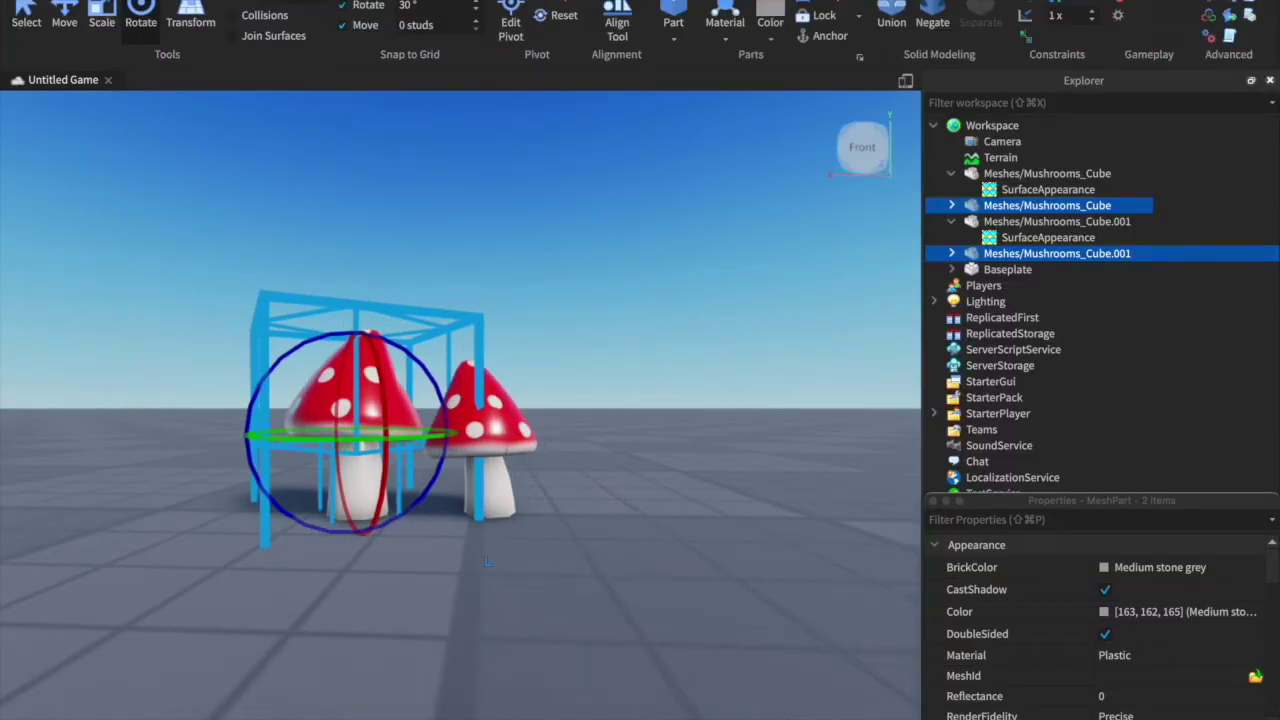
left_click(229, 168)
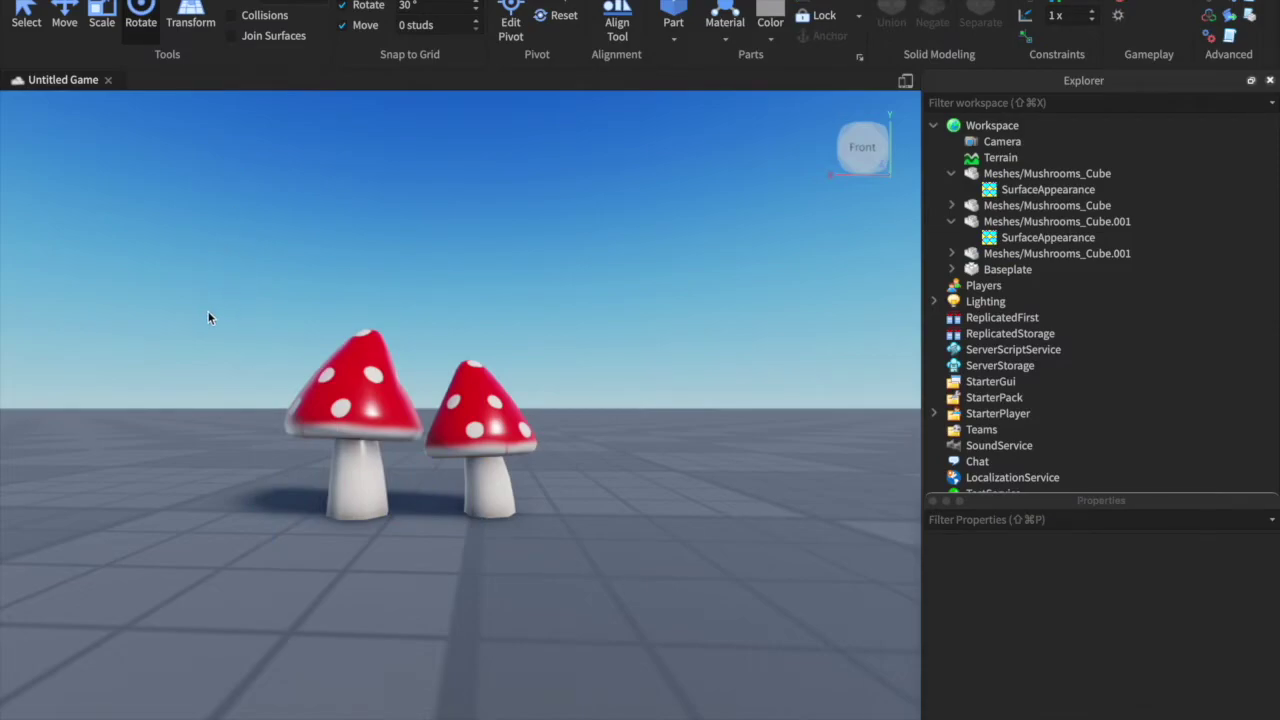
left_click_drag(538, 370, 462, 525)
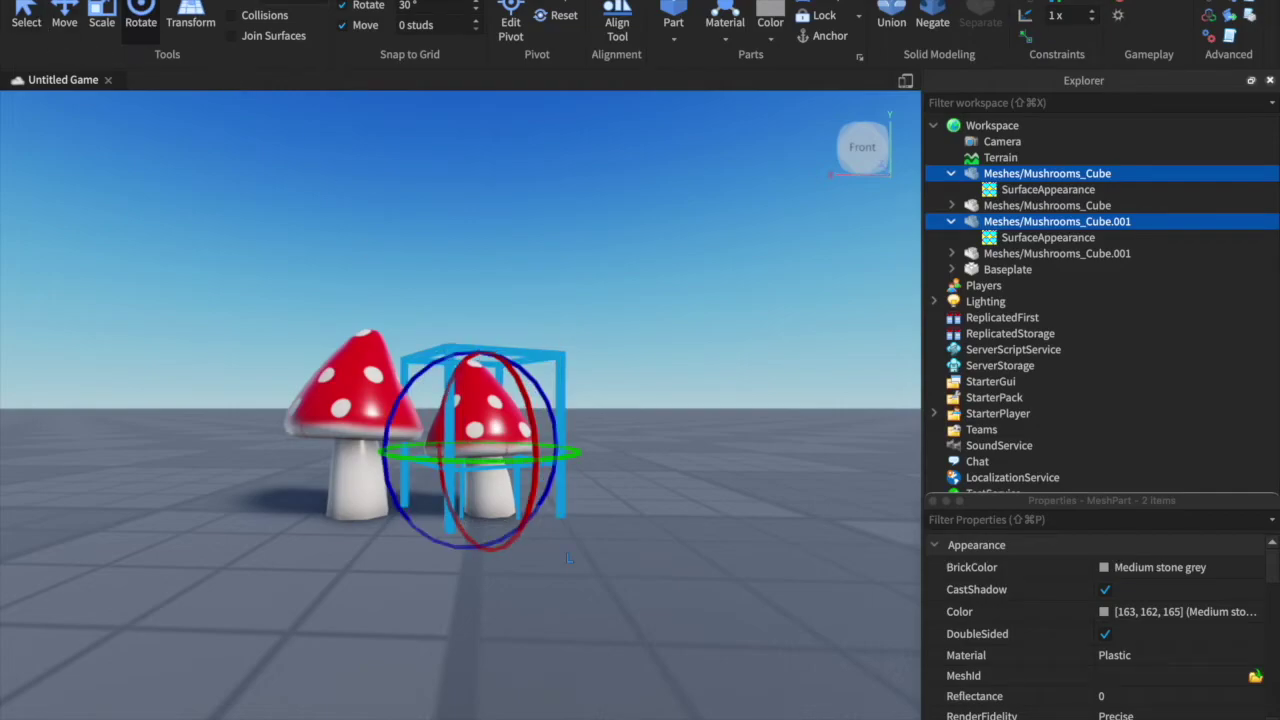
left_click(122, 2)
left_click(88, 37)
Step: Move the duplicate forward between the other two and shrink it smaller
left_click(182, 18)
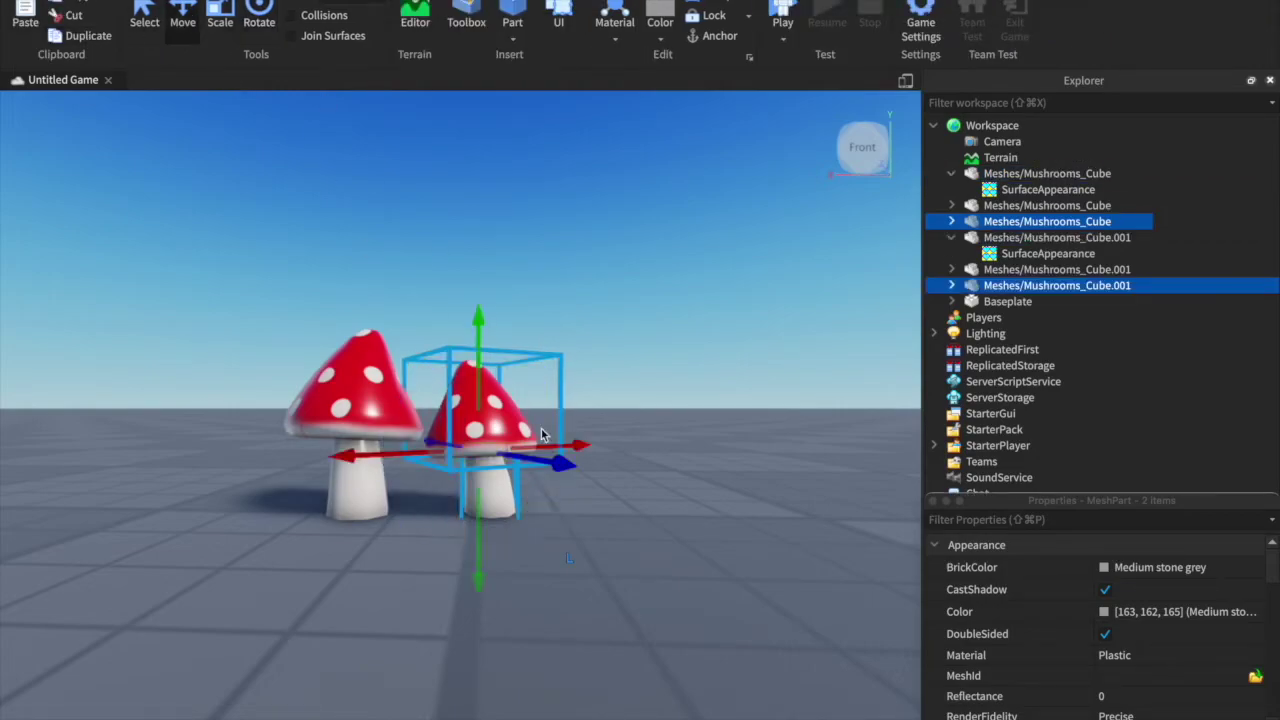
left_click_drag(414, 449, 338, 458)
left_click_drag(425, 458, 487, 473)
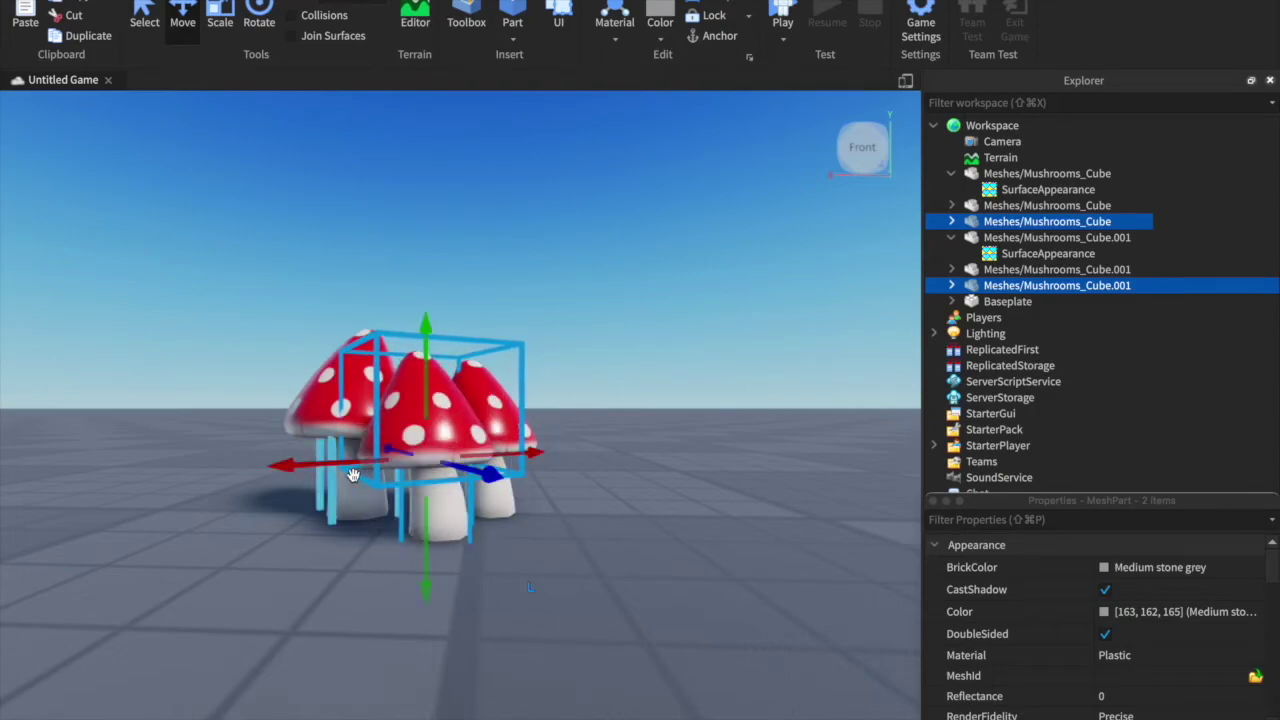
left_click(220, 20)
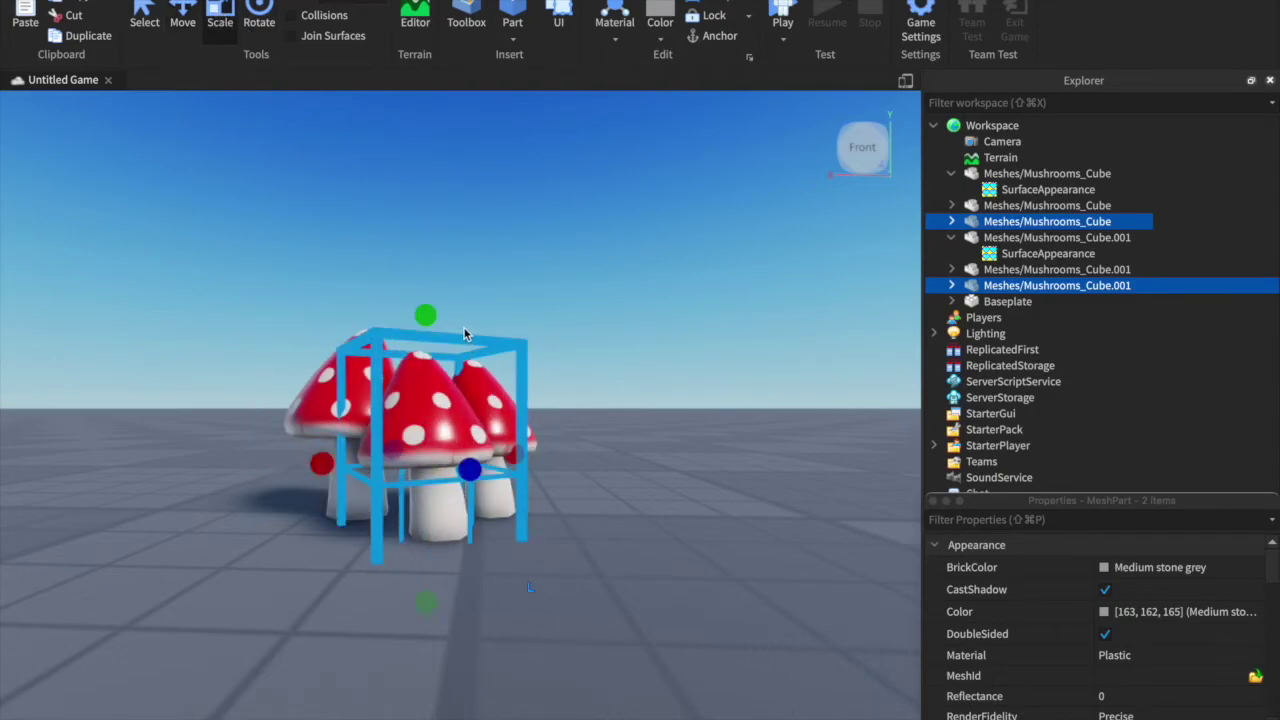
left_click_drag(427, 318, 427, 390)
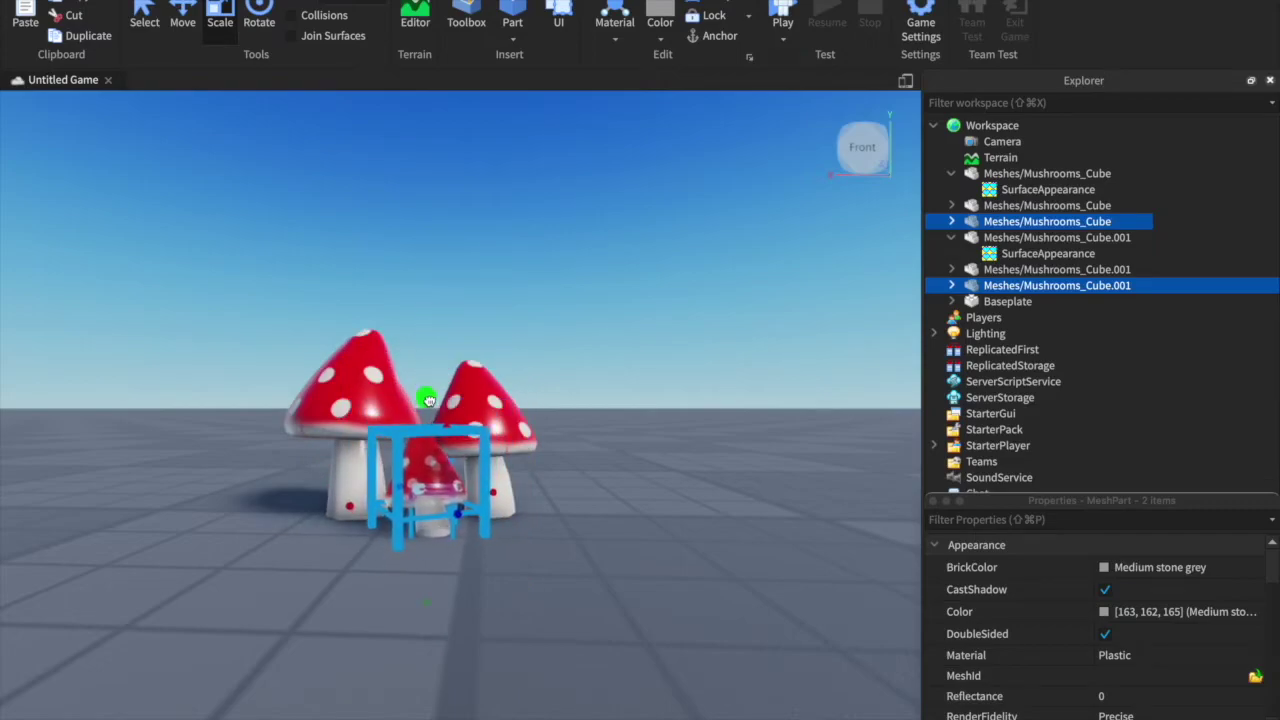
left_click(443, 271)
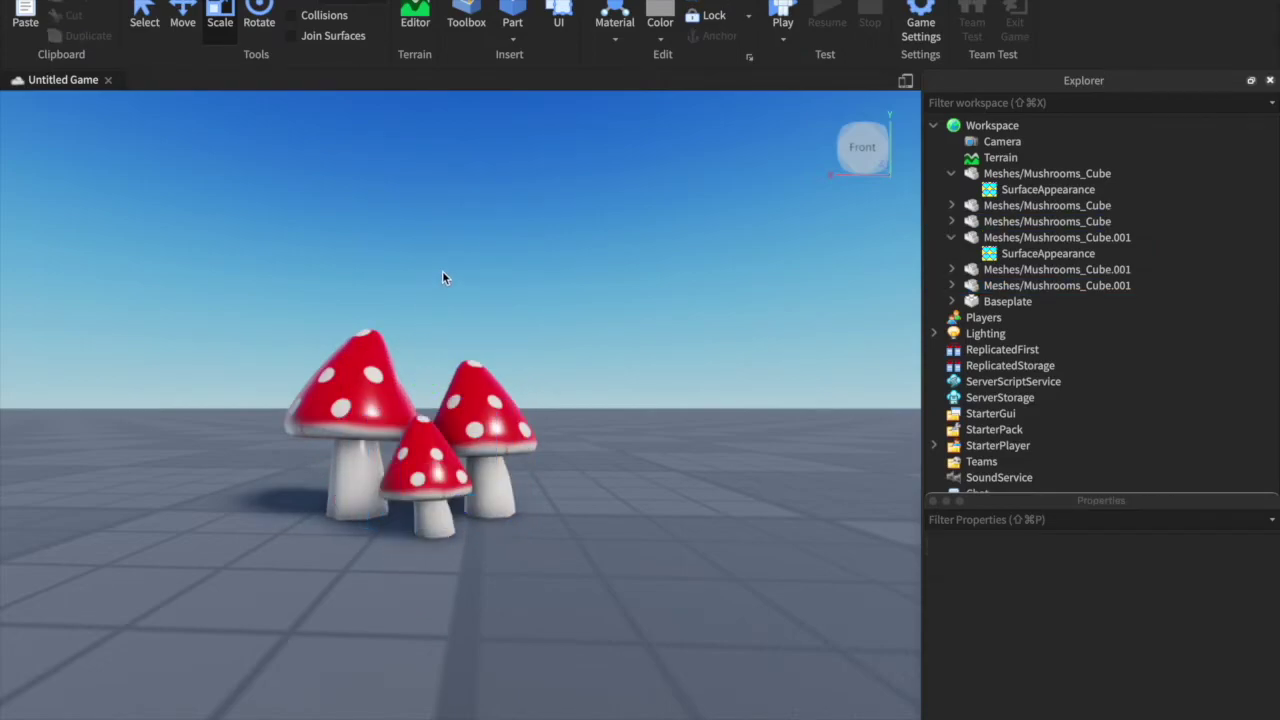
scroll(443, 272, "down", 2)
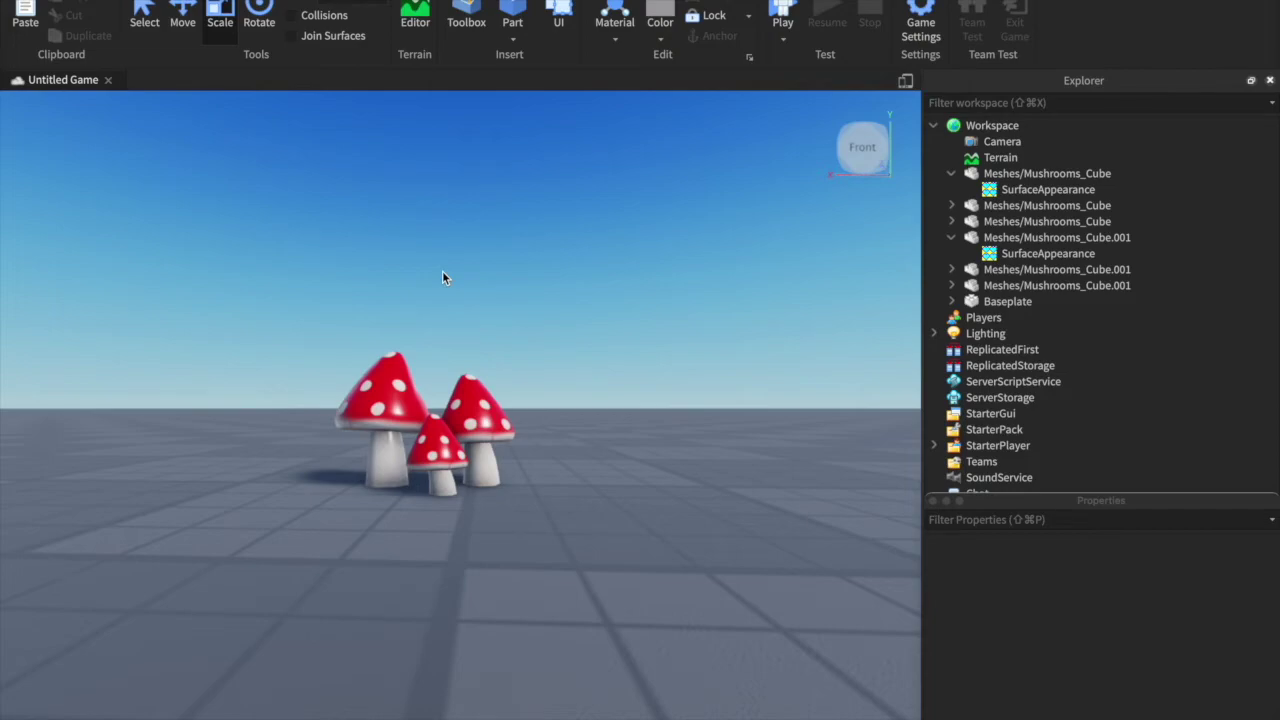